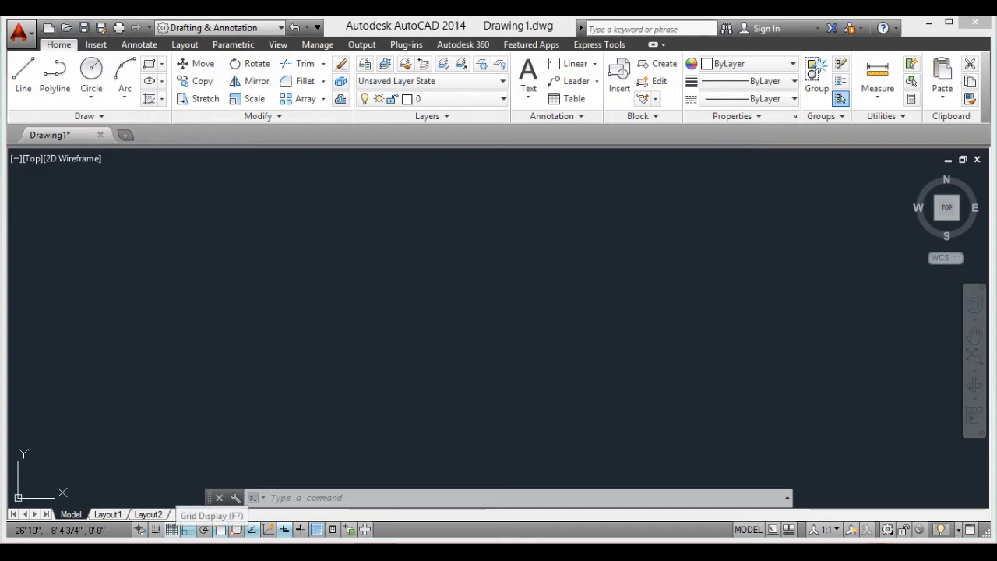
Turn the grid display on and off again, and switch Ortho mode off and back on
click(171, 529)
key(F7)
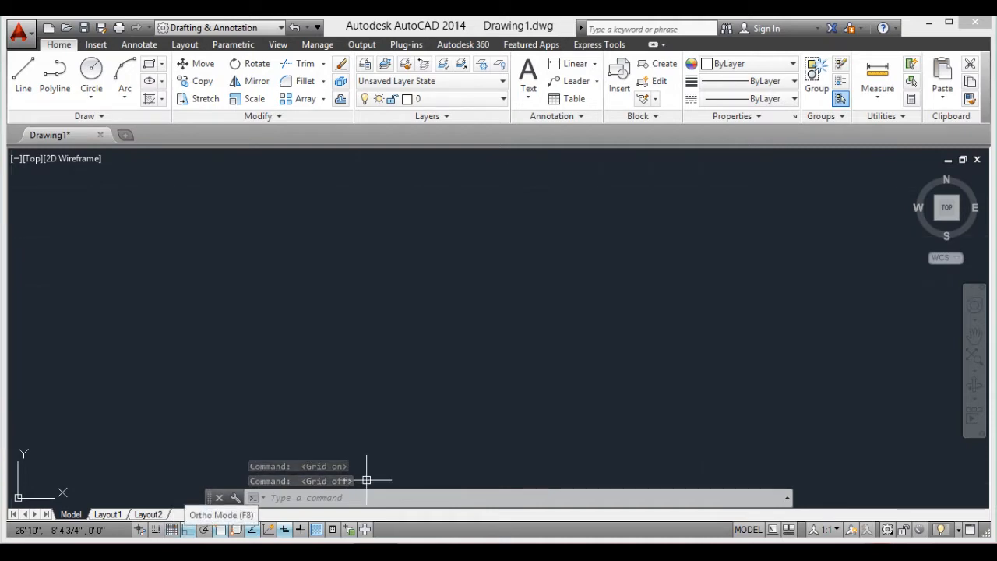
click(188, 530)
click(187, 529)
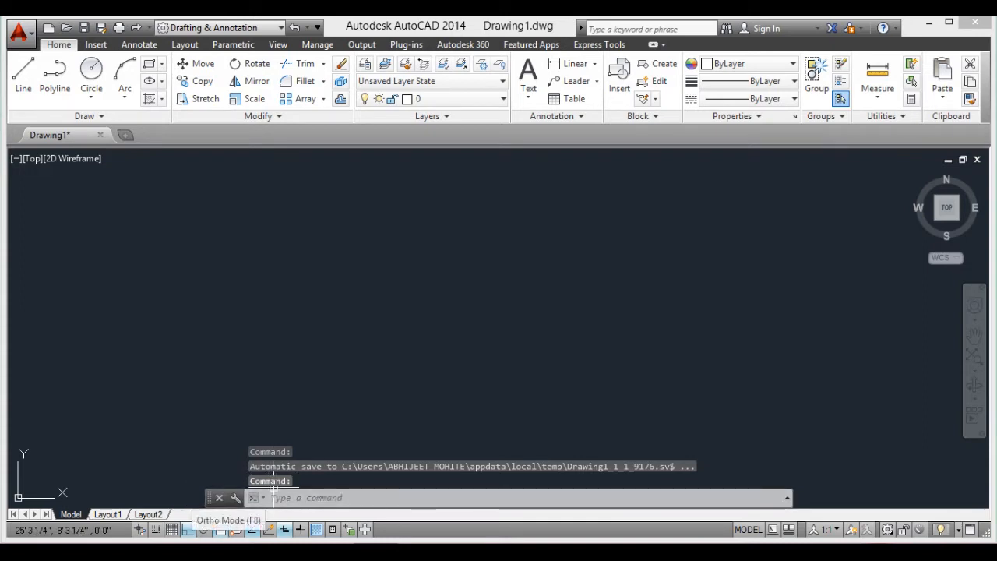
key(F10)
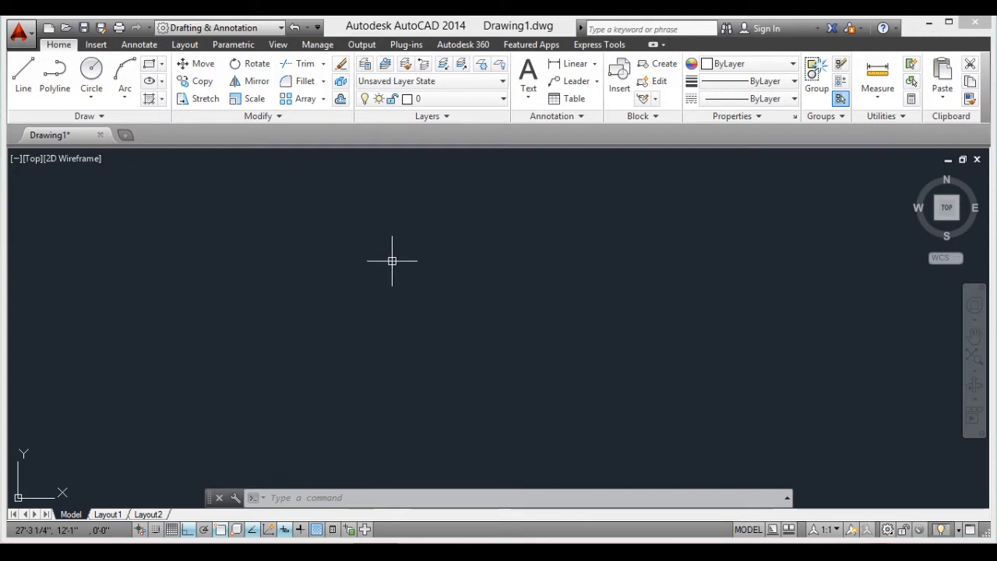
Configure the drawing units to Architectural length with 0'-0 1/4" precision and Inches as the insertion scale
text(UN)
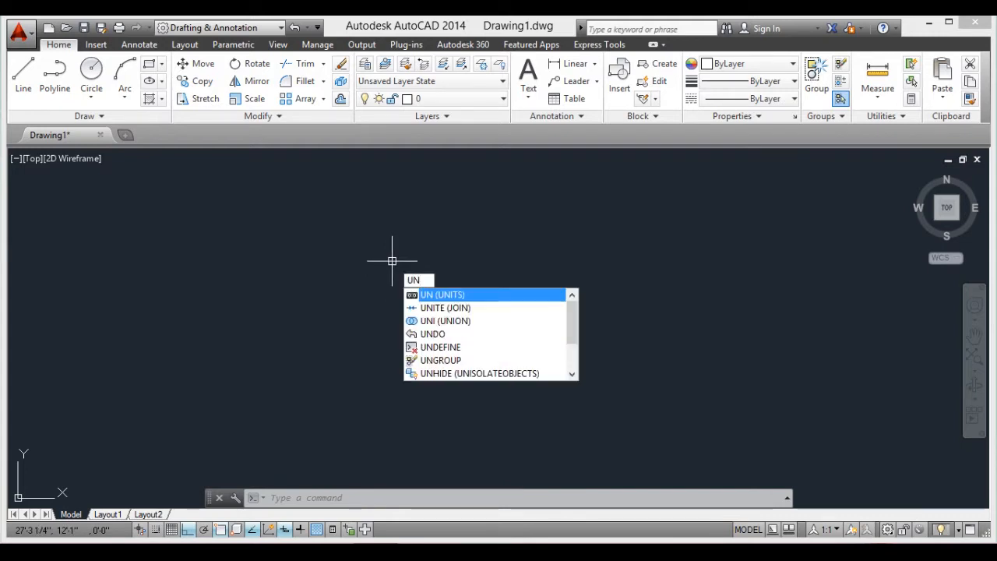
key(Return)
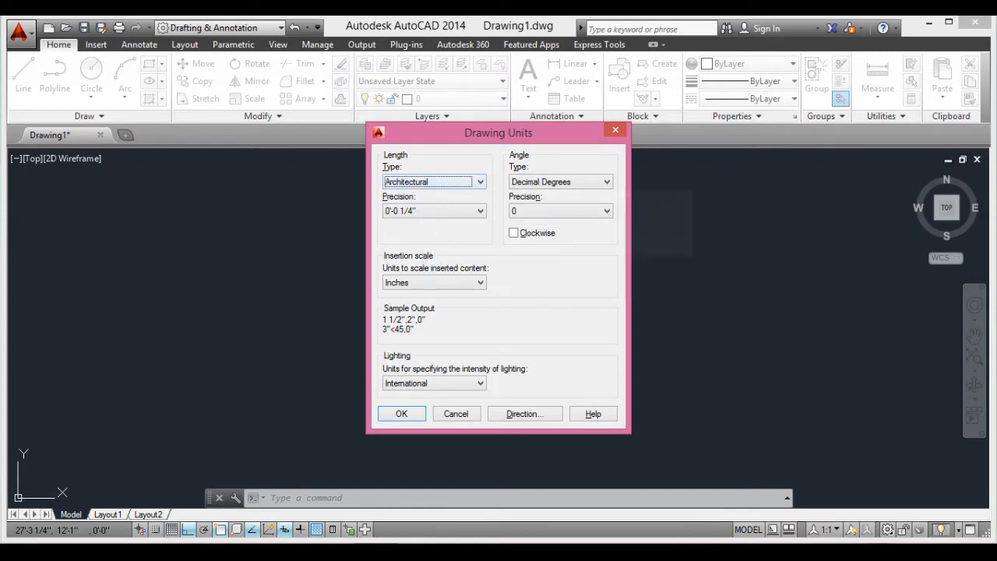
click(435, 181)
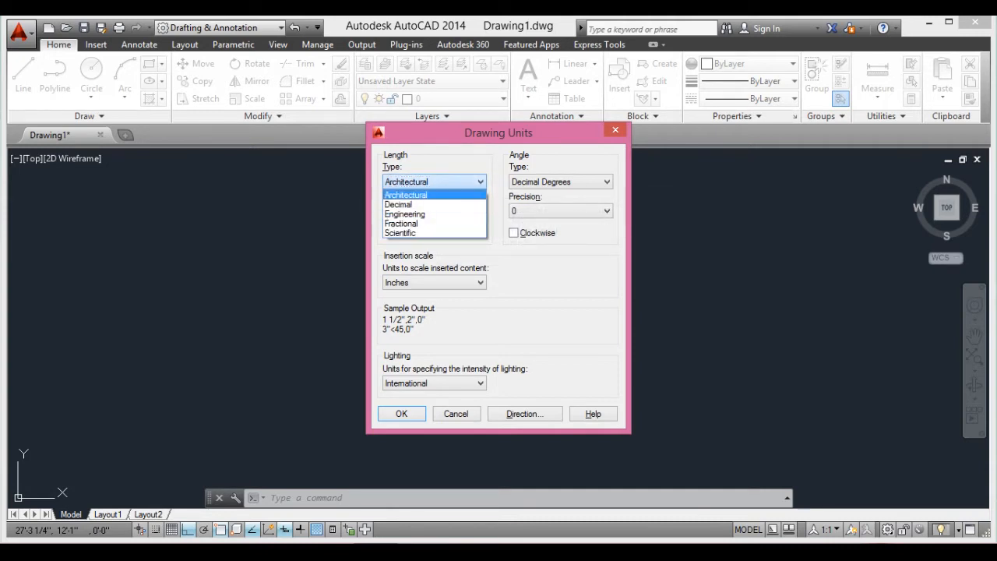
click(436, 183)
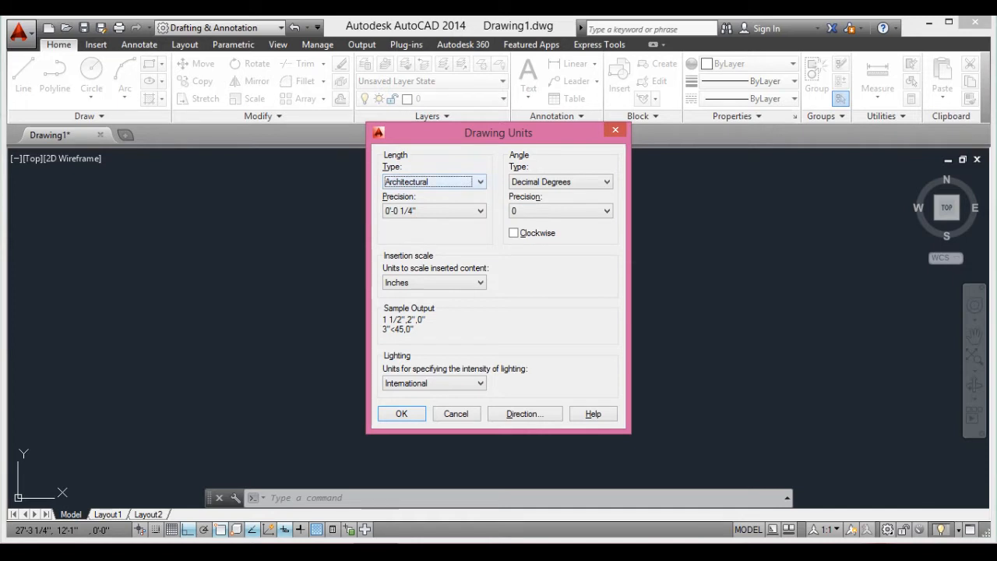
click(434, 211)
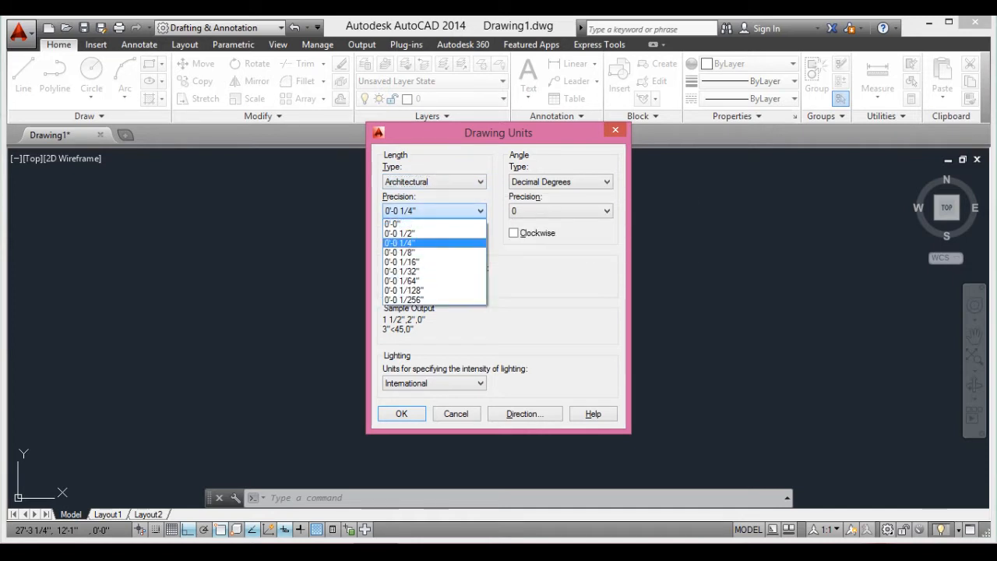
click(433, 243)
click(434, 210)
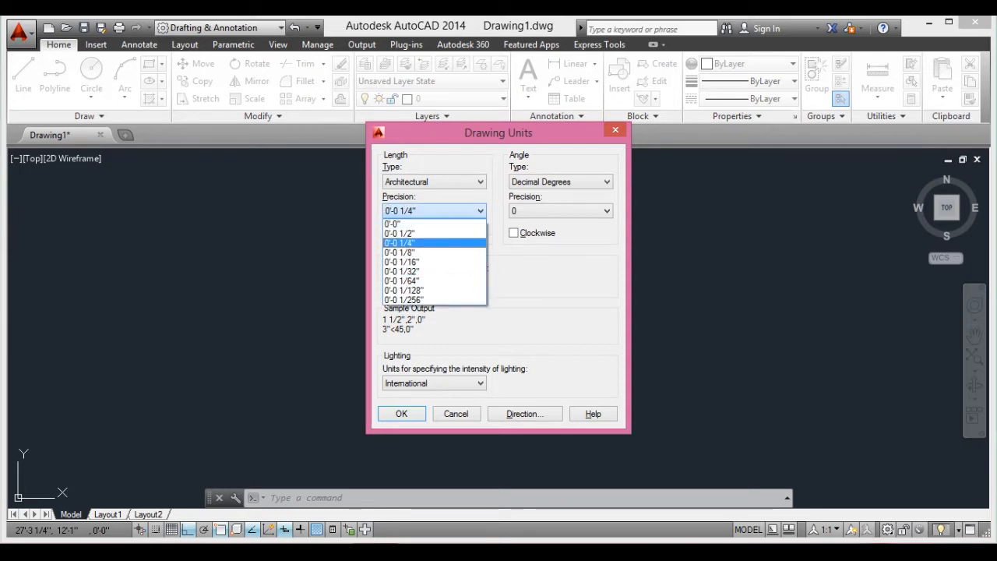
click(434, 243)
click(434, 282)
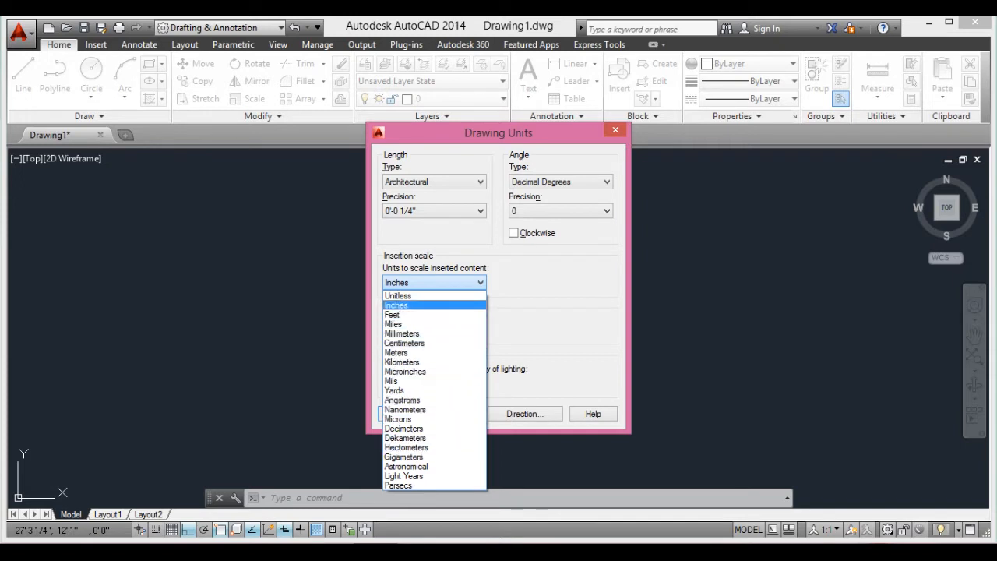
click(425, 305)
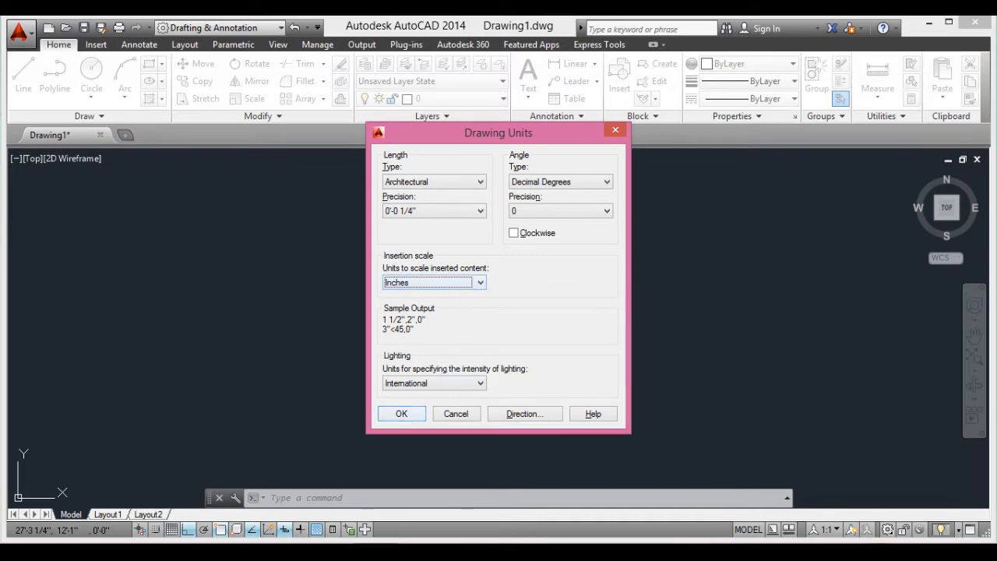
click(401, 413)
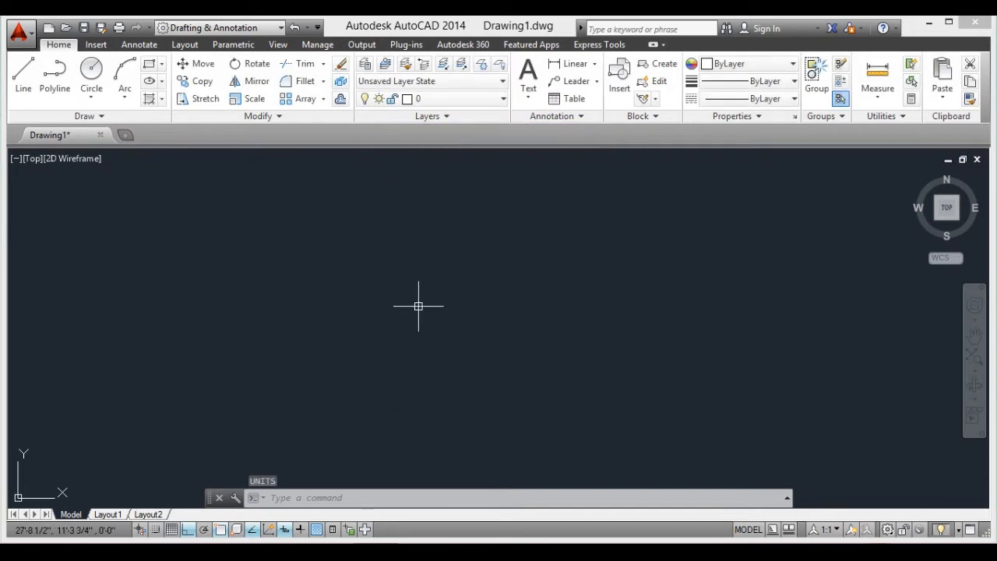
Set the model space limits from 0,0 to 500',500'
text(LIm)
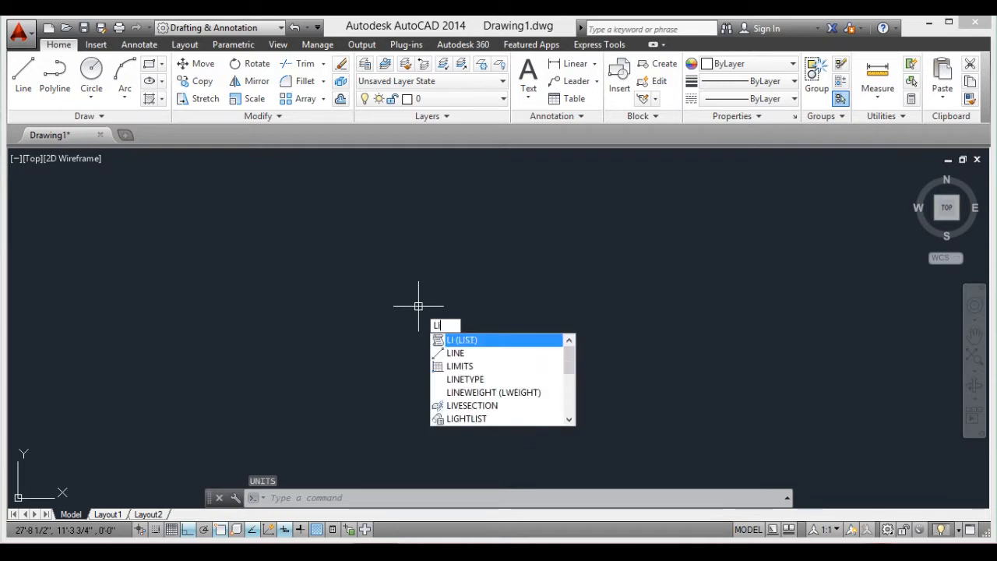
key(Return)
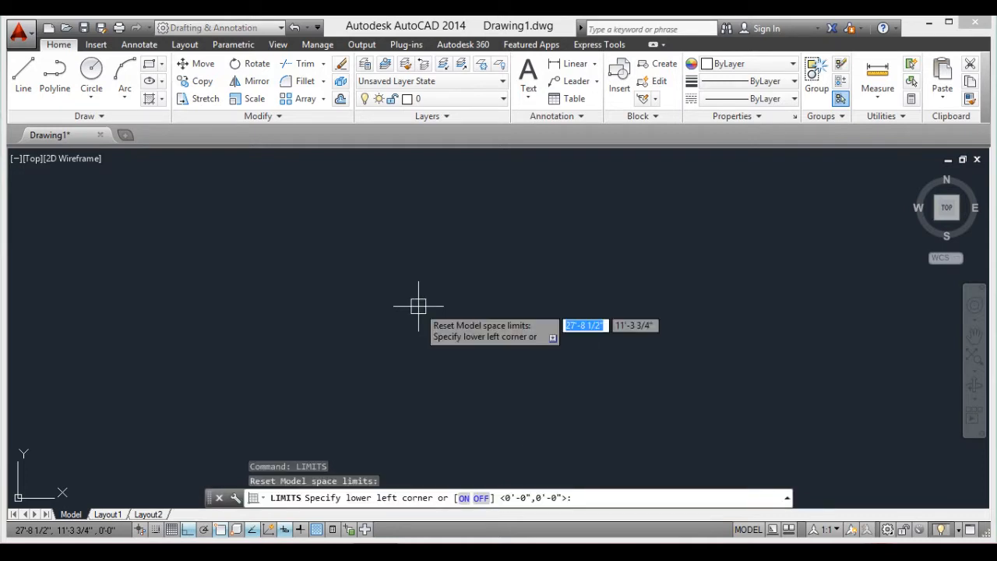
text(0)
key(Tab)
text(0)
key(Return)
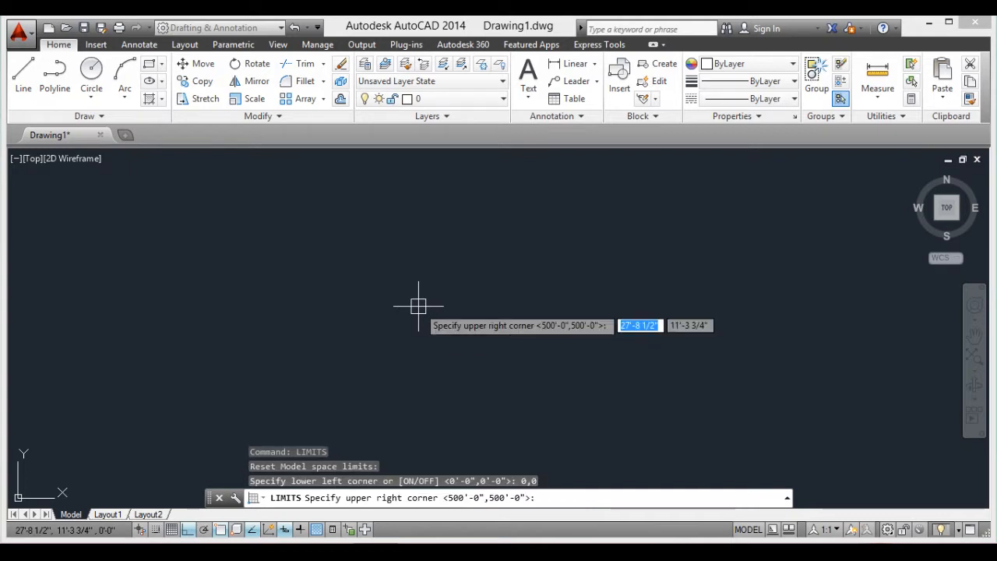
text(500)
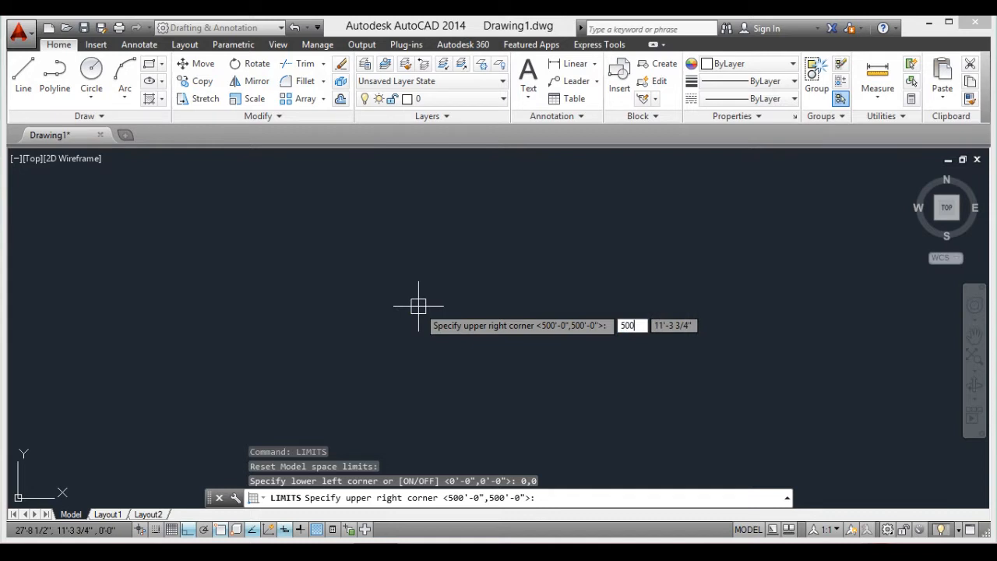
key(Tab)
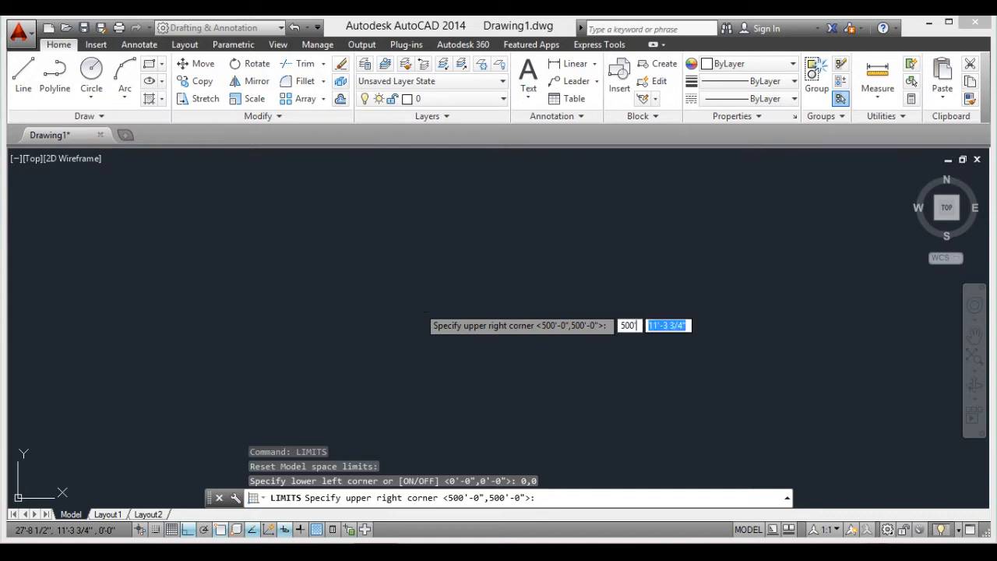
text(500)
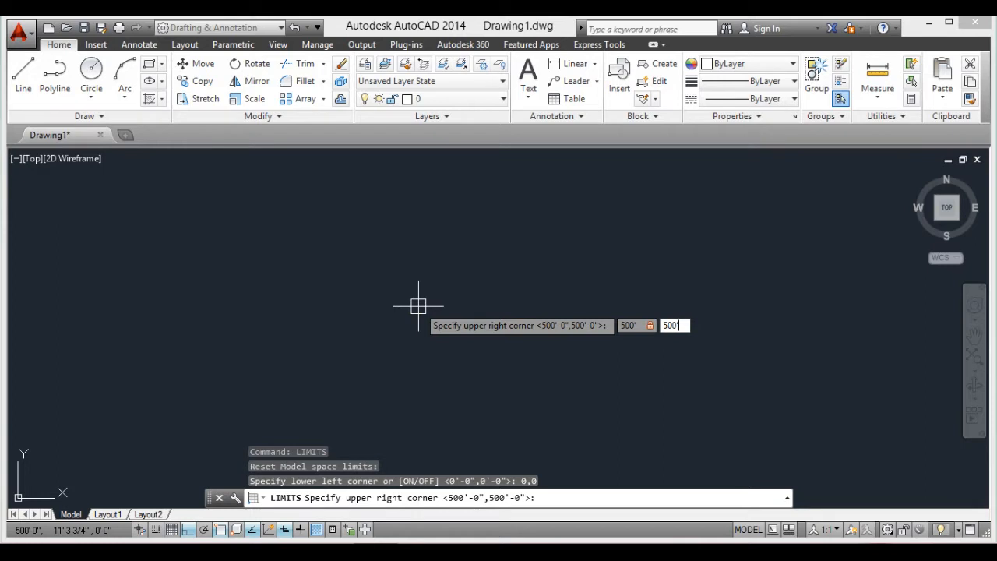
key(Return)
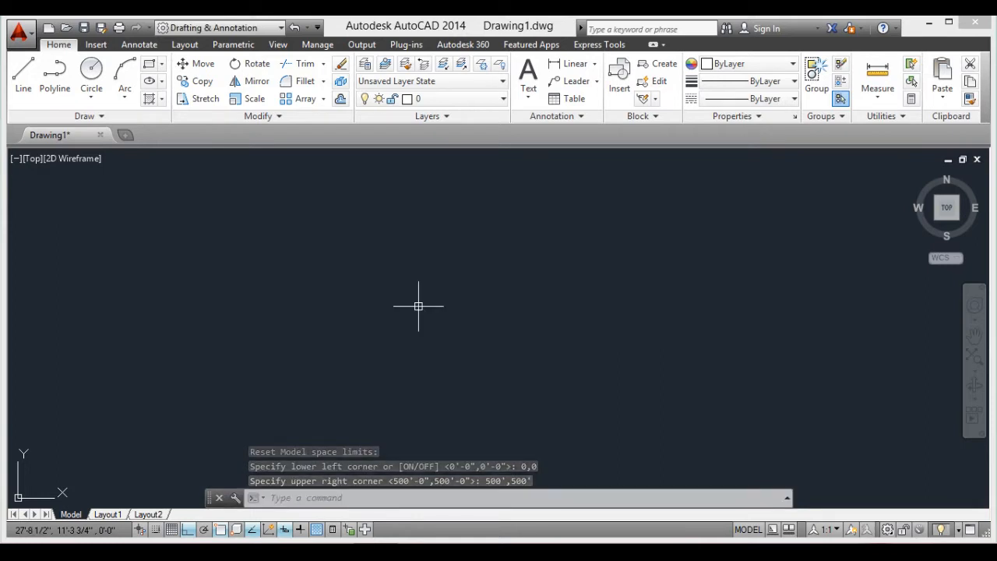
Zoom to show the whole drawing area with the All option
text(z)
key(Return)
text(a)
key(Return)
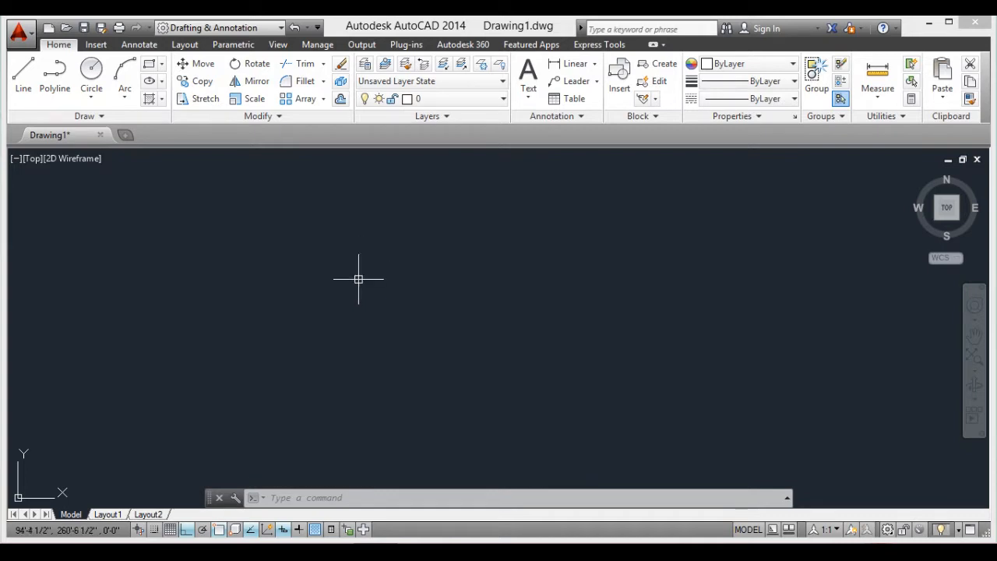
Draw a single vertical line near the middle of the drawing area
click(22, 74)
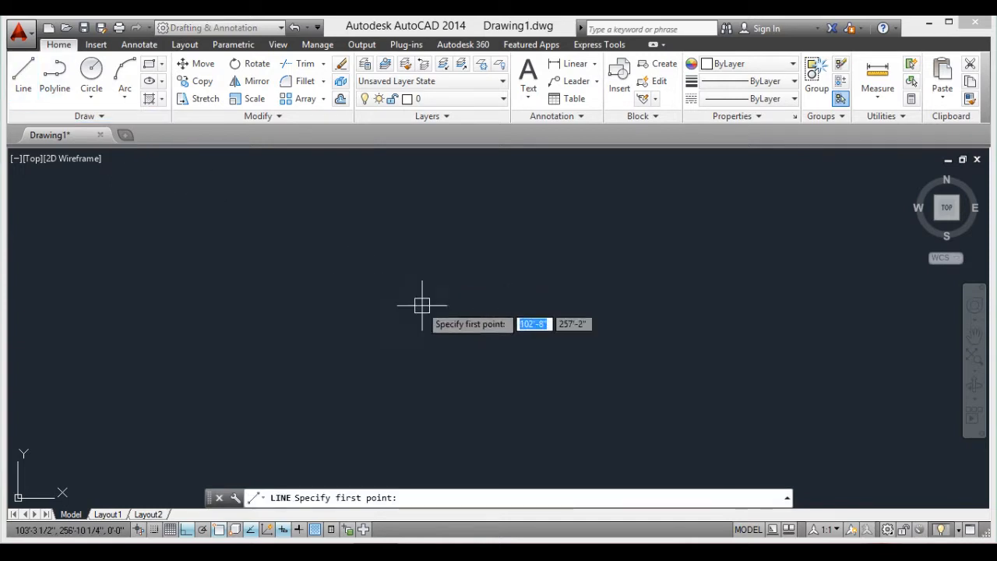
click(424, 371)
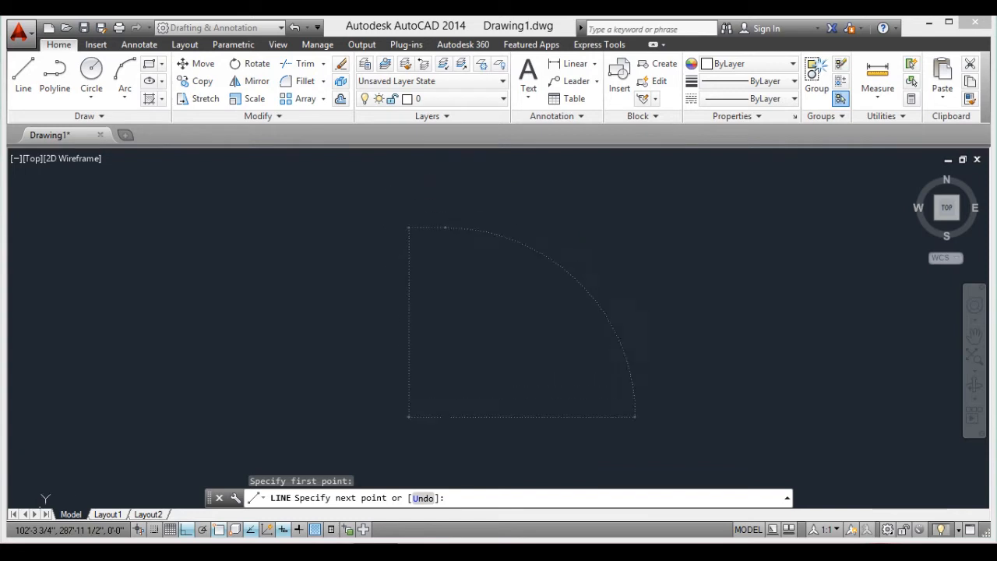
click(450, 219)
scroll(462, 245, down, 2)
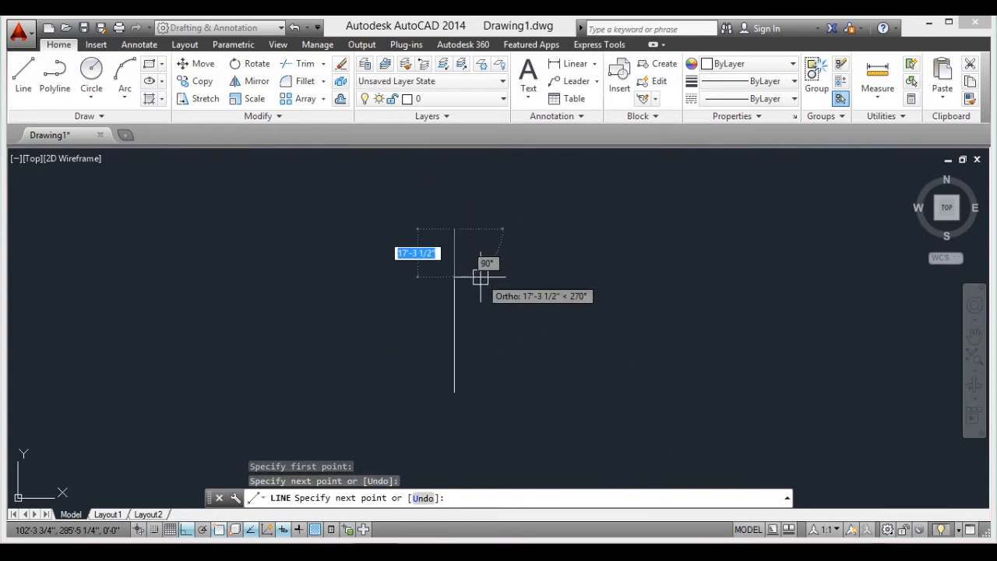
key(Return)
middle_drag(521, 339, 441, 294)
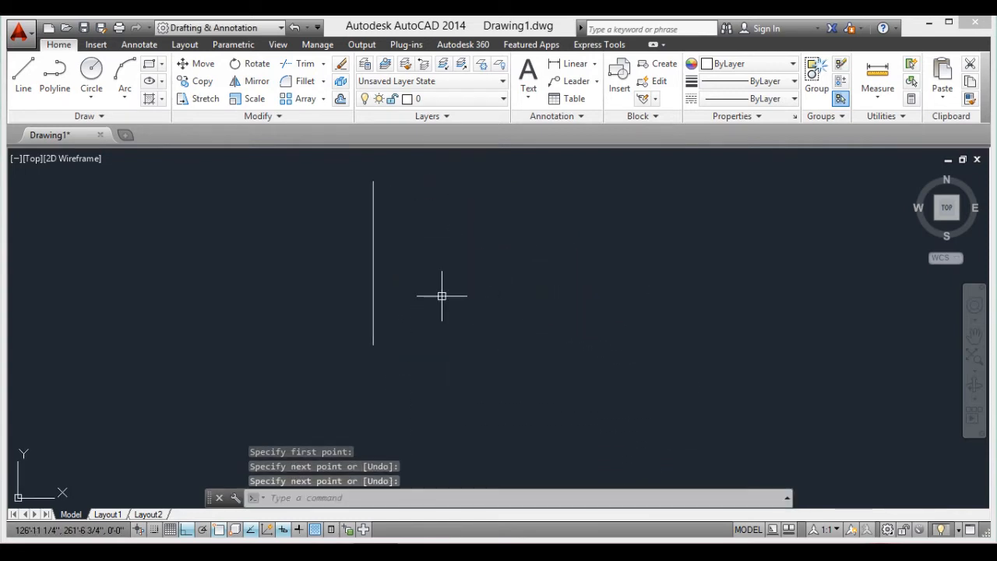
Draw a horizontal line running right from the vertical line's lower endpoint to form an L-shaped corner
click(23, 78)
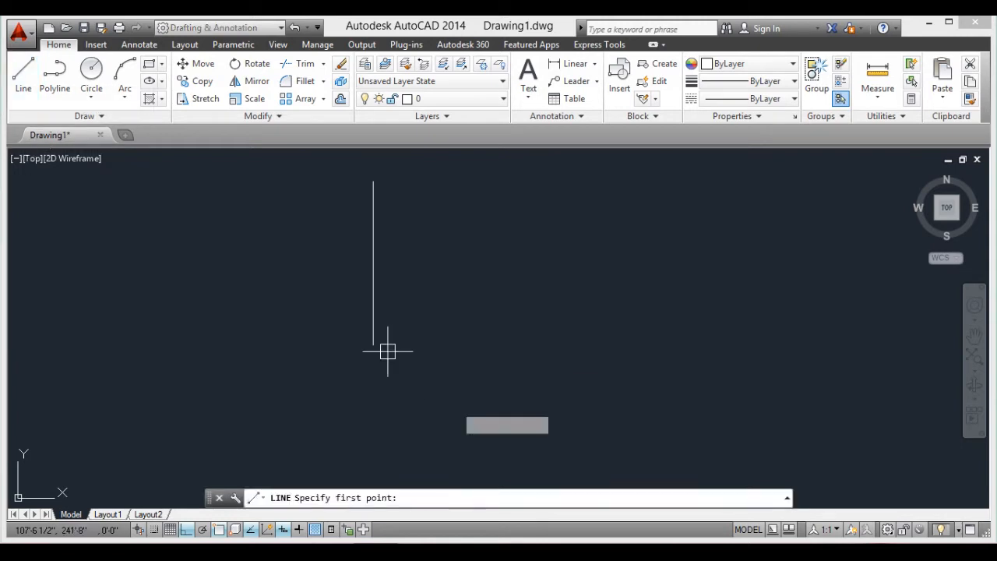
click(373, 344)
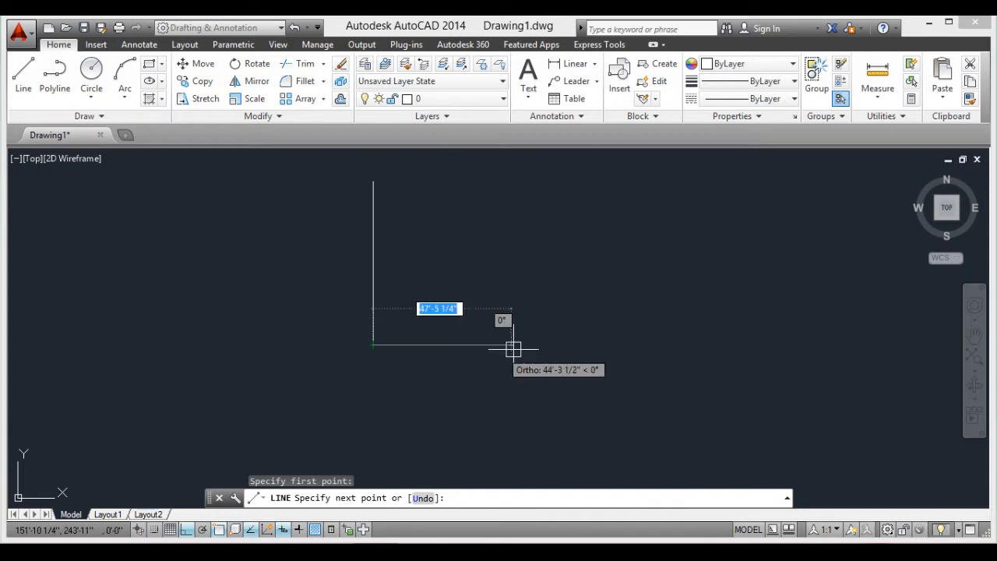
click(568, 345)
key(Return)
Offset the vertical line 9" to its right side, inside the corner
scroll(384, 288, up, 4)
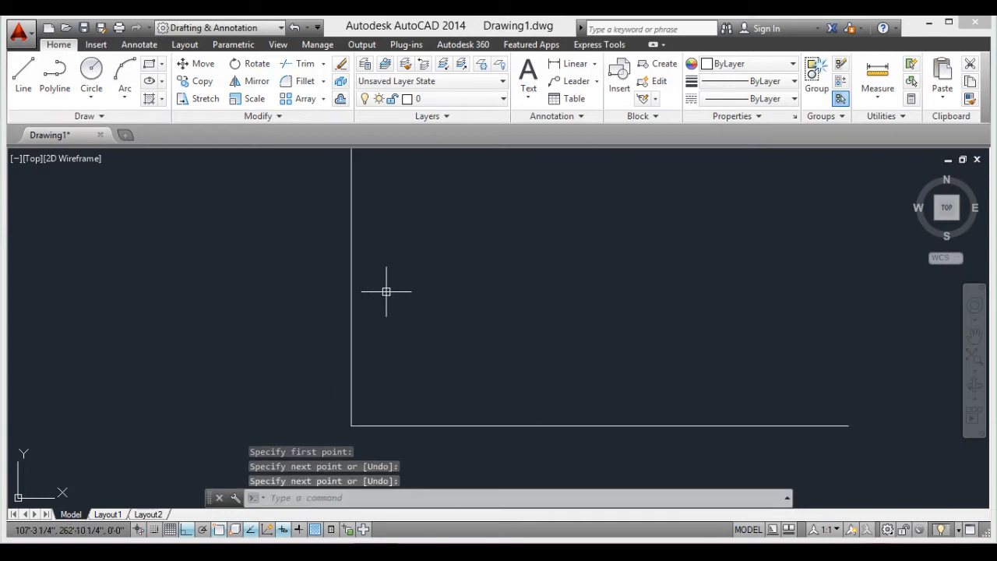
scroll(382, 356, up, 1)
scroll(380, 366, down, 3)
middle_drag(379, 361, 409, 363)
scroll(394, 349, up, 2)
scroll(409, 362, down, 2)
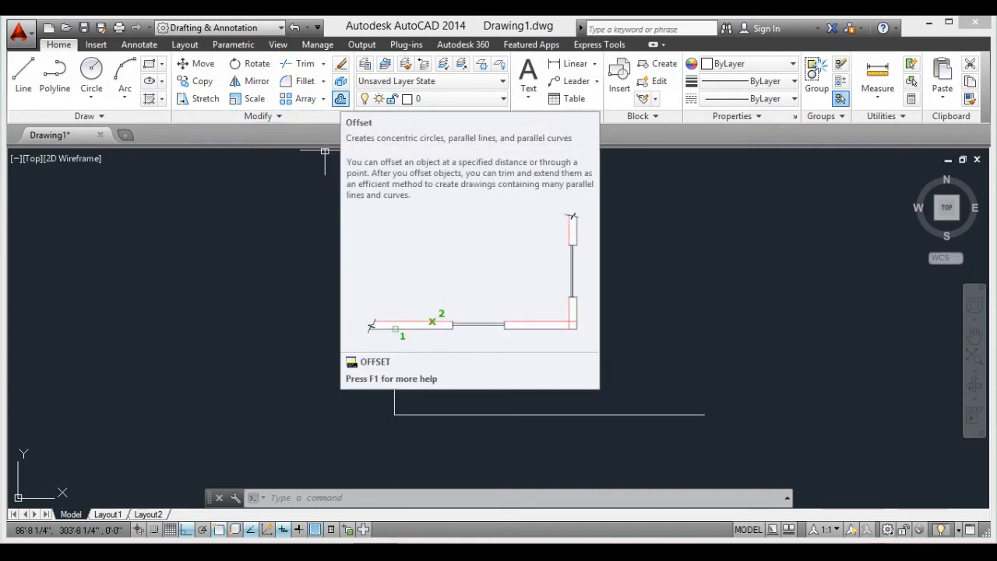
text(offset)
key(Return)
key(Return)
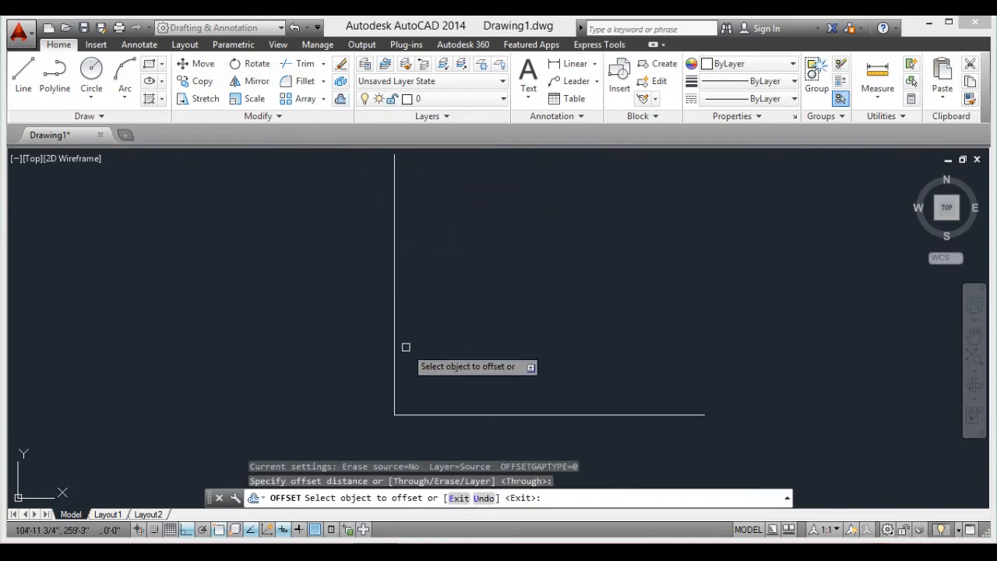
click(393, 302)
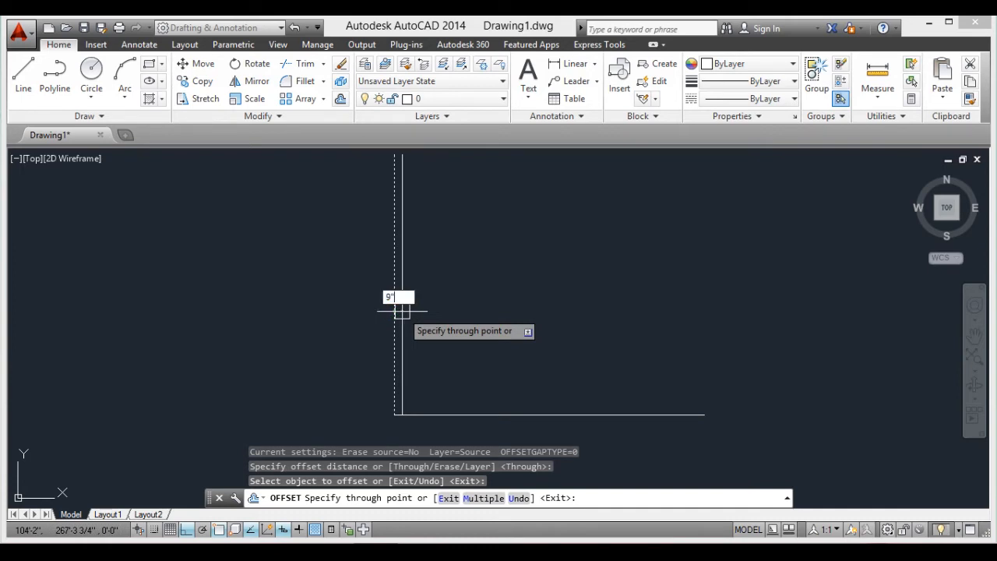
key(Return)
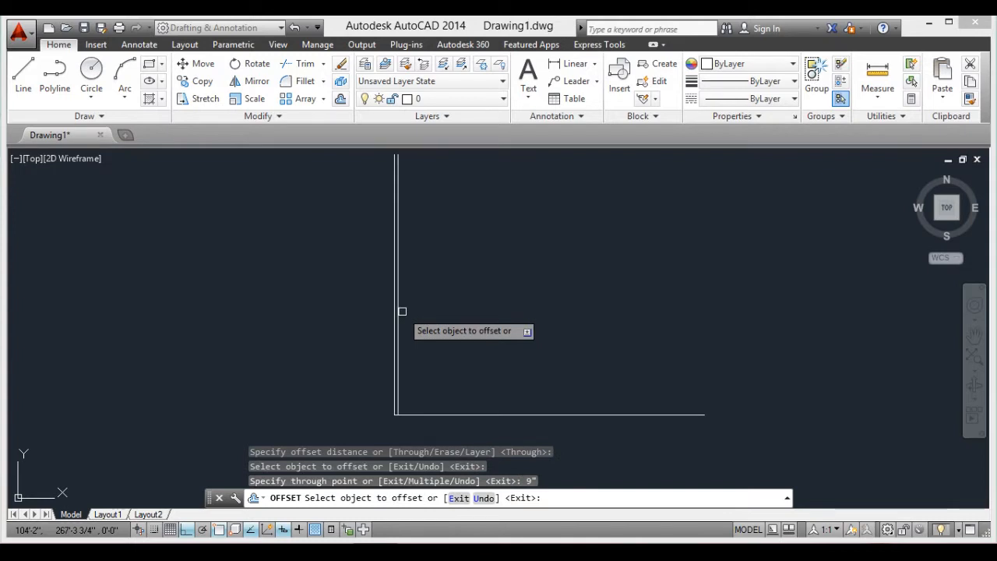
key(Return)
Offset the horizontal line 9" upward, inside the corner
scroll(412, 381, up, 3)
middle_drag(421, 361, 457, 275)
key(Return)
key(Return)
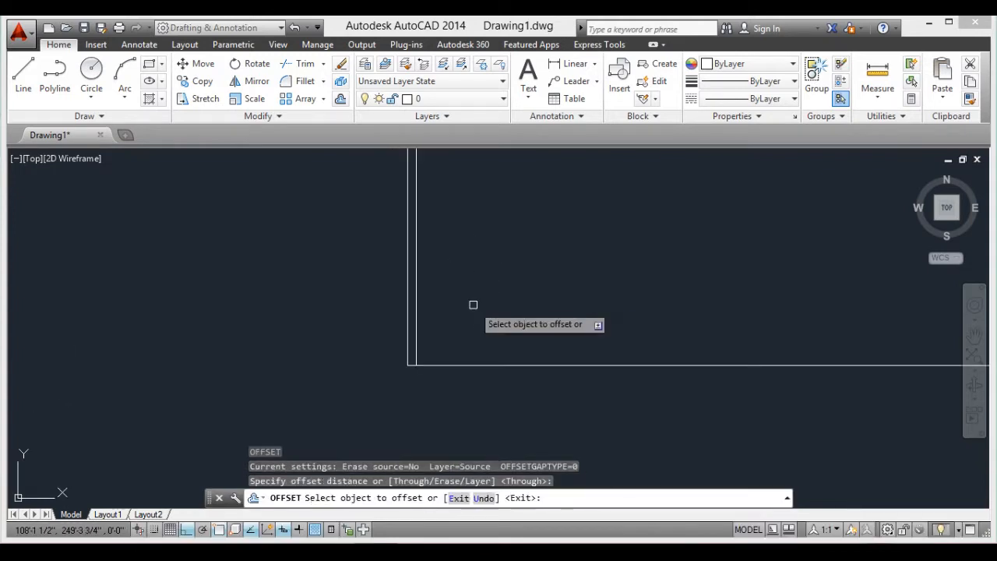
click(478, 364)
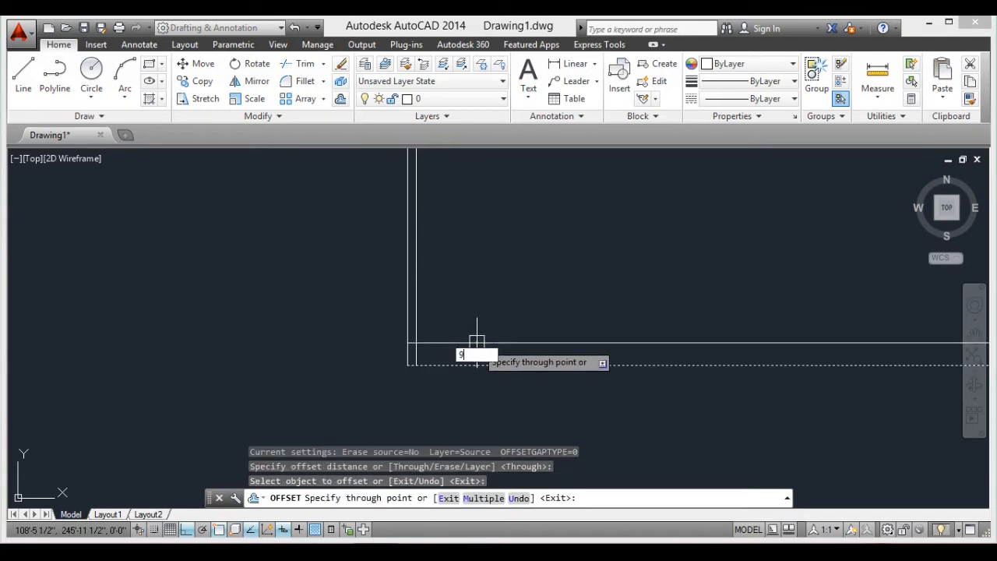
text(9")
key(Return)
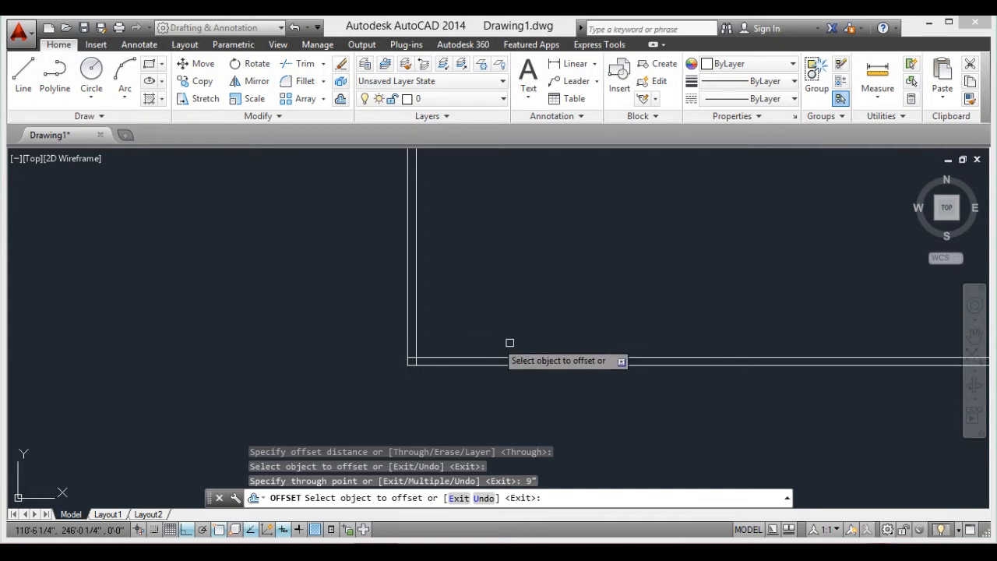
middle_drag(441, 310, 447, 343)
scroll(447, 344, down, 2)
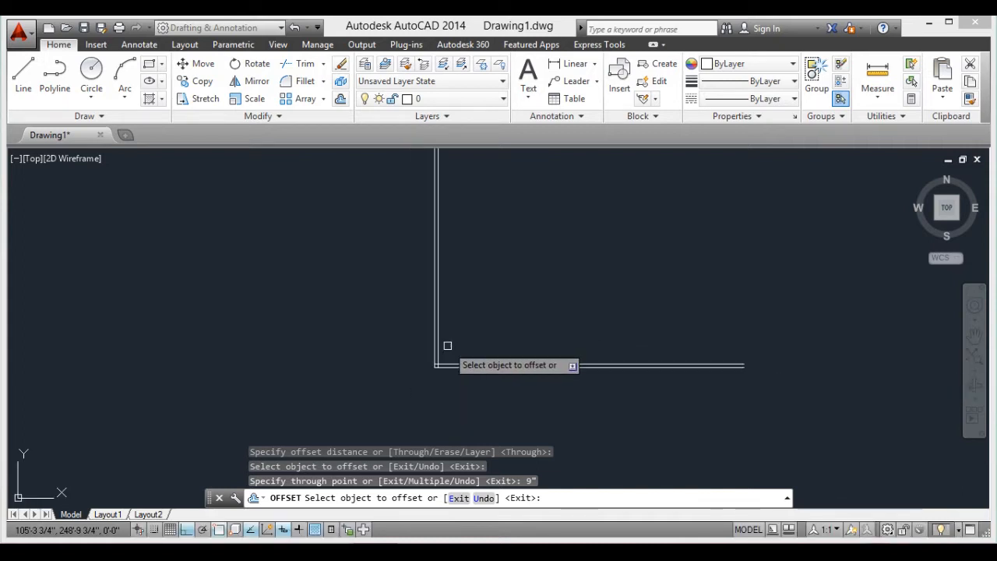
Offset the left wall's inner vertical line 15' to the right
middle_drag(510, 243, 387, 382)
scroll(392, 384, up, 2)
middle_drag(432, 414, 451, 299)
scroll(450, 326, up, 2)
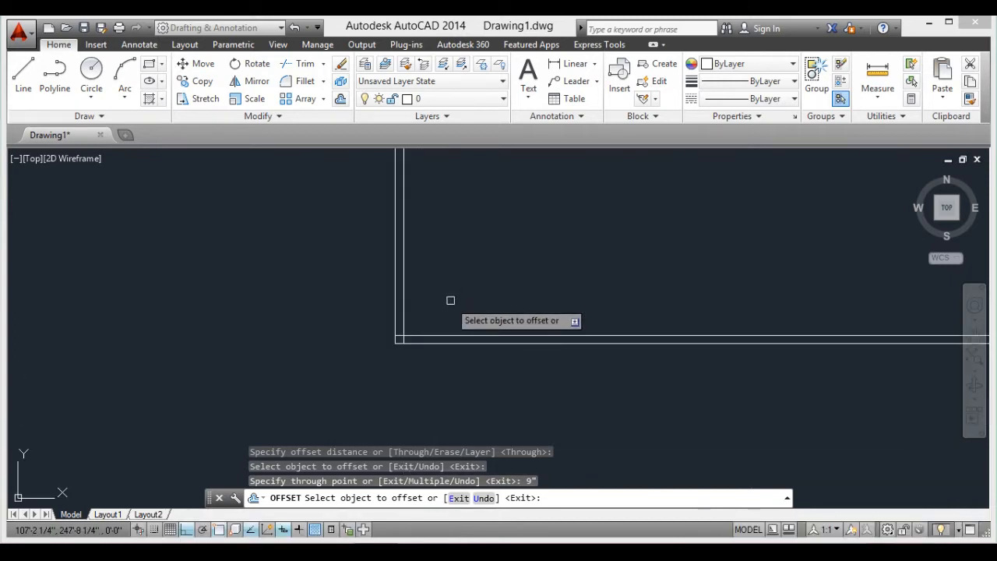
key(Return)
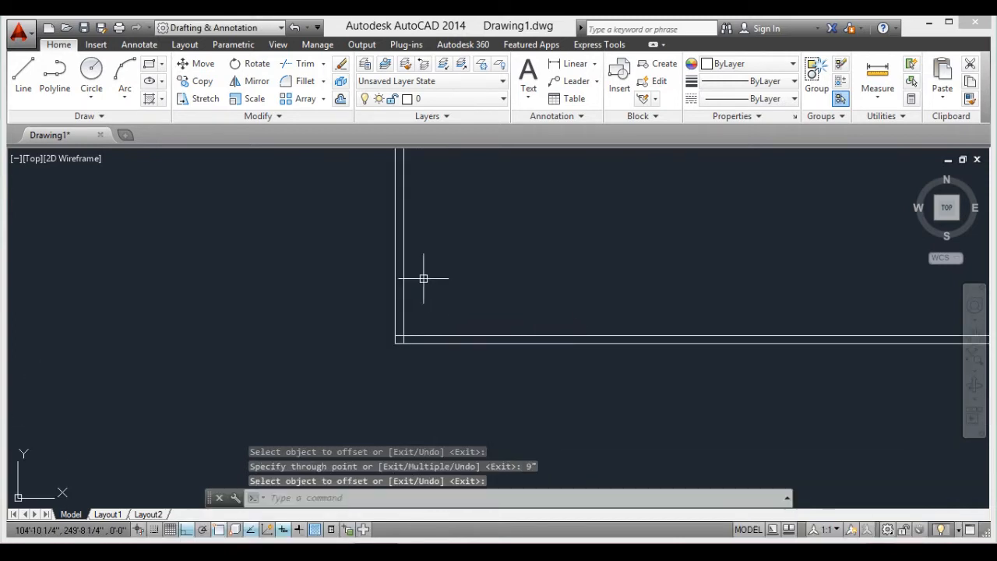
key(Return)
key(Return)
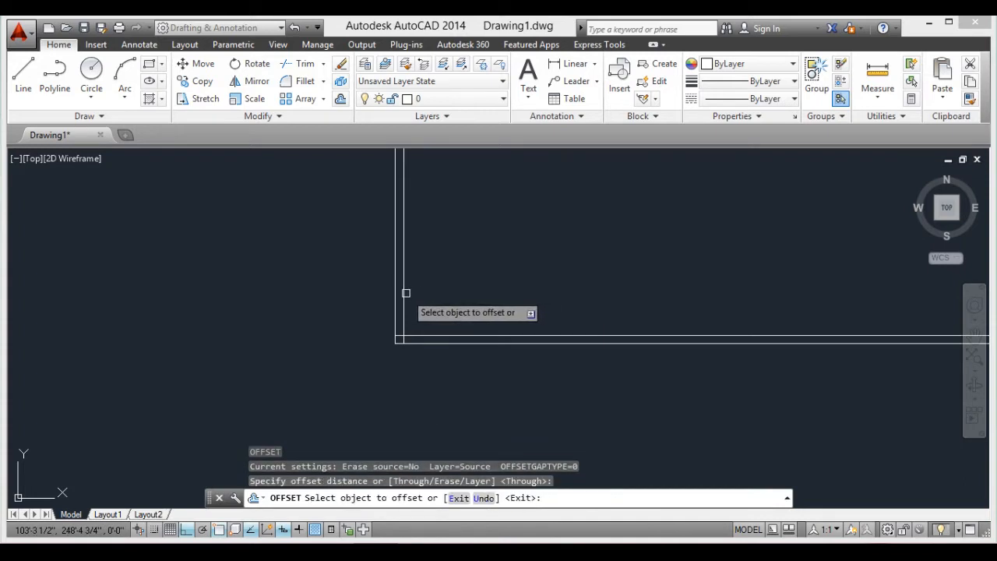
click(403, 292)
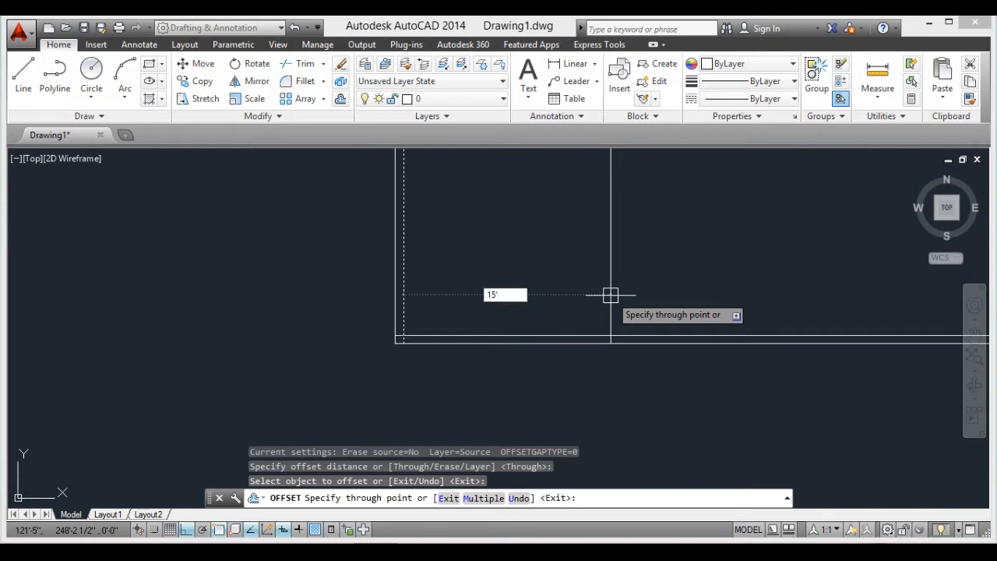
key(Return)
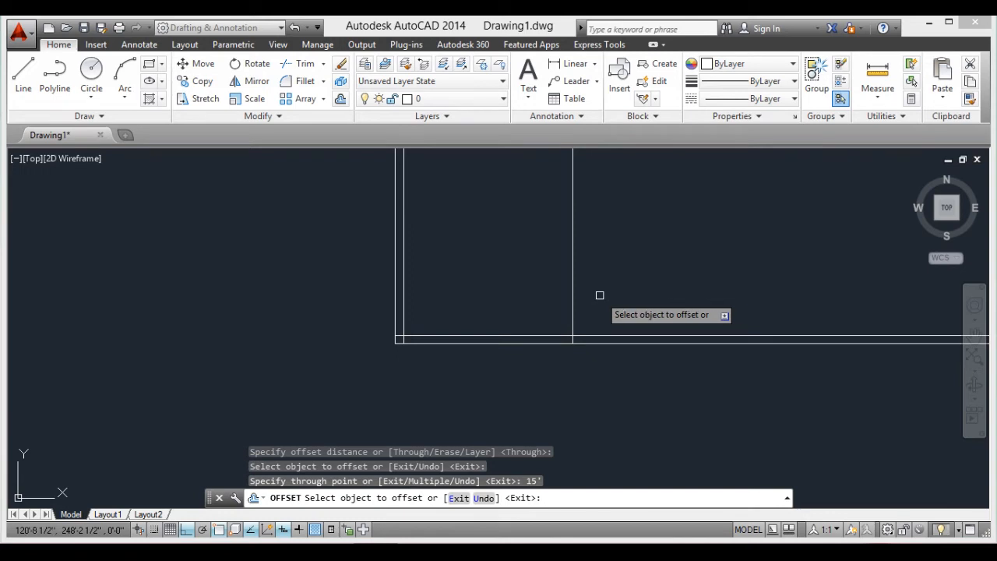
key(Return)
Offset the new interior vertical line 9" to the right to give the partition wall its thickness
key(Return)
key(Return)
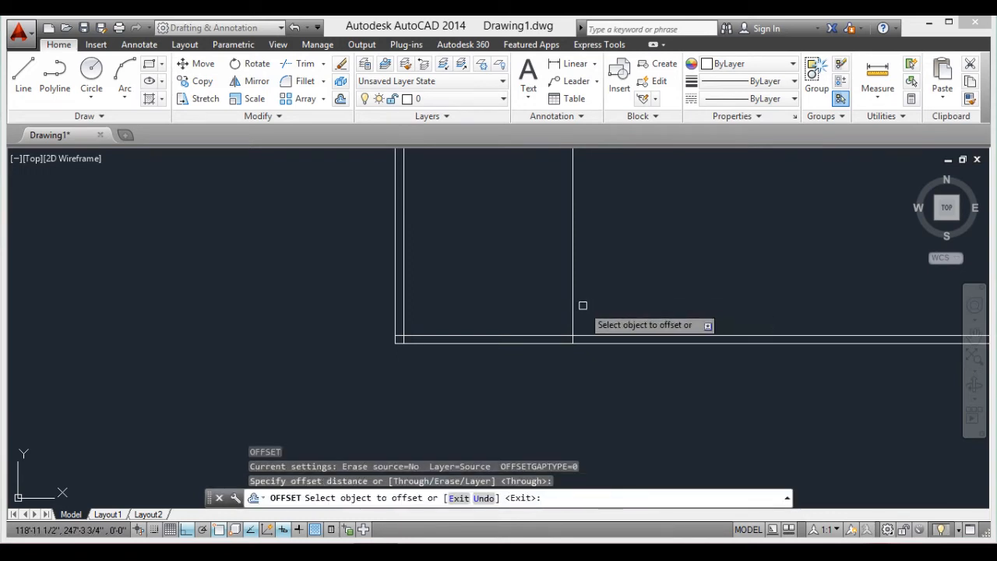
click(572, 304)
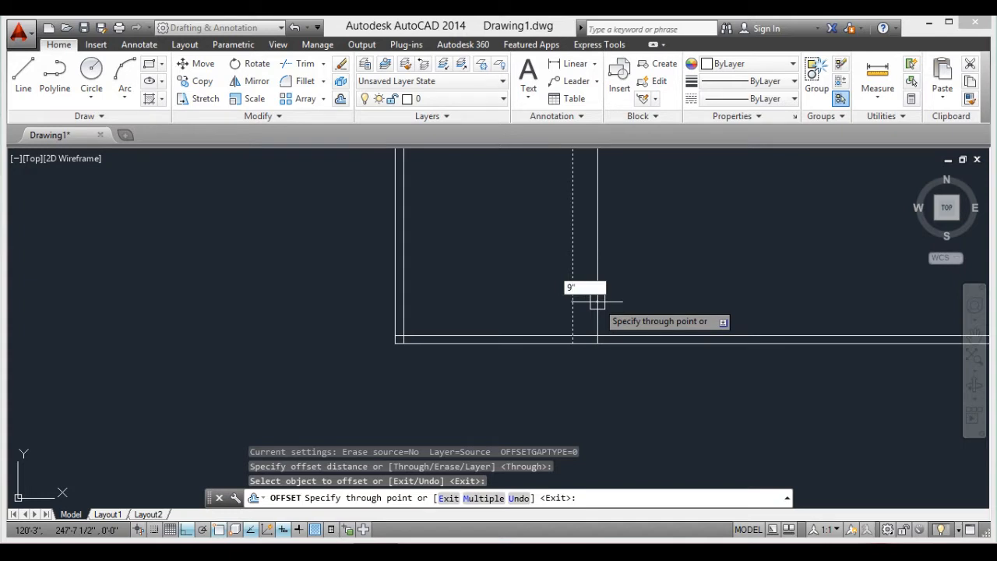
key(Return)
key(Return)
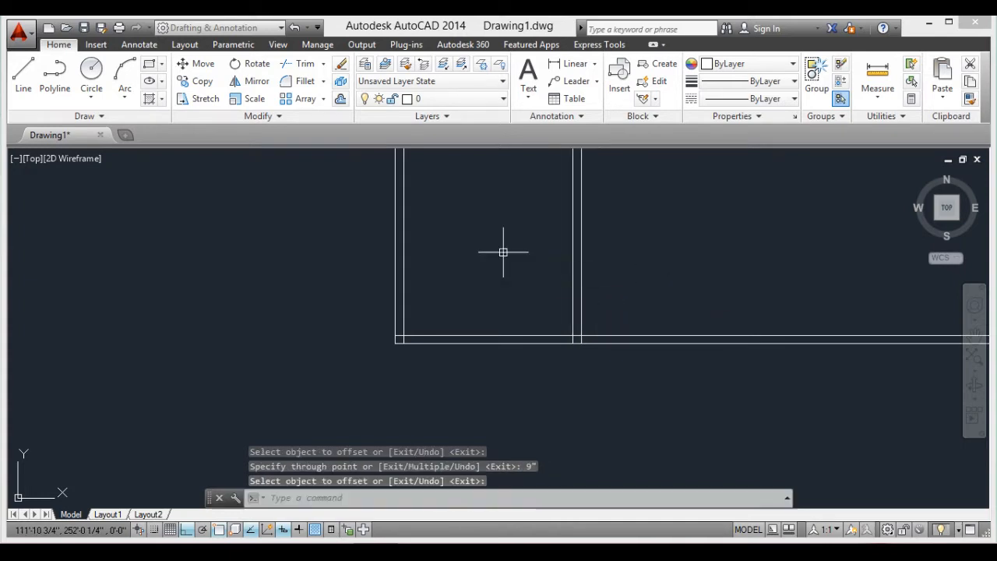
Offset the bottom wall's inner horizontal line 12' upward
key(Return)
key(Return)
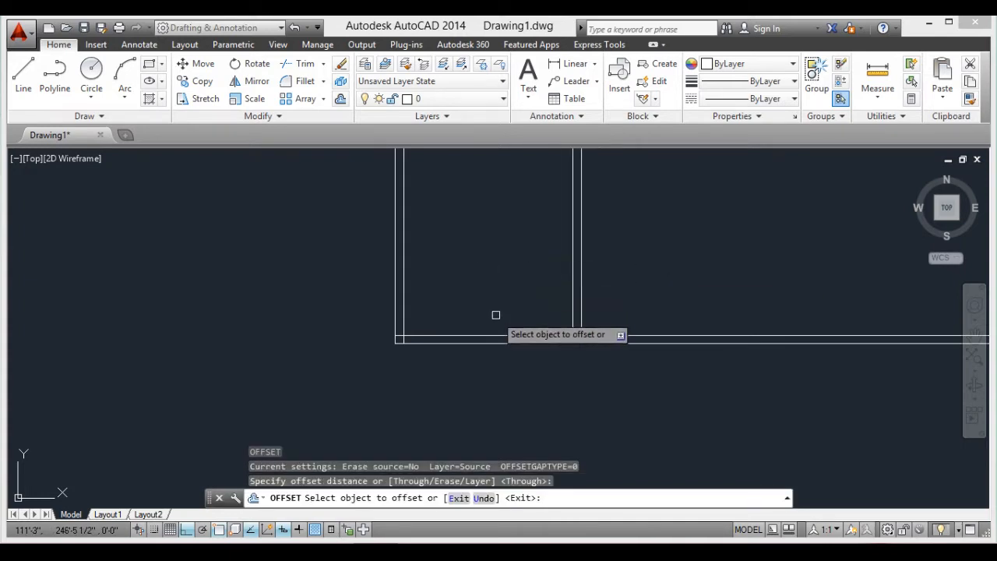
click(498, 336)
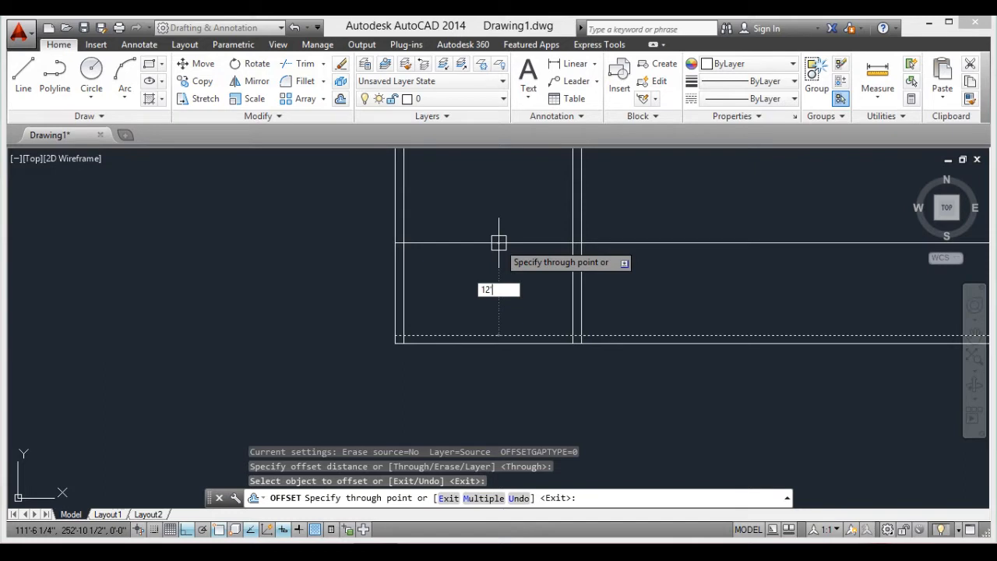
key(Return)
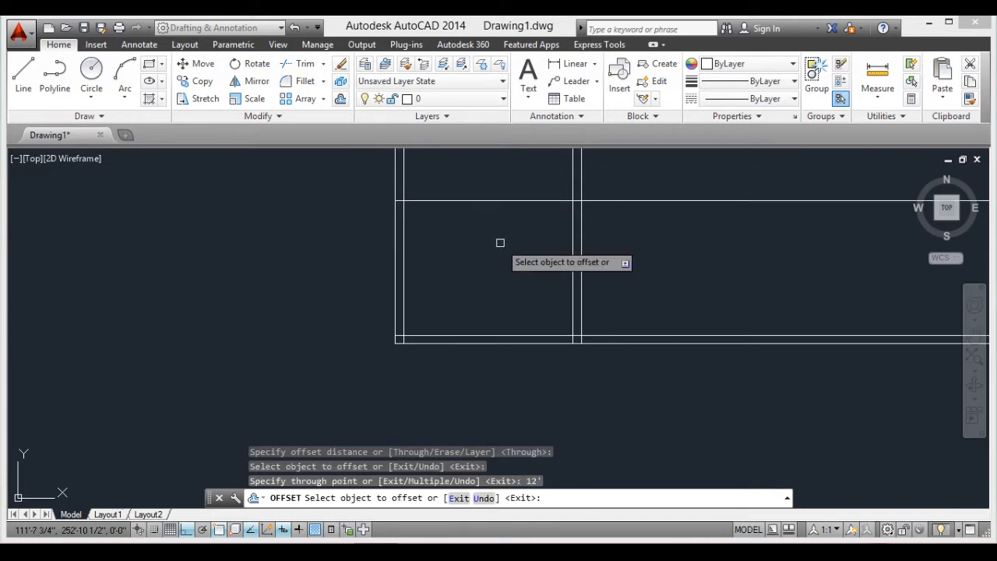
key(Return)
Offset the new upper horizontal line 9" upward to form a horizontal wall
key(Return)
key(Return)
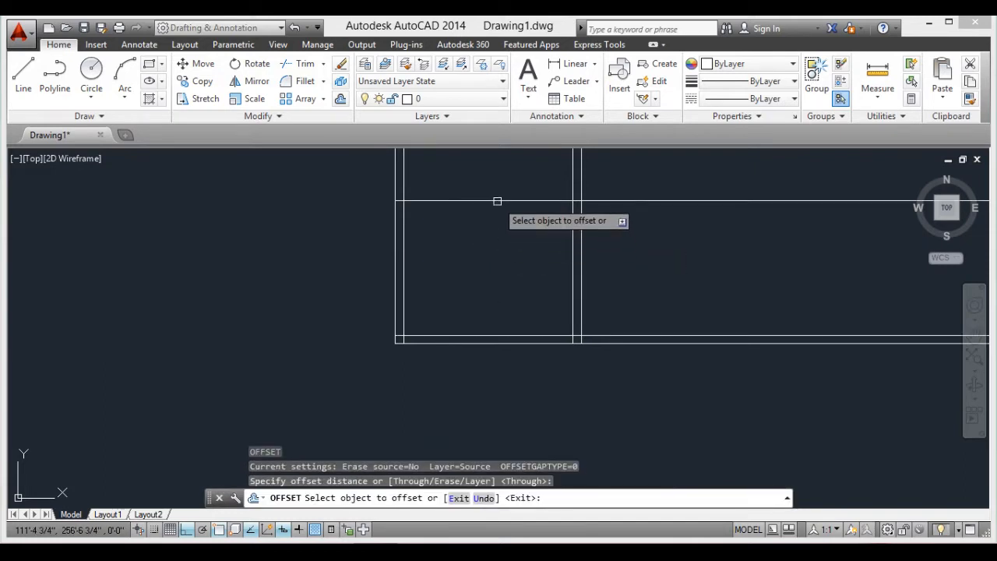
click(497, 201)
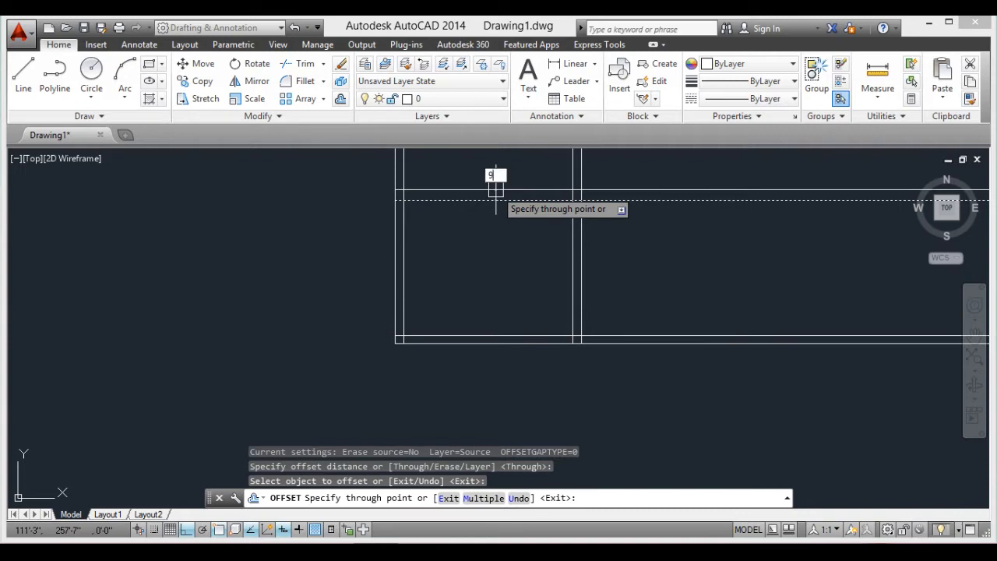
key(Return)
middle_drag(499, 189, 496, 256)
scroll(498, 254, up, 2)
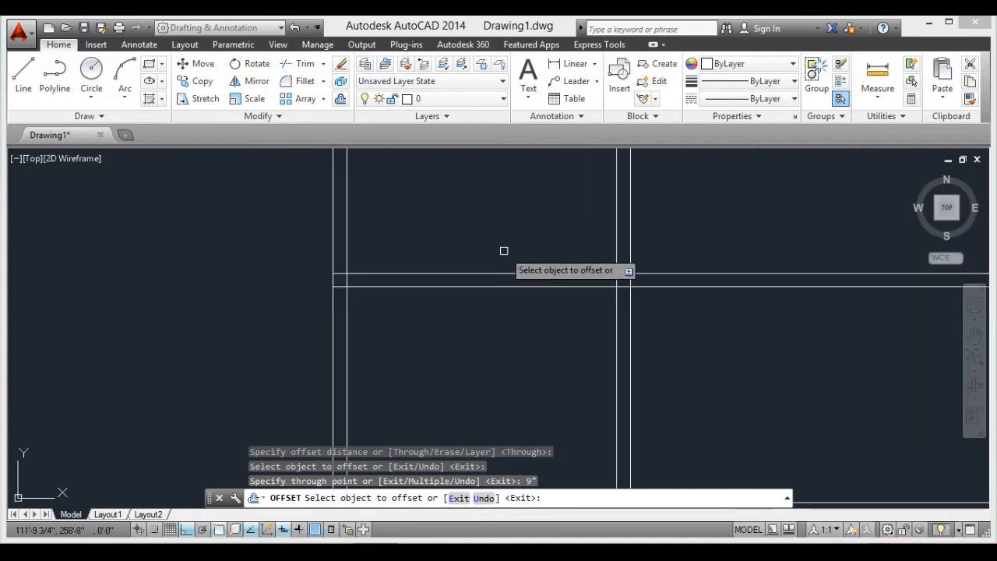
scroll(502, 252, down, 2)
scroll(569, 323, up, 1)
scroll(569, 316, down, 2)
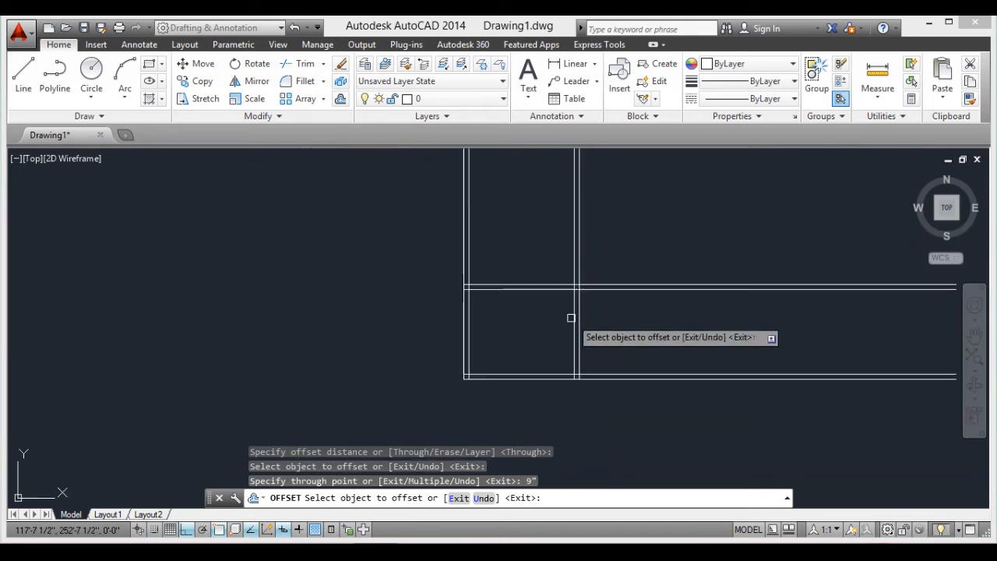
scroll(580, 316, up, 1)
scroll(614, 332, down, 2)
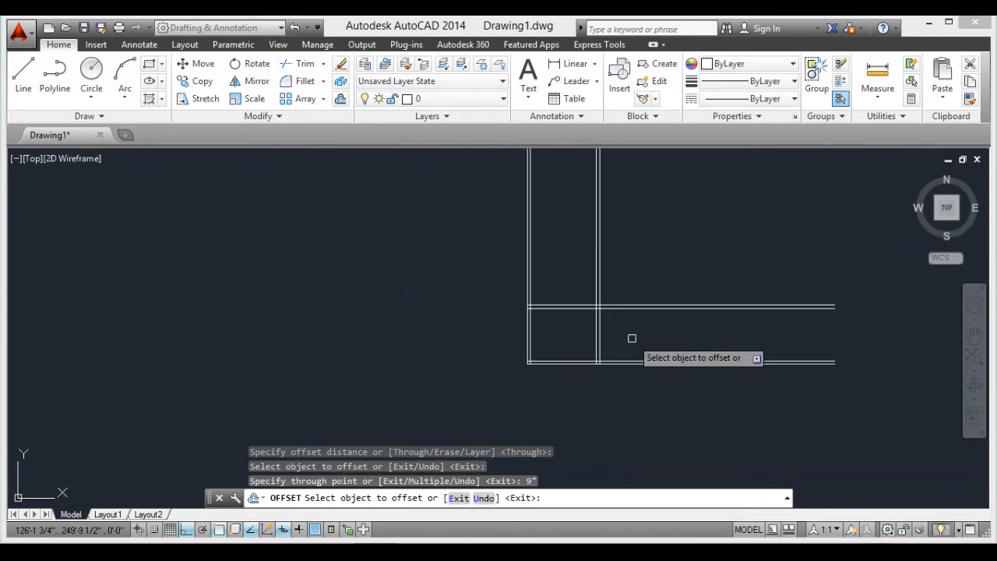
scroll(631, 337, up, 3)
key(Return)
Offset the bottom wall's inner horizontal line 3' upward
middle_drag(616, 337, 527, 262)
key(Return)
key(Return)
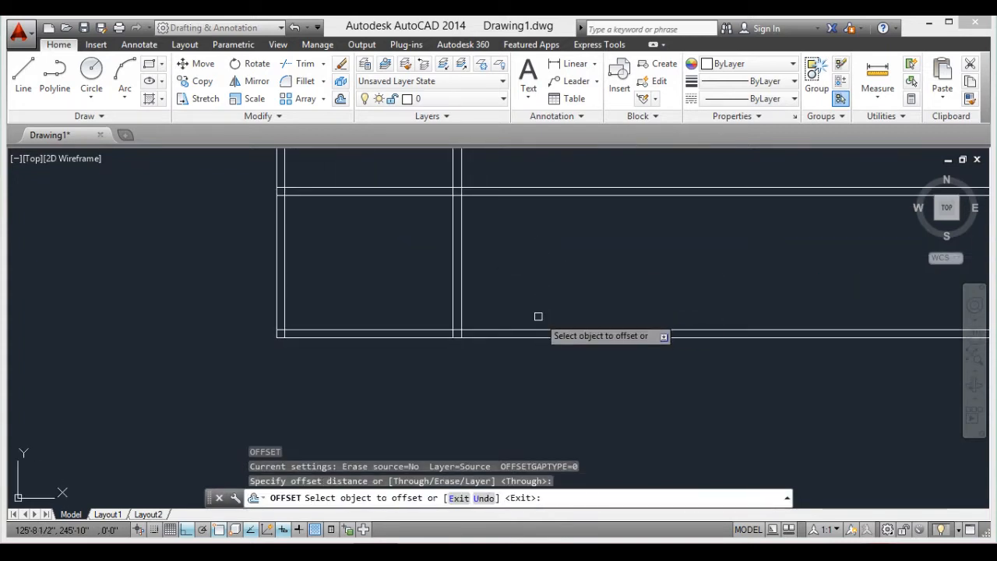
click(523, 334)
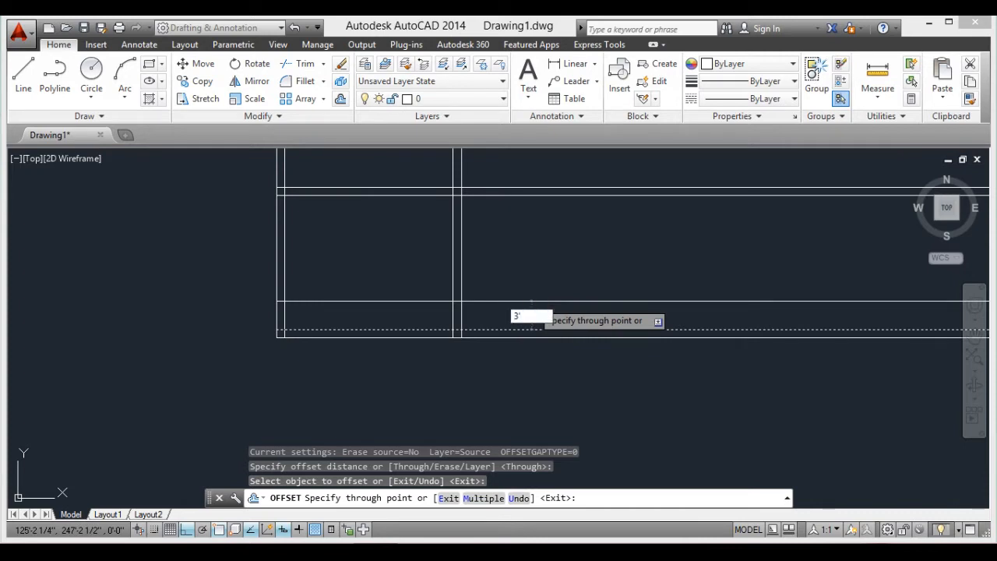
key(Return)
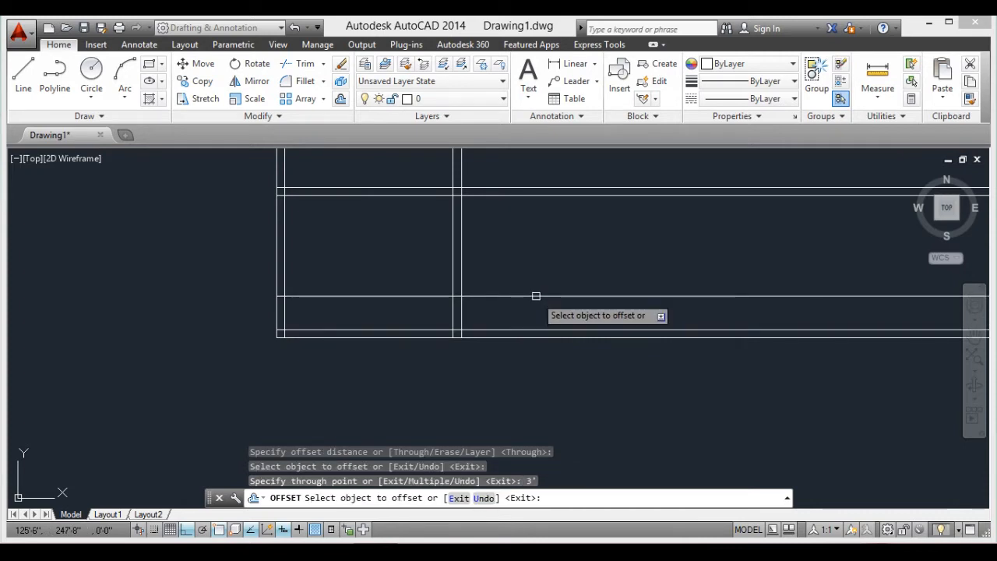
key(Return)
Offset the horizontal line 3' above the bottom wall 9" upward to form another wall
key(Return)
key(Return)
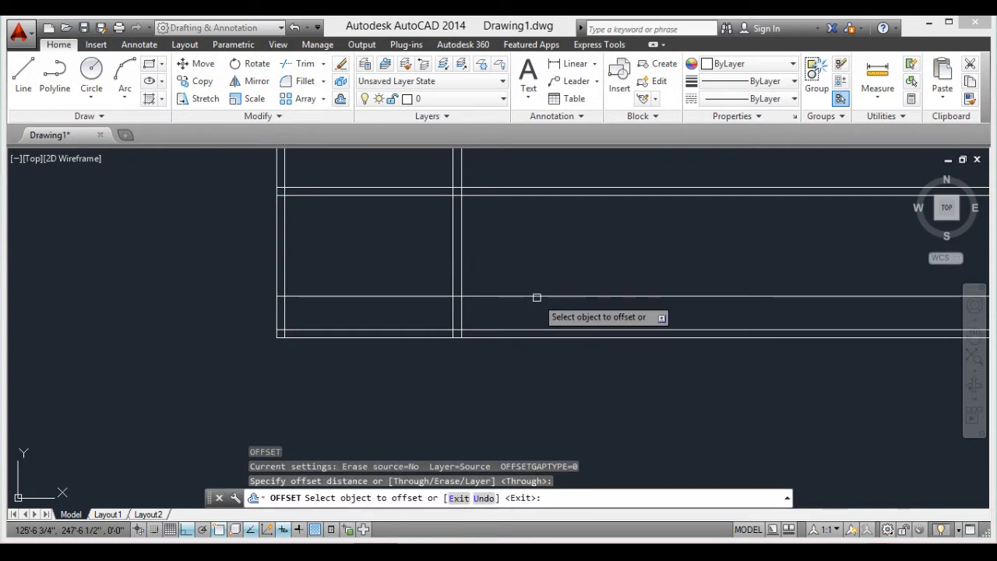
click(535, 296)
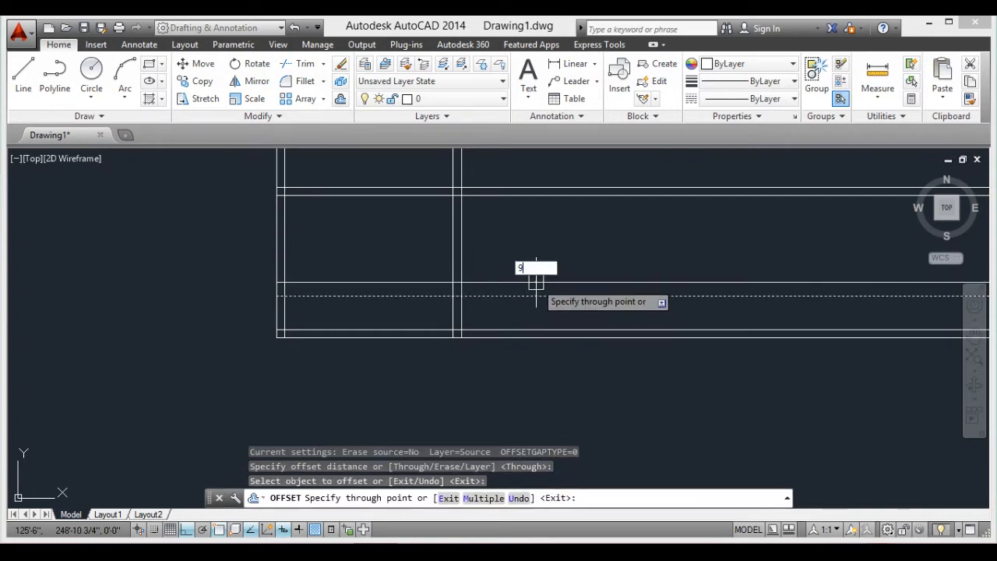
key(Return)
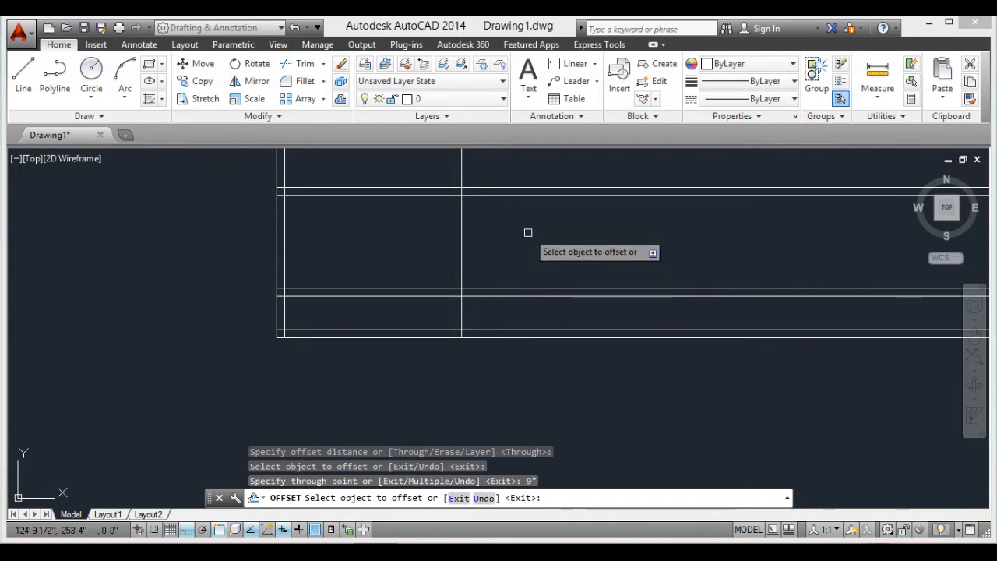
key(Return)
Offset the right-hand line of the interior vertical wall 10' to the right
key(Return)
key(Return)
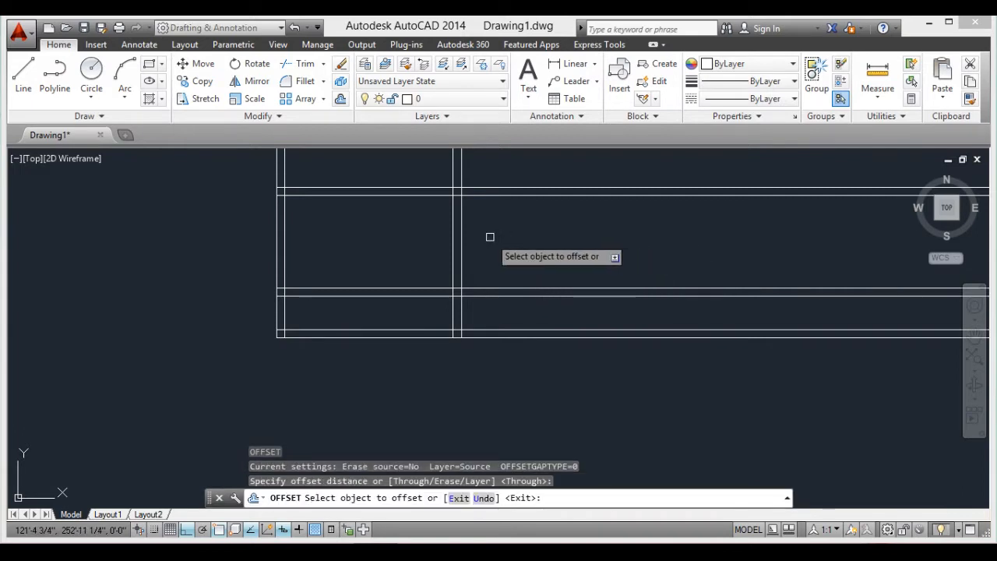
click(461, 242)
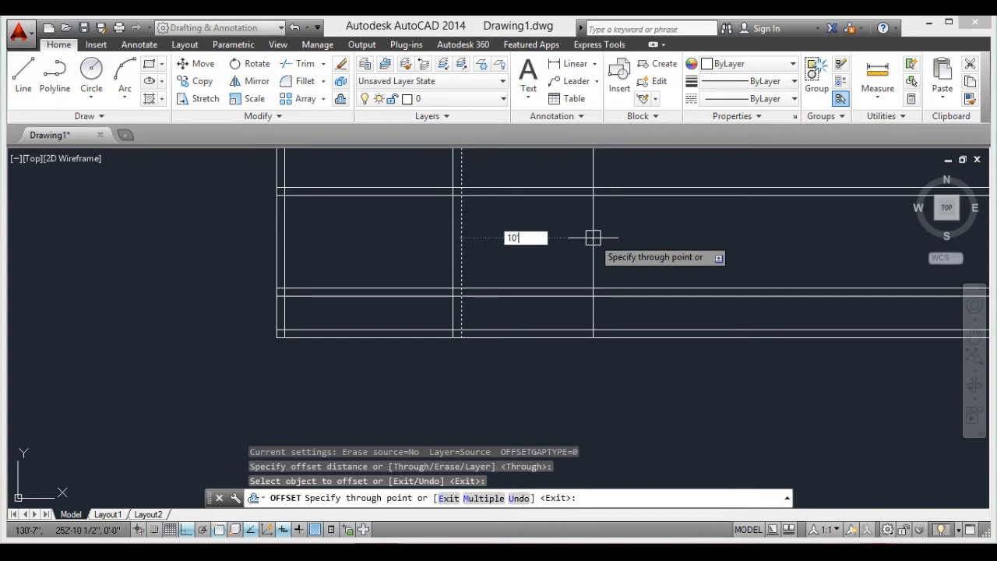
text(')
key(Return)
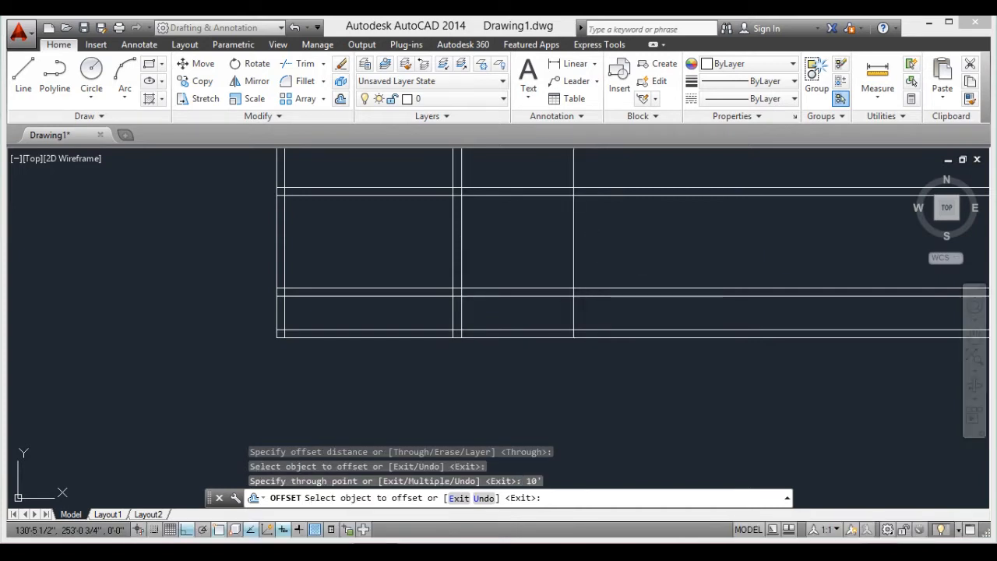
key(Return)
Offset the newest vertical line 9" to the right to complete the second interior vertical wall
key(Return)
key(Return)
click(574, 249)
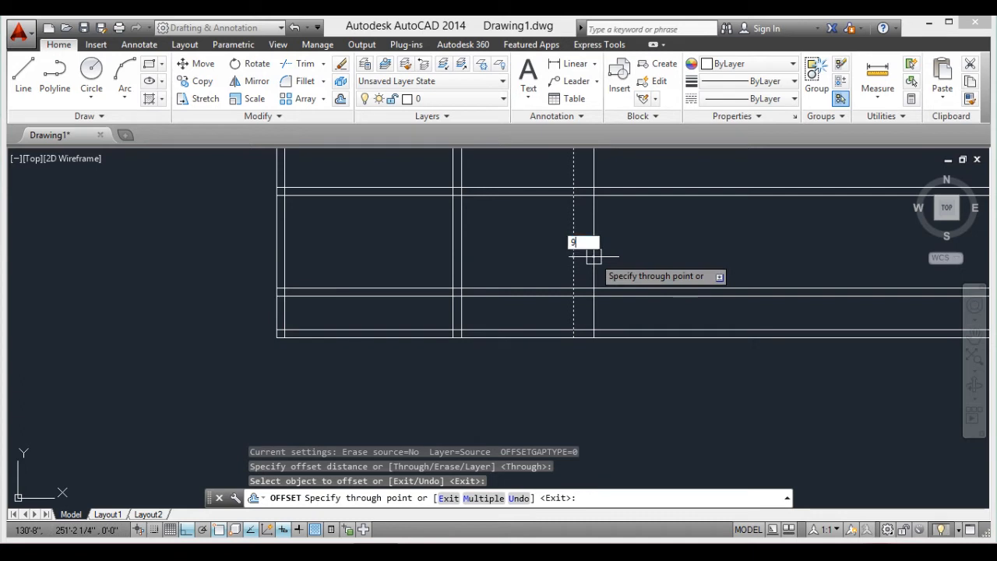
key(Return)
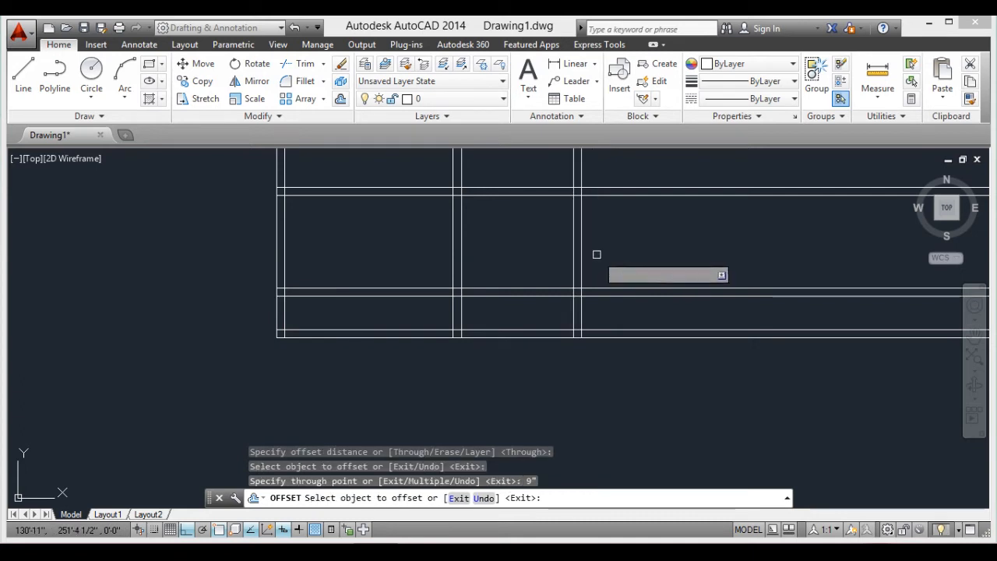
key(Escape)
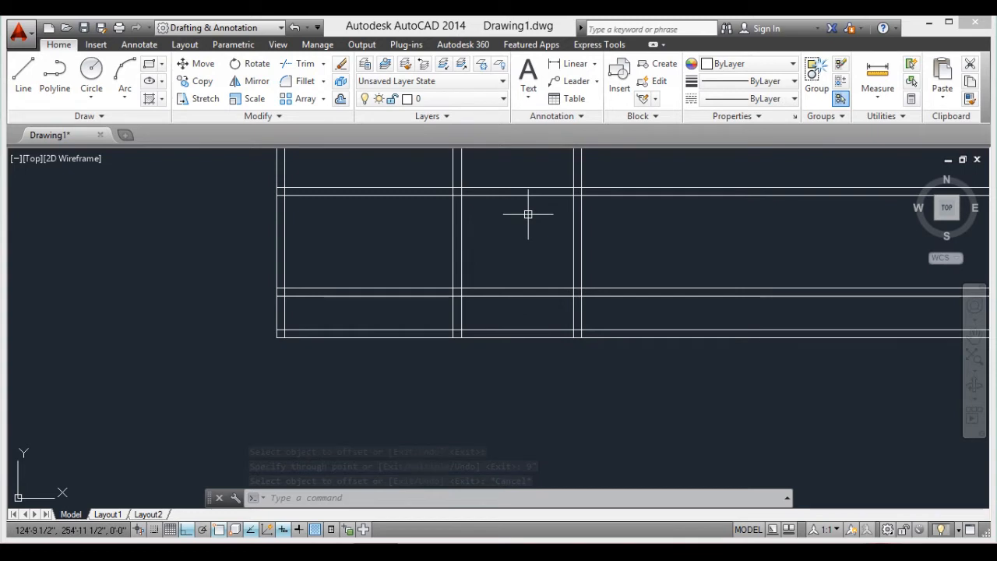
Trim the bottom wall's inner horizontal line between the two left wall lines at the plan's lower-left corner
scroll(532, 215, down, 4)
scroll(516, 197, up, 6)
scroll(512, 249, down, 4)
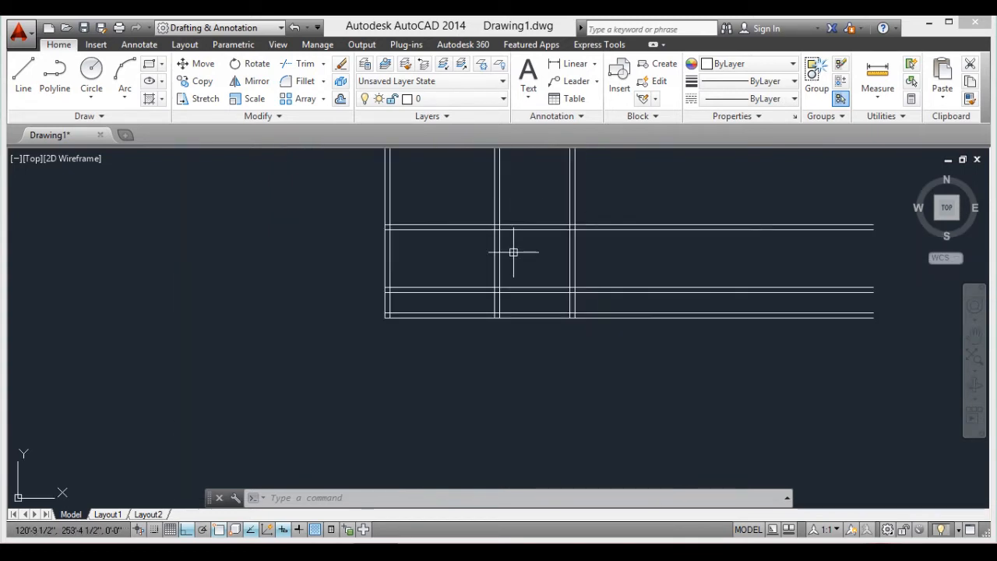
scroll(525, 259, up, 2)
middle_drag(526, 257, 534, 283)
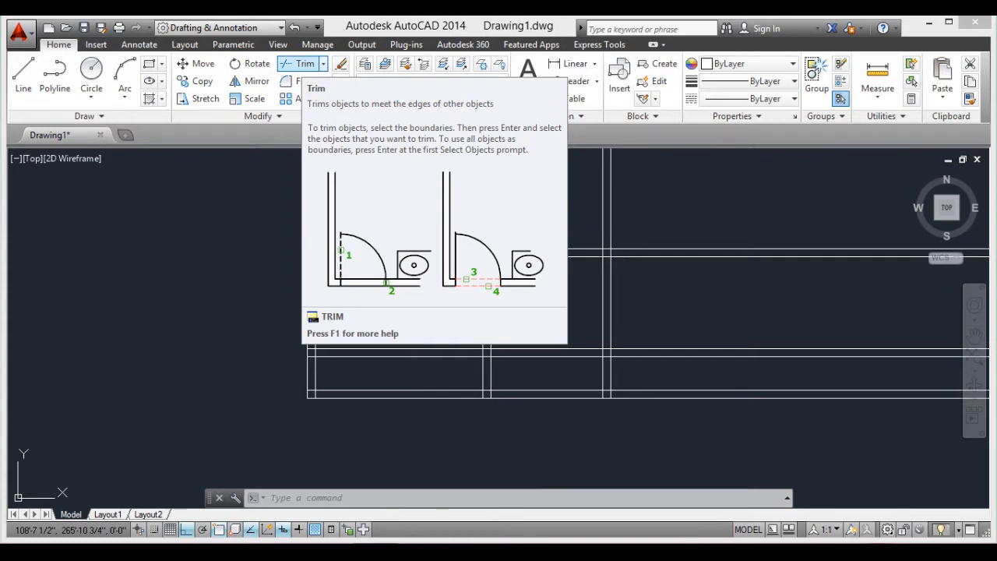
click(302, 64)
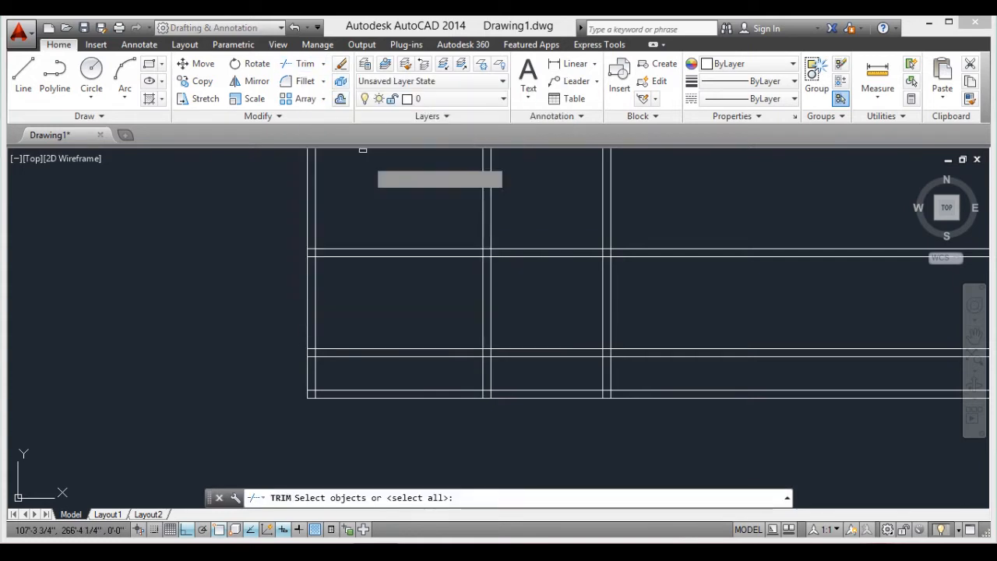
scroll(308, 393, up, 3)
scroll(323, 365, up, 3)
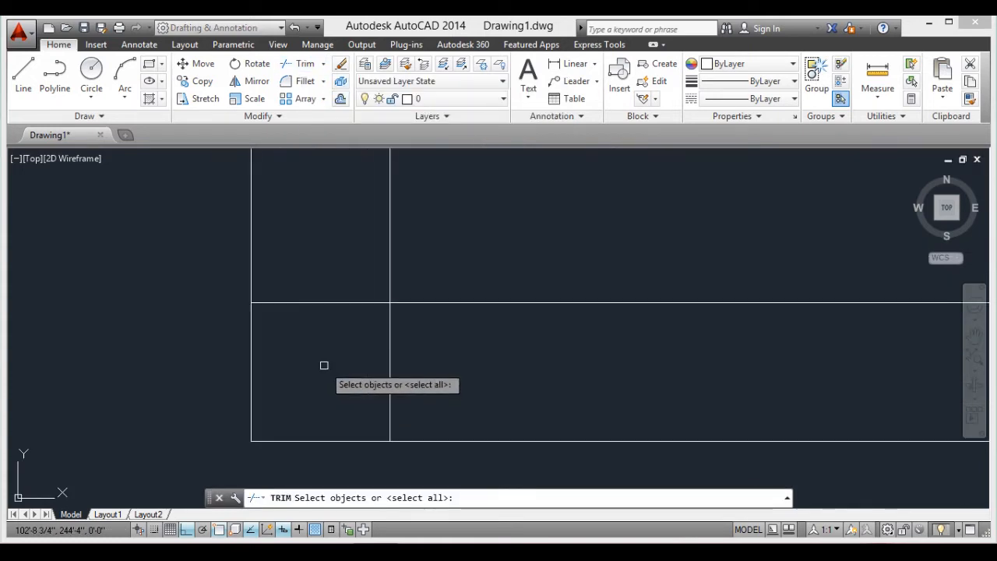
scroll(322, 366, down, 1)
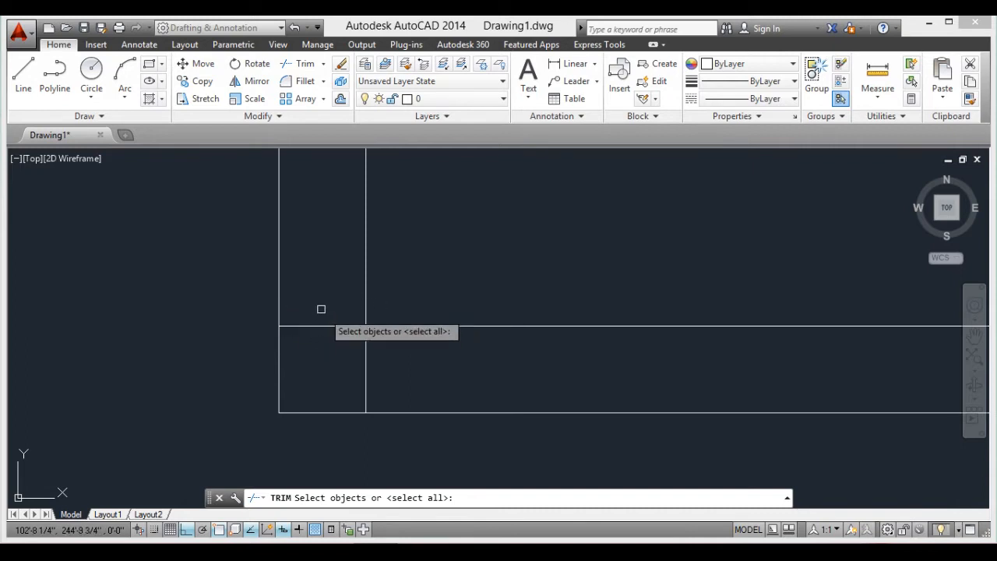
click(279, 291)
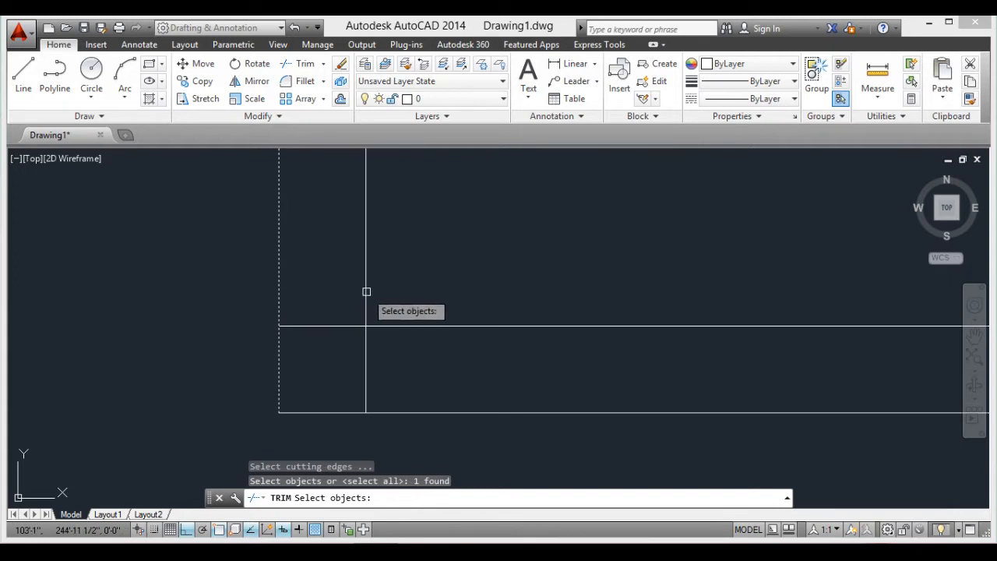
click(365, 291)
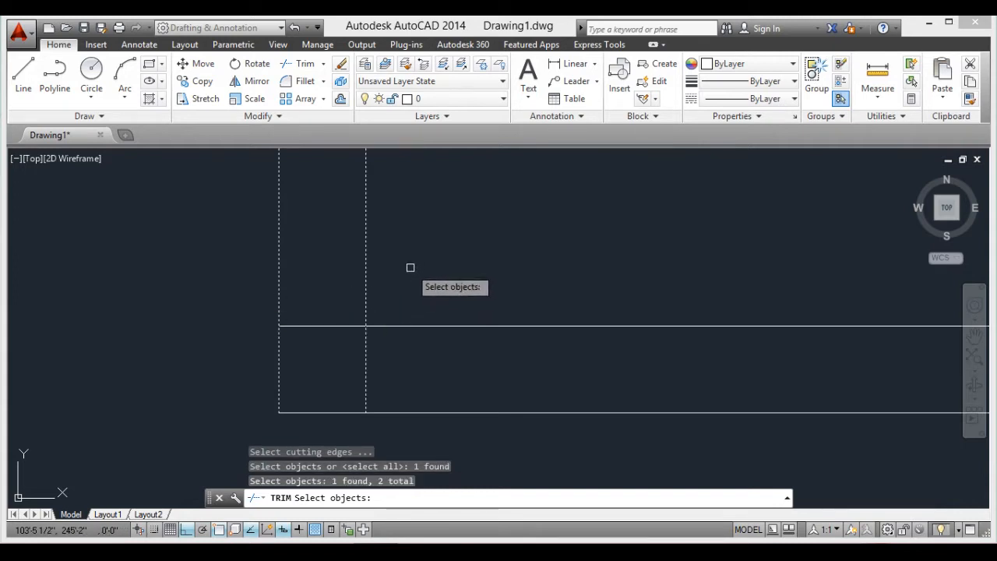
key(Return)
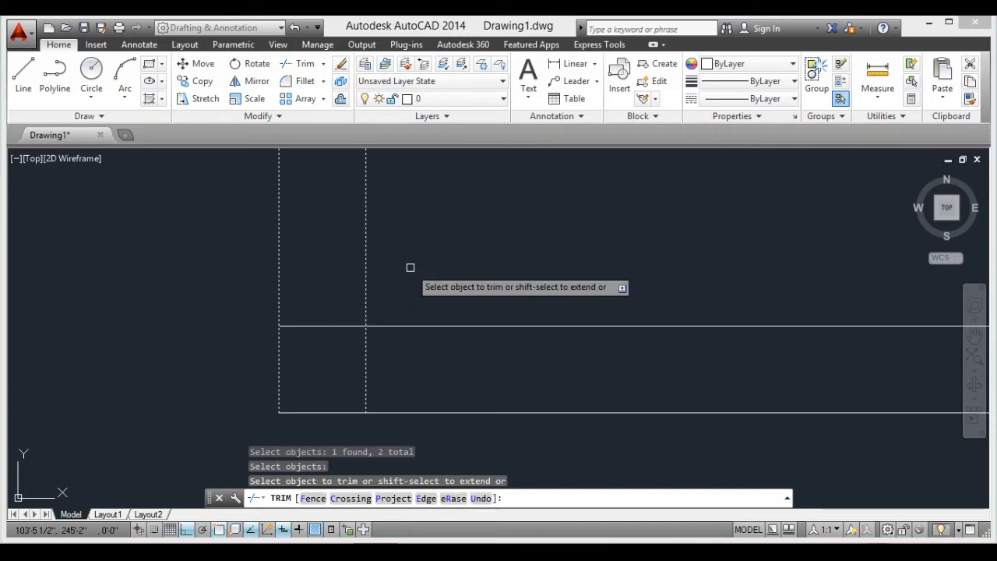
click(327, 326)
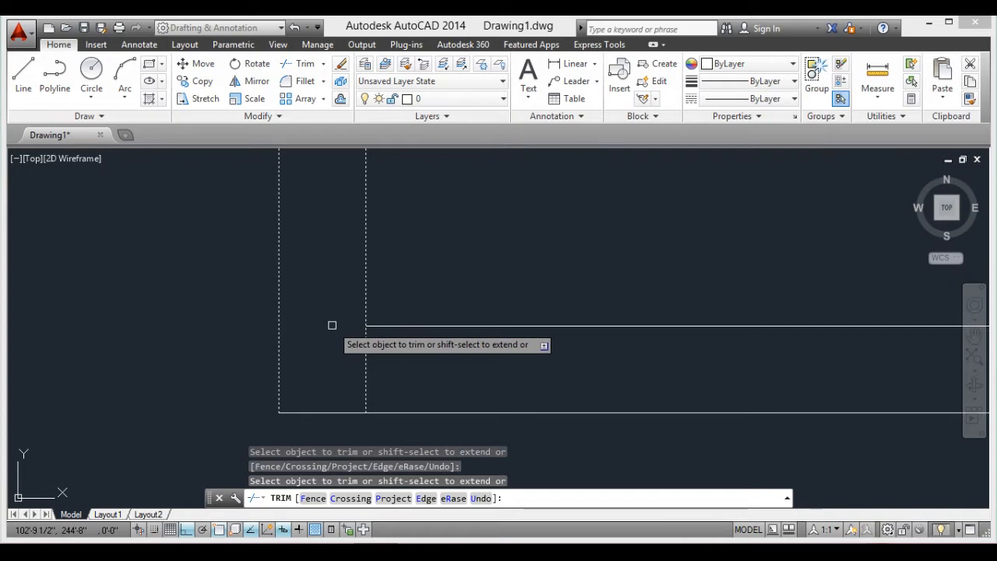
key(Escape)
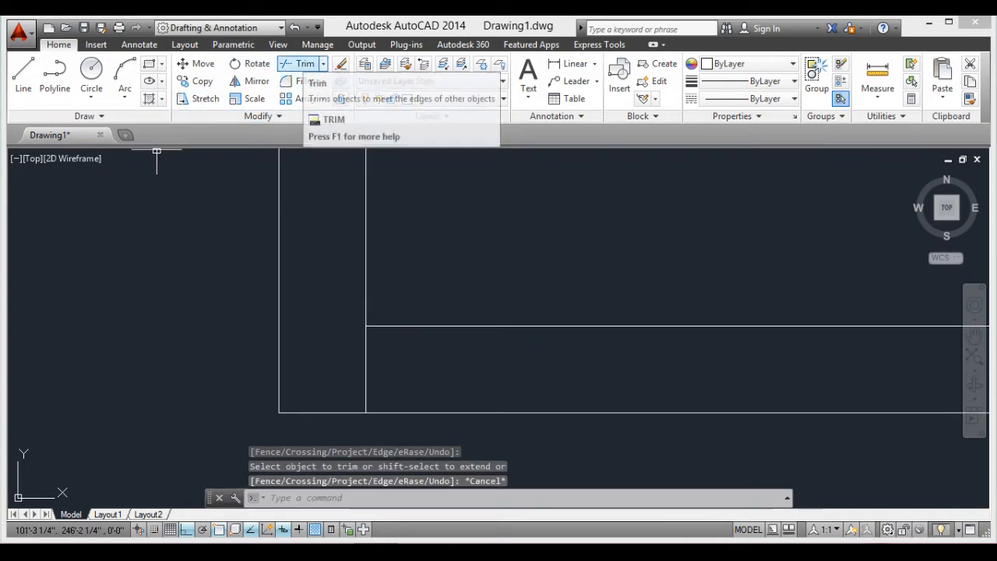
Trim the left wall's inner vertical line between the two bottom wall lines, using those lines as cutting edges
text(t)
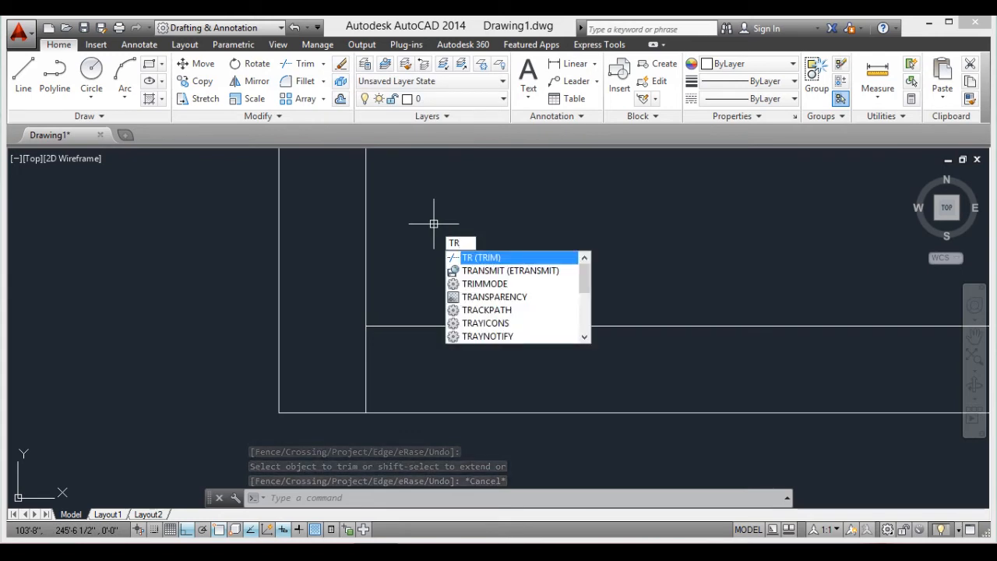
key(Return)
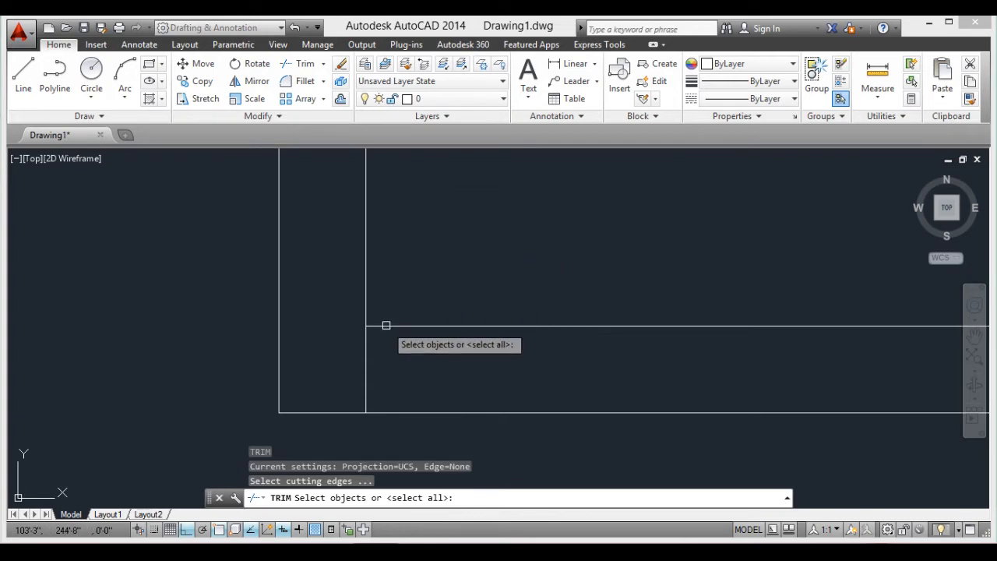
click(386, 324)
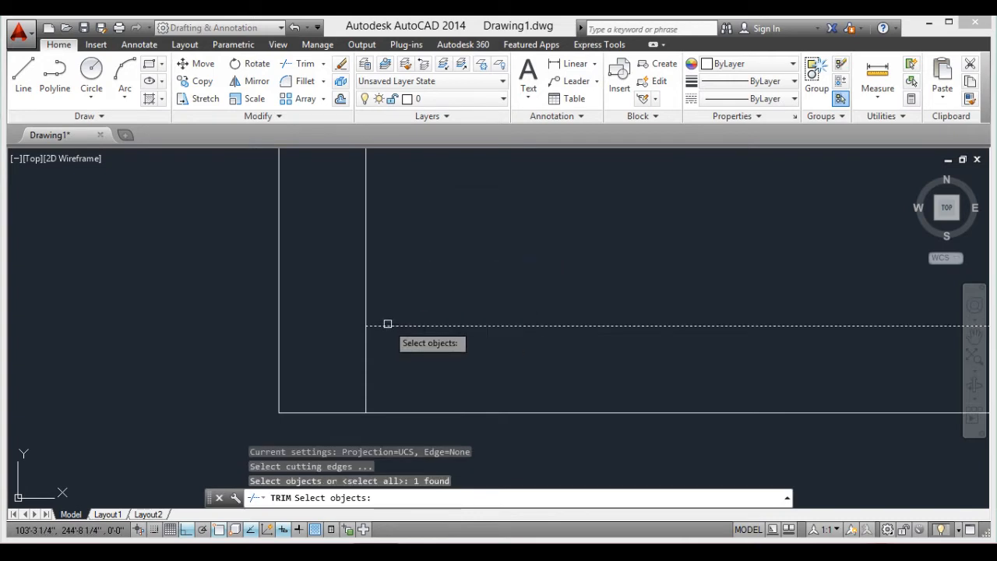
click(405, 414)
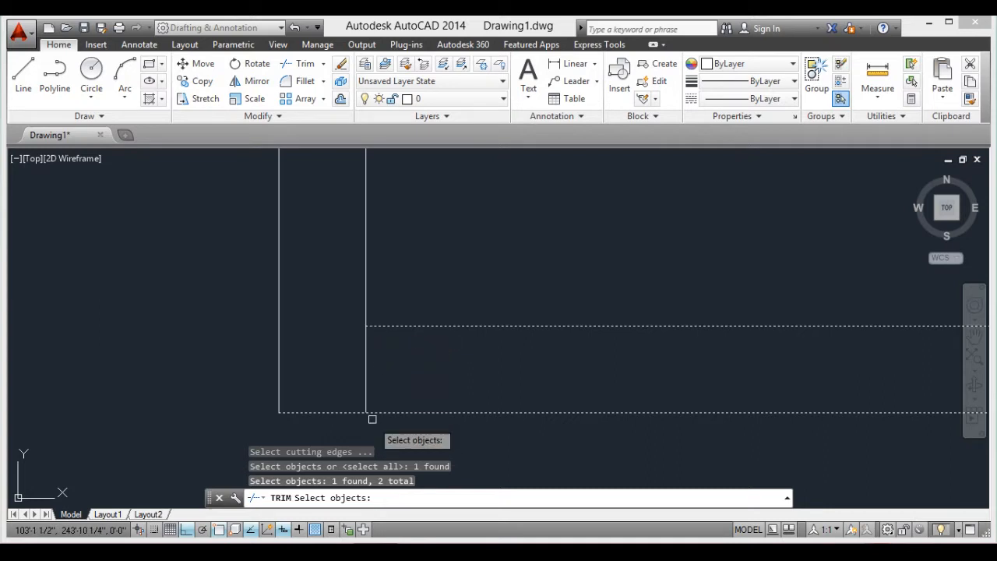
key(Return)
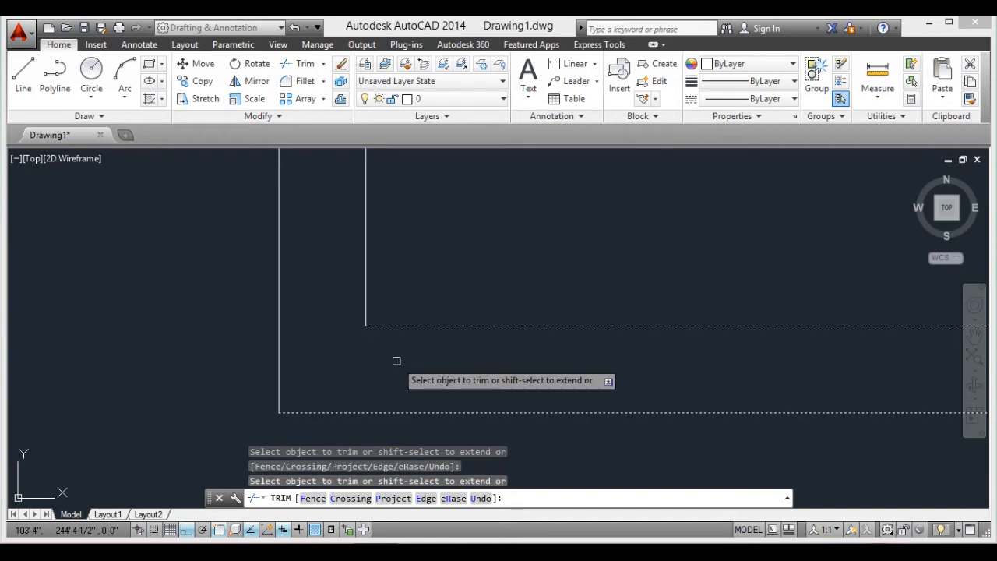
key(Escape)
Using all objects as cutting edges, trim the bottom wall beyond the first interior vertical wall and clean up the corner where they meet
scroll(405, 356, down, 5)
middle_drag(684, 321, 609, 337)
scroll(627, 345, up, 3)
scroll(605, 347, down, 3)
scroll(577, 335, up, 4)
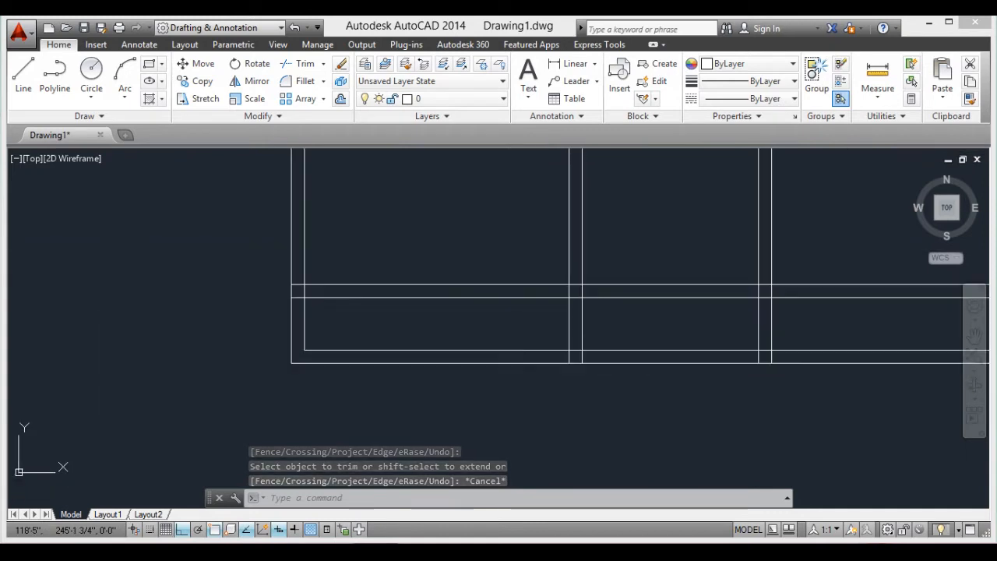
text(tr)
key(Return)
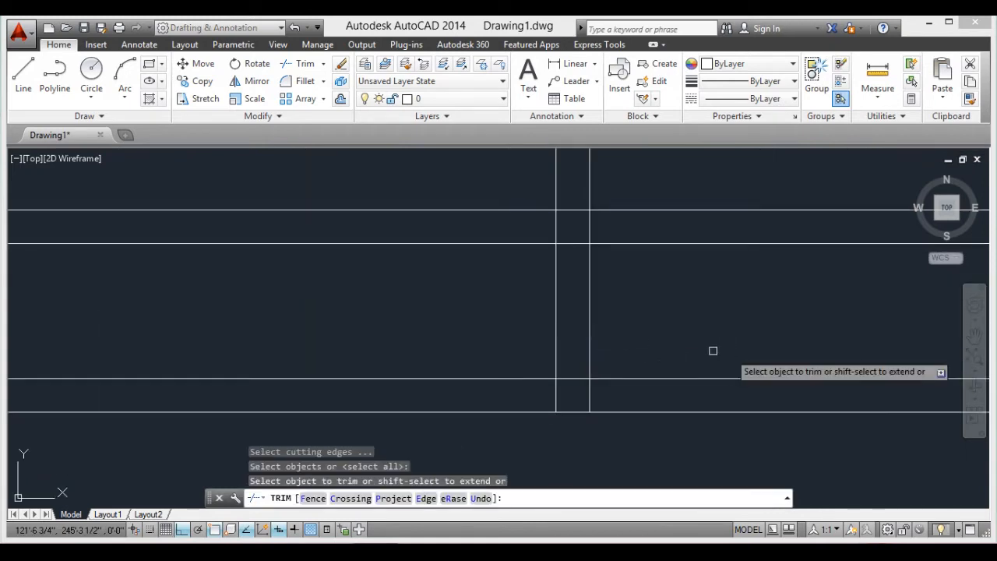
scroll(576, 382, up, 4)
scroll(585, 391, down, 2)
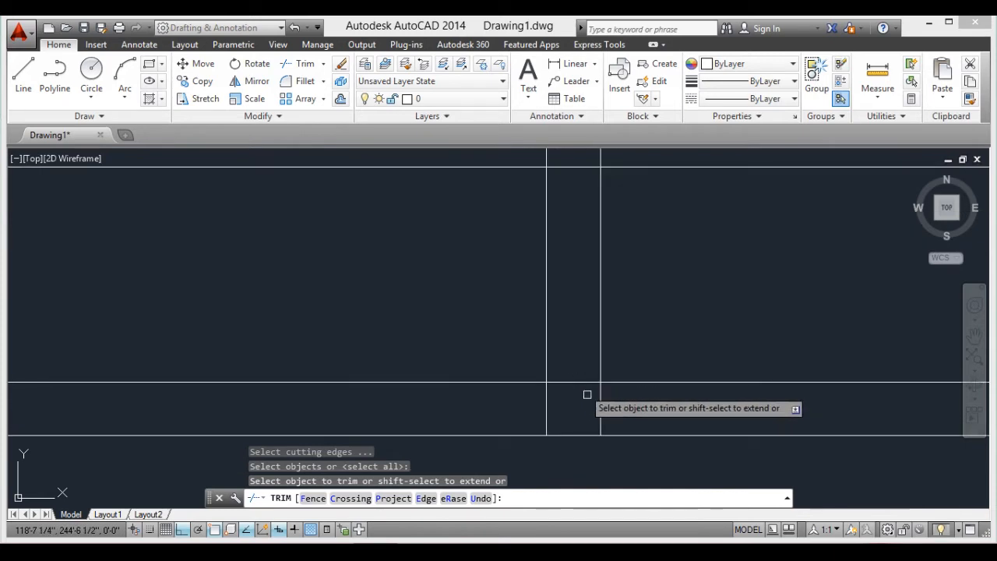
click(643, 378)
click(628, 429)
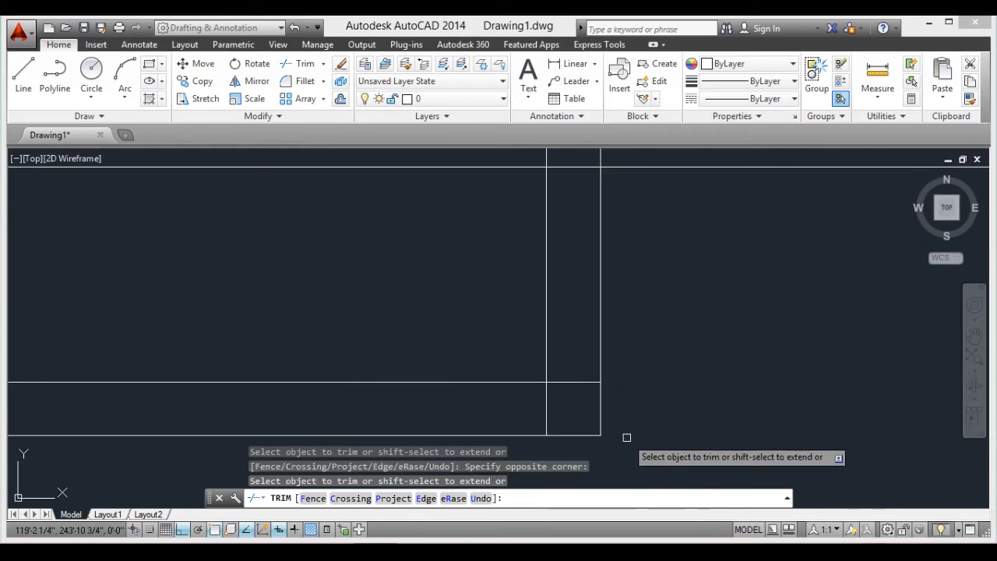
click(626, 436)
click(582, 383)
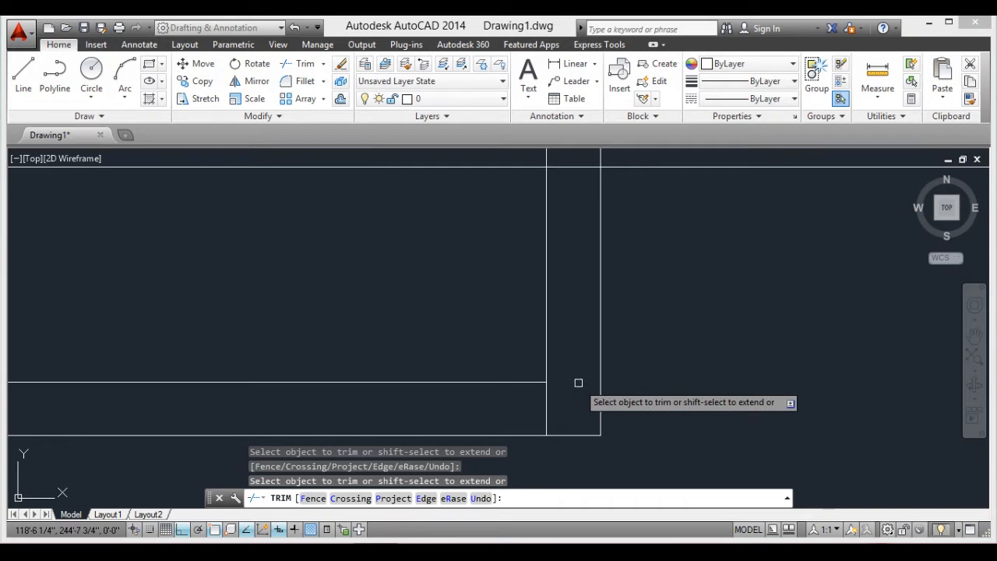
click(546, 402)
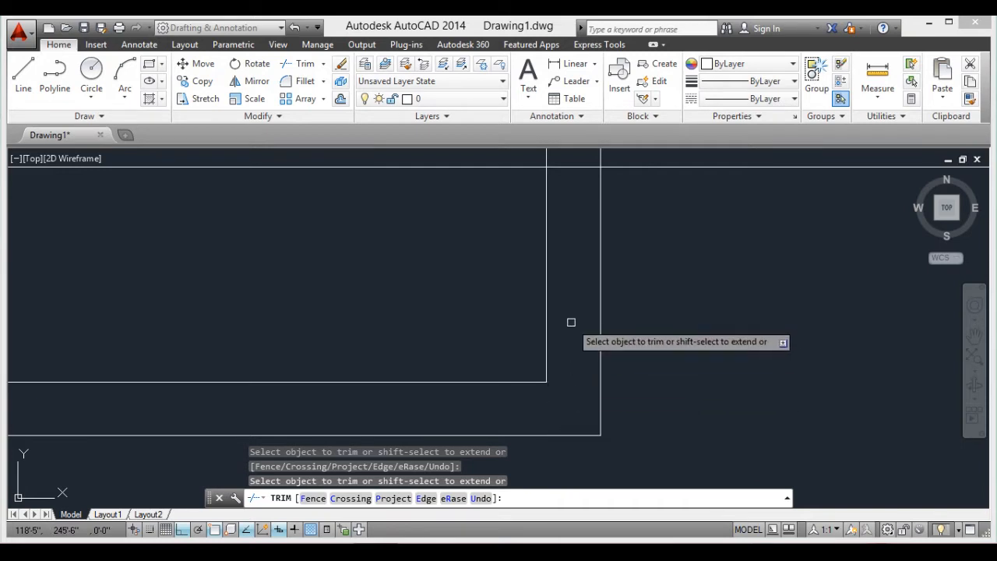
Trim both lines of the lower interior horizontal wall between the left outer wall and the first interior vertical wall
scroll(569, 327, down, 3)
click(517, 251)
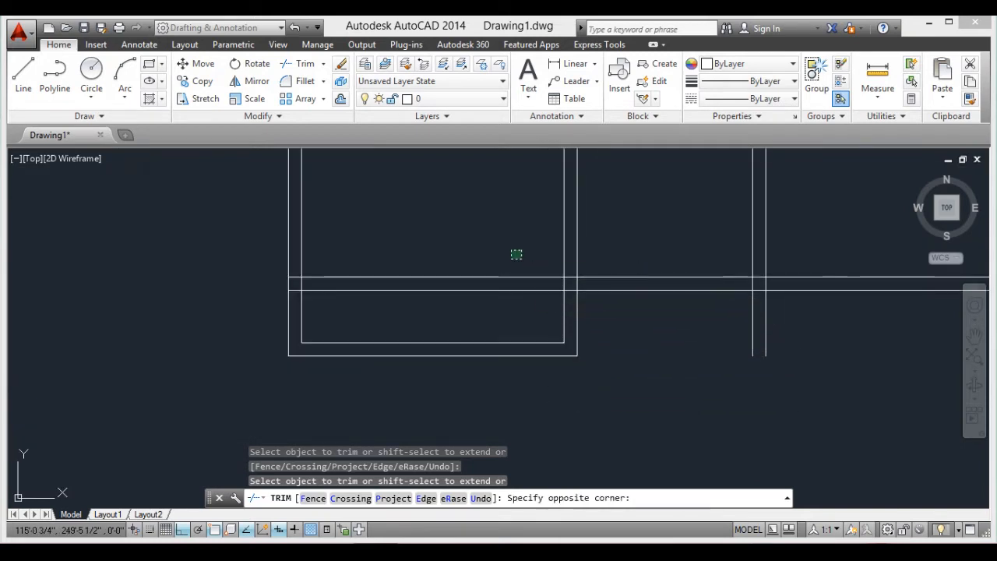
click(291, 301)
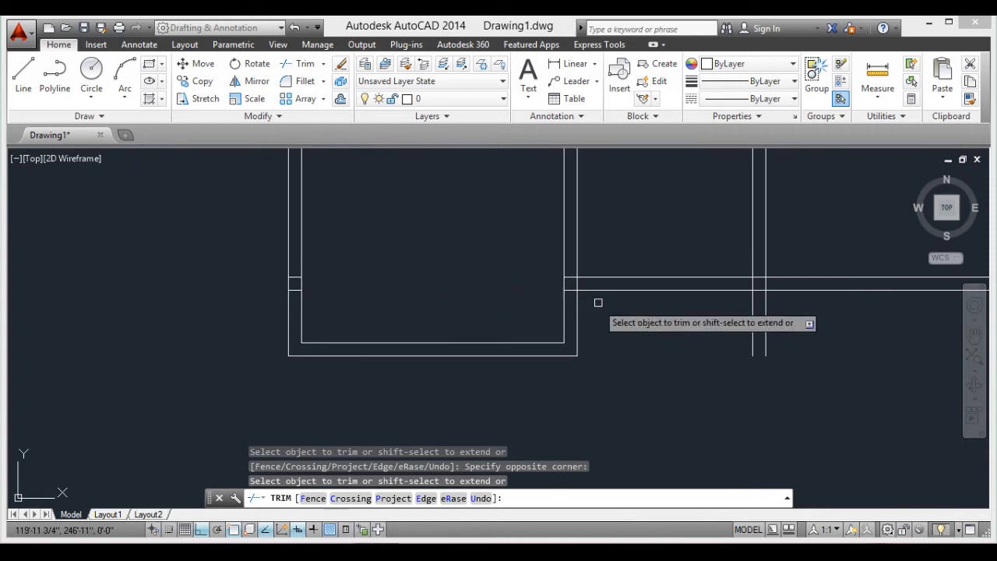
Trim the overlapping segments where the lower interior horizontal wall meets the first interior vertical wall to open the junction
scroll(596, 301, up, 5)
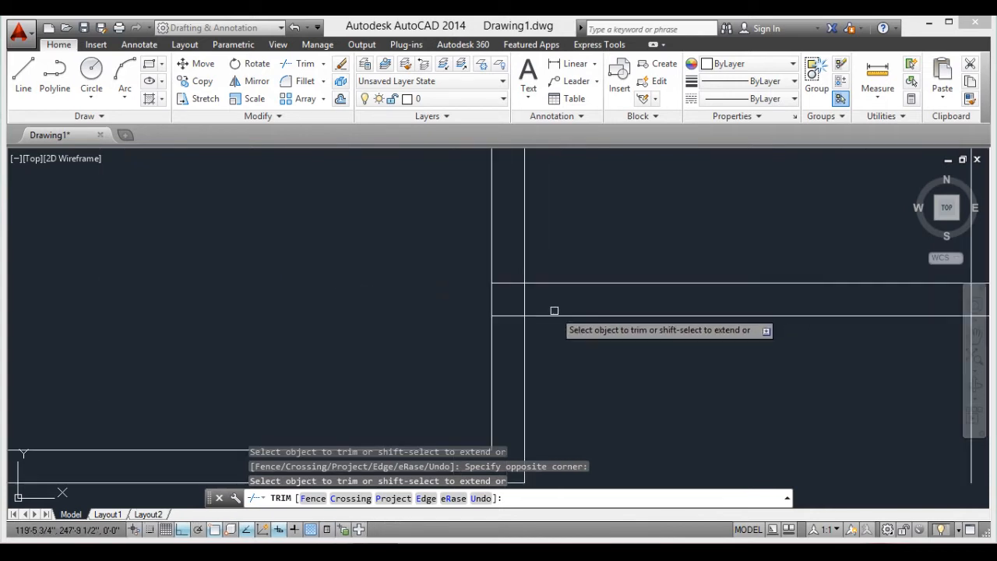
click(503, 284)
click(508, 315)
click(526, 297)
Trim the upper horizontal and left vertical segments inside the crossing of the lower horizontal wall and the second interior vertical wall
scroll(594, 316, down, 5)
scroll(701, 309, up, 5)
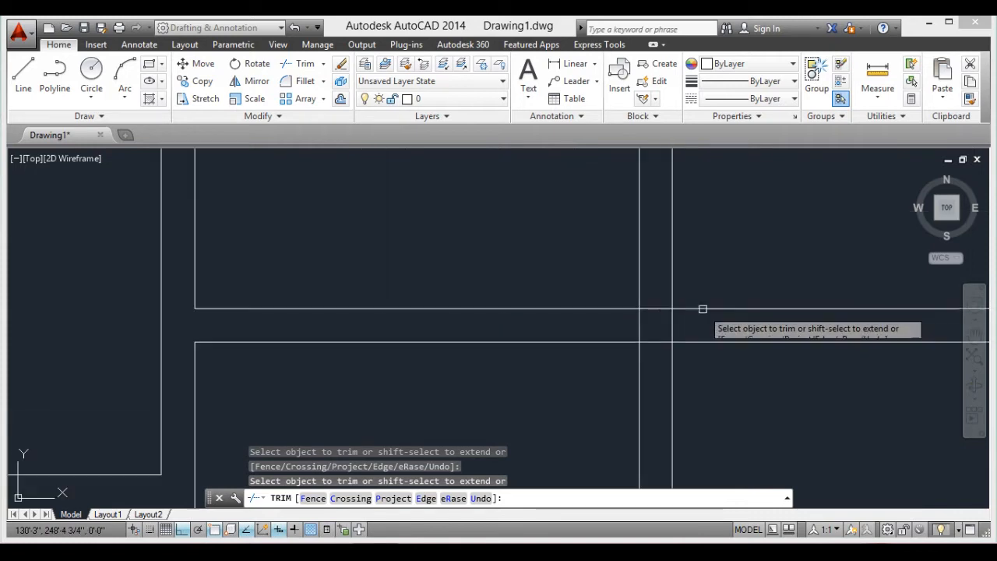
click(658, 308)
click(640, 319)
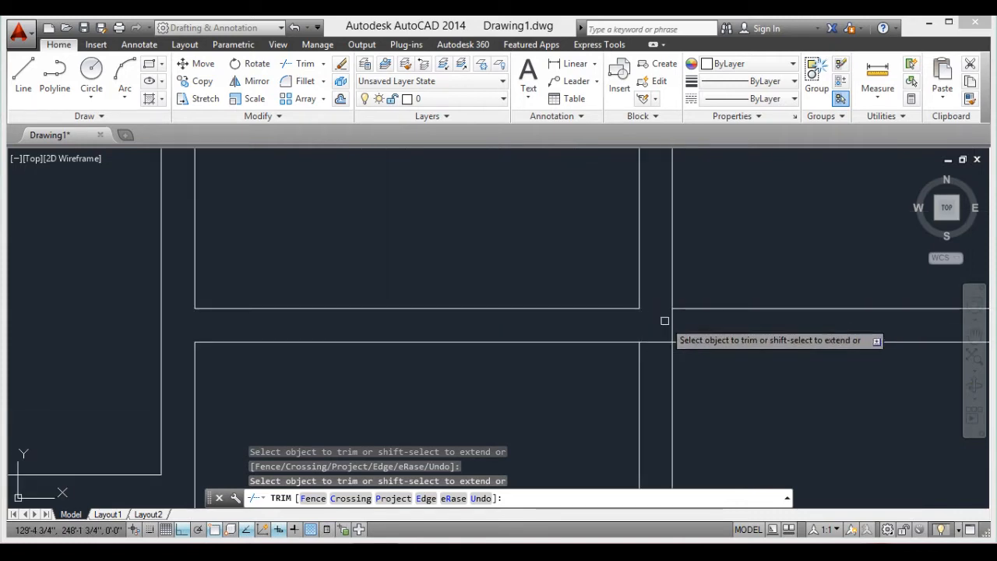
Trim the second interior vertical wall's right line below the lower horizontal wall, and that horizontal wall's lower line beyond the corner
click(692, 382)
click(654, 403)
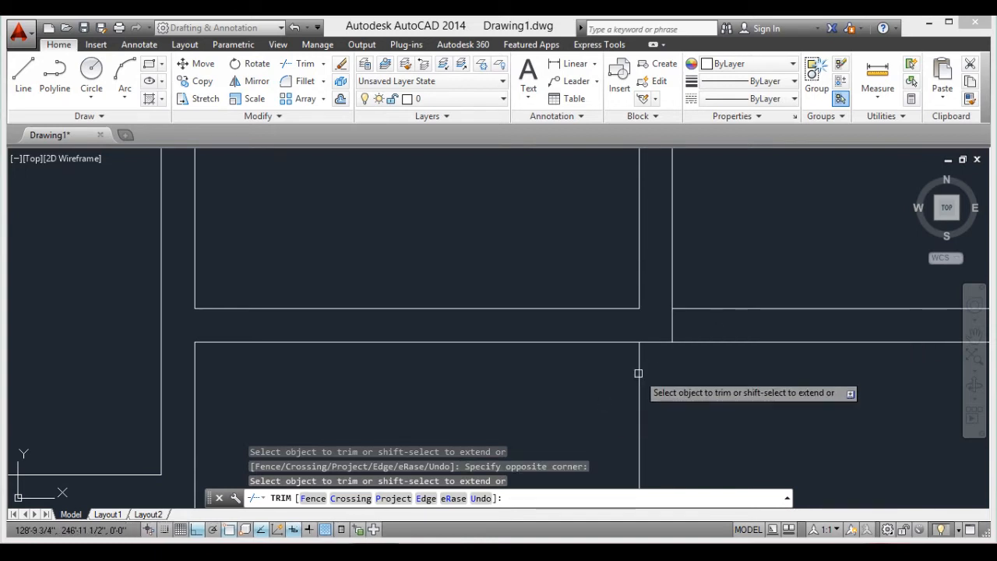
click(717, 279)
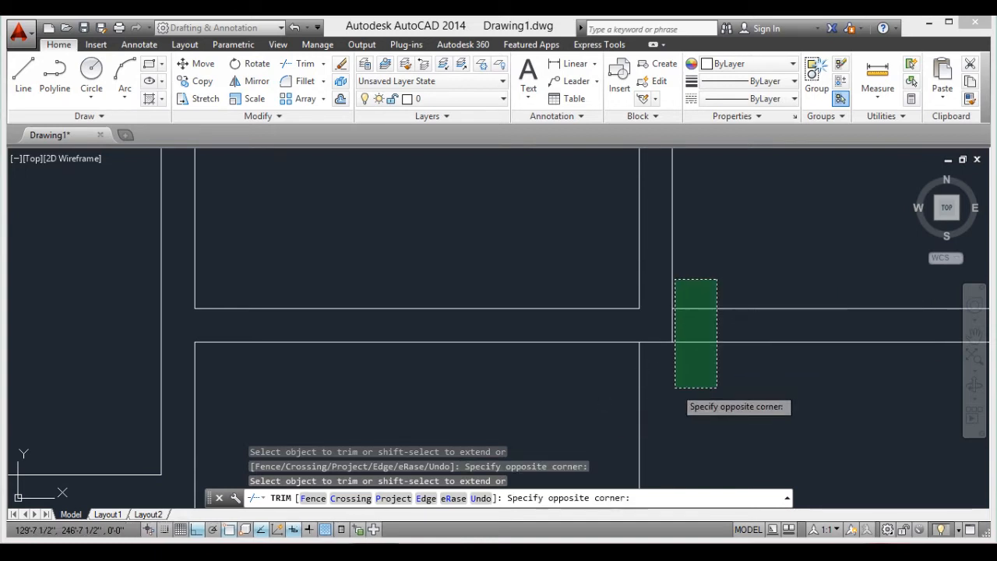
click(695, 379)
Trim both lines of the upper interior horizontal wall extending to the right of the second interior vertical wall
scroll(695, 379, down, 4)
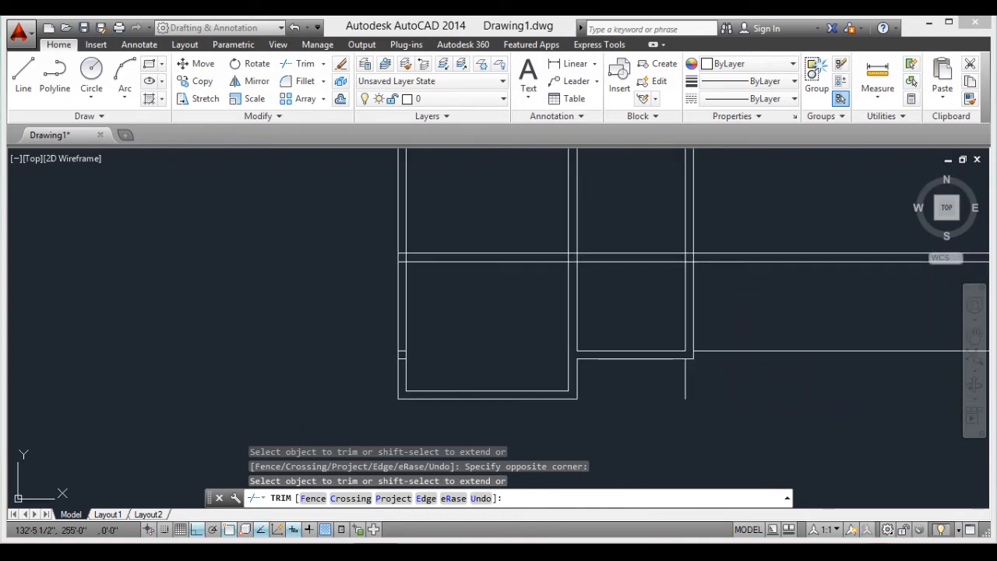
scroll(725, 278, down, 2)
click(772, 272)
click(712, 321)
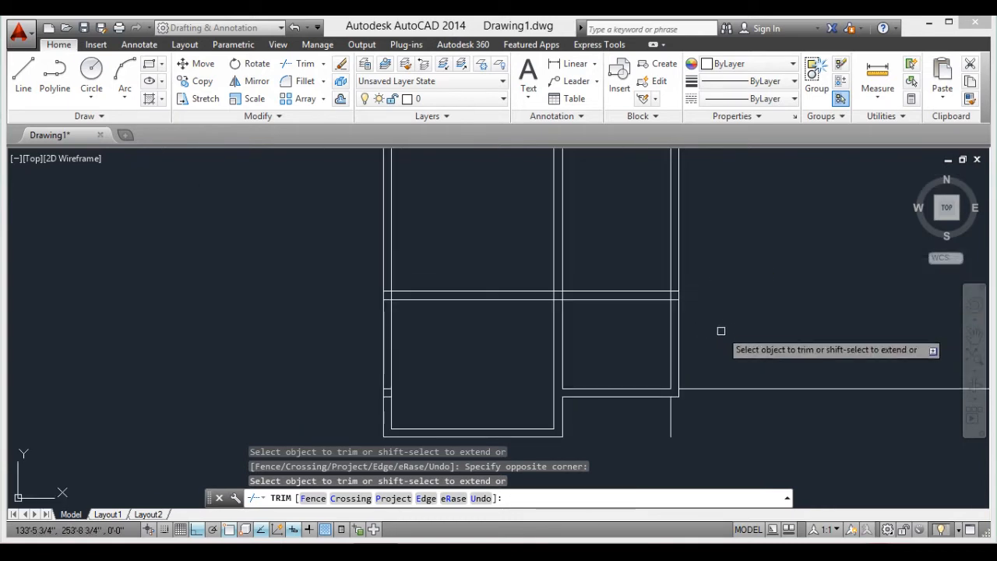
key(Escape)
Erase the leftover vertical line below the second interior wall's corner and the leftover horizontal line to the right of it
scroll(723, 433, up, 4)
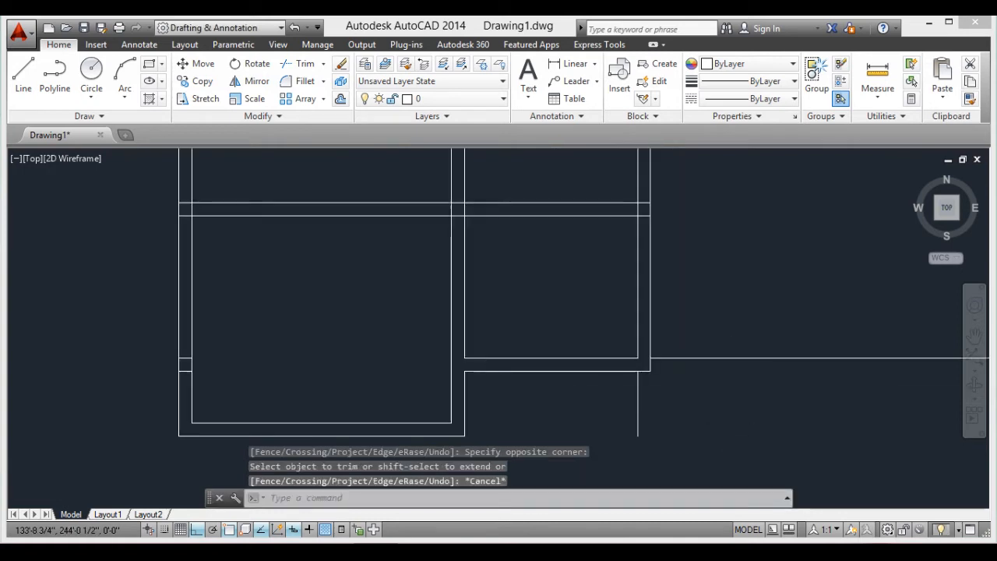
click(588, 382)
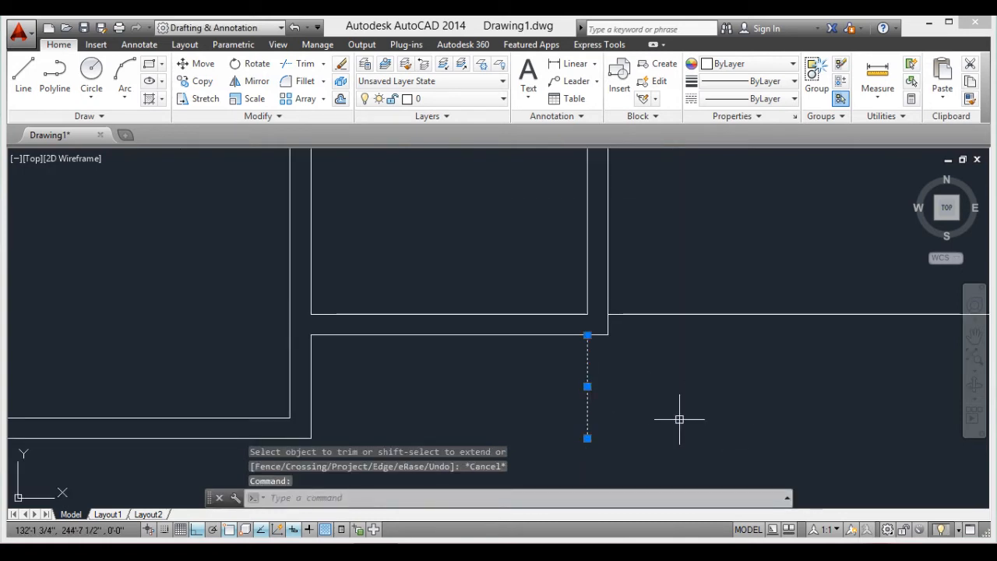
key(Delete)
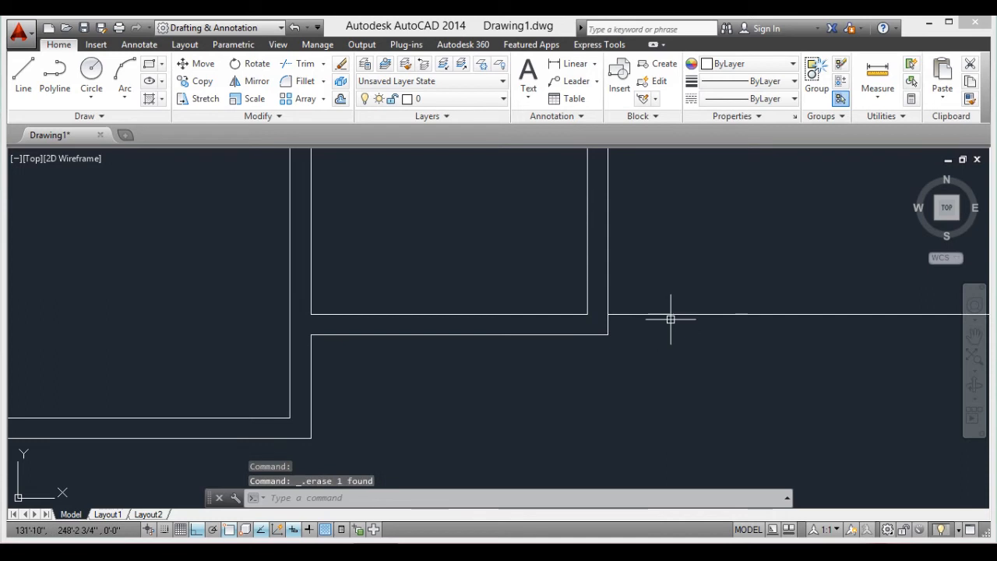
click(677, 312)
Erase the two short leftover horizontal segments between the lines of the left outer wall, near the plan's lower left corner
scroll(674, 316, down, 3)
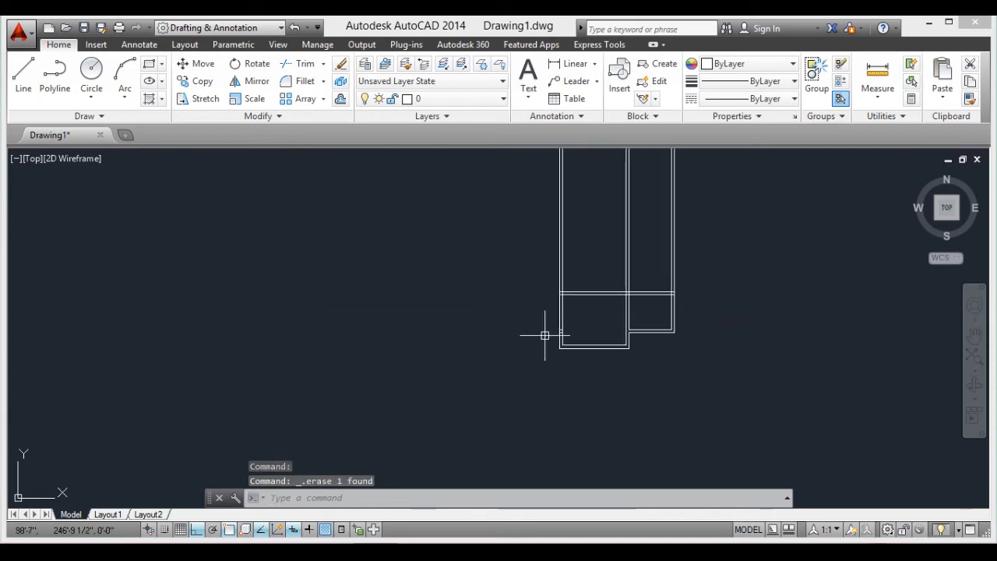
scroll(582, 353, up, 2)
scroll(582, 352, up, 4)
middle_drag(518, 193, 521, 272)
click(523, 248)
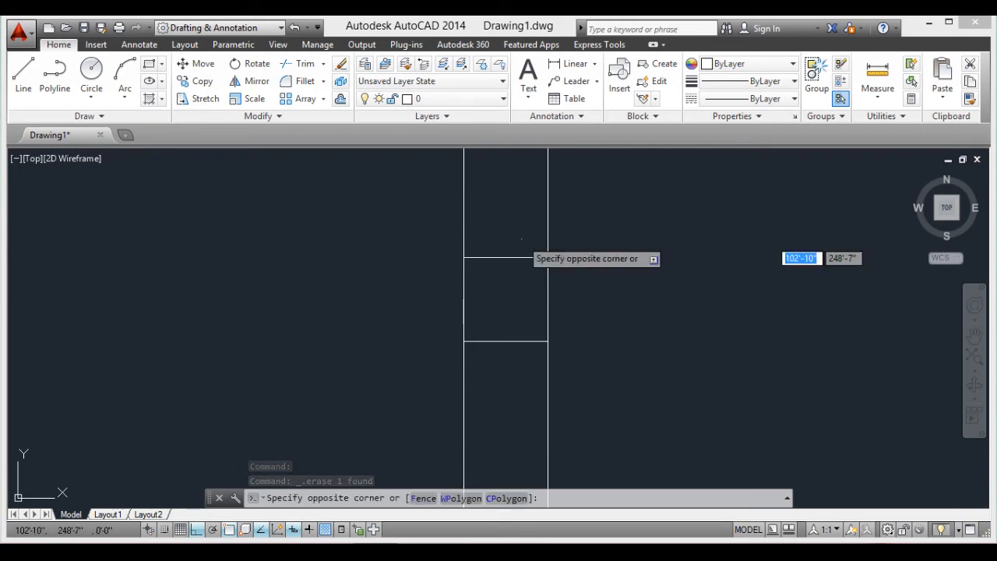
click(498, 298)
click(510, 324)
click(507, 363)
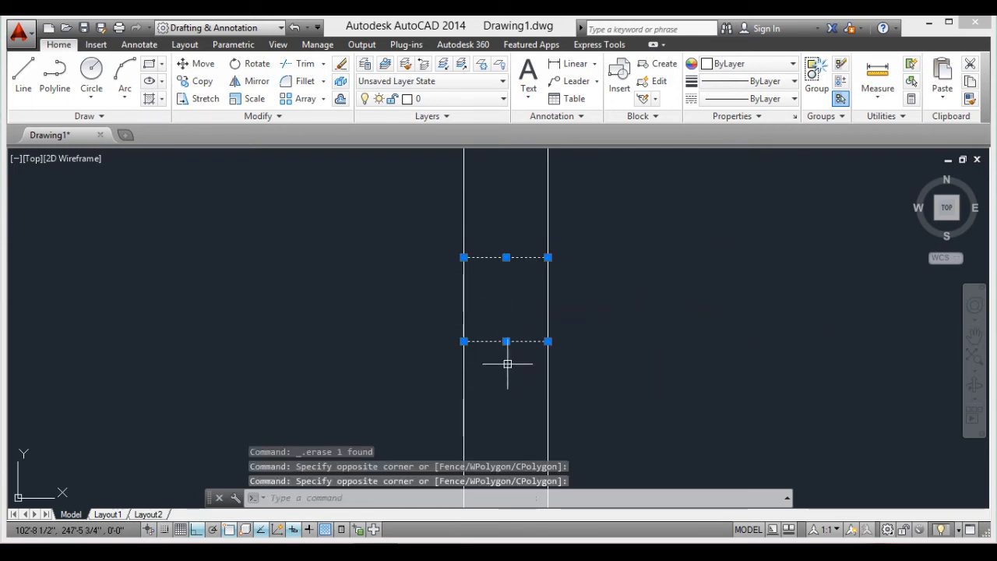
key(Delete)
scroll(522, 370, down, 6)
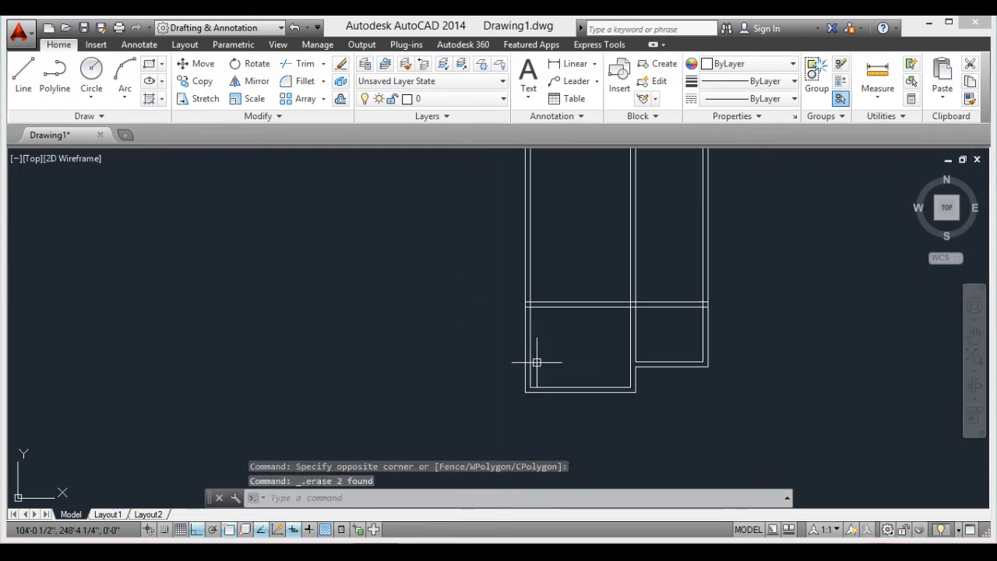
Offset the inner bottom line of the lower right room 15' upward
scroll(607, 350, up, 2)
middle_drag(738, 284, 642, 381)
mouse_move(691, 464)
middle_down()
mouse_move(651, 432)
mouse_move(575, 399)
middle_up()
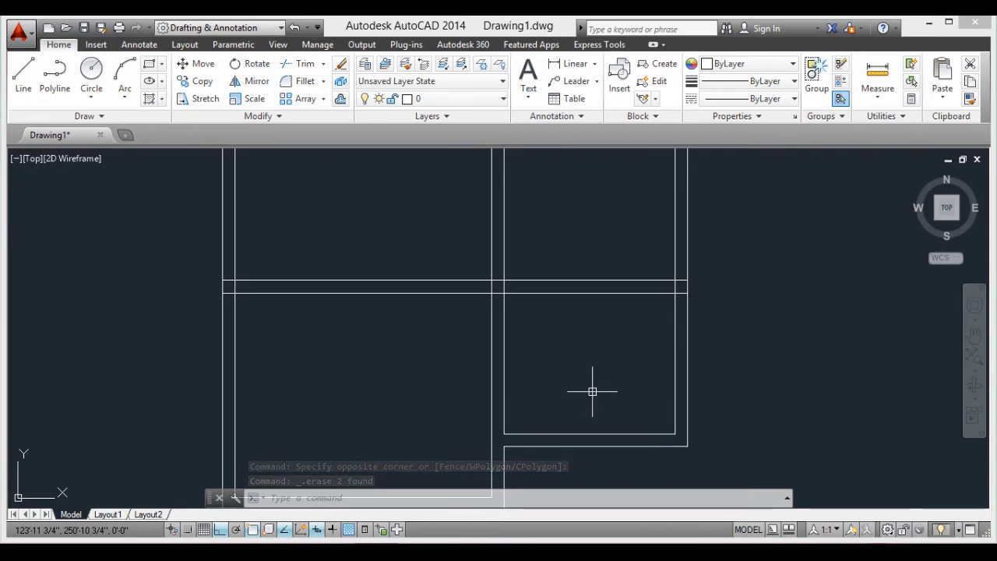
text(o)
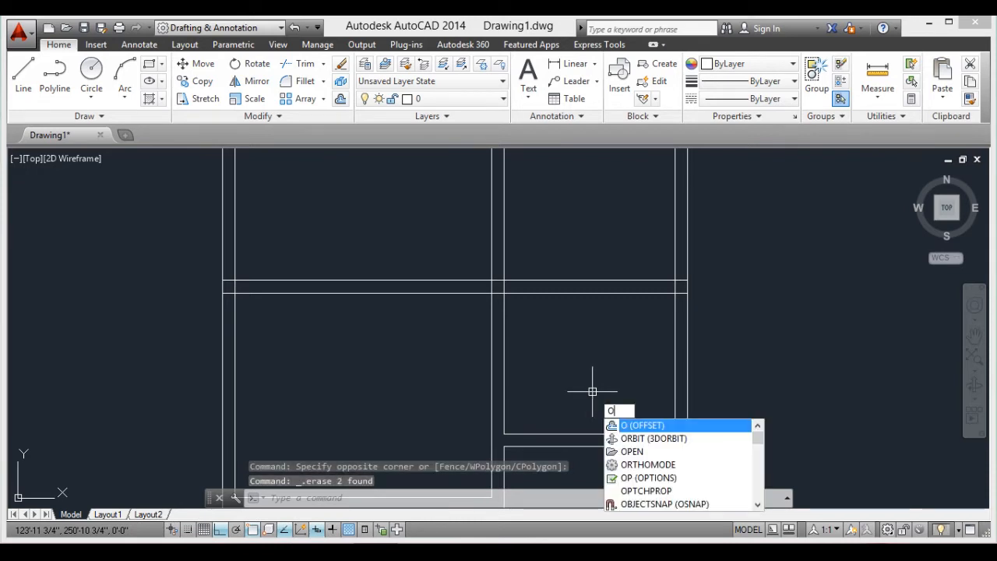
key(Return)
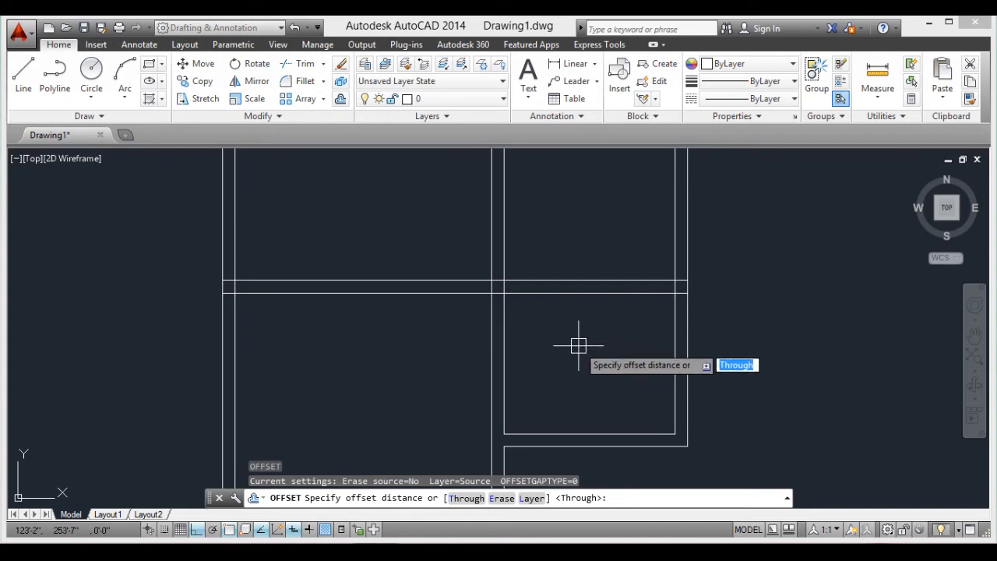
key(Return)
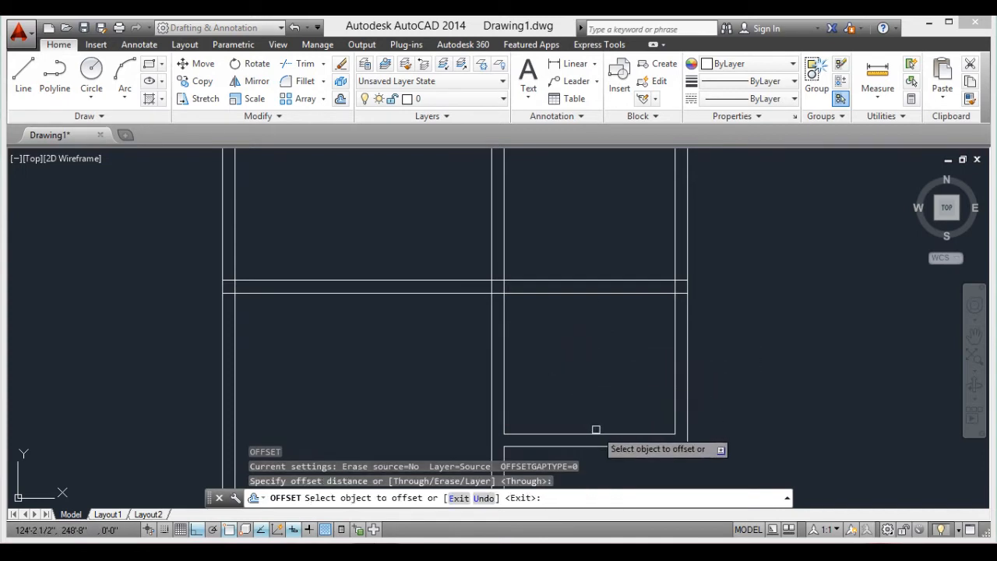
click(593, 432)
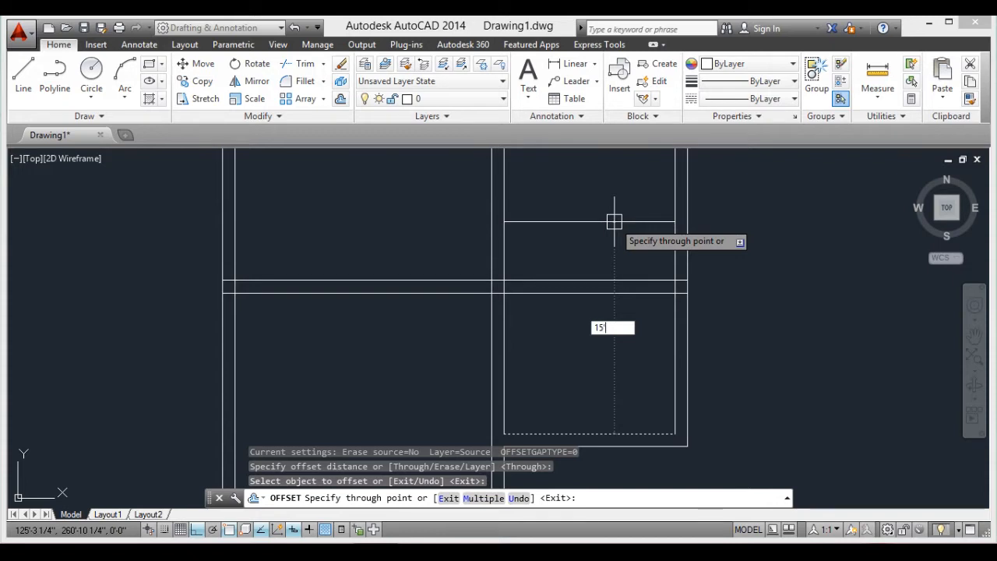
key(Return)
middle_drag(594, 205, 589, 306)
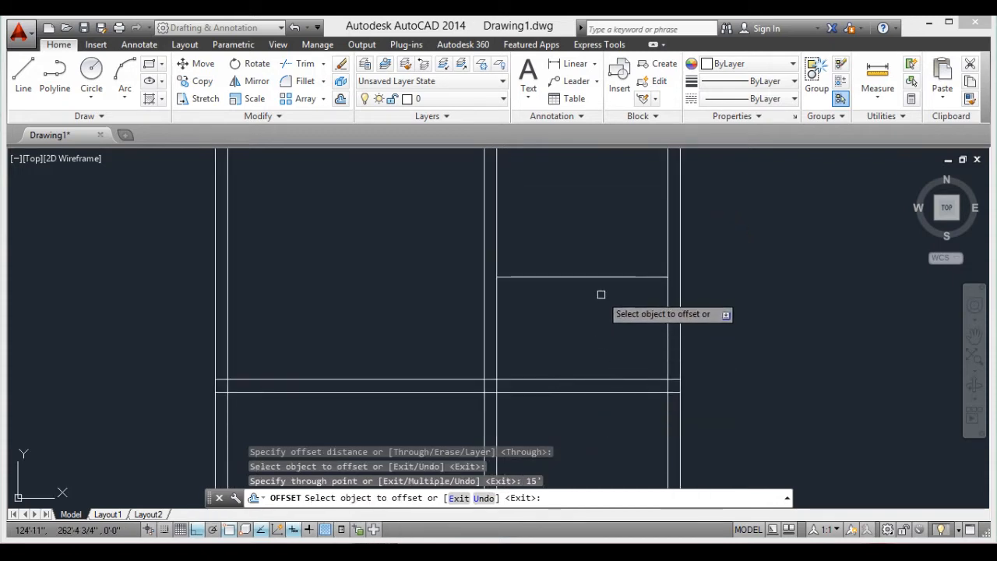
Offset the new horizontal line in the right room 6" upward to form a partition wall
key(Return)
key(Return)
key(Return)
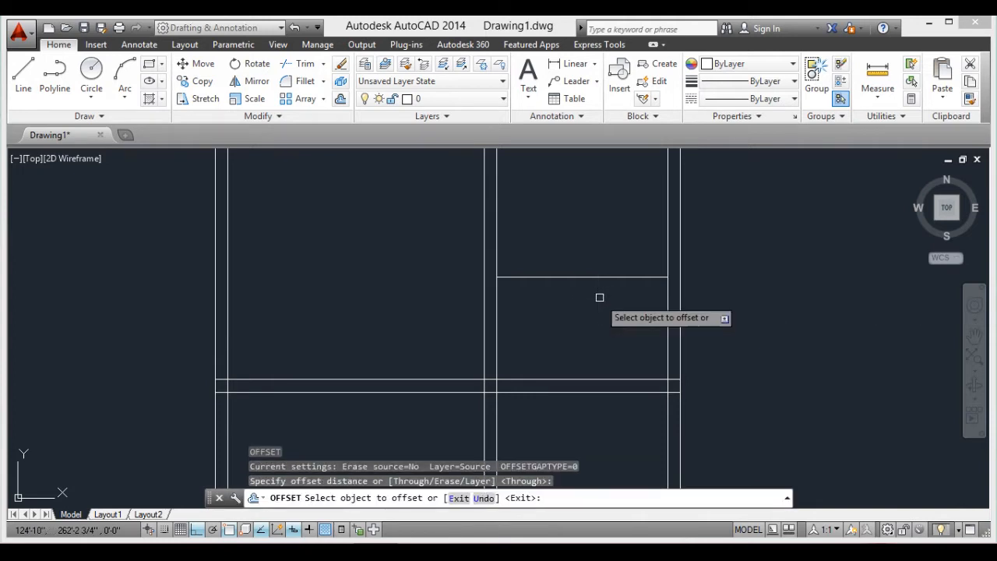
click(595, 277)
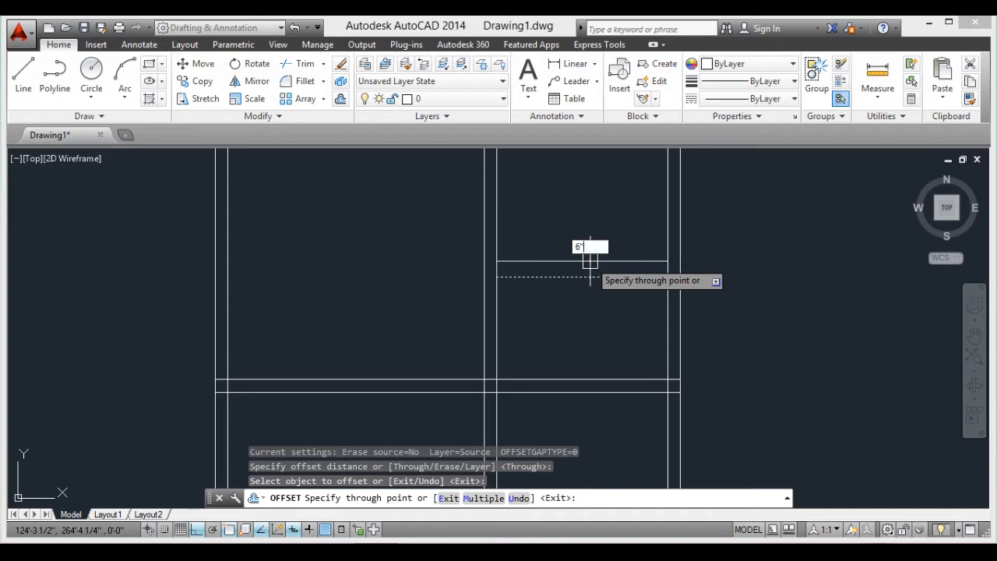
text(6")
key(Return)
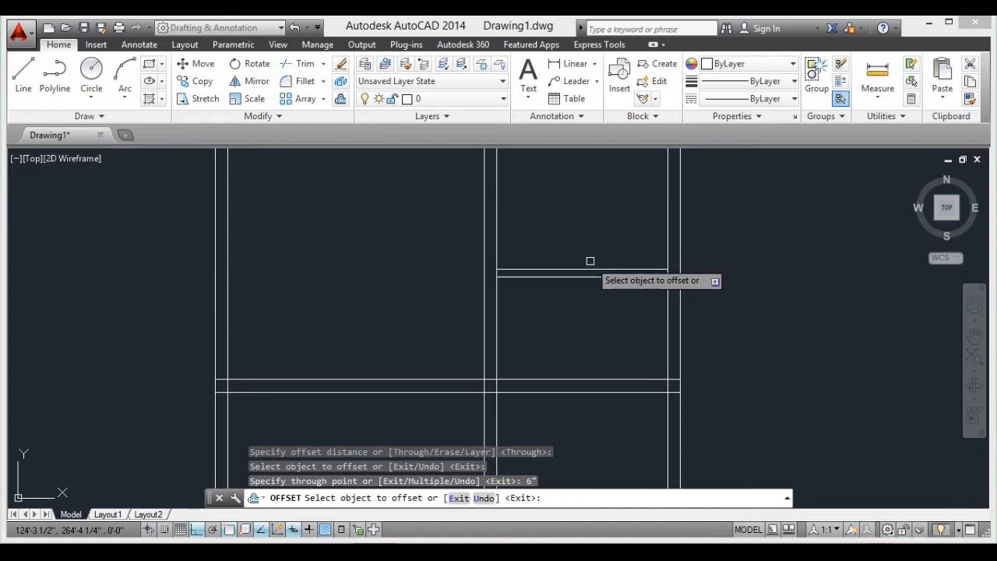
scroll(503, 222, down, 4)
scroll(539, 194, up, 4)
scroll(510, 342, down, 2)
middle_drag(511, 352, 528, 291)
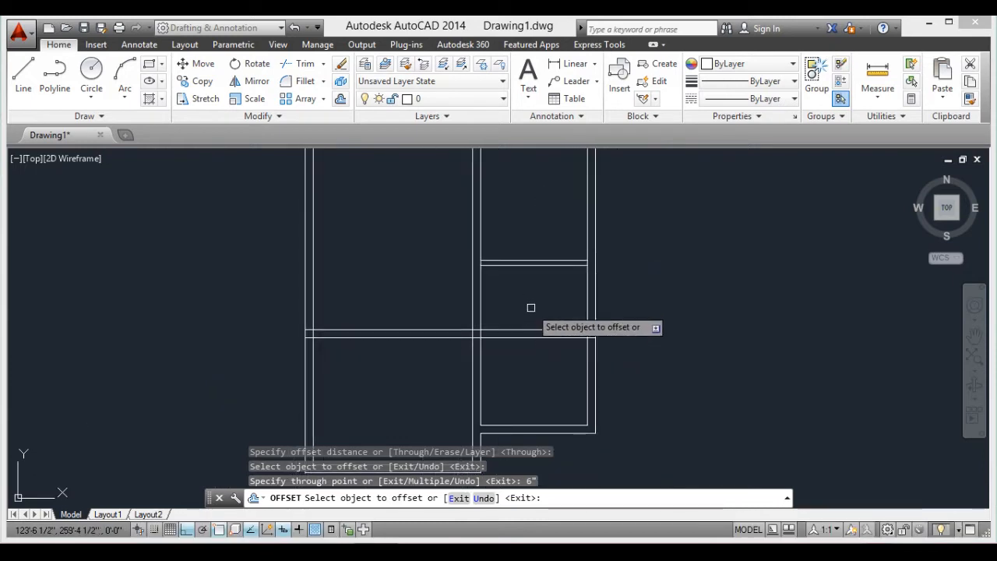
key(Escape)
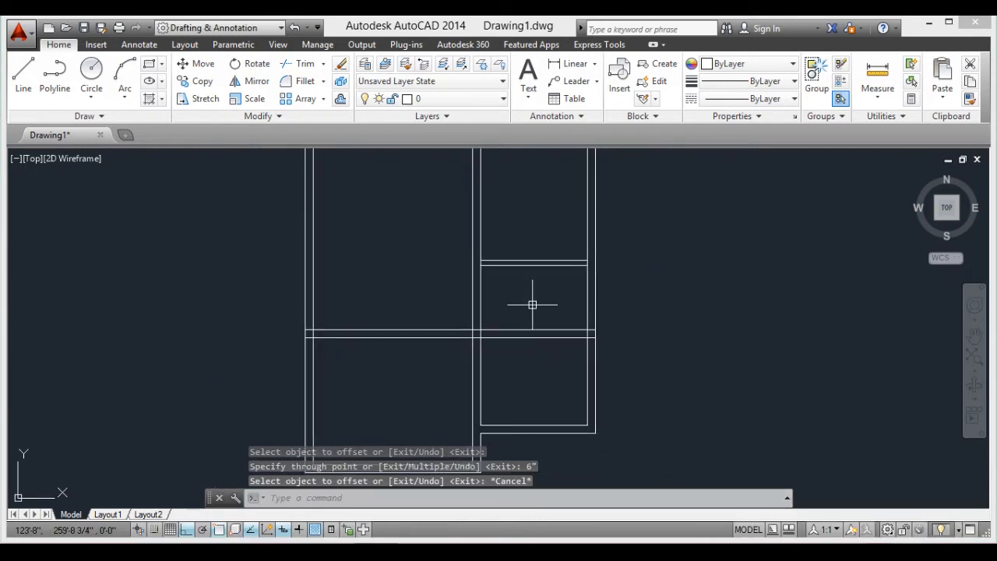
Trim both lines of the lower horizontal wall where they cross the right room below the 6" partition
text(tr)
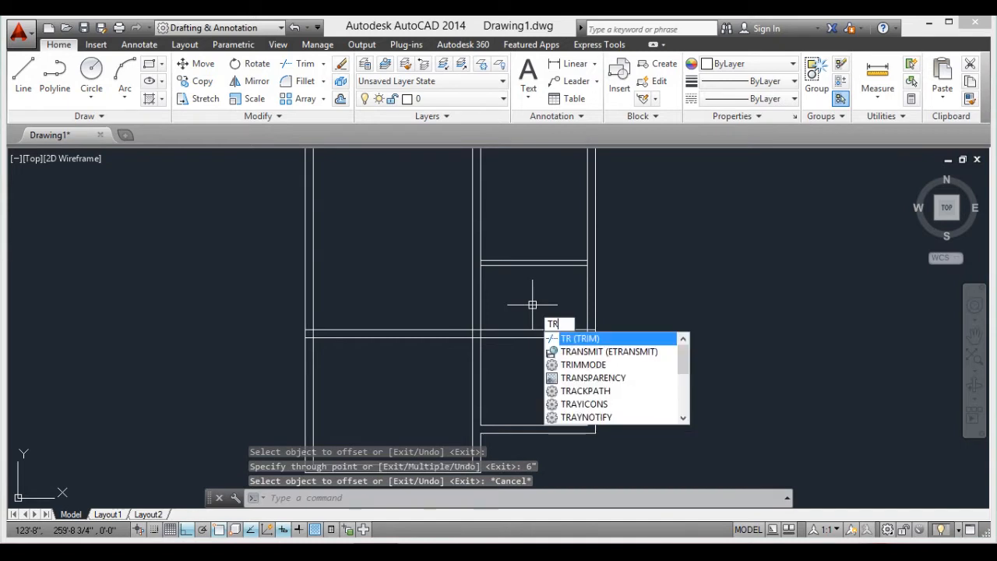
key(Return)
key(Return)
click(550, 316)
click(516, 354)
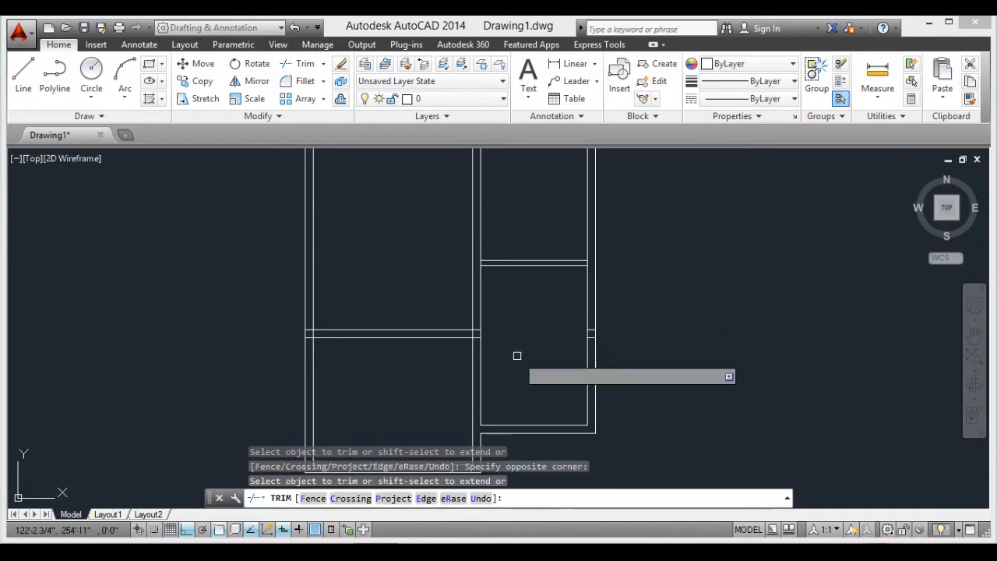
Trim the lower line of the remaining horizontal wall where it crosses the thickness of the interior vertical wall
scroll(478, 329, up, 4)
scroll(483, 335, down, 4)
scroll(485, 338, up, 2)
middle_click(521, 248)
middle_click(522, 248)
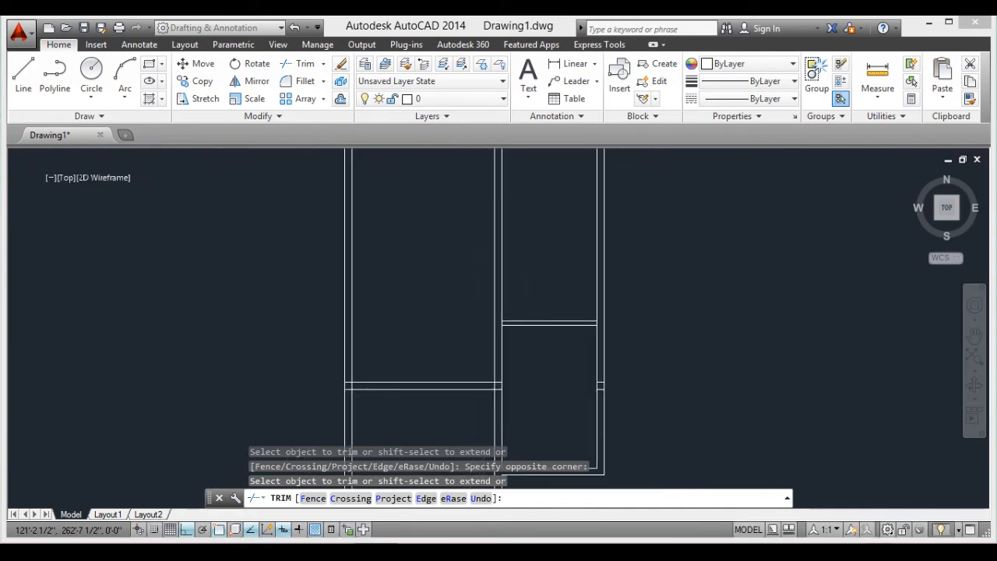
scroll(538, 307, up, 6)
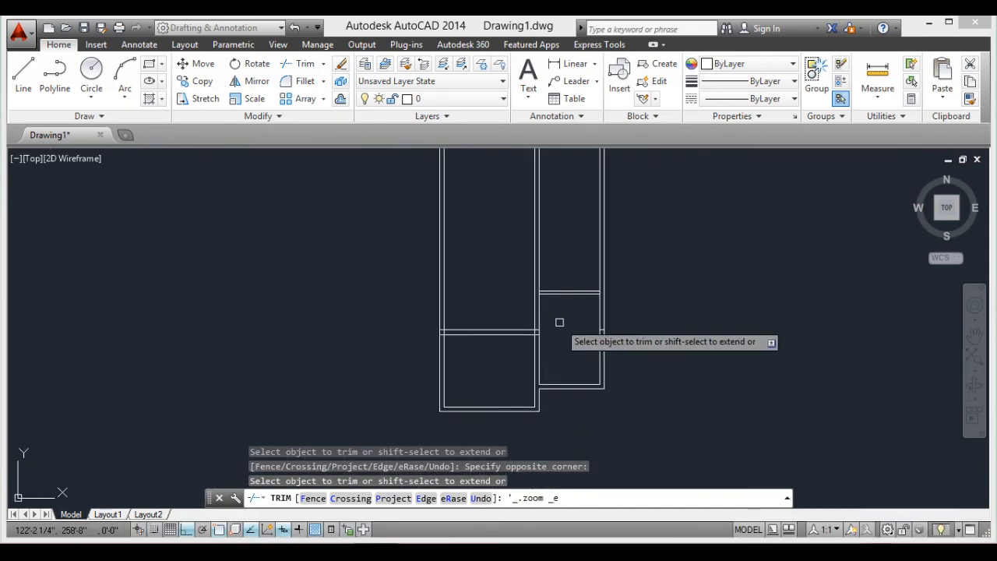
scroll(524, 348, up, 2)
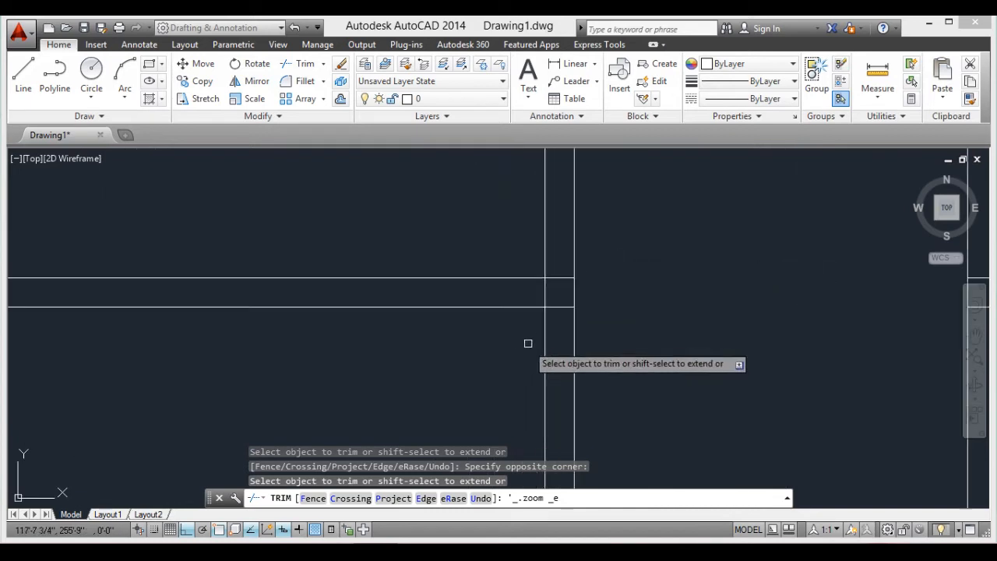
middle_drag(596, 263, 604, 303)
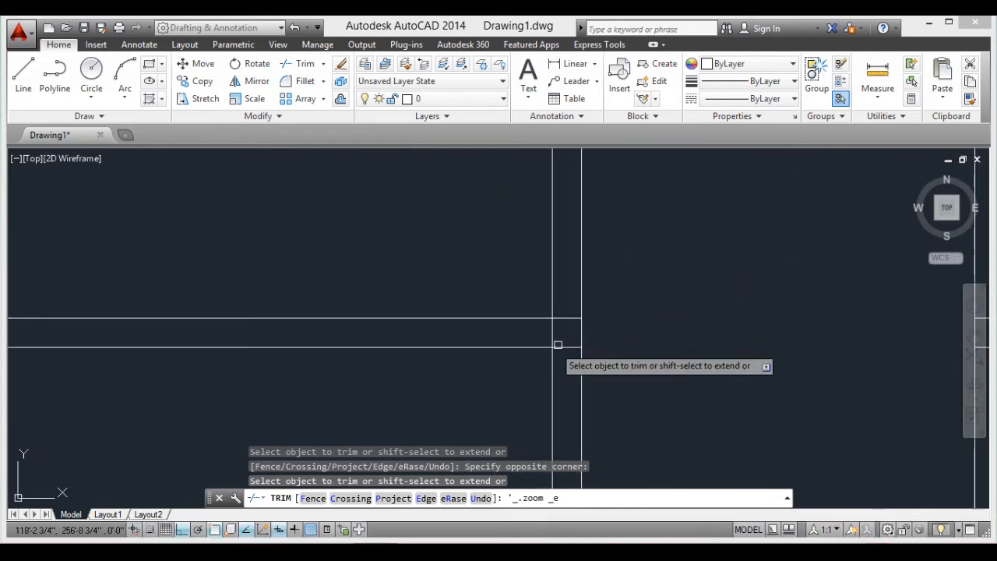
scroll(625, 332, down, 3)
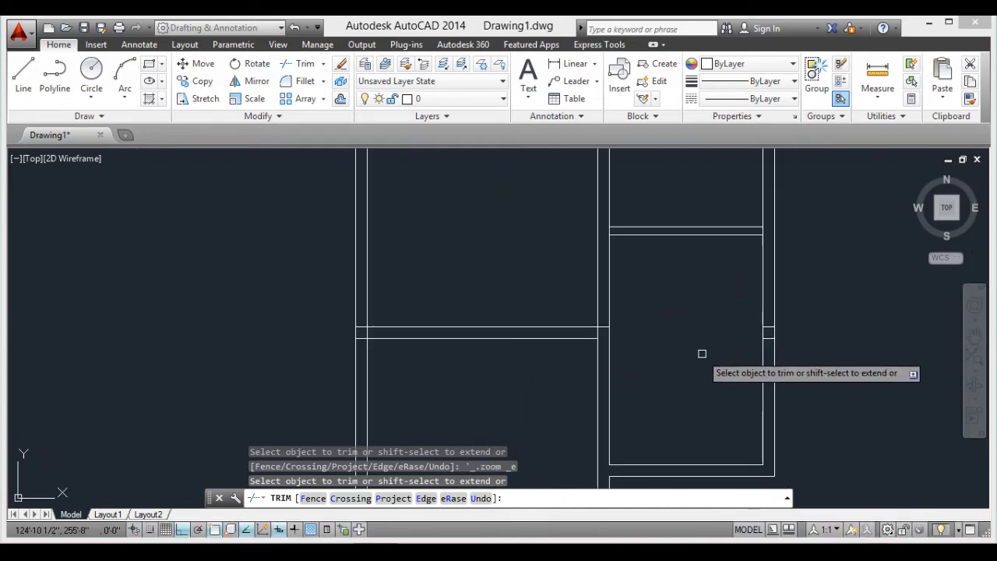
scroll(627, 264, up, 2)
middle_click(628, 260)
middle_click(628, 260)
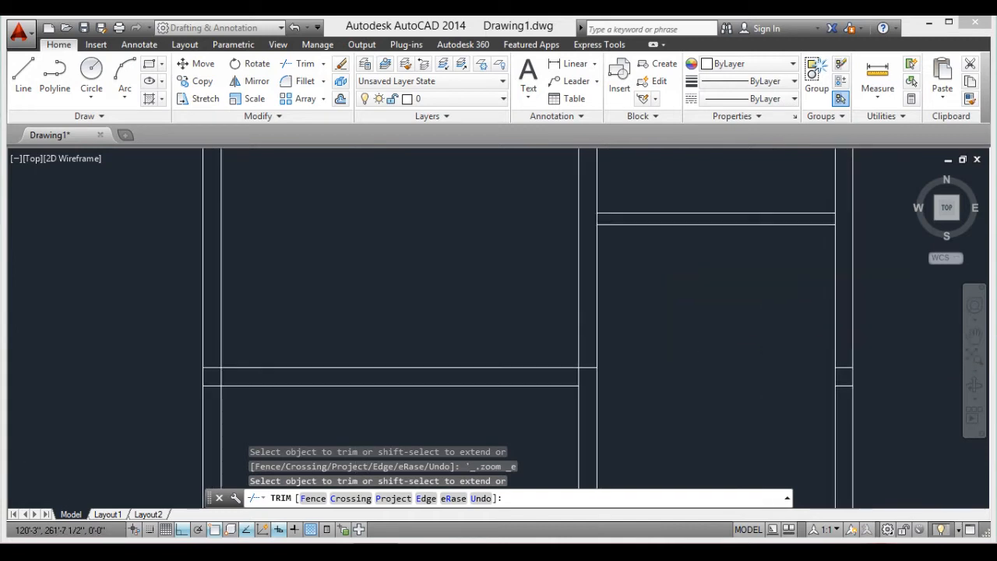
middle_click(511, 424)
middle_click(510, 425)
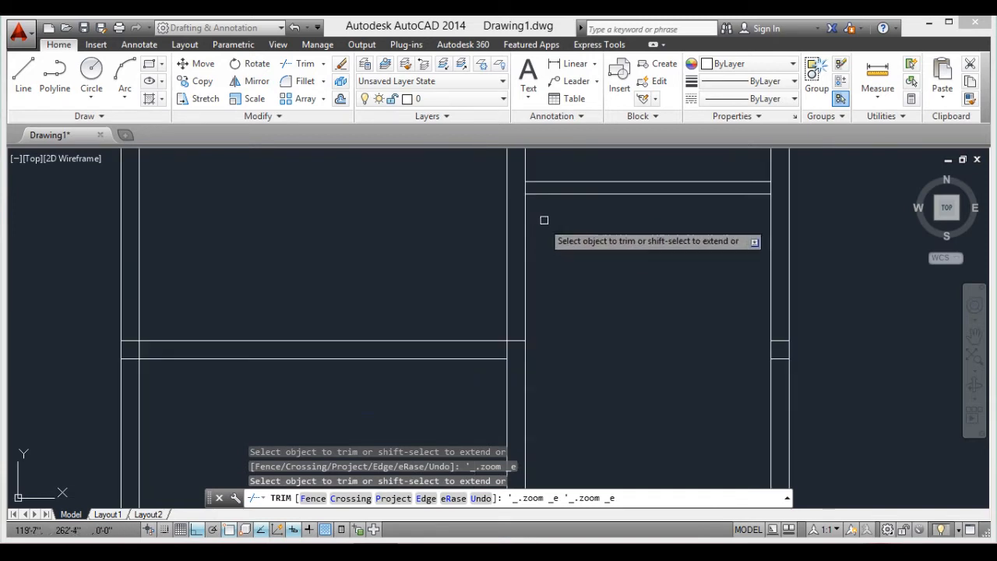
key(Escape)
Stretch the left end of the 6" partition's lower line to the left line of the interior vertical wall
scroll(577, 322, up, 3)
click(554, 253)
click(519, 251)
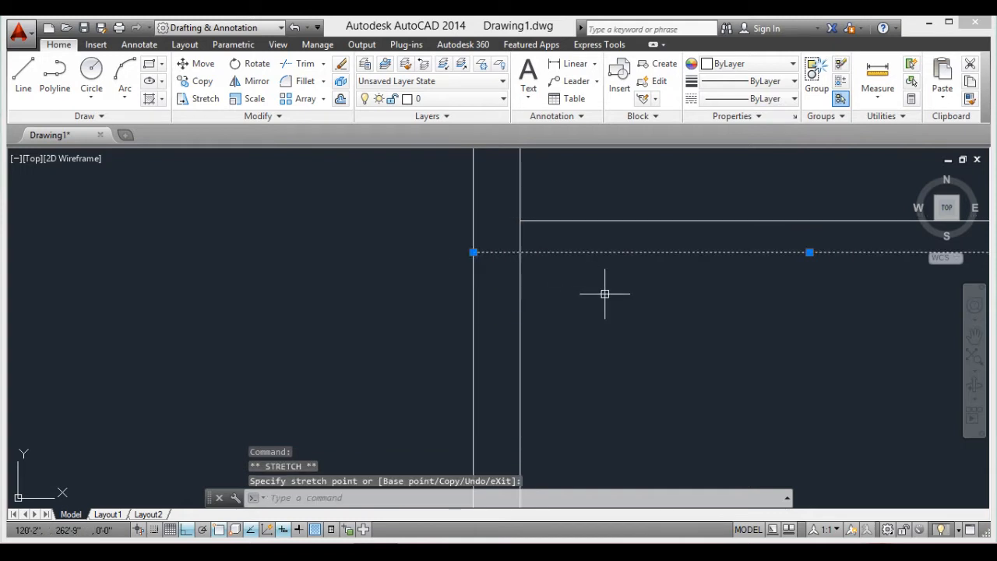
key(Escape)
scroll(609, 298, down, 3)
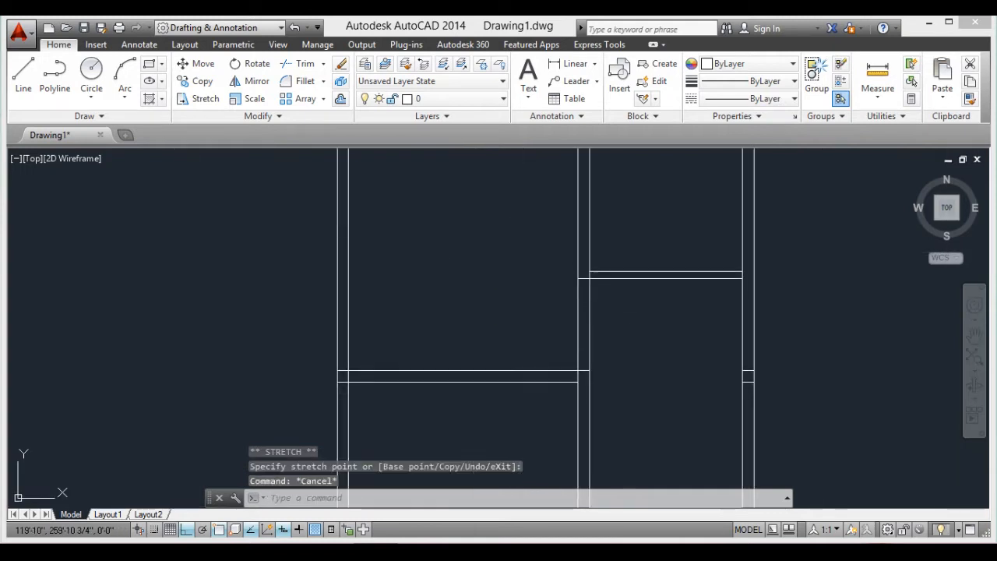
Trim both lines of the interior vertical wall between the 6" partition and the lower horizontal wall
text(te cor)
key(Return)
key(Return)
click(635, 315)
click(569, 328)
scroll(594, 331, down, 4)
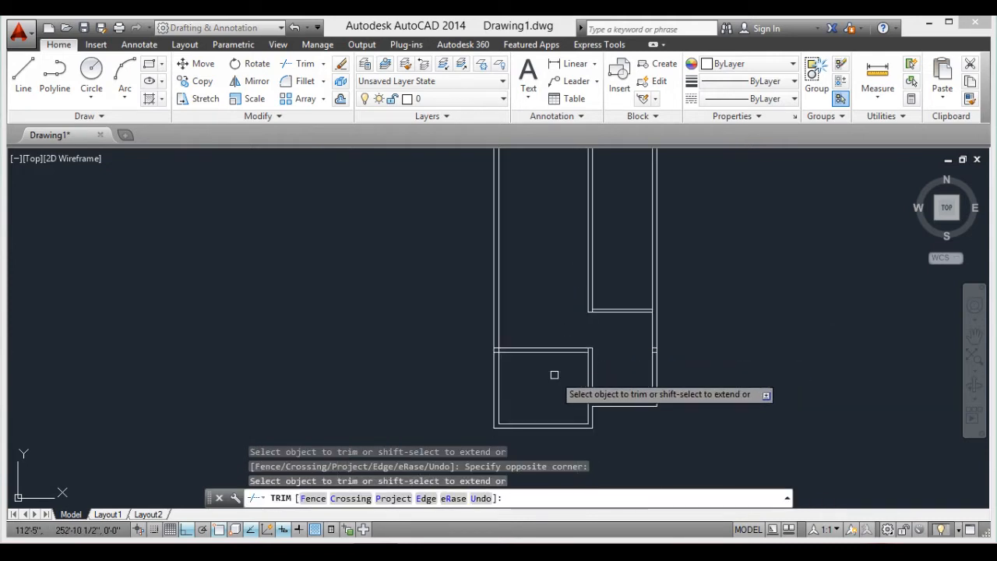
scroll(569, 363, up, 2)
scroll(572, 358, up, 4)
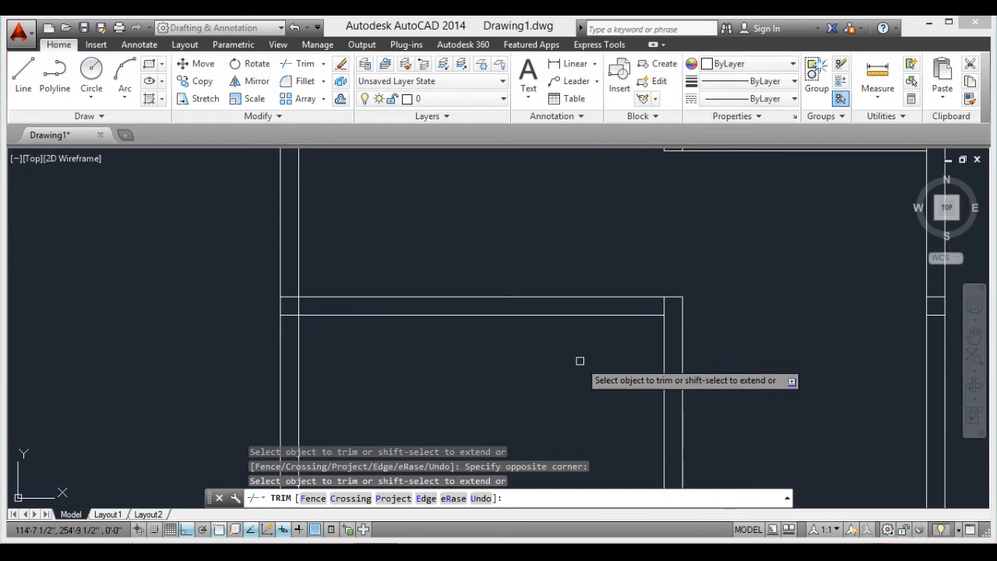
key(Escape)
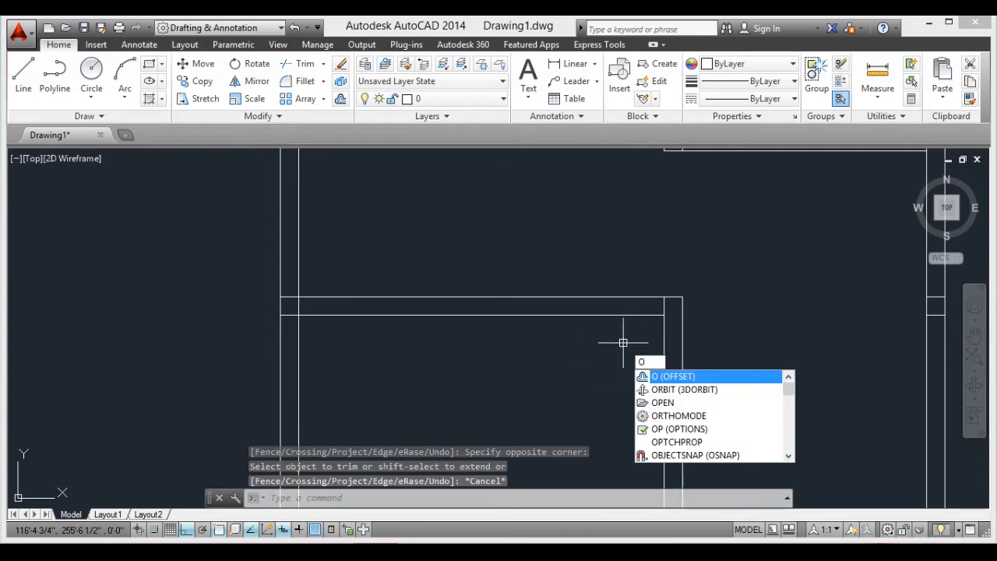
Offset the left line of the lower room's right wall 3' to the left, into the room
text(o)
key(Return)
key(Return)
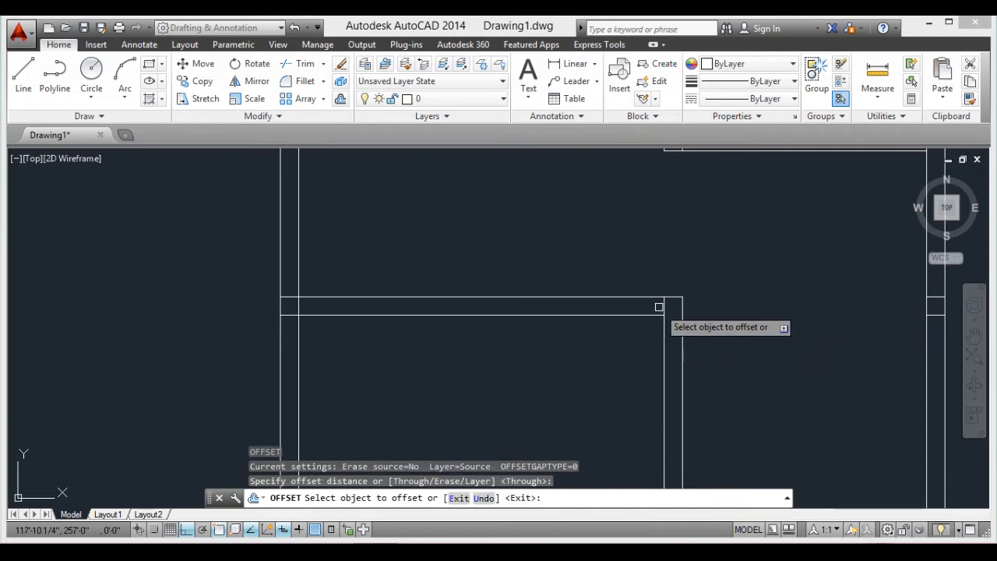
click(659, 307)
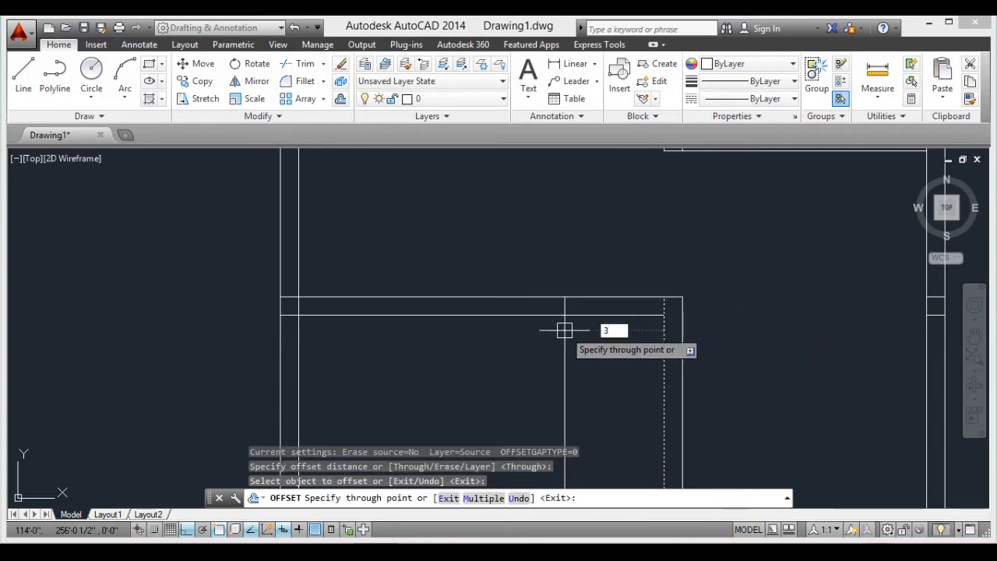
key(Return)
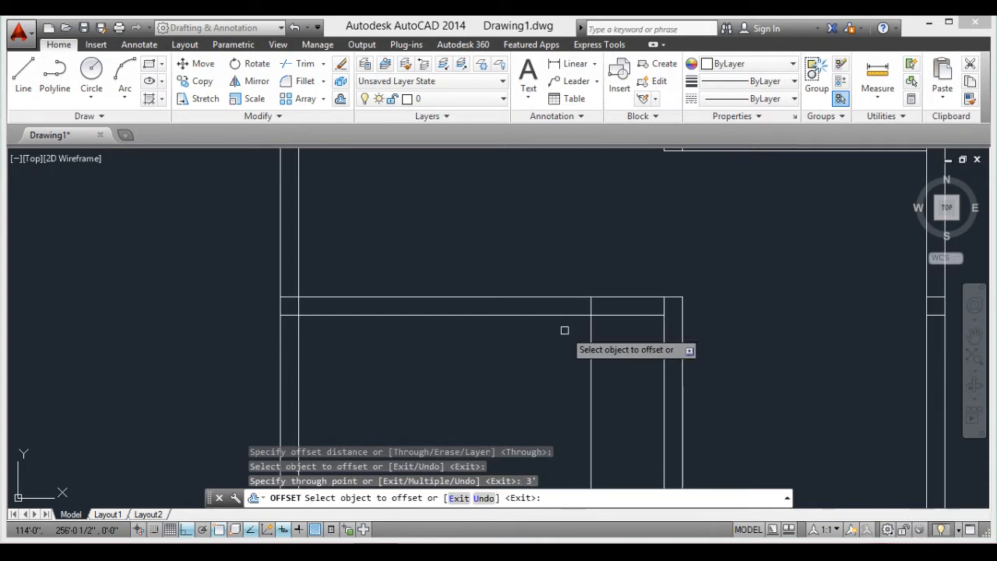
key(Escape)
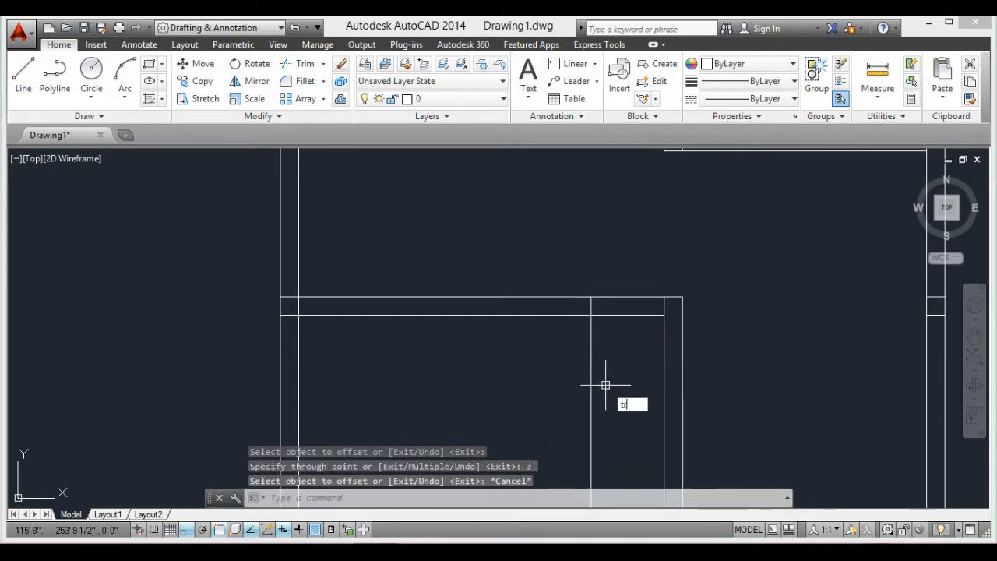
Trim both horizontal wall lines across the 3' opening, and the offset line below the wall, leaving a closed wall end
key(Return)
key(Return)
click(632, 276)
click(621, 305)
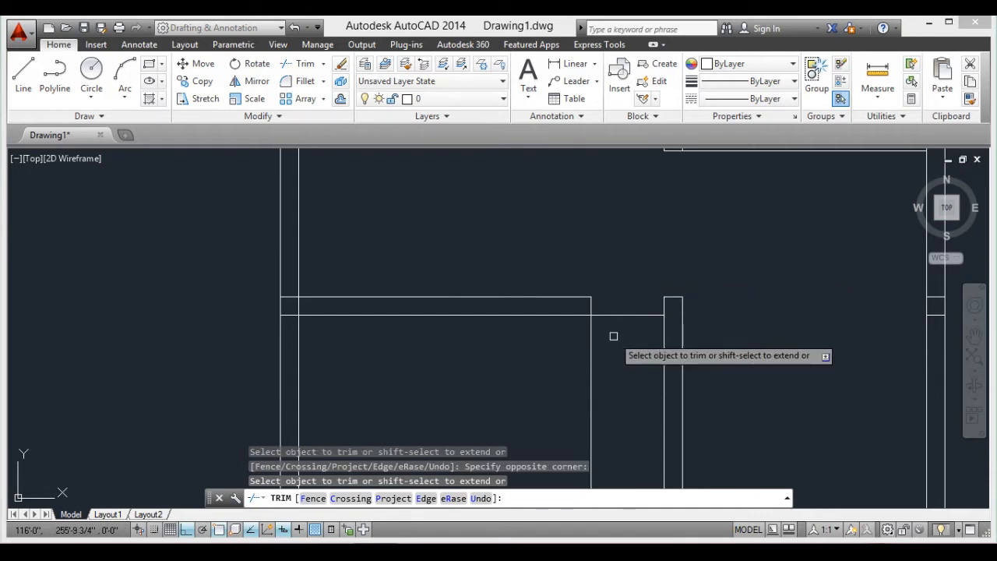
click(615, 314)
click(604, 353)
scroll(596, 356, up, 3)
scroll(602, 349, down, 3)
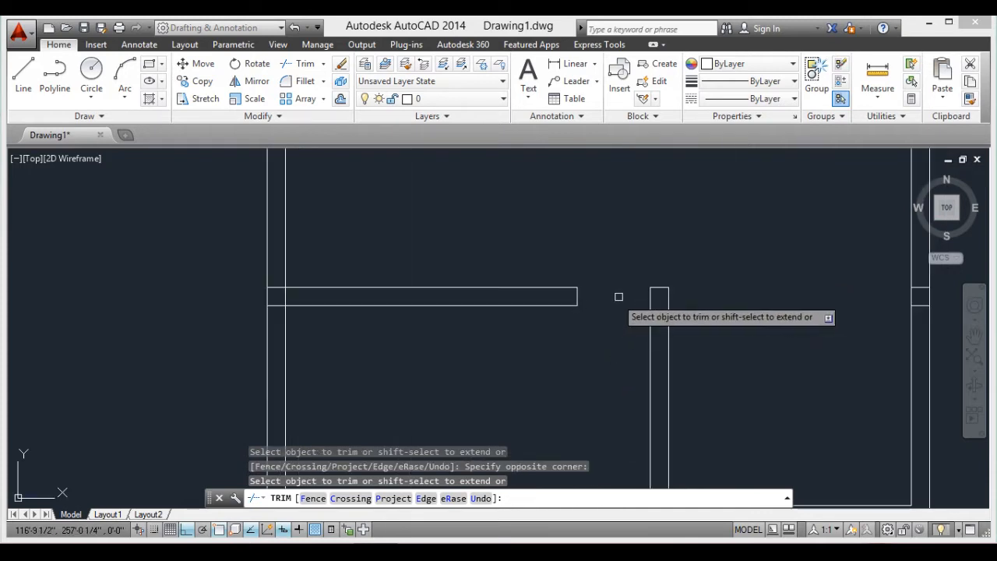
Try offsetting the upper line of the lower-left room's top wall 8' upward, and erase the resulting line
scroll(611, 304, down, 4)
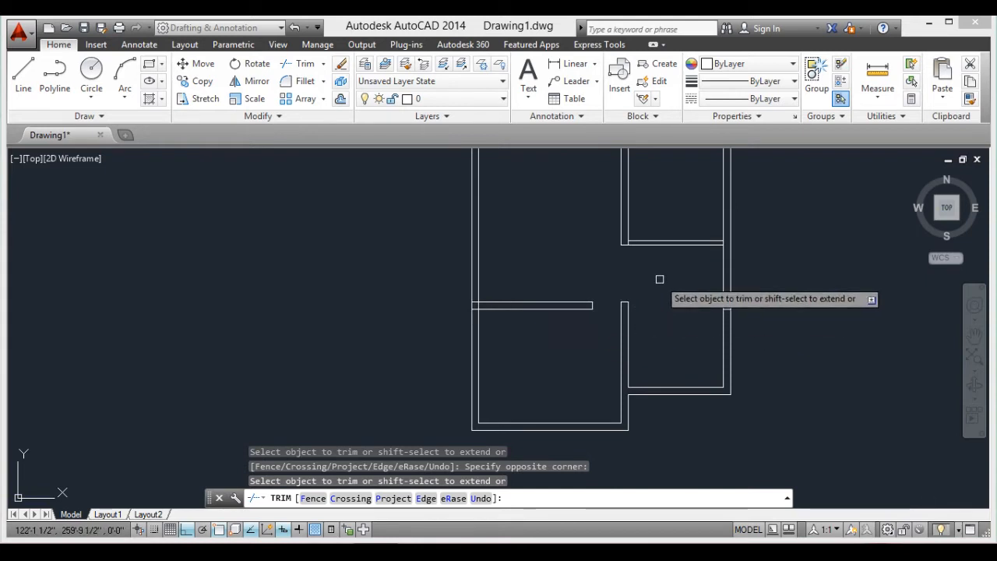
middle_drag(558, 253, 545, 365)
scroll(541, 375, up, 2)
scroll(542, 372, down, 2)
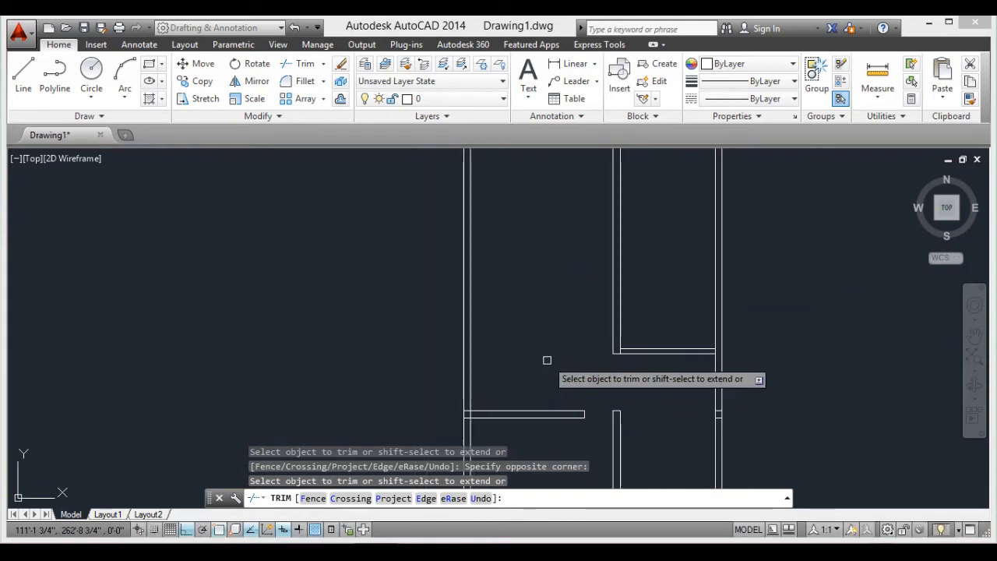
key(Escape)
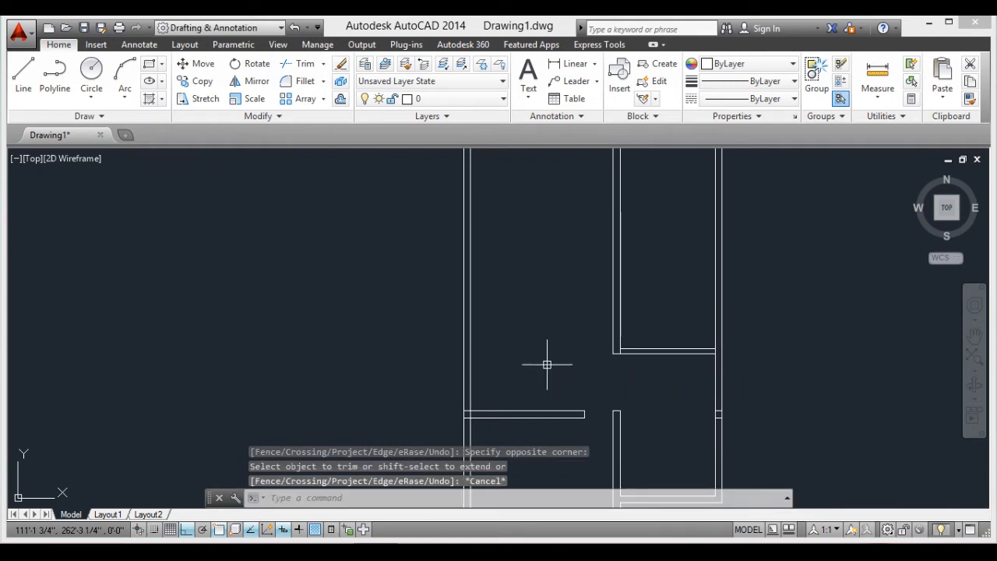
text(o)
key(Return)
key(Return)
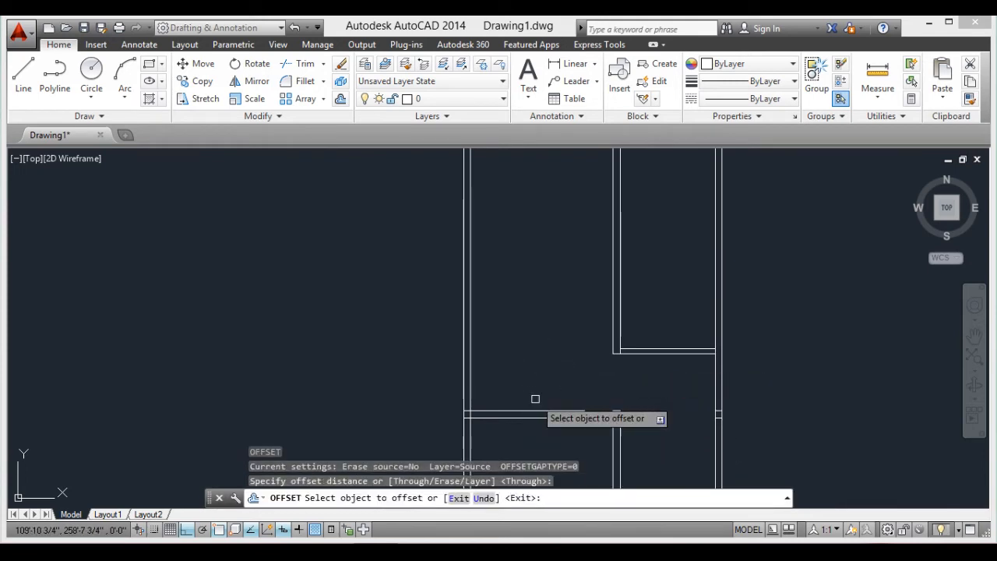
click(535, 412)
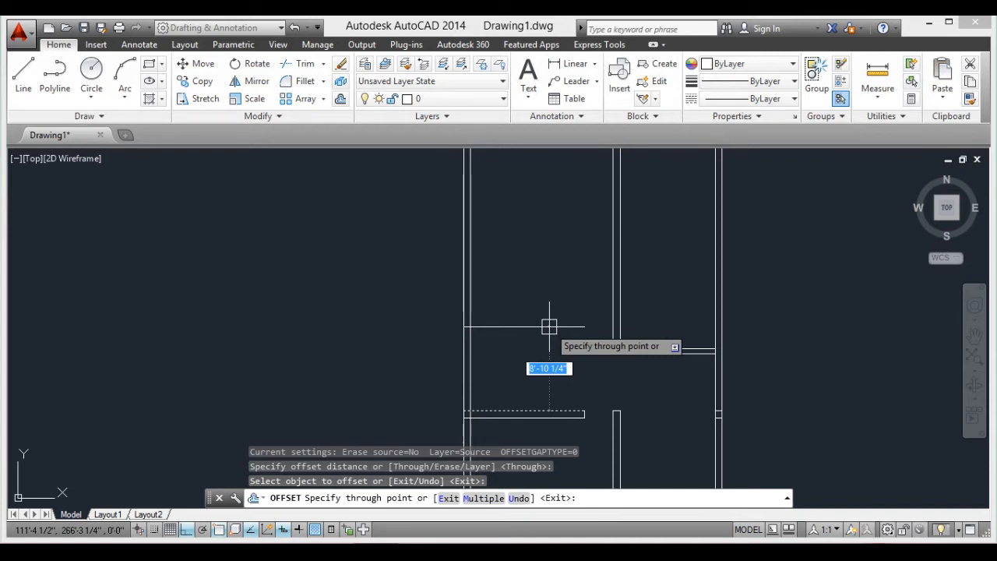
key(Return)
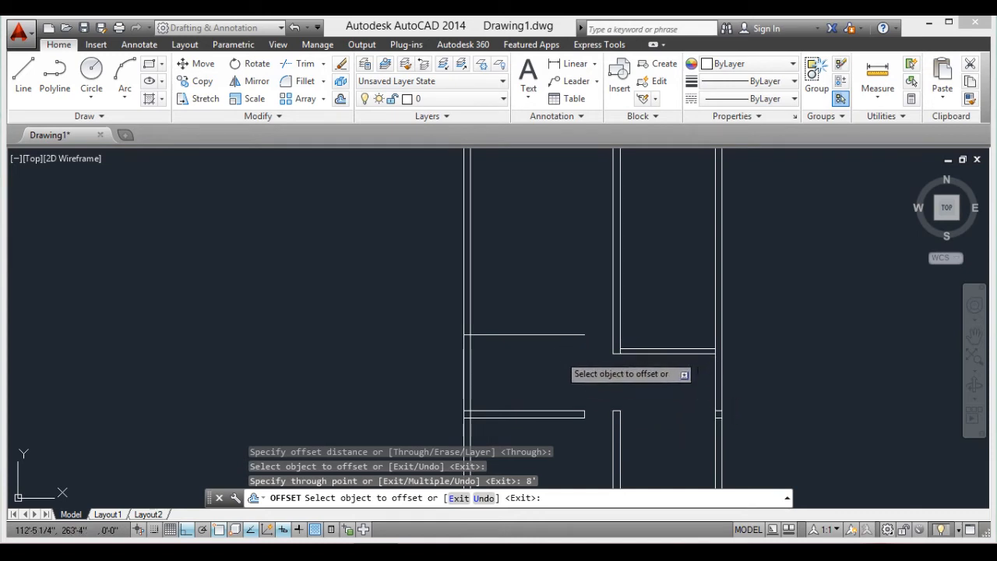
key(Return)
click(515, 334)
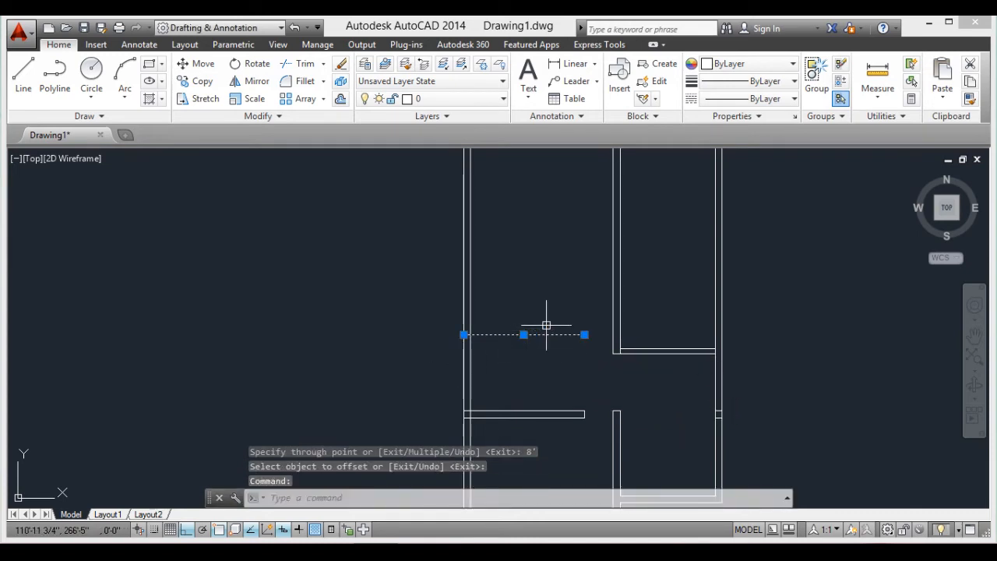
key(Delete)
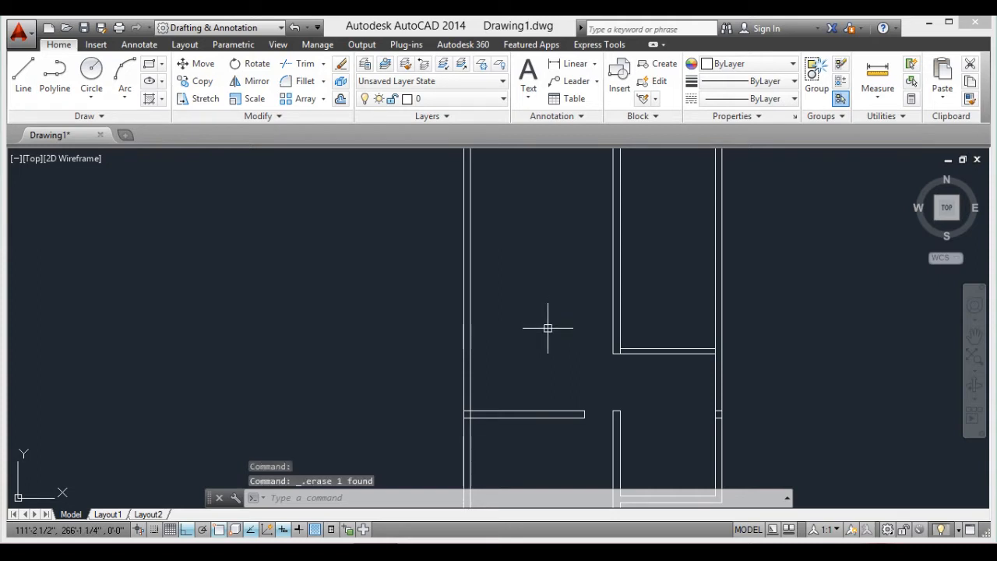
key(Return)
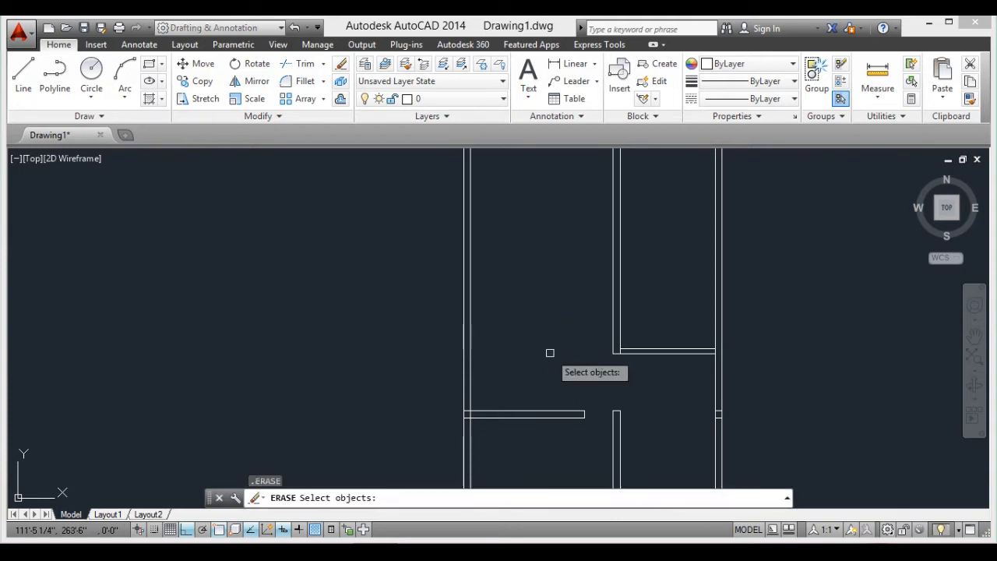
click(529, 413)
click(530, 405)
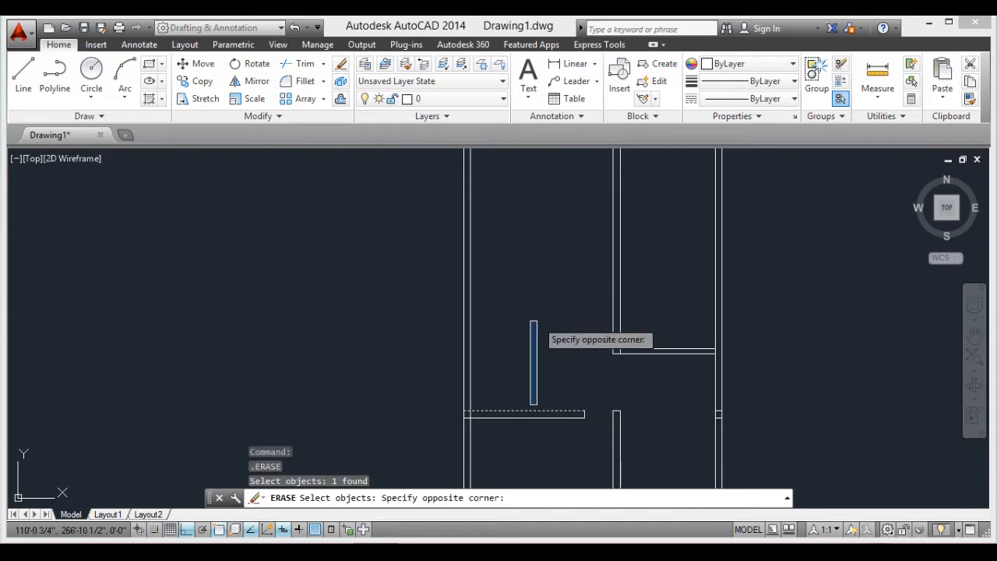
click(511, 373)
key(Escape)
Offset the upper line of the lower-left room's top wall 10' upward
text(o)
key(Return)
key(Return)
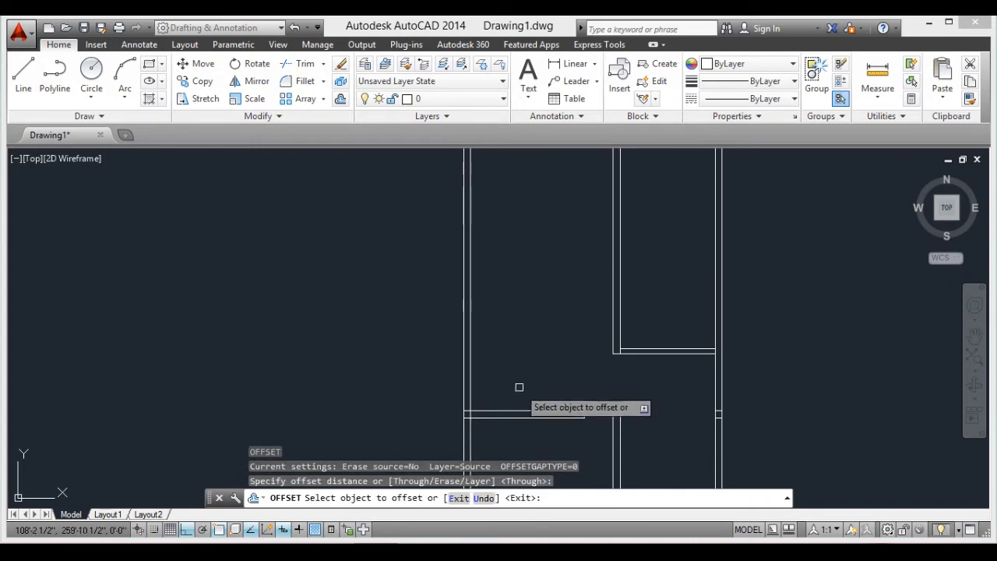
click(515, 413)
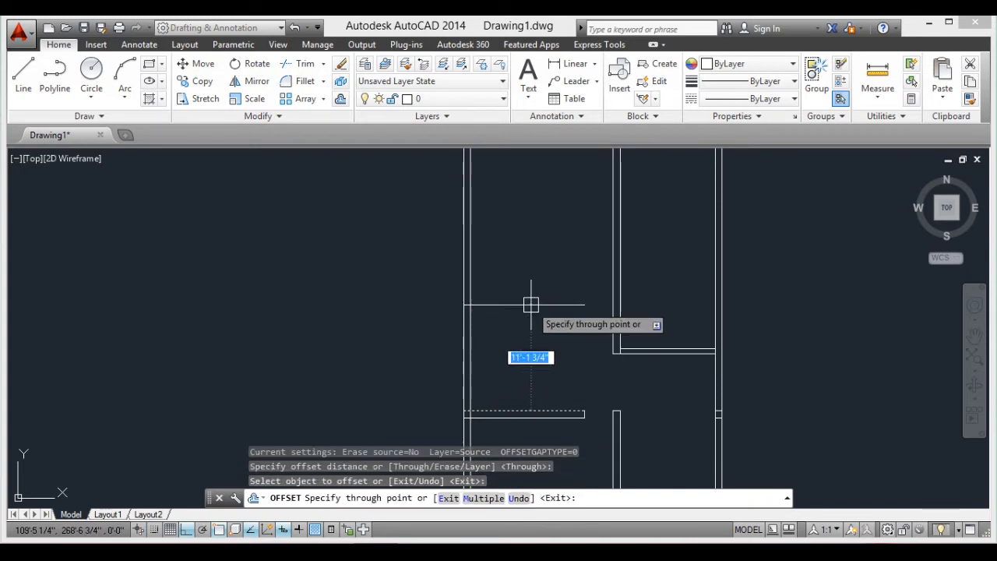
text(10')
key(Return)
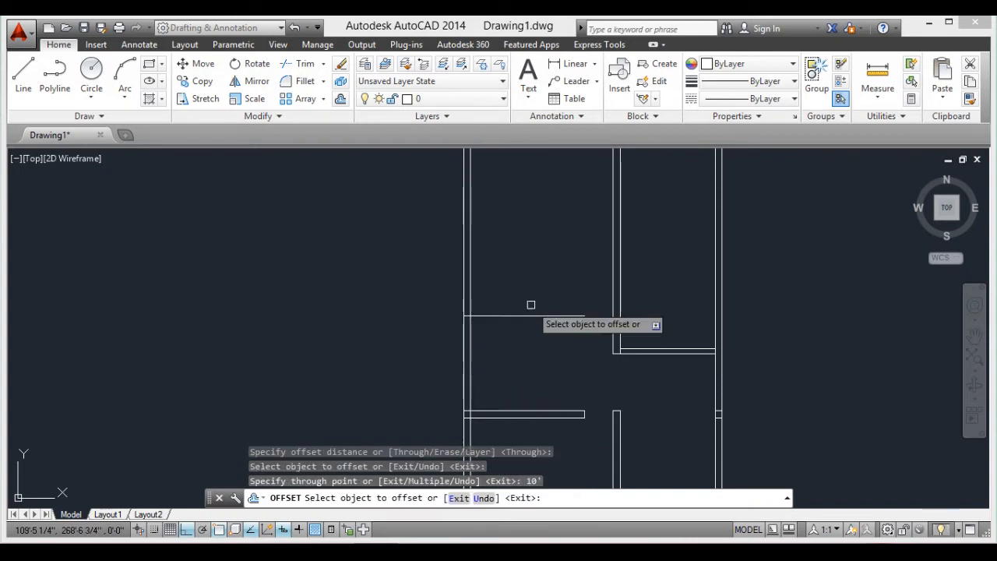
key(Return)
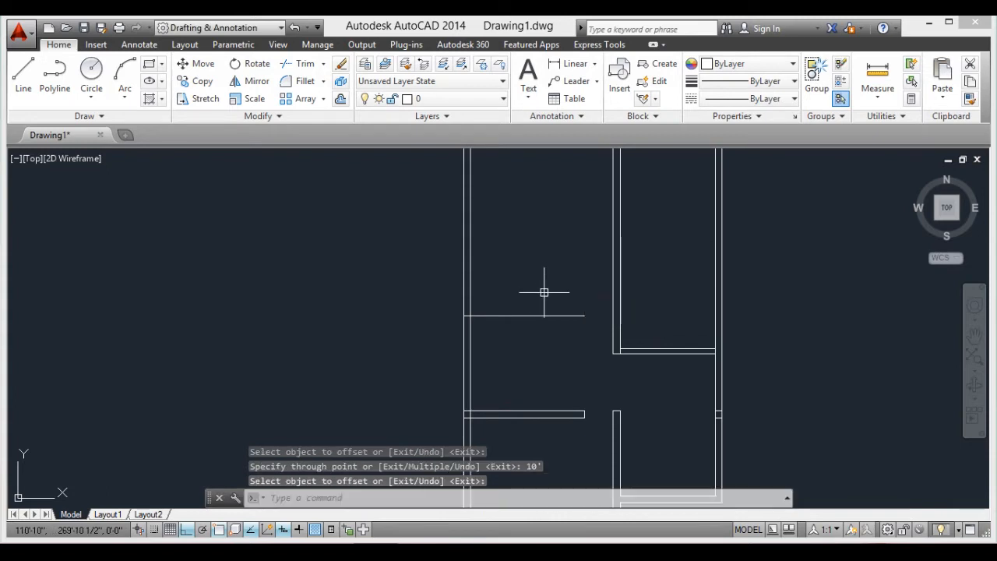
Offset the new horizontal line 6" upward to form a partition
key(Return)
key(Return)
click(534, 315)
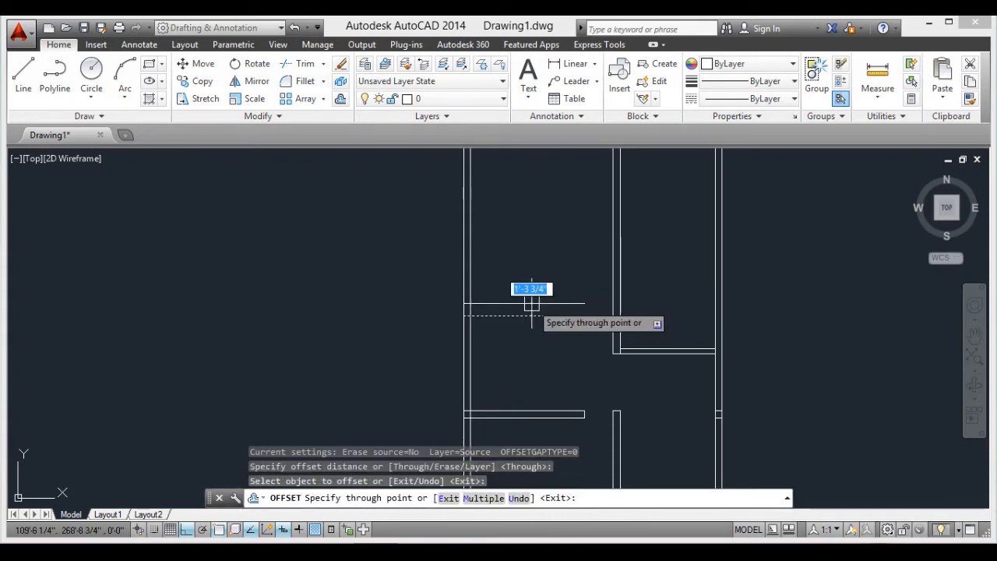
key(Return)
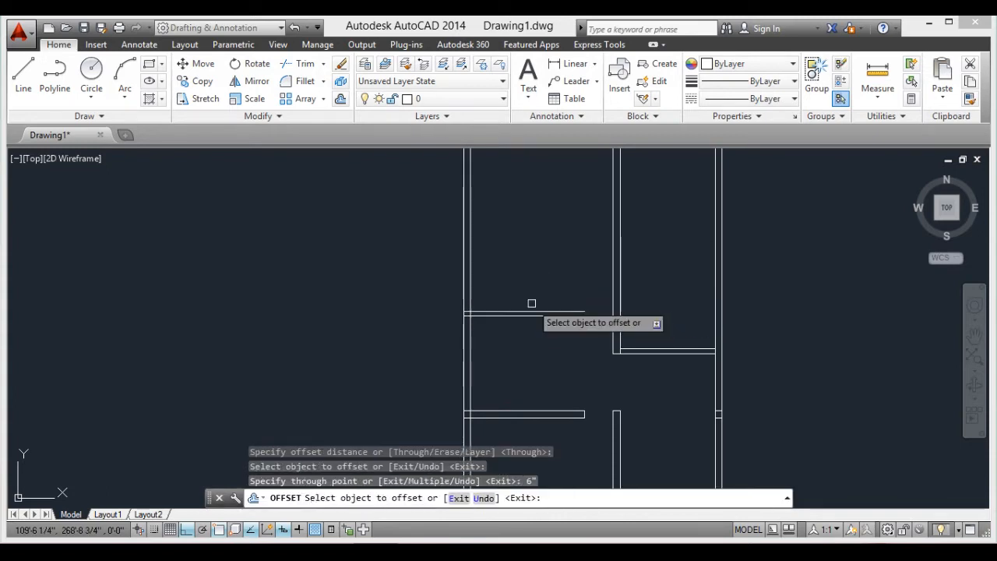
key(Return)
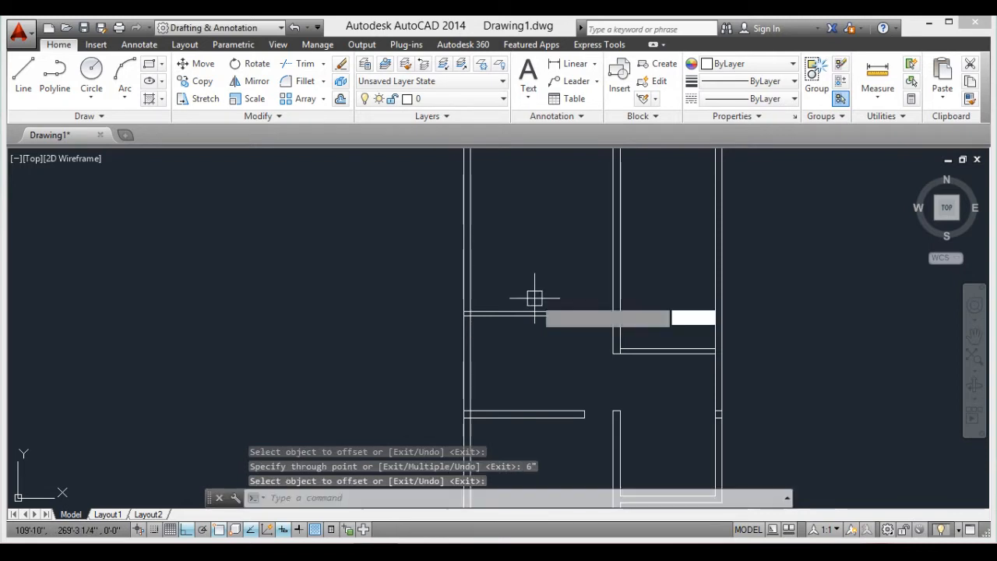
Offset the upper line of the 6" horizontal partition 8' upward
key(Return)
key(Return)
click(538, 312)
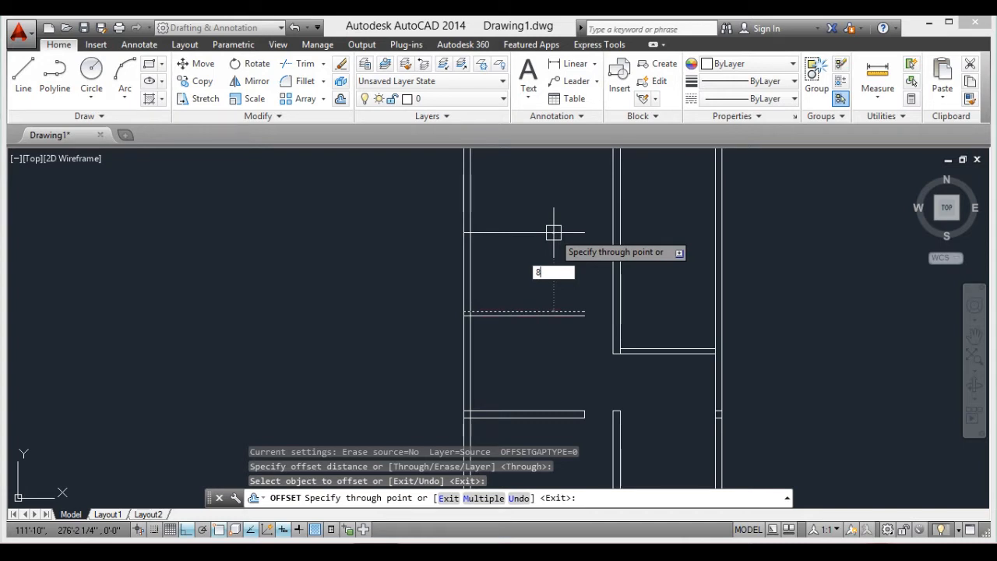
text(')
key(Return)
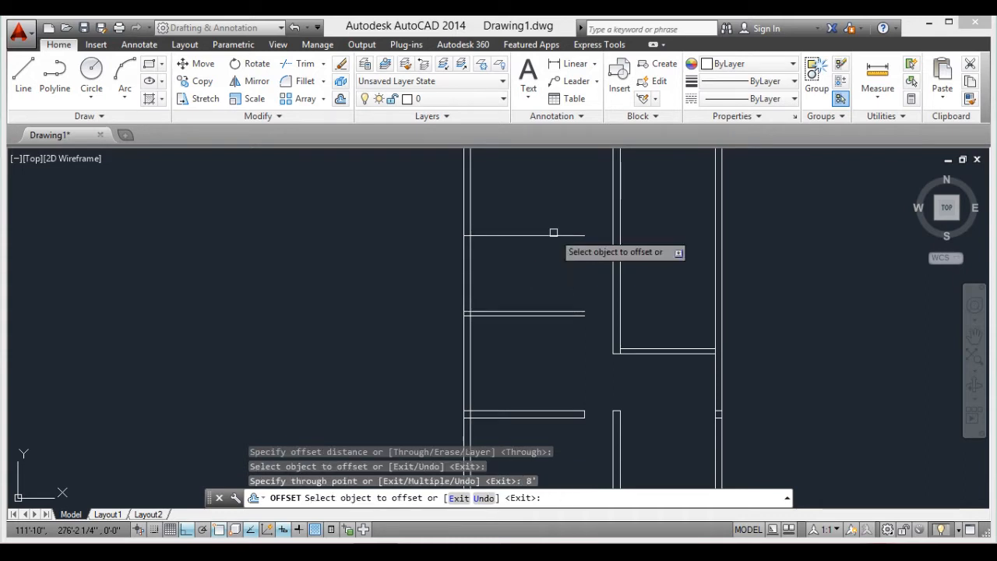
Offset the topmost new horizontal line 9" upward to form a wall
click(553, 234)
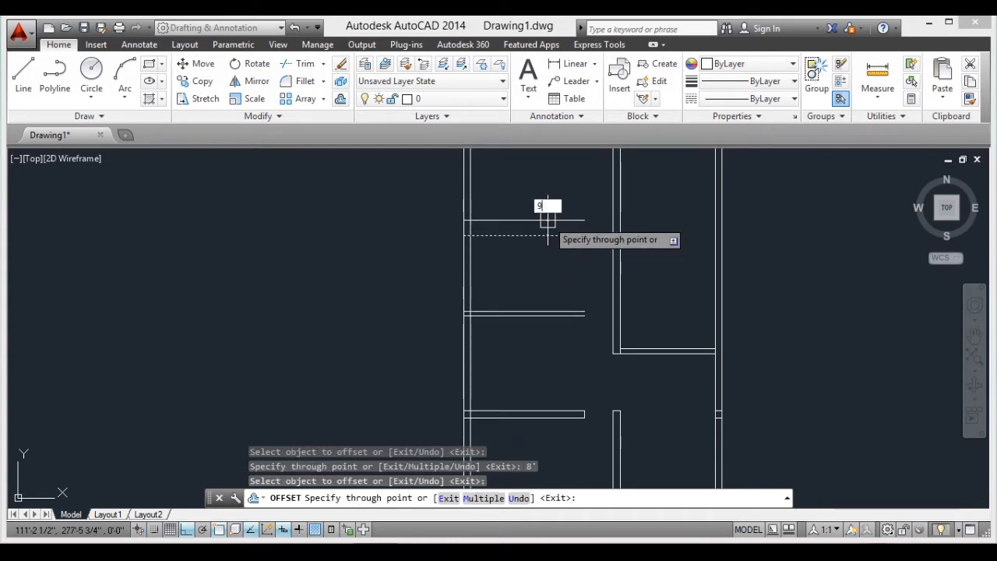
key(Return)
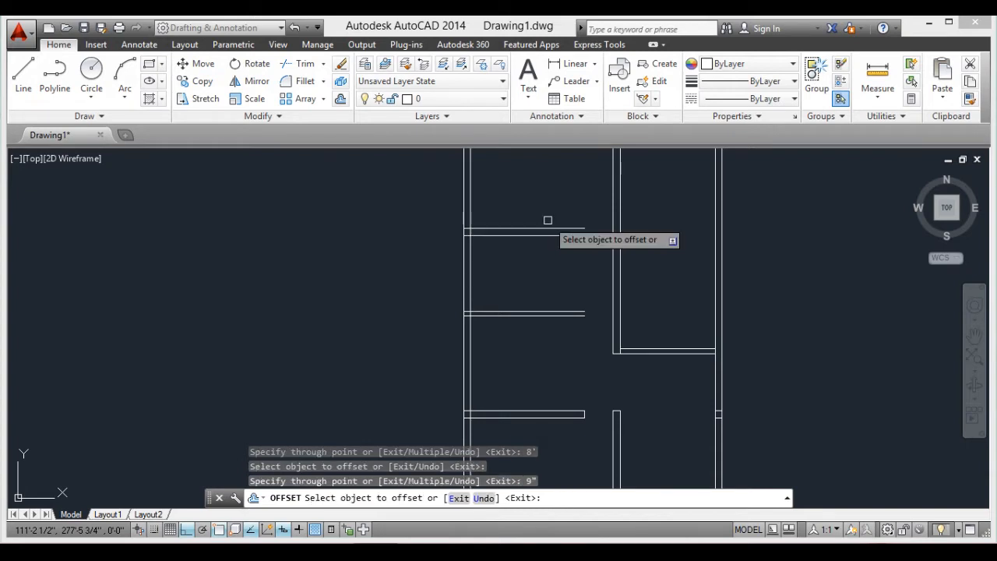
key(Return)
Trim the overlapping lines where the lower-left room's top wall meets the left outer wall, opening the junction
scroll(554, 208, down, 2)
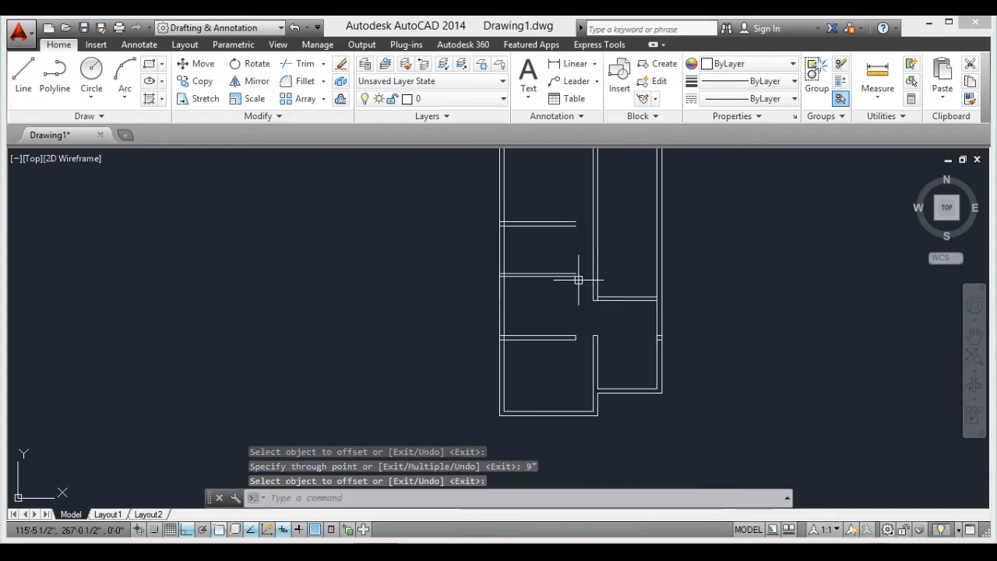
scroll(580, 277, up, 2)
scroll(583, 271, up, 1)
scroll(584, 273, down, 1)
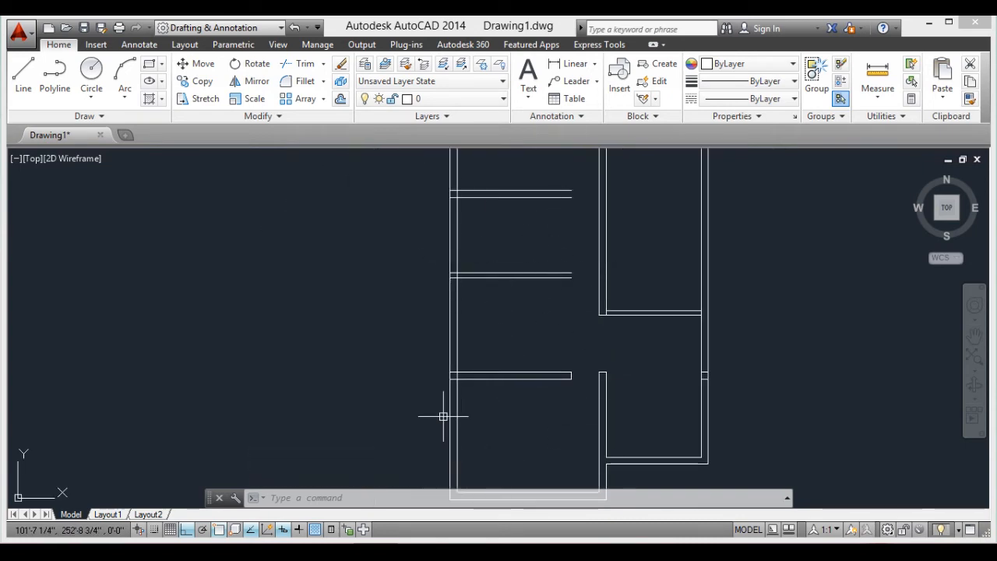
scroll(454, 406, up, 4)
scroll(471, 336, up, 4)
scroll(472, 330, down, 3)
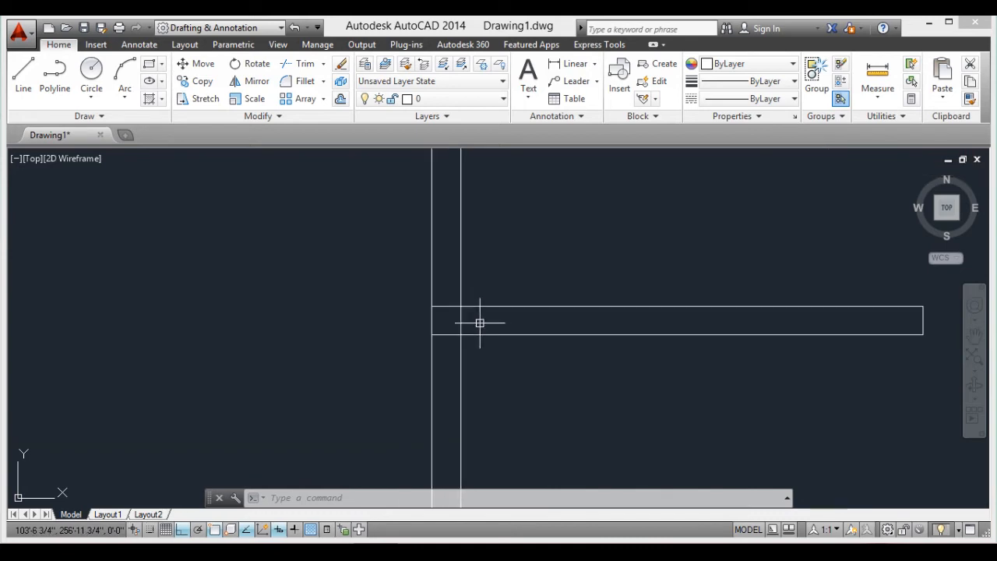
key(Return)
key(Return)
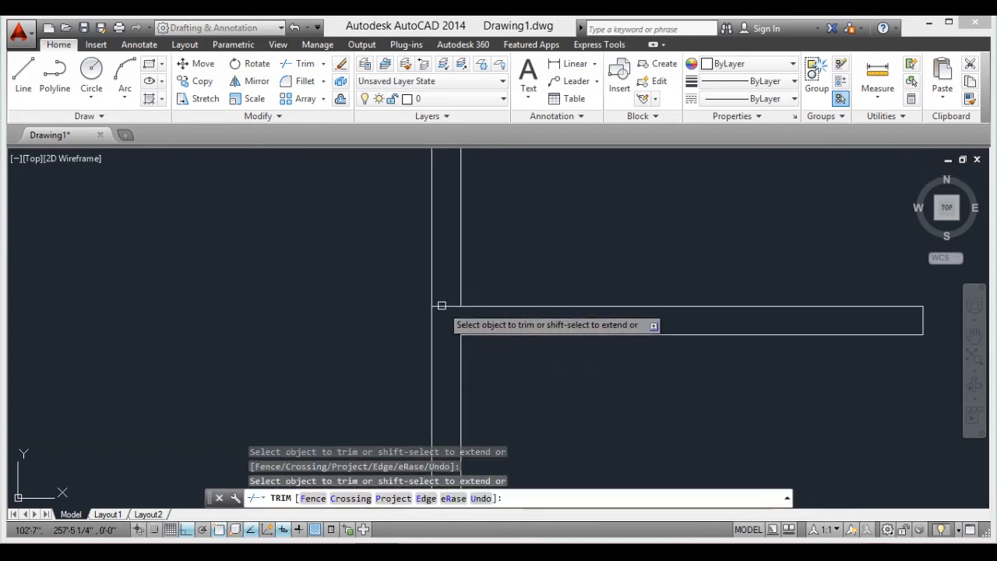
scroll(458, 316, down, 8)
scroll(491, 327, up, 2)
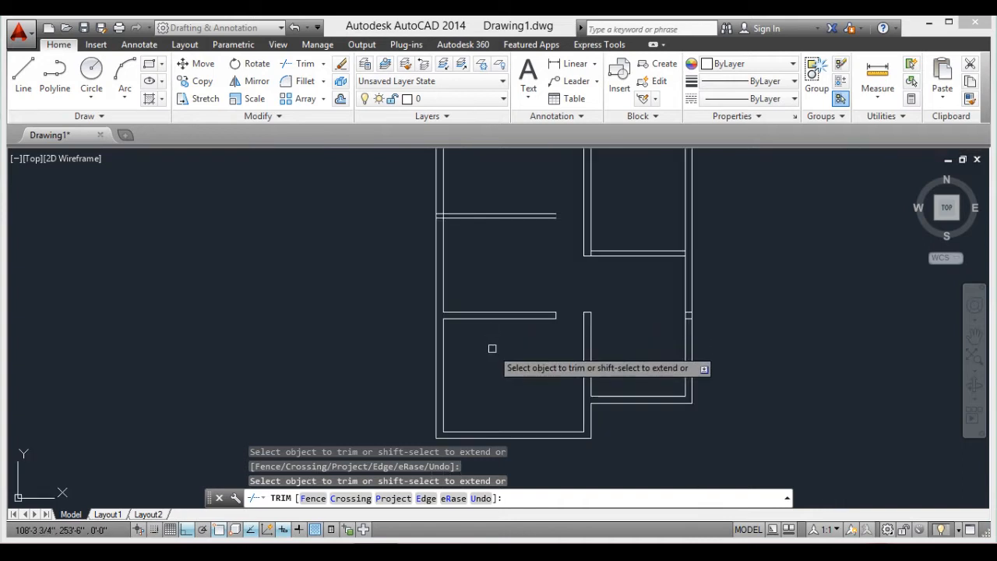
key(Escape)
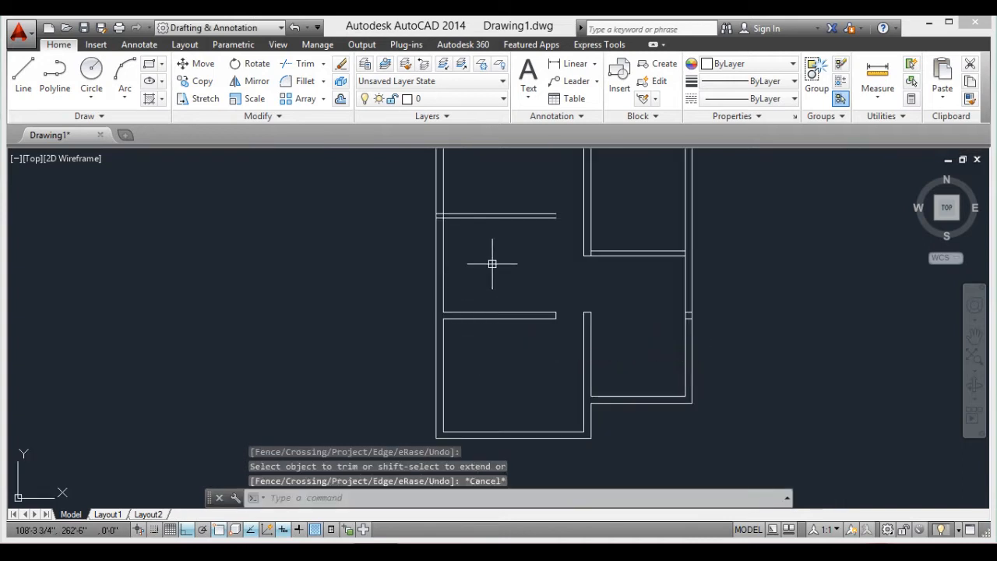
Offset the inner line of the left outer wall 5' to the right, starting above the lower-left room
text(offset)
key(Return)
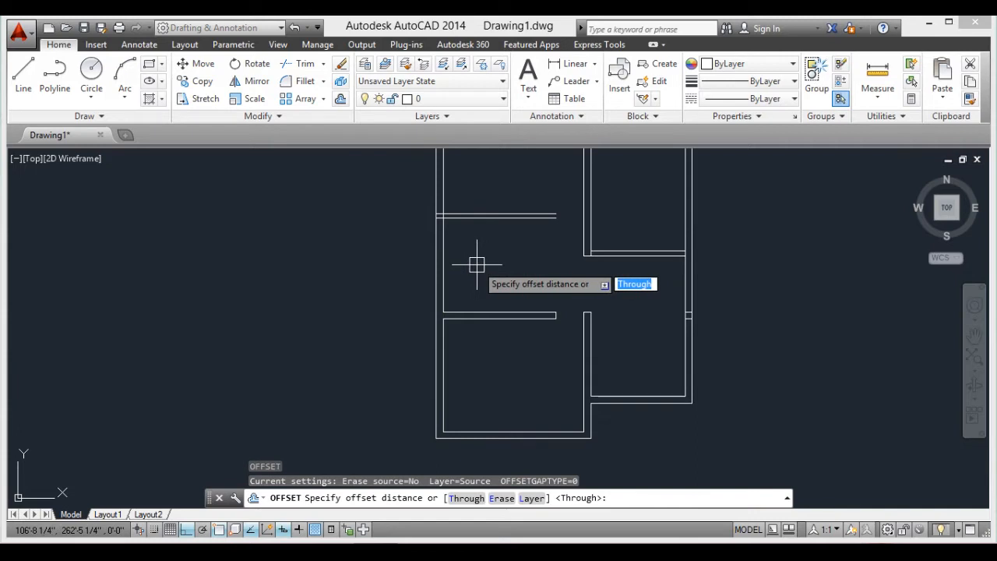
key(Return)
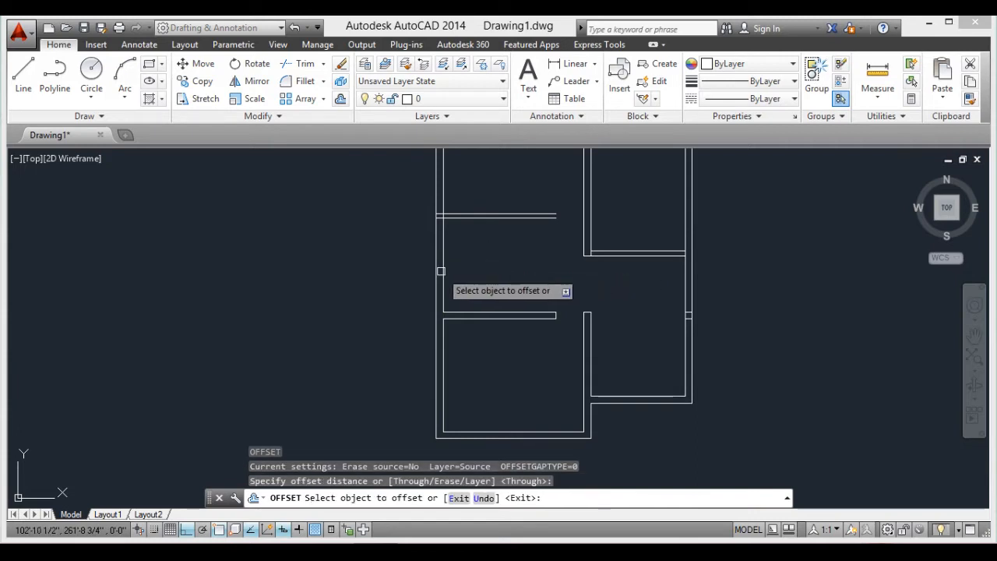
click(442, 271)
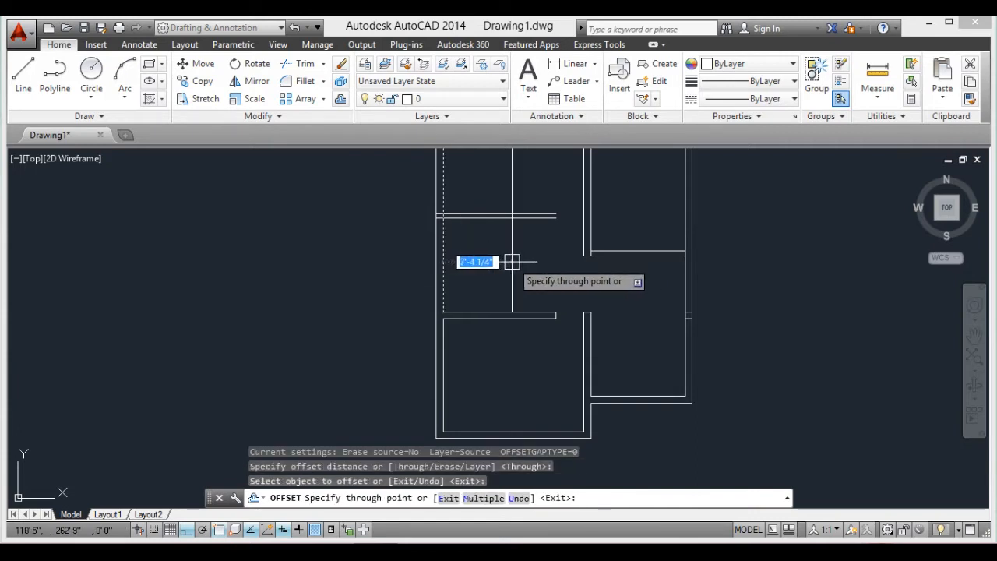
middle_drag(506, 241, 518, 312)
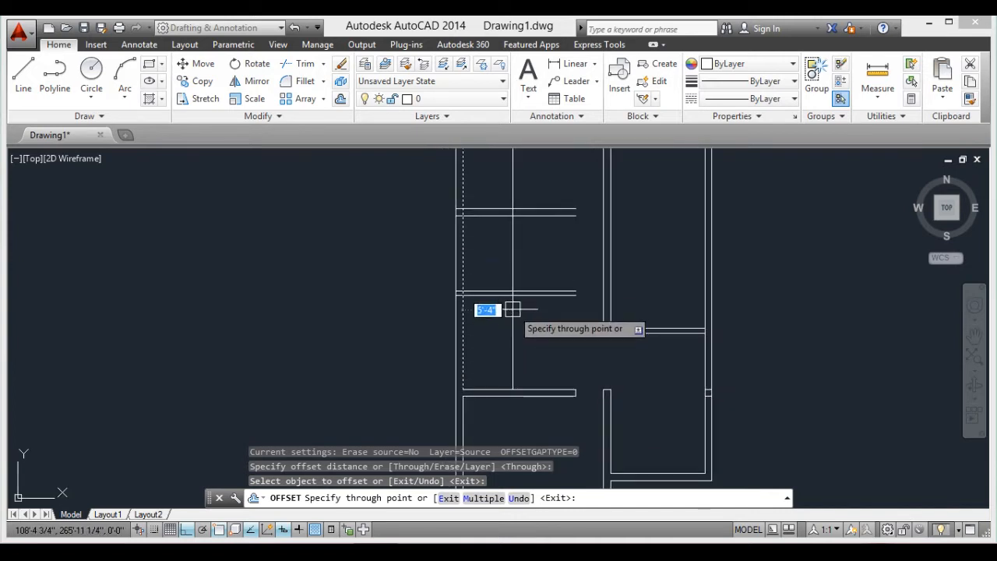
text(5)
key(Return)
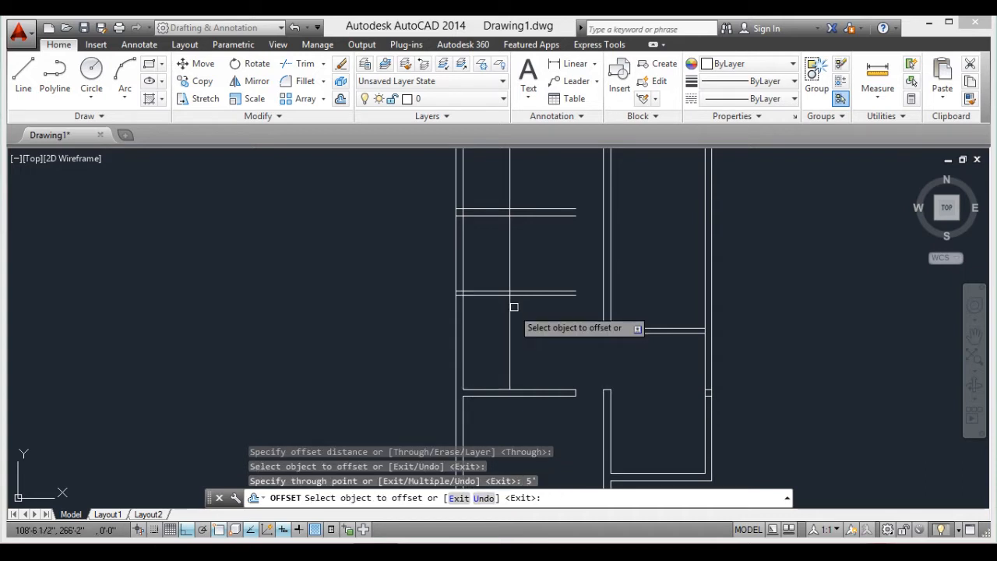
Offset the new vertical line 6" to the right to form a partition
click(511, 269)
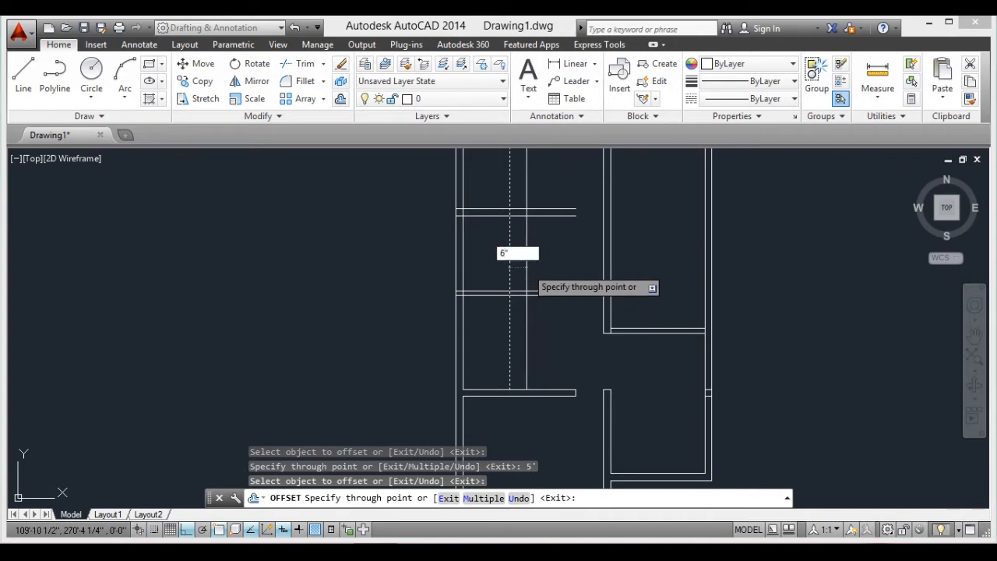
text(6")
key(Return)
key(Return)
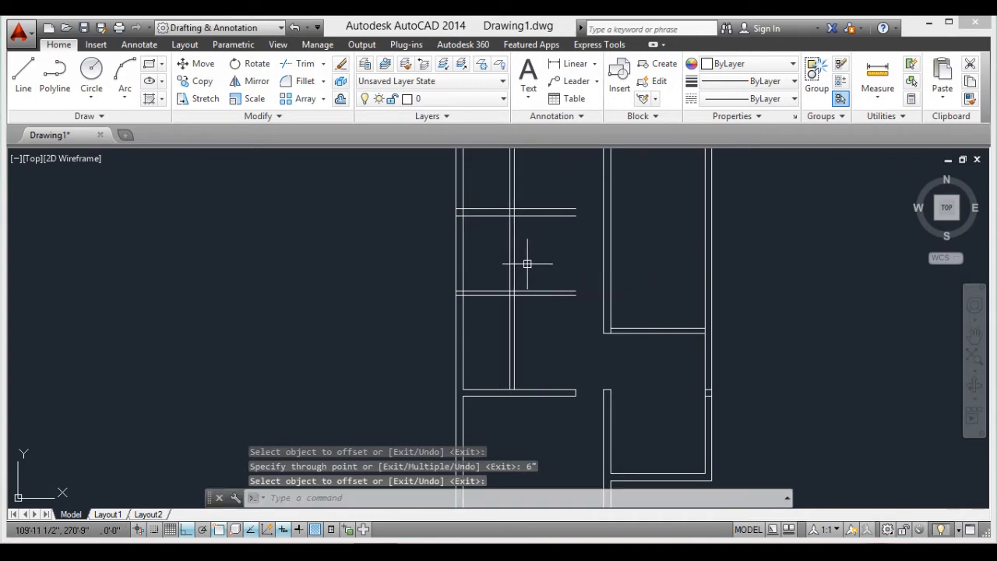
Offset the right line of the vertical partition 5' to the right
key(Return)
key(Return)
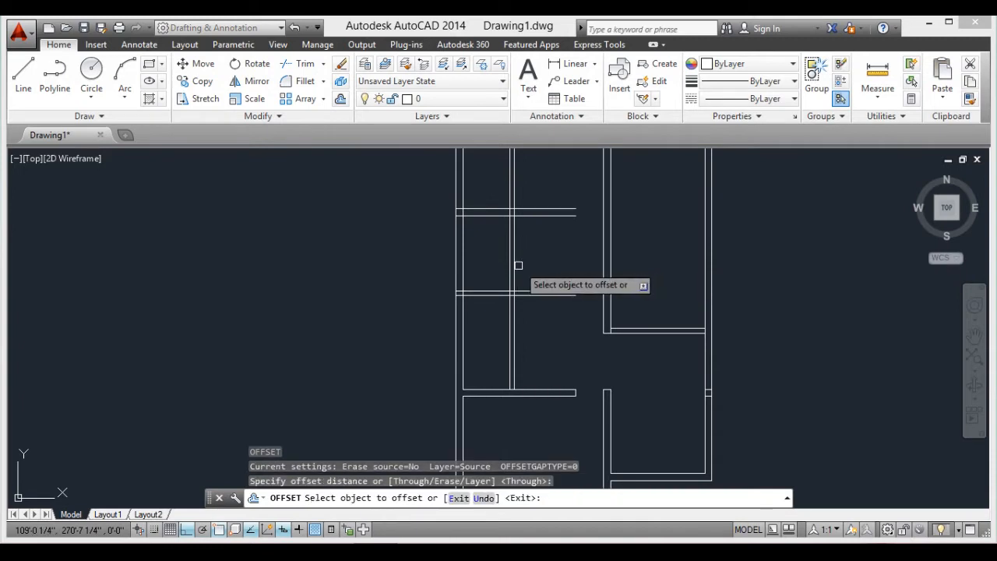
click(514, 267)
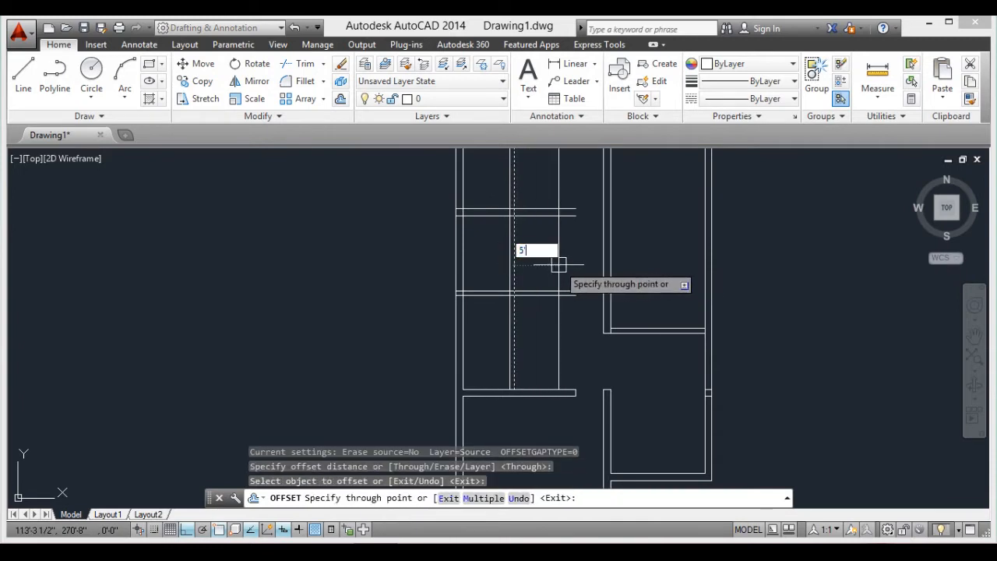
key(Return)
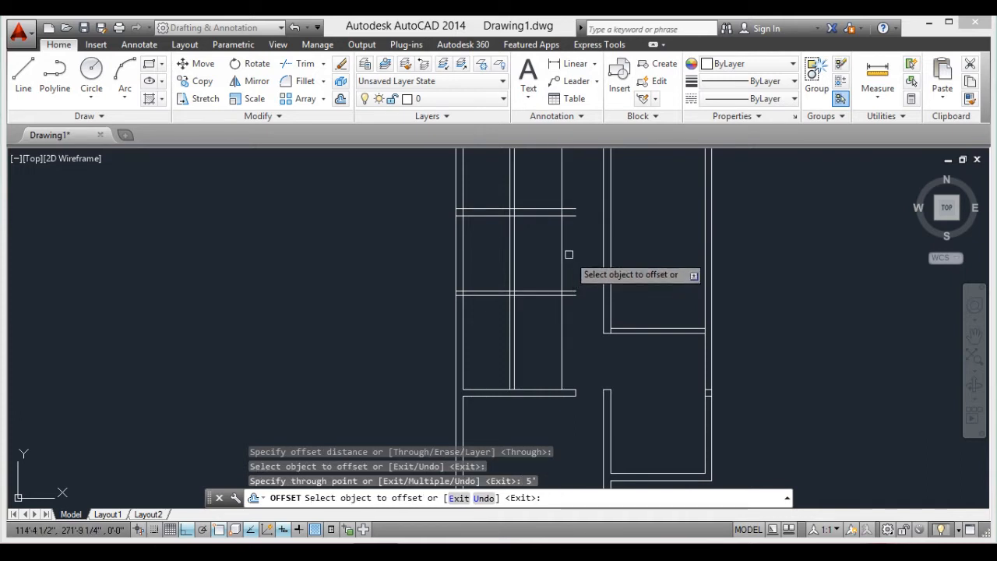
key(Return)
key(Return)
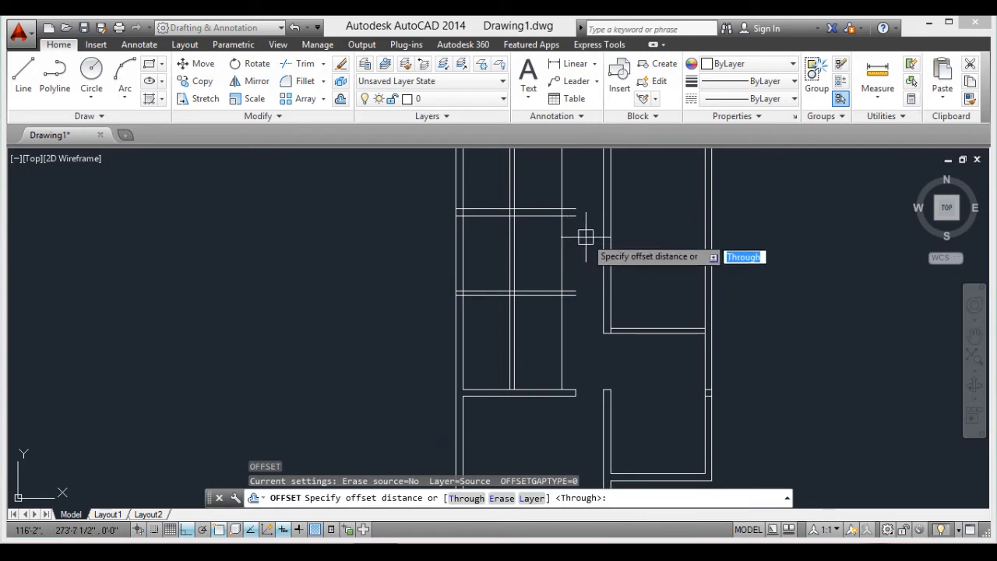
scroll(574, 236, down, 4)
scroll(583, 211, up, 3)
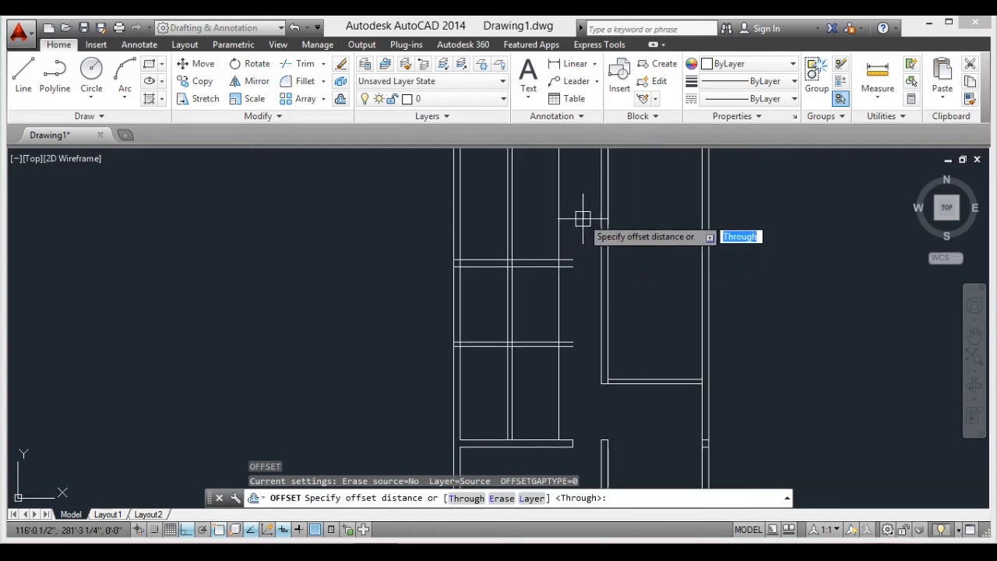
scroll(557, 352, down, 2)
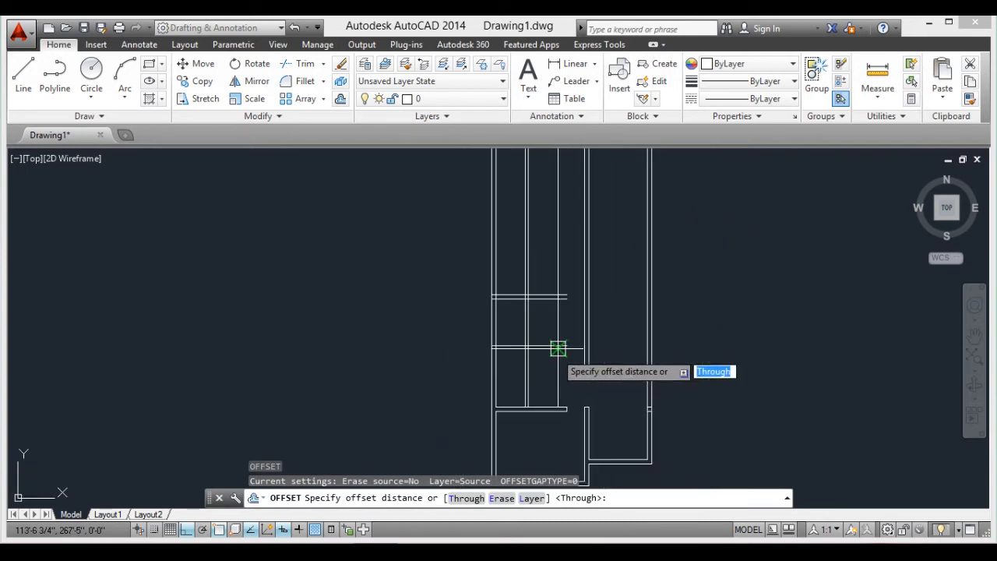
scroll(549, 319, up, 2)
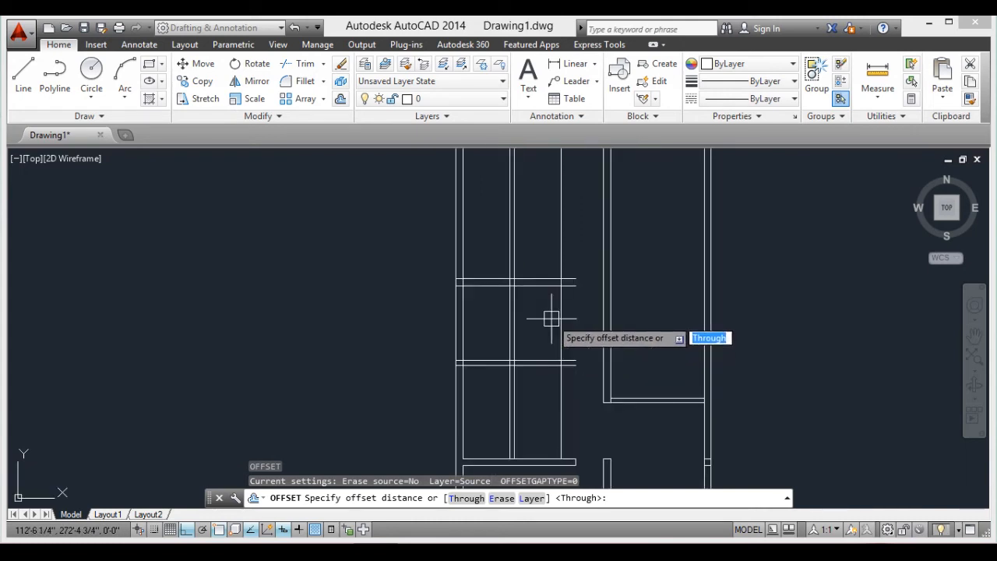
scroll(558, 327, down, 3)
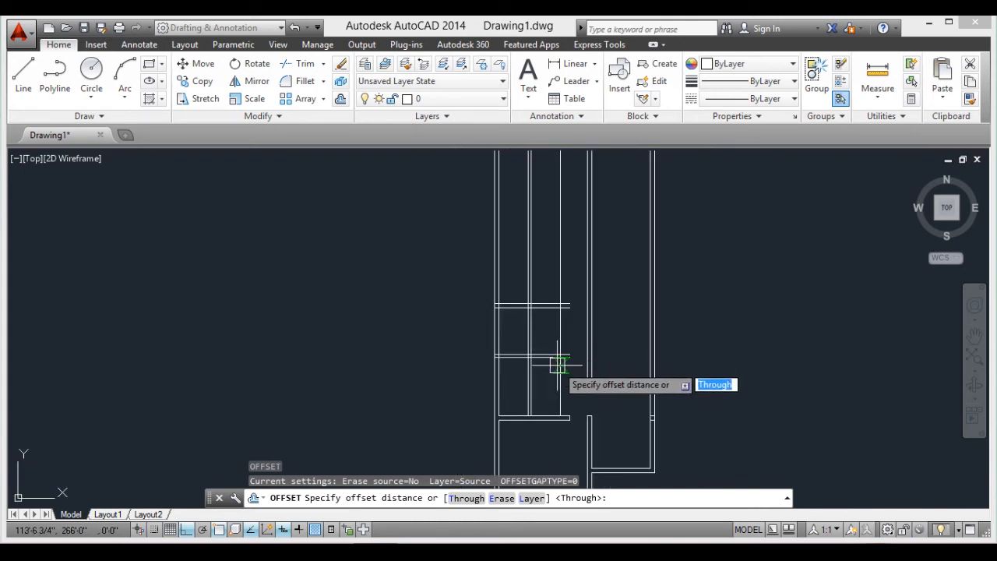
scroll(551, 329, up, 3)
scroll(556, 330, down, 3)
scroll(574, 317, up, 4)
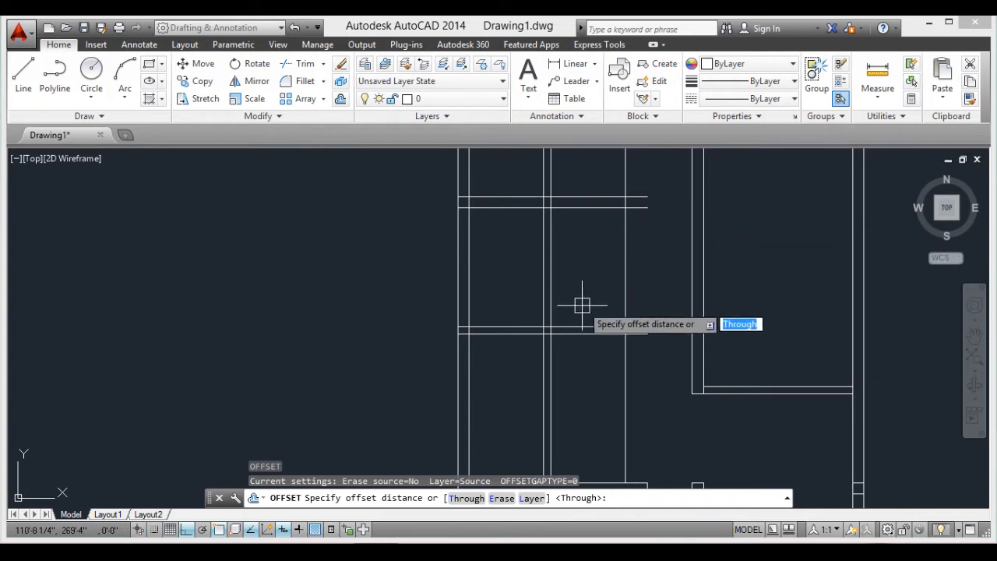
Offset the newest vertical line 6" to the right to form a second vertical partition
key(Return)
key(Return)
key(Return)
key(Return)
click(626, 241)
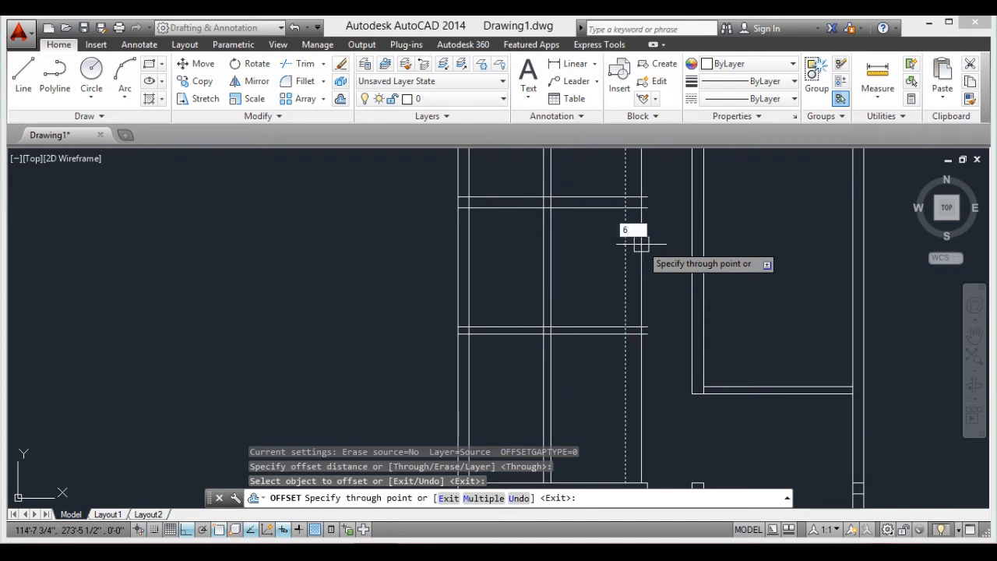
key(Return)
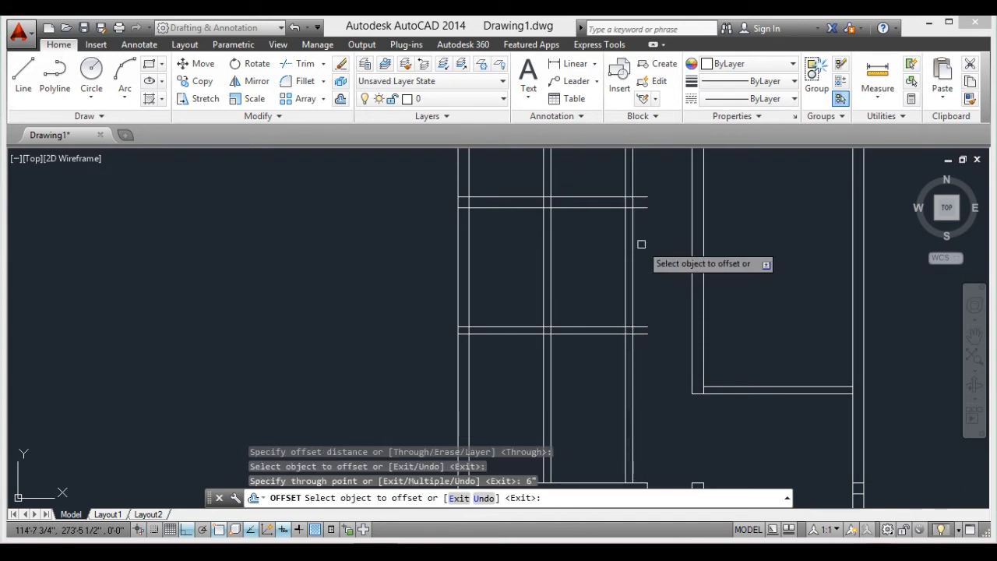
key(Return)
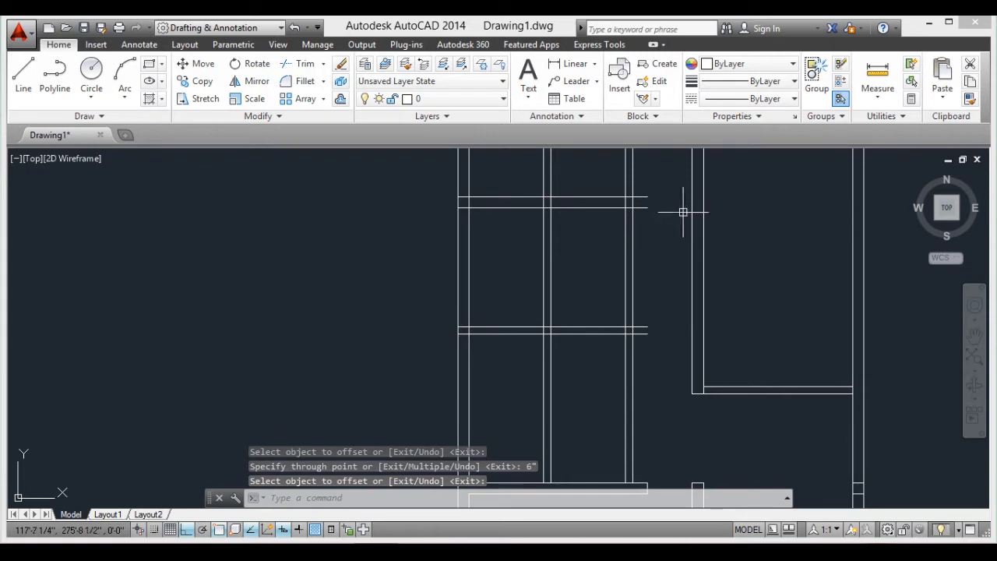
click(653, 197)
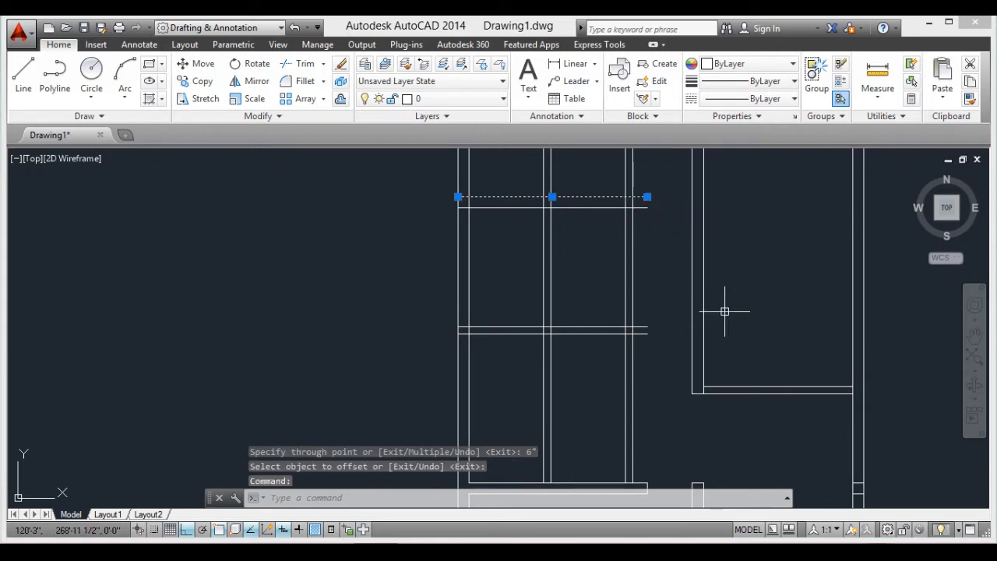
key(Escape)
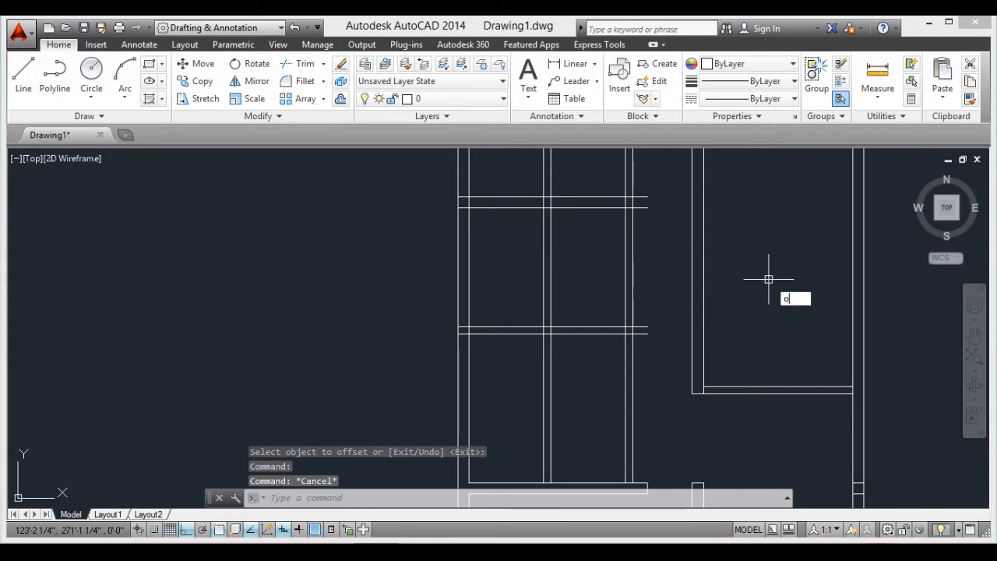
Offset the upper line of the right-hand room's bottom wall 12' upward
key(Return)
key(Return)
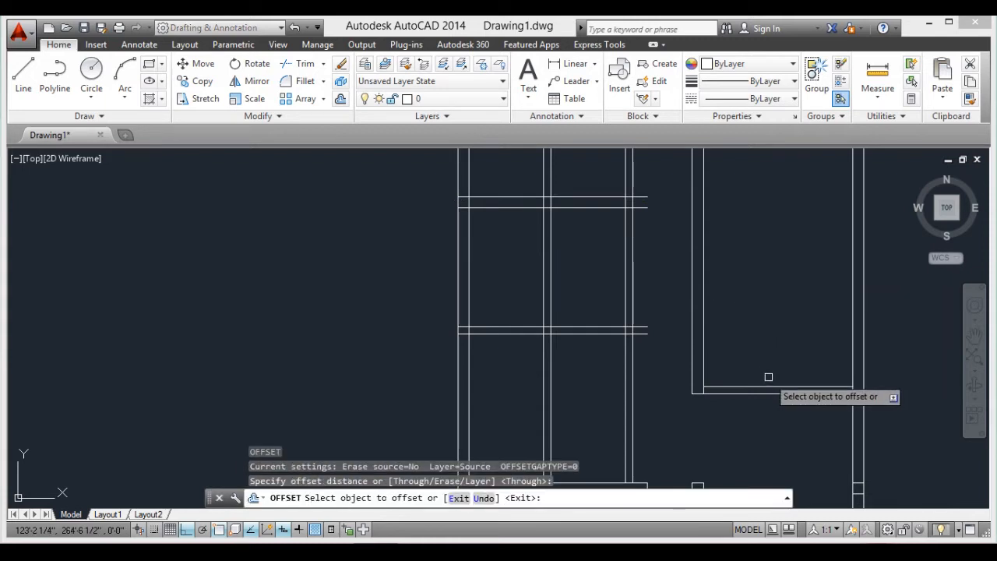
click(759, 387)
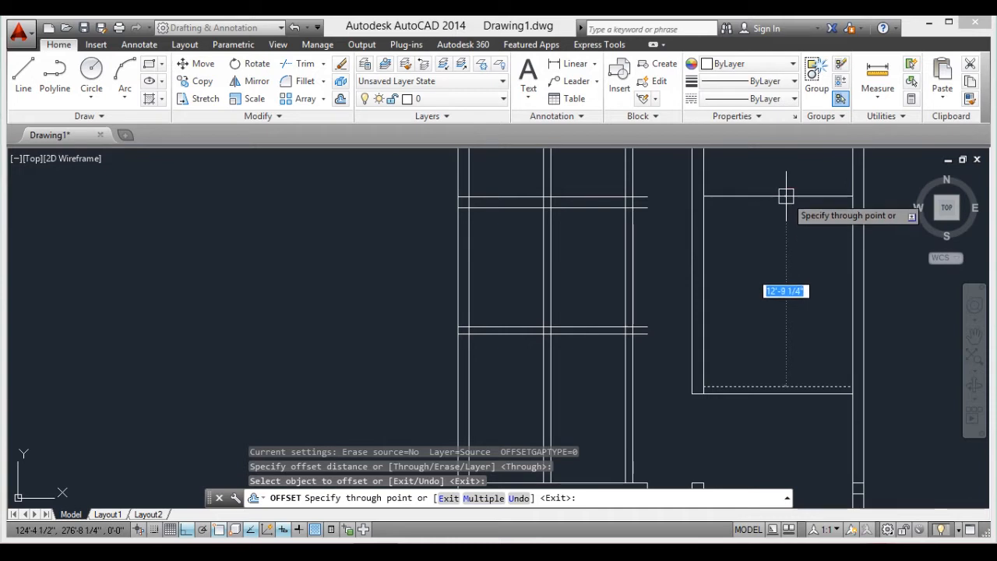
text(12')
key(Return)
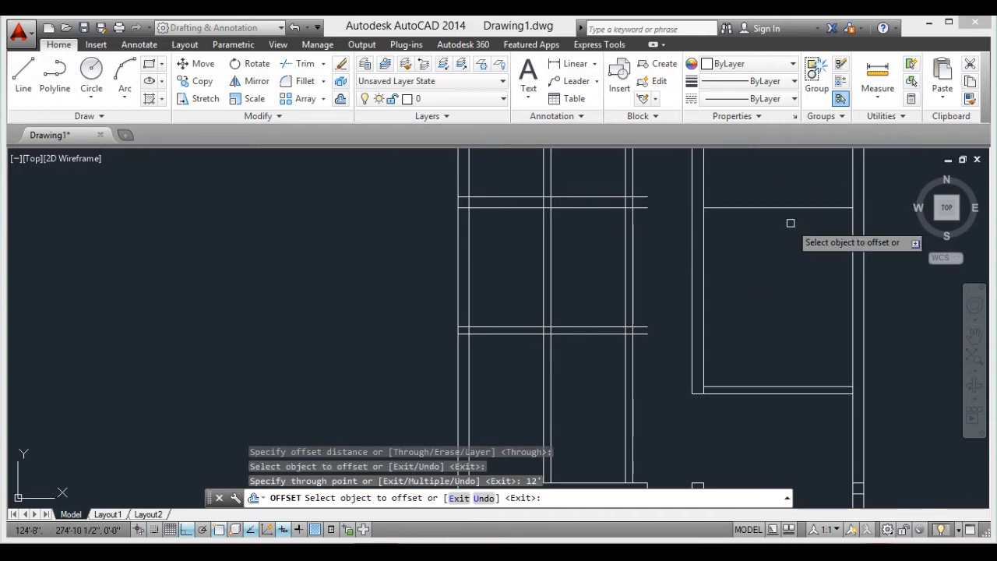
Offset the new horizontal line in the right-hand room 9" upward to form its top wall
click(745, 207)
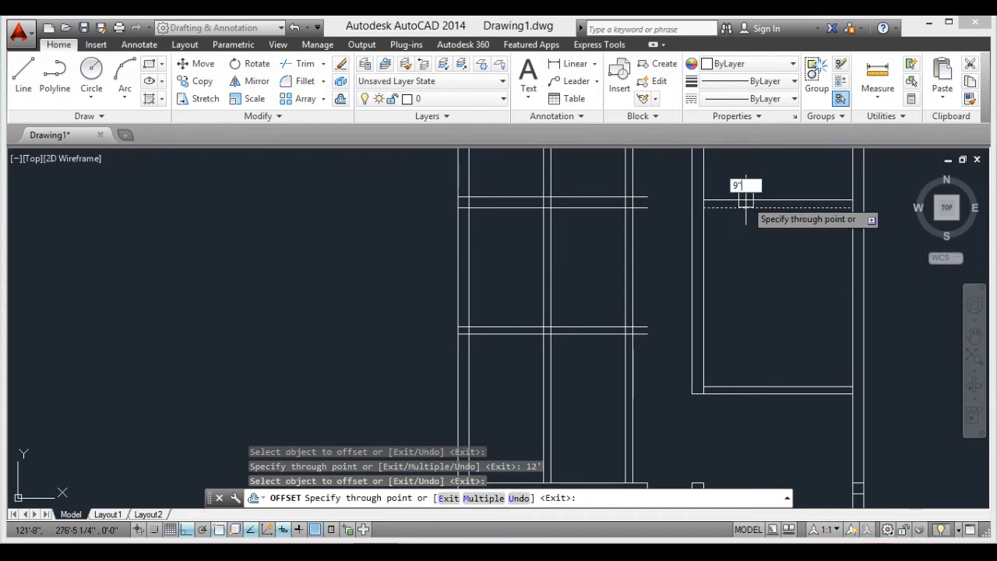
key(Return)
key(Return)
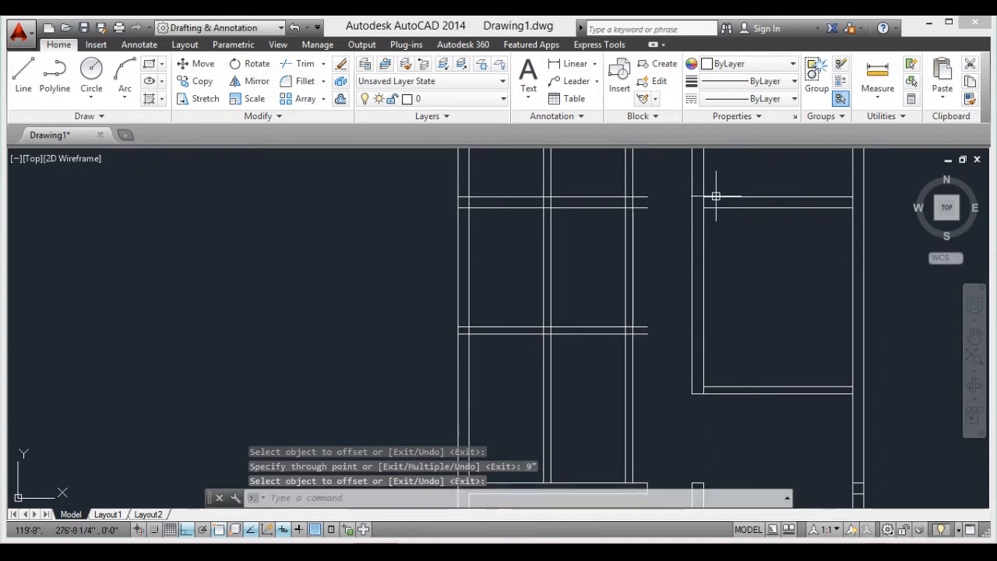
Stretch the left end of the right-hand room's upper top-wall line to the end of the left rooms' matching wall line
click(706, 198)
click(696, 196)
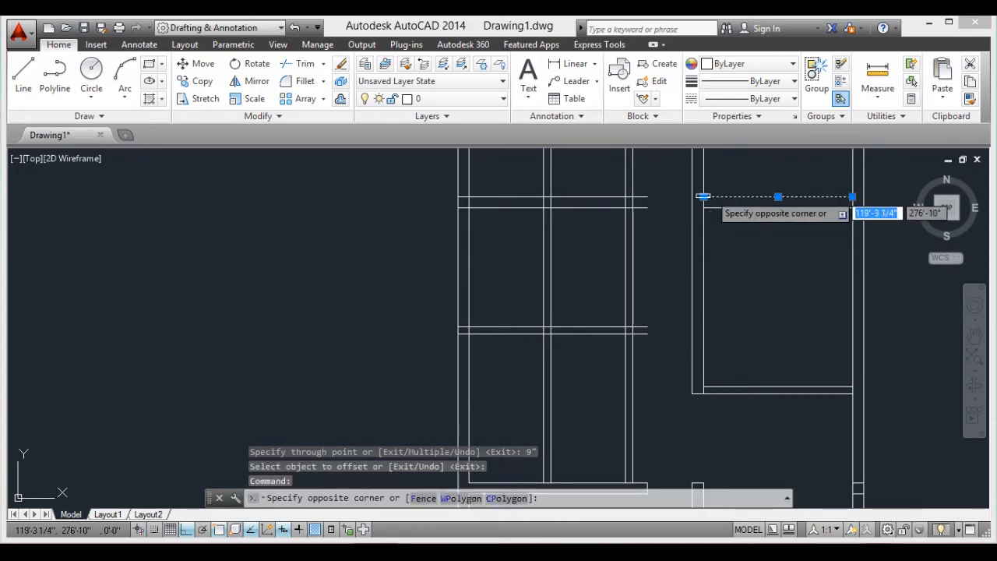
click(703, 196)
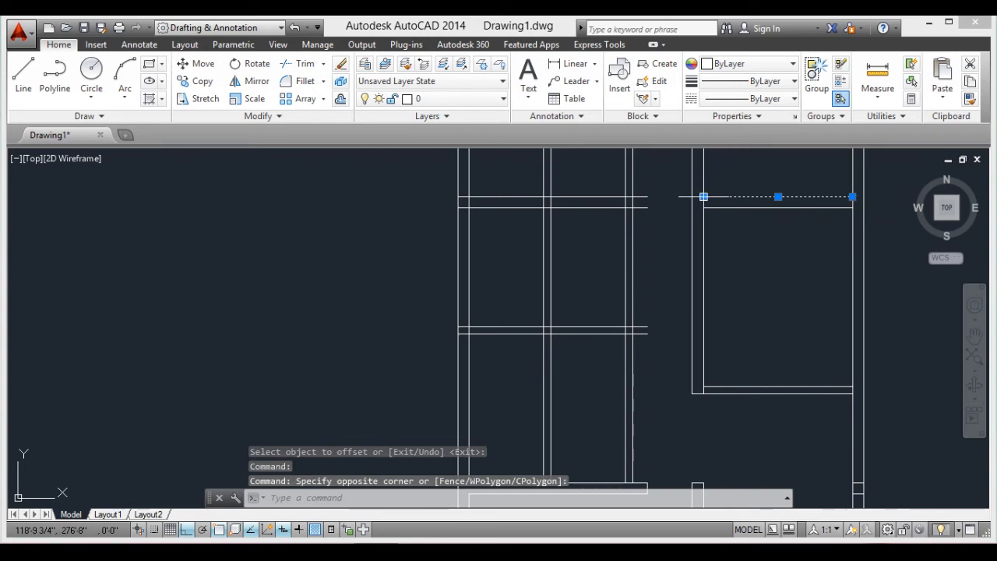
click(703, 197)
click(647, 197)
key(Return)
click(721, 207)
click(704, 204)
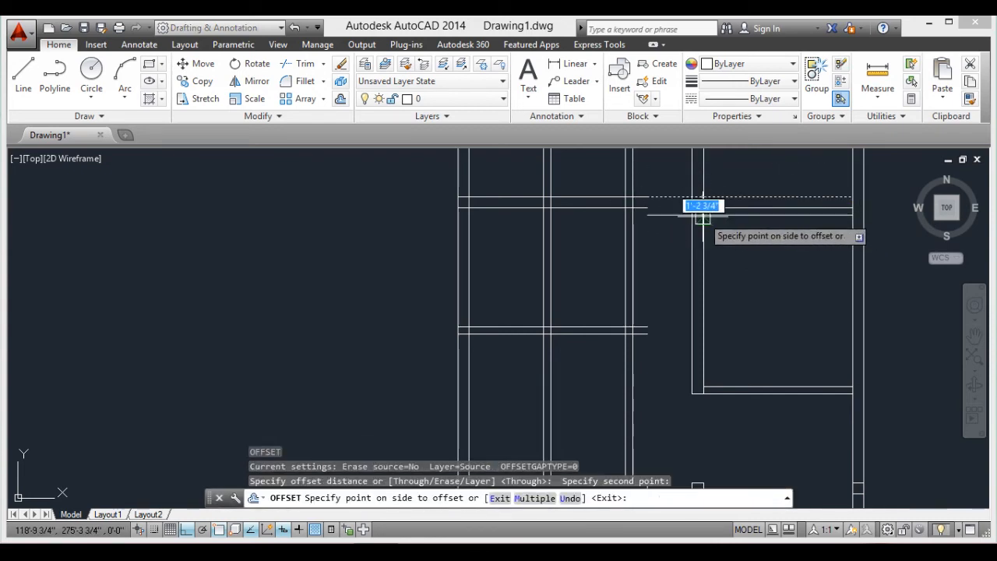
scroll(749, 204, up, 2)
scroll(749, 210, down, 3)
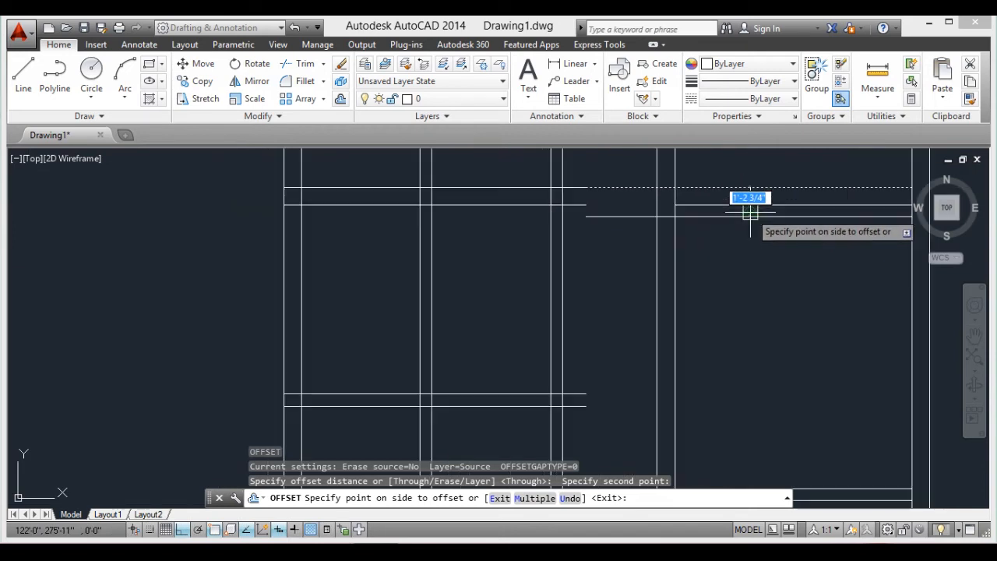
key(Escape)
Stretch the left end of the right-hand room's lower top-wall line to the end of the left rooms' matching wall line
click(700, 205)
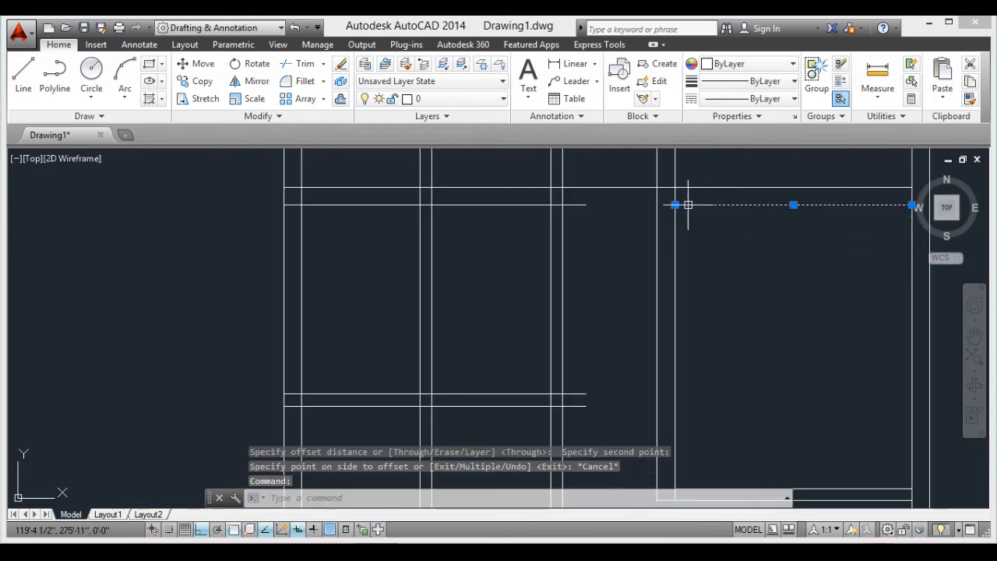
click(674, 205)
click(586, 205)
scroll(600, 225, down, 6)
scroll(612, 256, up, 4)
scroll(612, 259, down, 4)
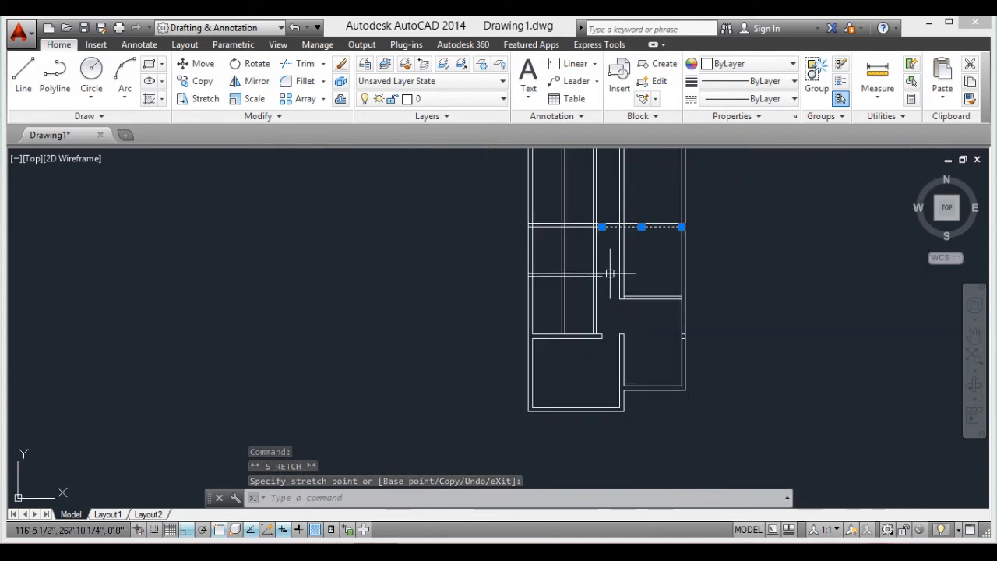
key(Escape)
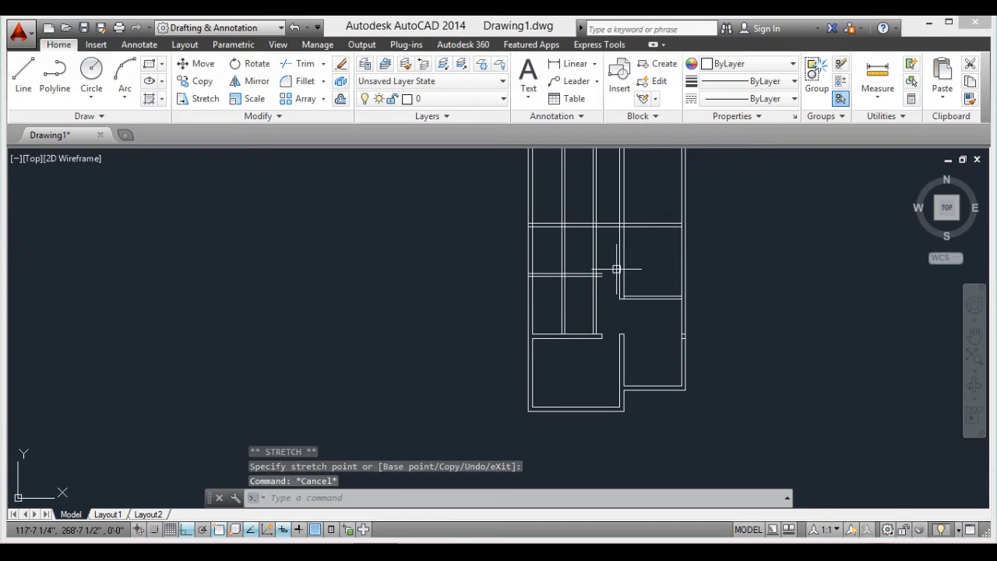
Trim all vertical wall and partition lines that extend above the joined top wall
text(tr)
key(Return)
key(Return)
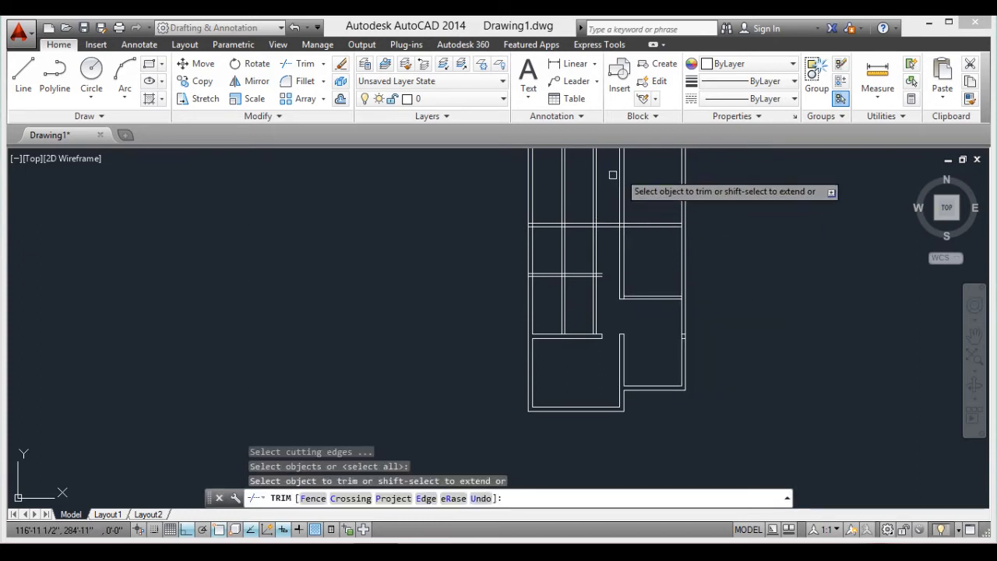
click(743, 182)
click(496, 200)
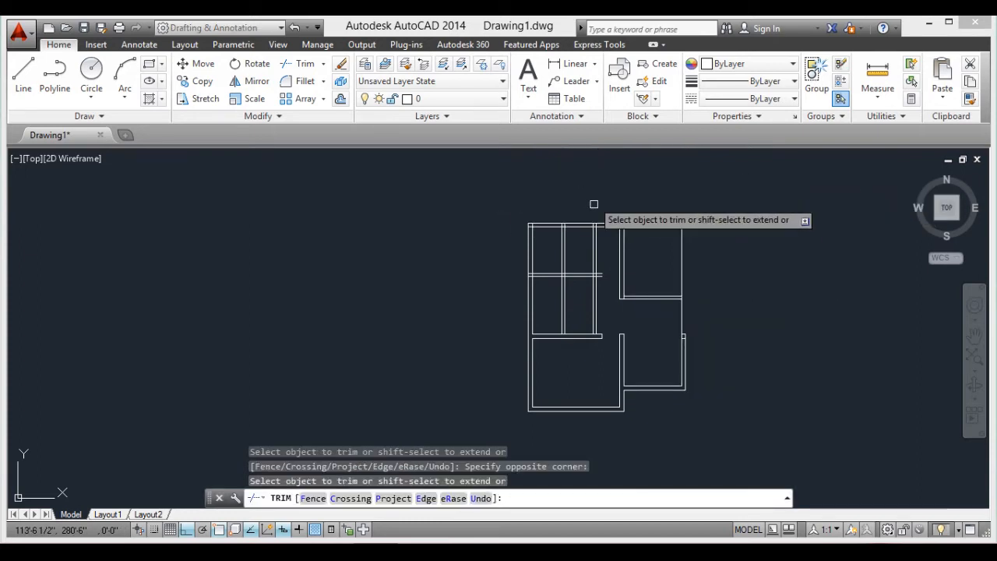
Trim the first vertical partition's two lines between the horizontal partition and the lower-left room's top wall
scroll(587, 201, up, 3)
scroll(584, 299, down, 4)
middle_drag(570, 363, 598, 296)
scroll(600, 291, up, 2)
scroll(600, 292, up, 2)
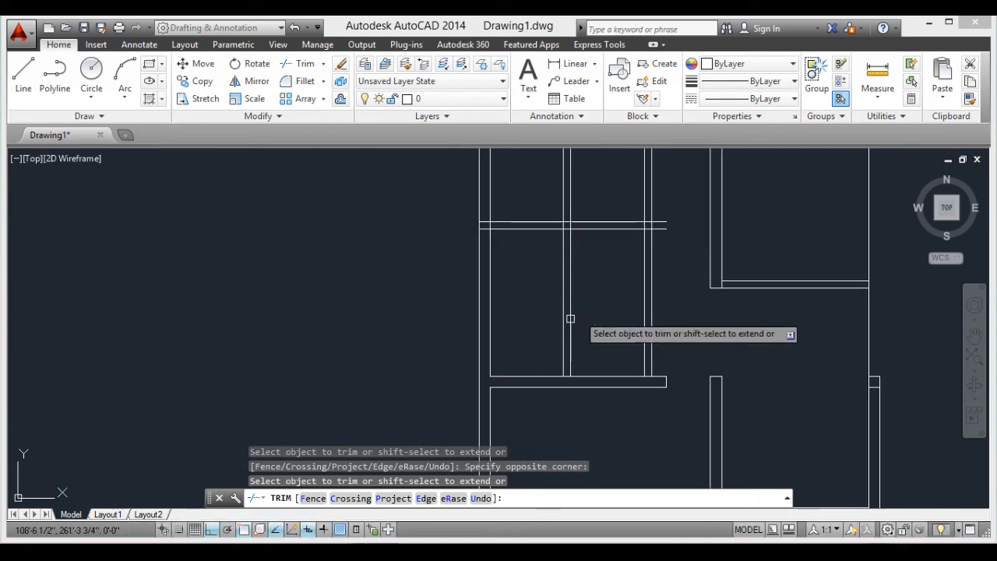
click(592, 278)
click(551, 331)
scroll(600, 282, down, 3)
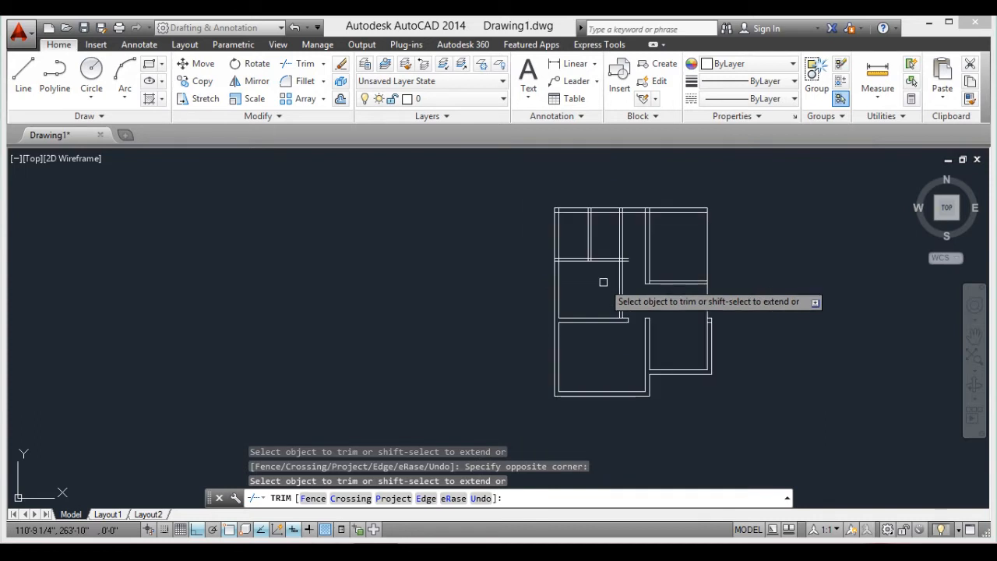
Trim the horizontal partition's ends that project past the second vertical partition
scroll(630, 302, up, 2)
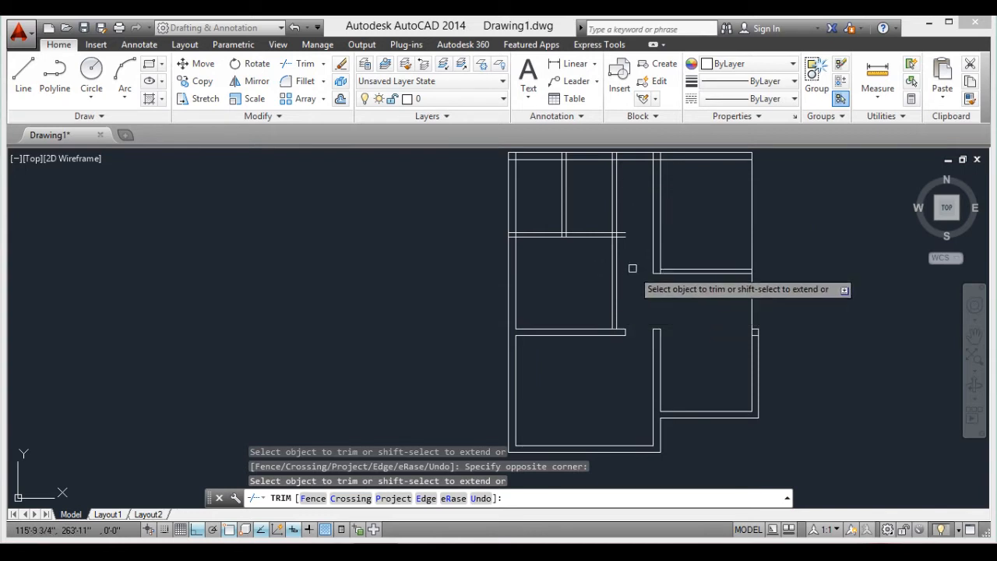
scroll(632, 266, up, 4)
click(629, 167)
click(606, 196)
scroll(619, 226, down, 3)
scroll(627, 261, down, 2)
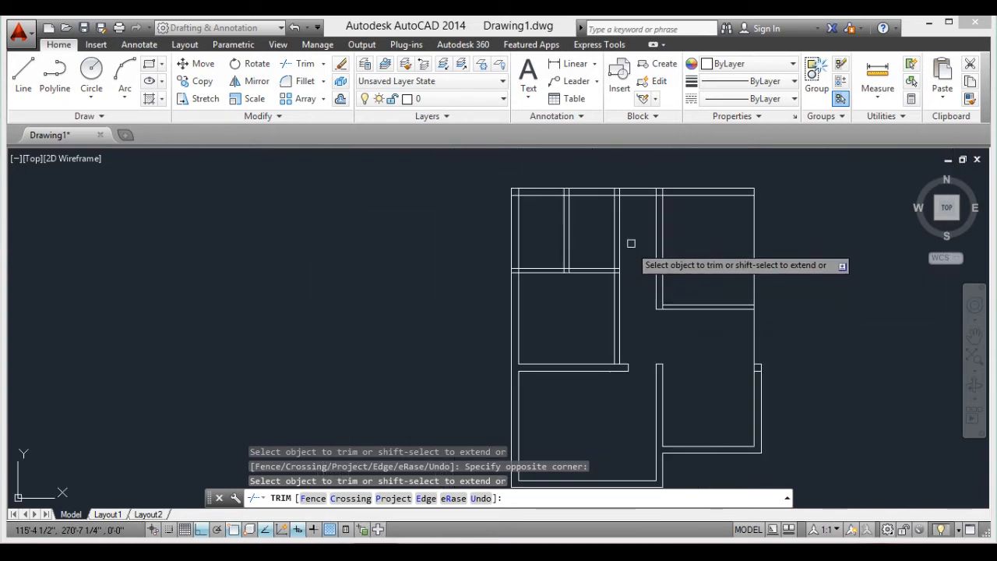
key(Escape)
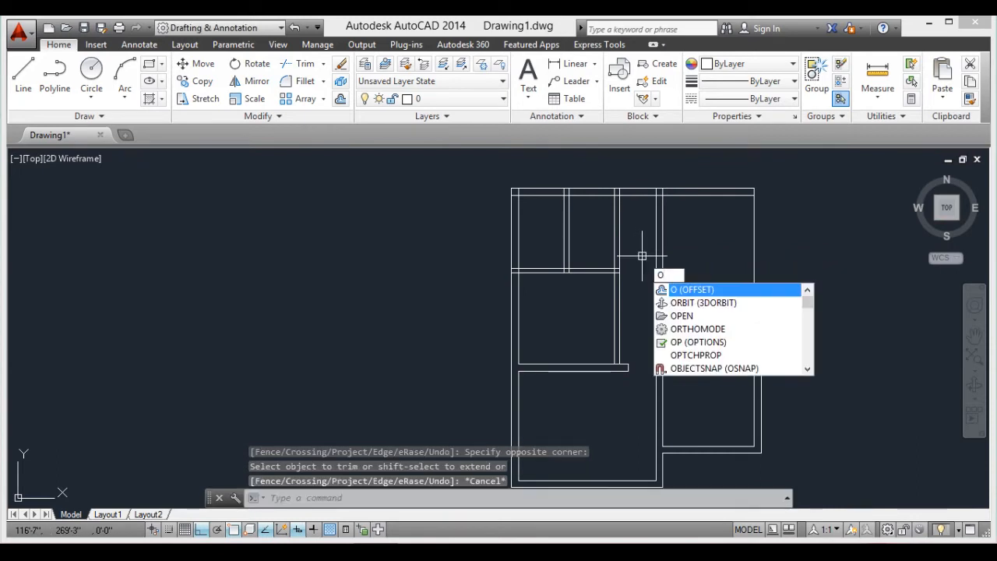
key(Return)
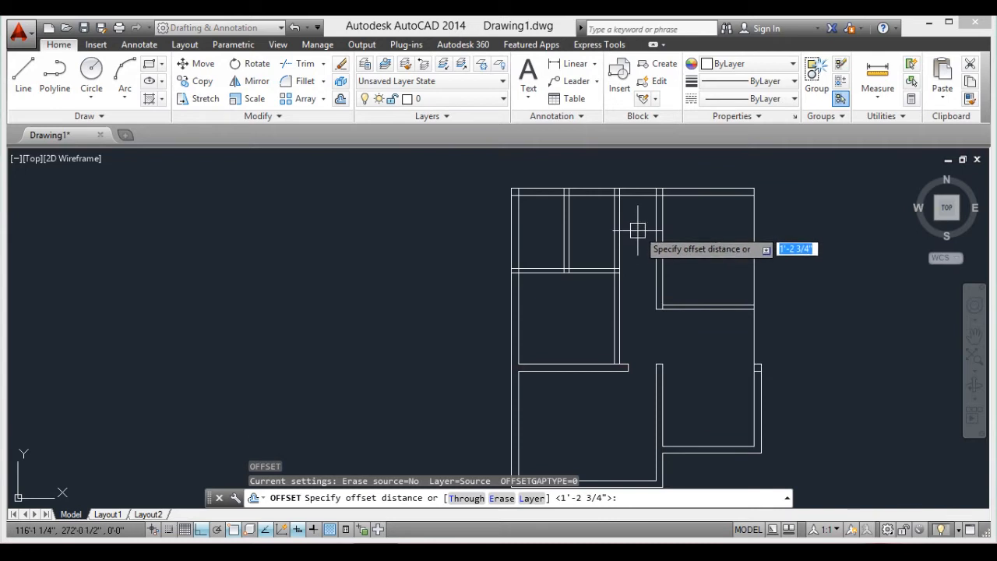
key(Return)
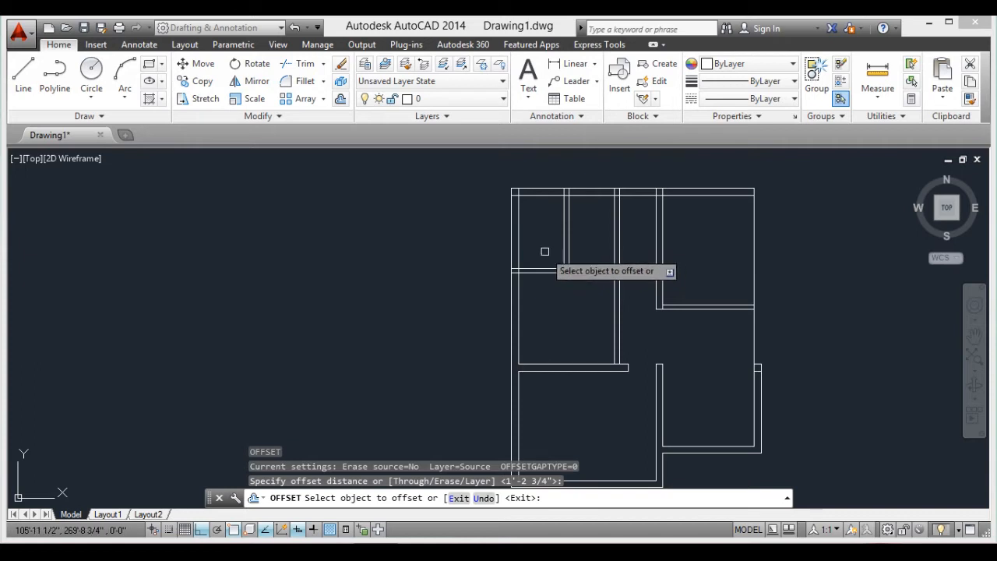
click(577, 266)
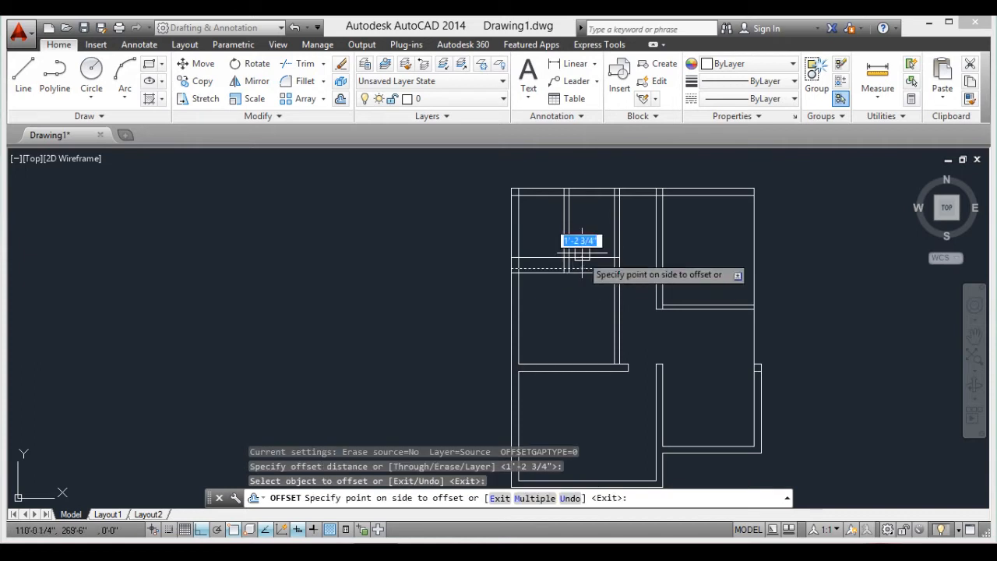
key(Return)
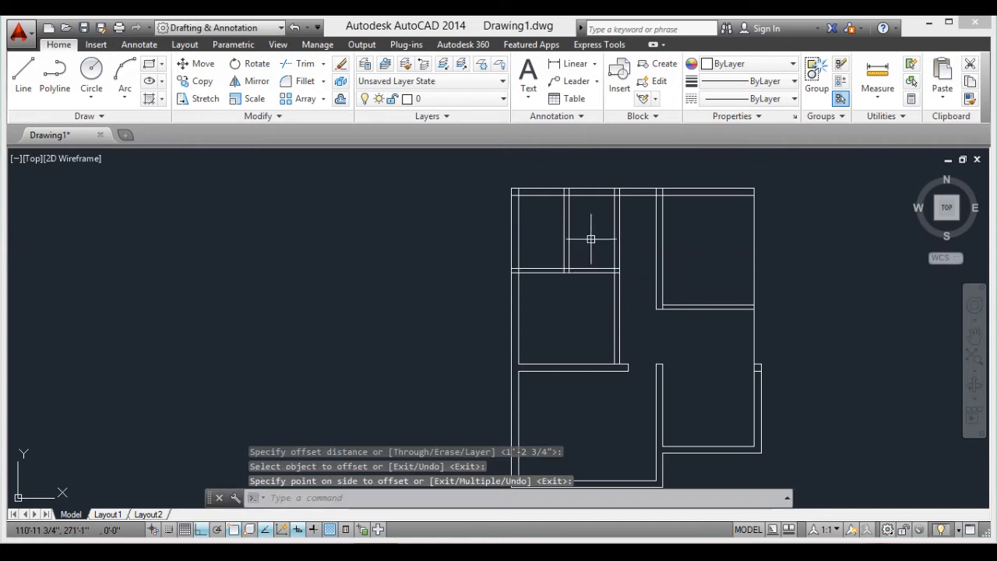
key(Return)
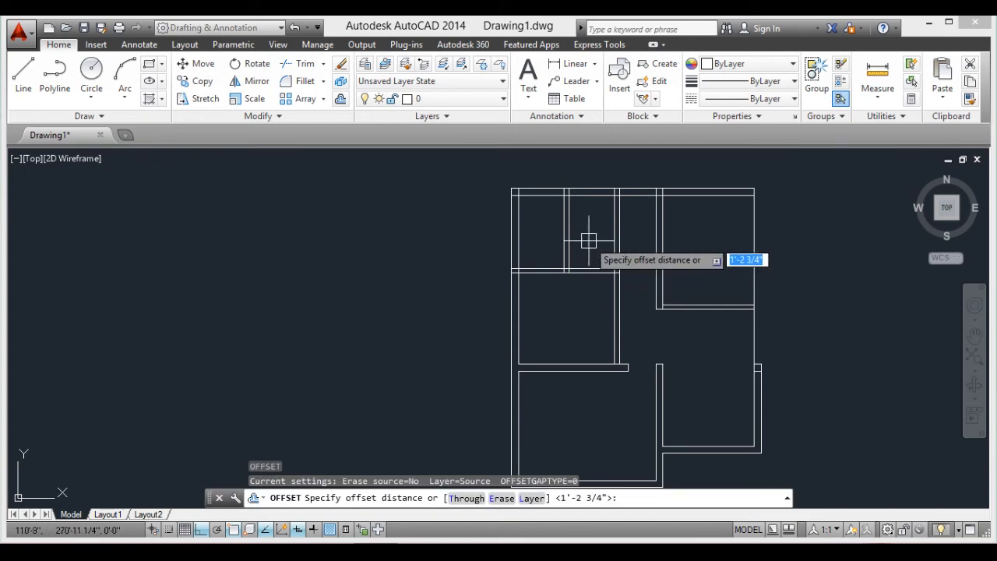
key(Escape)
Offset the upper line of the horizontal partition below the two top-left rooms 4' upward
text(O)
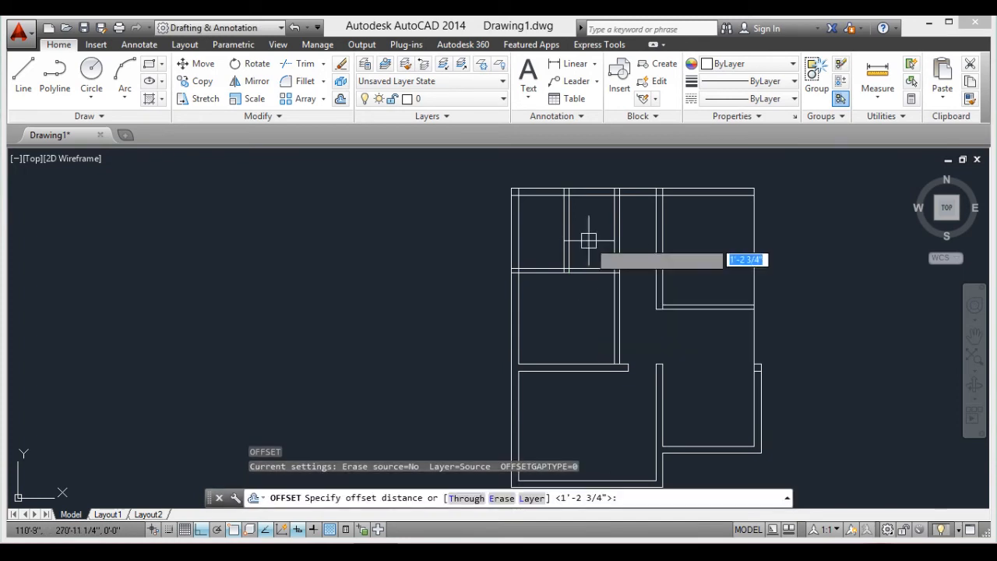
key(Return)
key(Return)
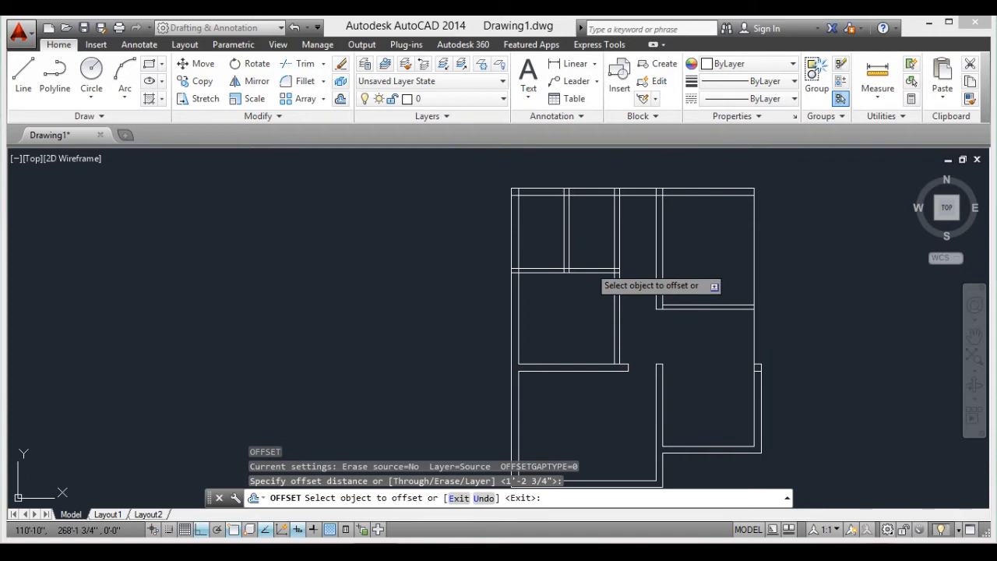
click(589, 270)
scroll(589, 241, up, 6)
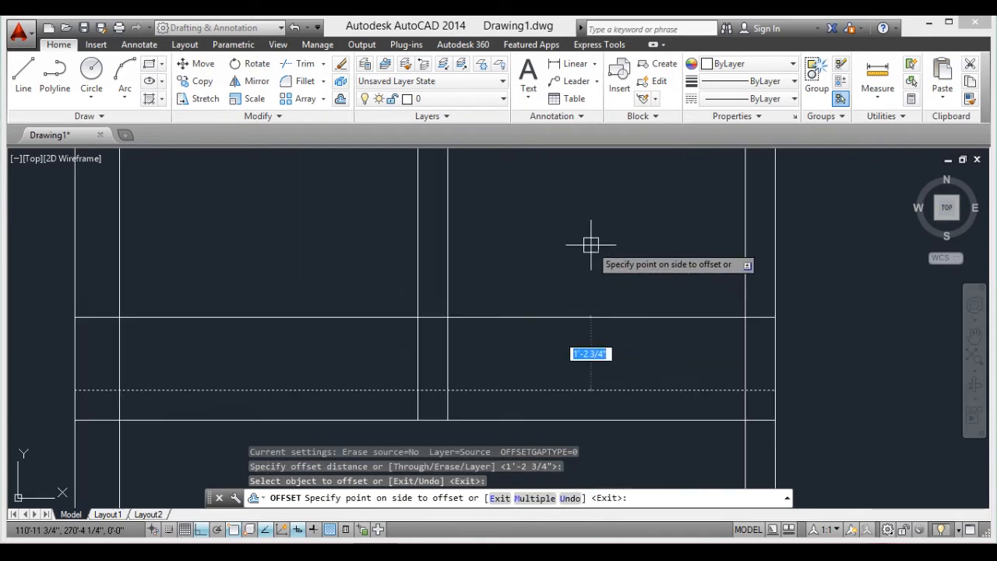
scroll(594, 248, down, 3)
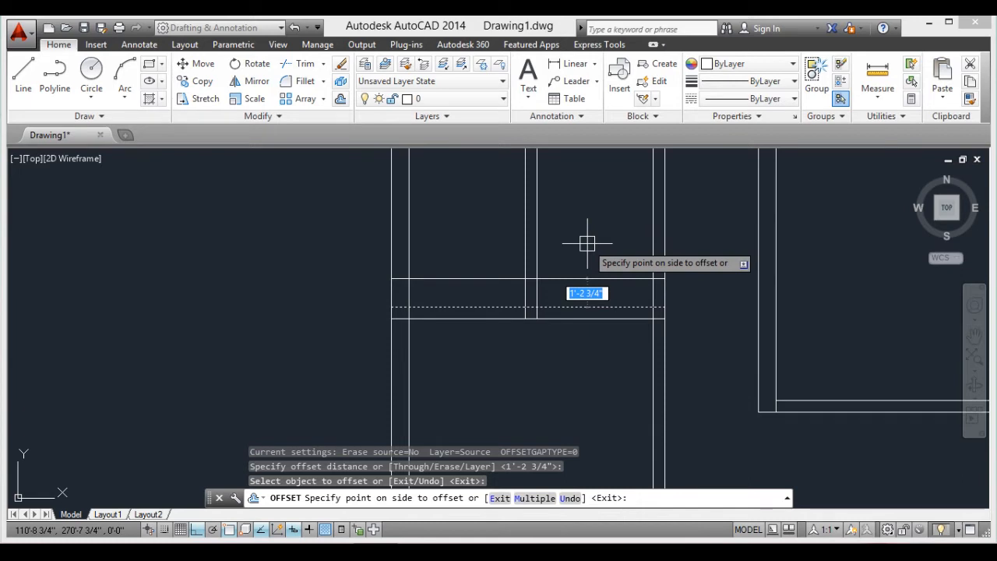
key(Return)
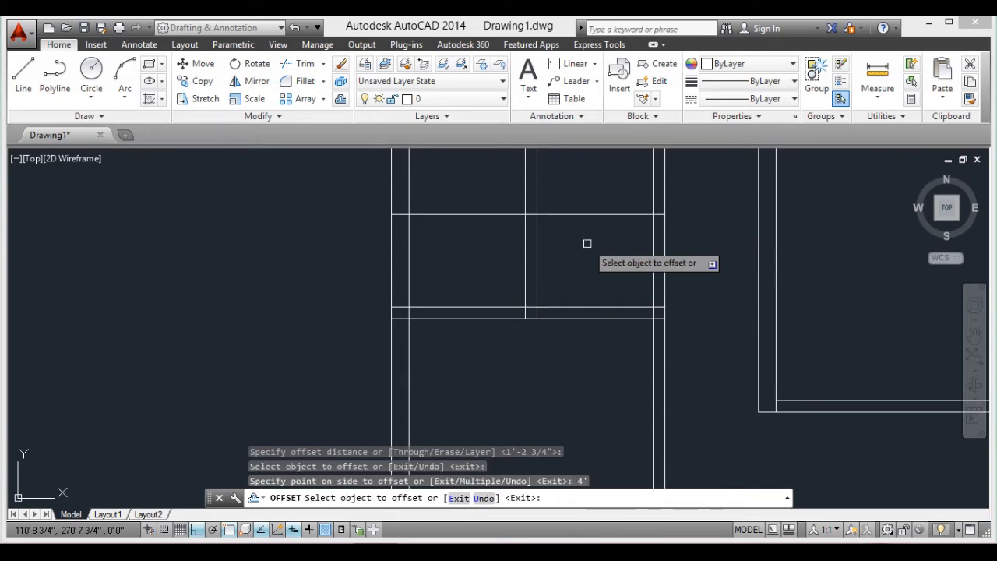
key(Return)
Offset the new horizontal line across the top-left rooms 6" upward to give the partition its thickness
key(Return)
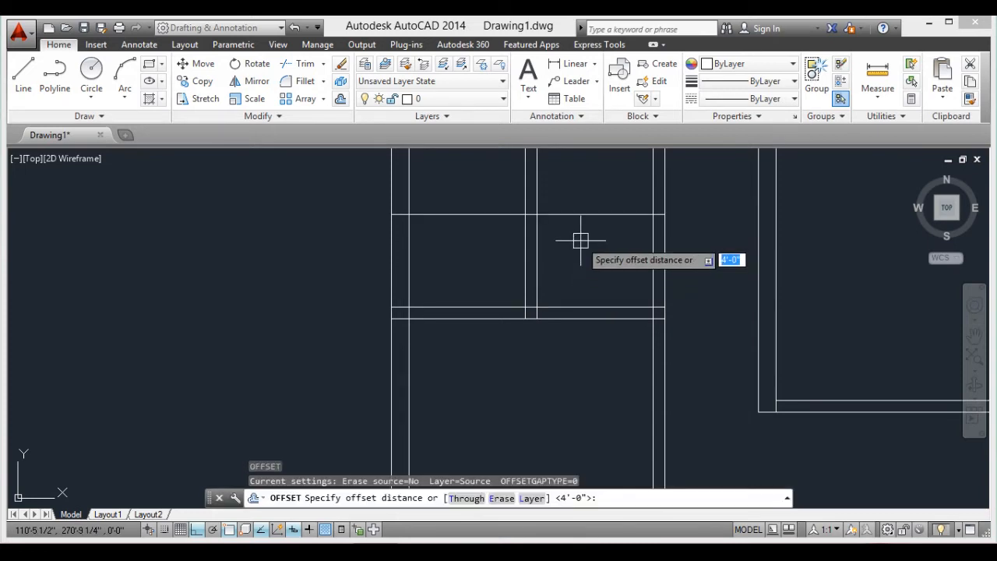
key(Return)
click(556, 214)
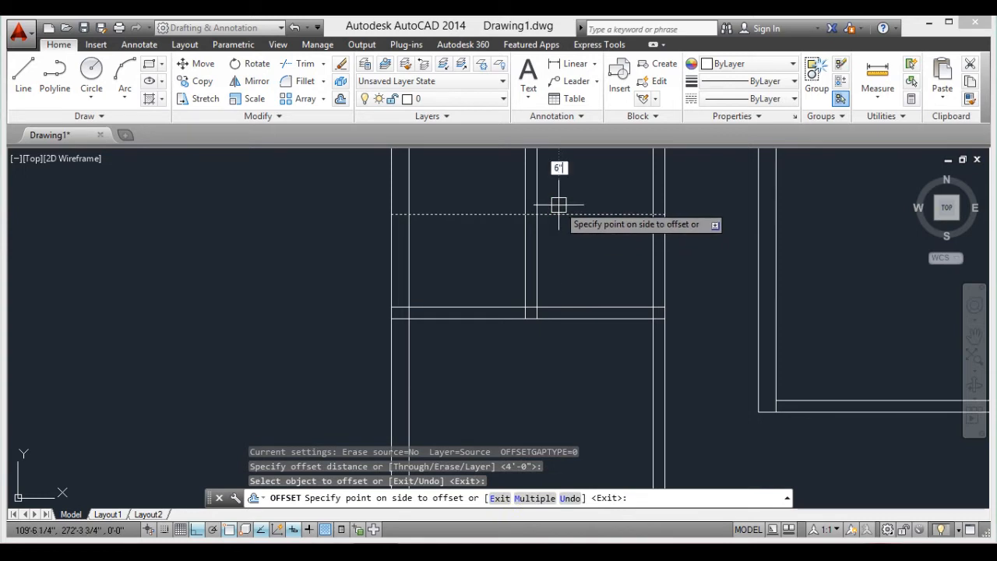
key(Return)
scroll(591, 222, down, 3)
scroll(603, 200, up, 3)
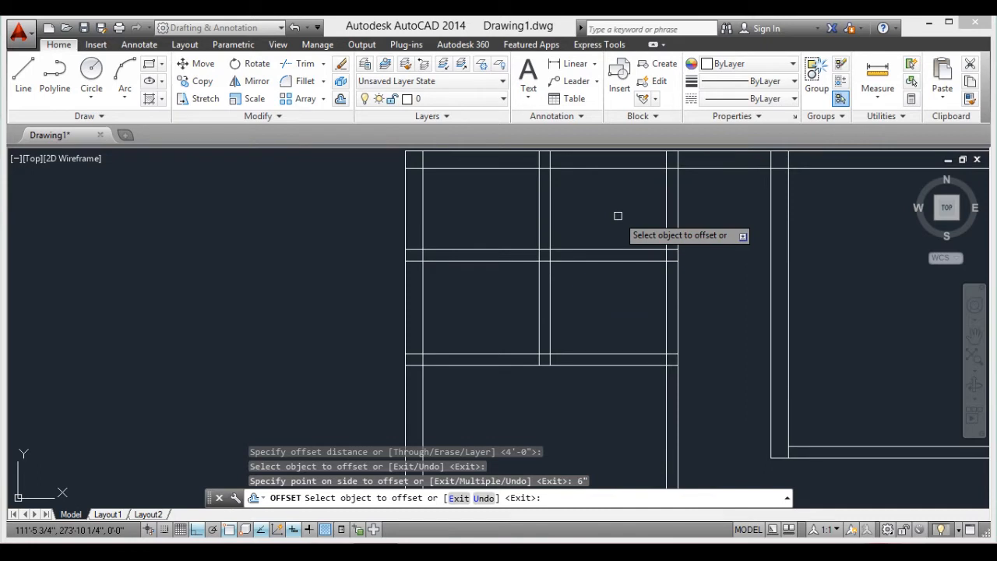
key(Escape)
middle_click(586, 205)
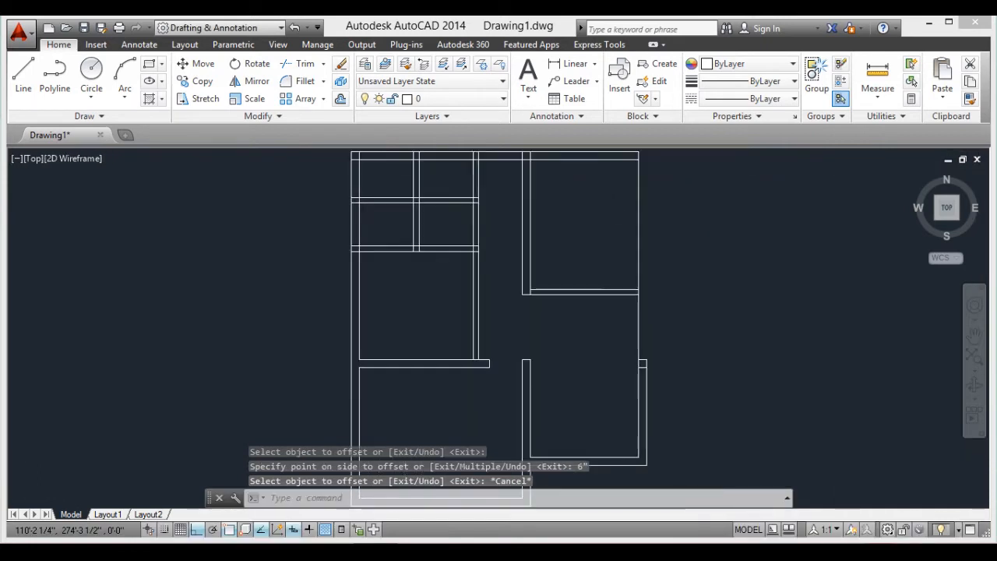
Trim the second vertical partition's two lines between the upper and lower horizontal partitions
scroll(438, 208, up, 3)
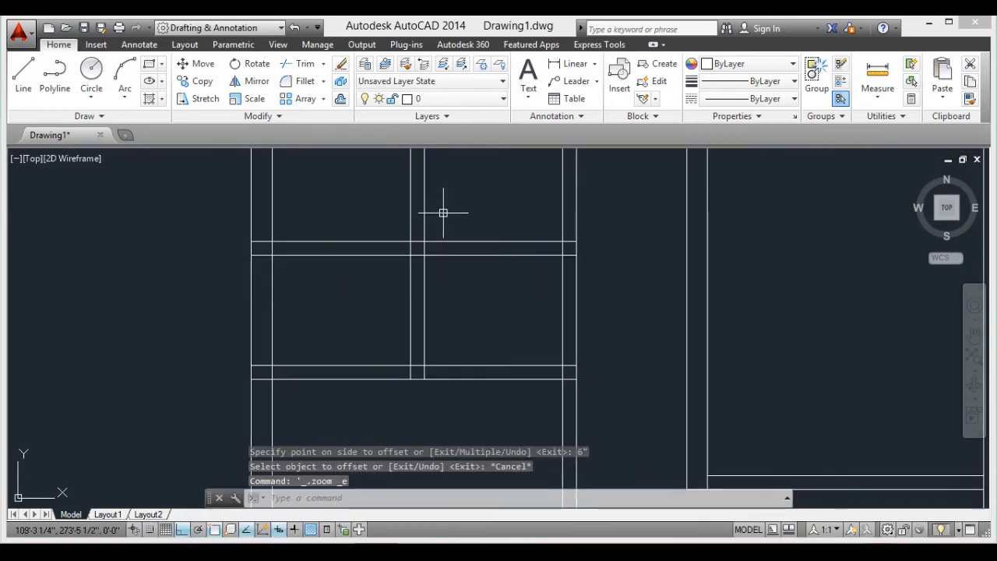
scroll(478, 278, down, 4)
key(Return)
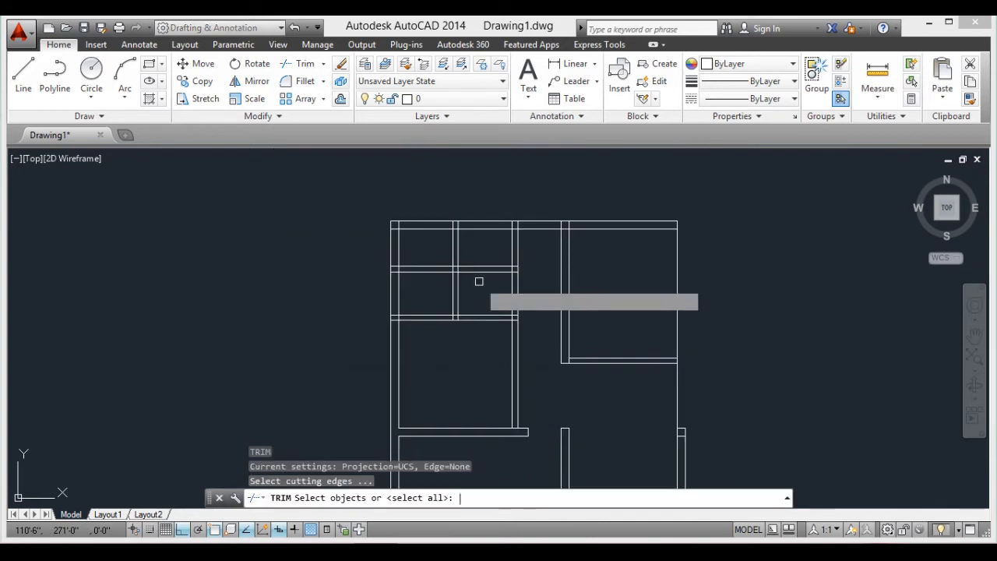
key(Return)
scroll(462, 289, up, 3)
scroll(475, 300, down, 3)
scroll(484, 304, up, 2)
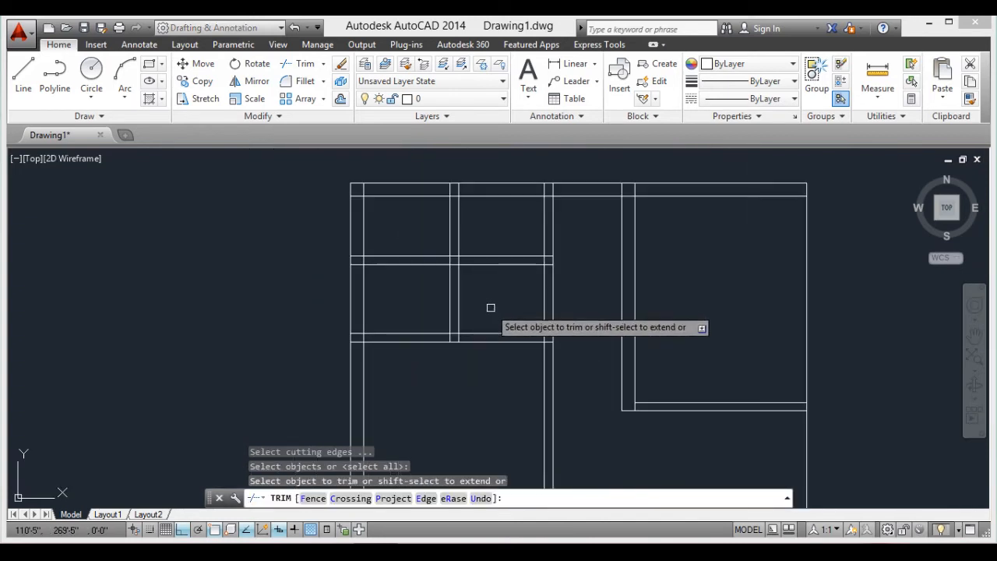
click(576, 284)
click(439, 231)
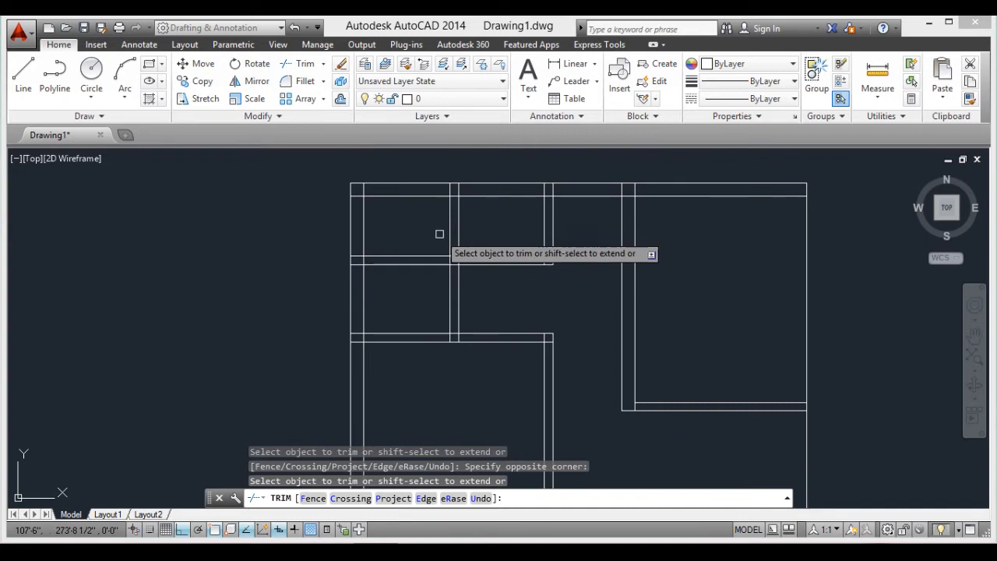
Trim the first vertical partition's two lines between the upper horizontal partition and the top wall
scroll(433, 256, up, 3)
click(508, 201)
click(444, 216)
middle_drag(486, 204, 499, 228)
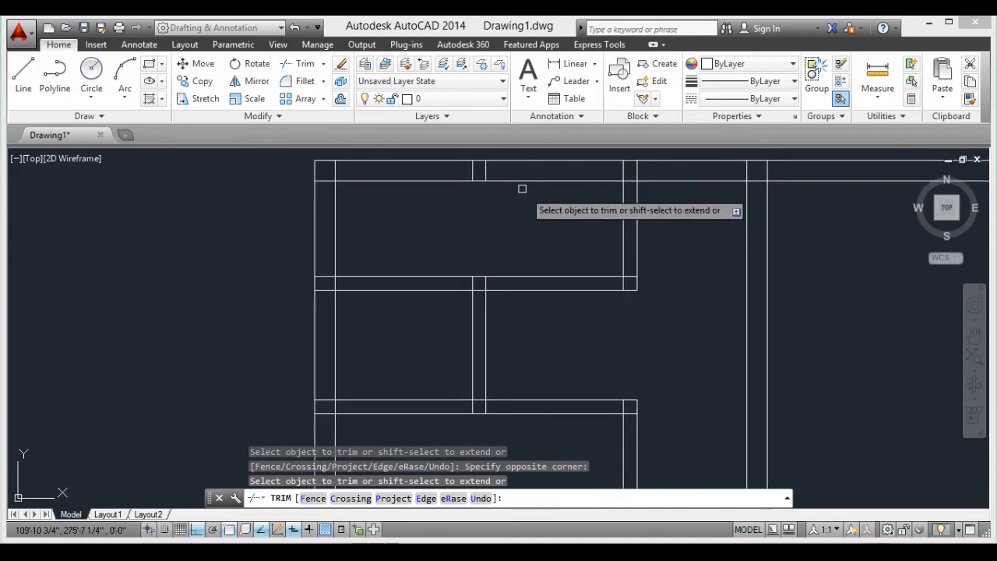
Trim the crossing inner wall lines at the plan's top-left corner
scroll(325, 183, up, 3)
click(325, 182)
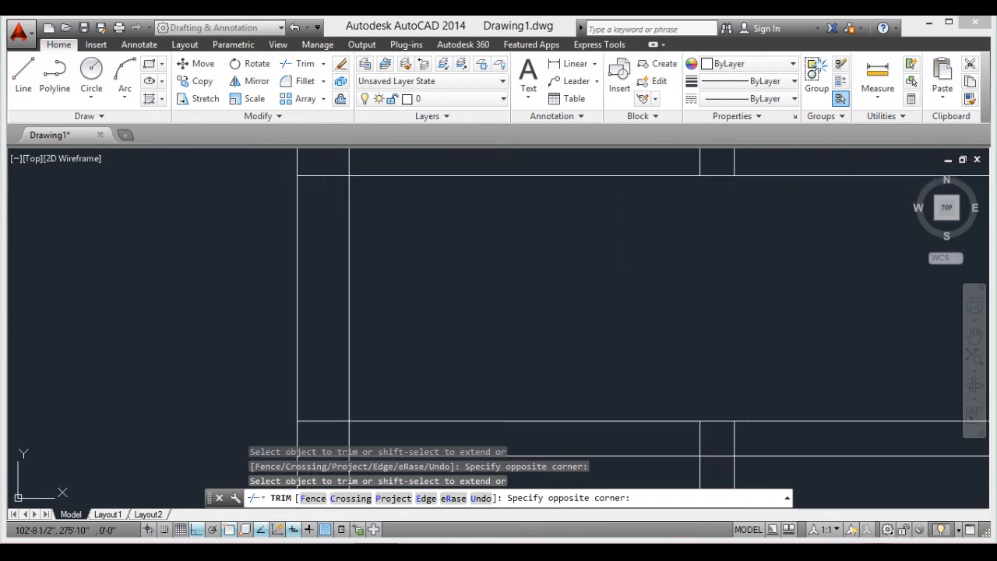
click(329, 160)
scroll(372, 280, down, 4)
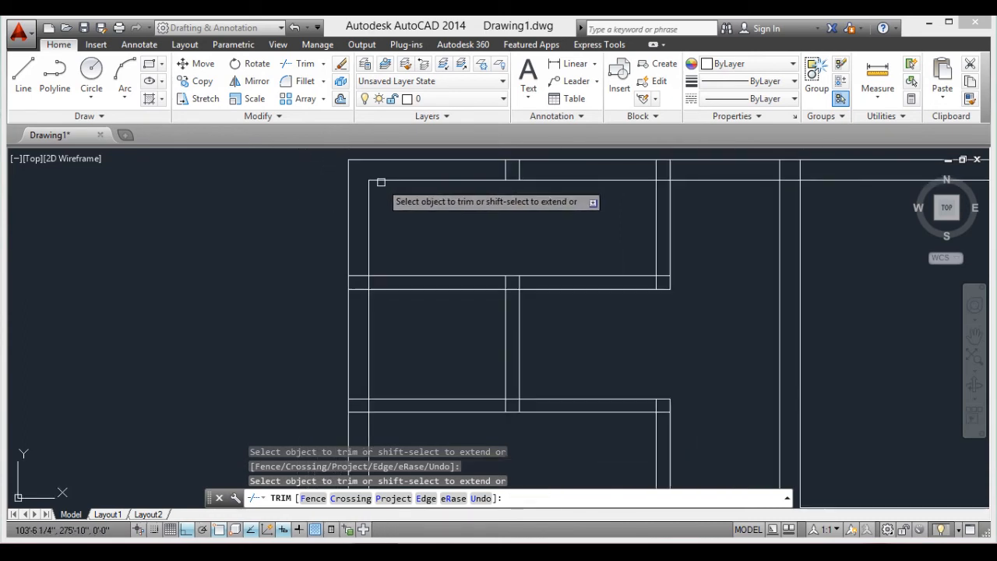
Trim the upper horizontal partition's ends inside the left wall and open the inner wall line between them
scroll(372, 280, up, 3)
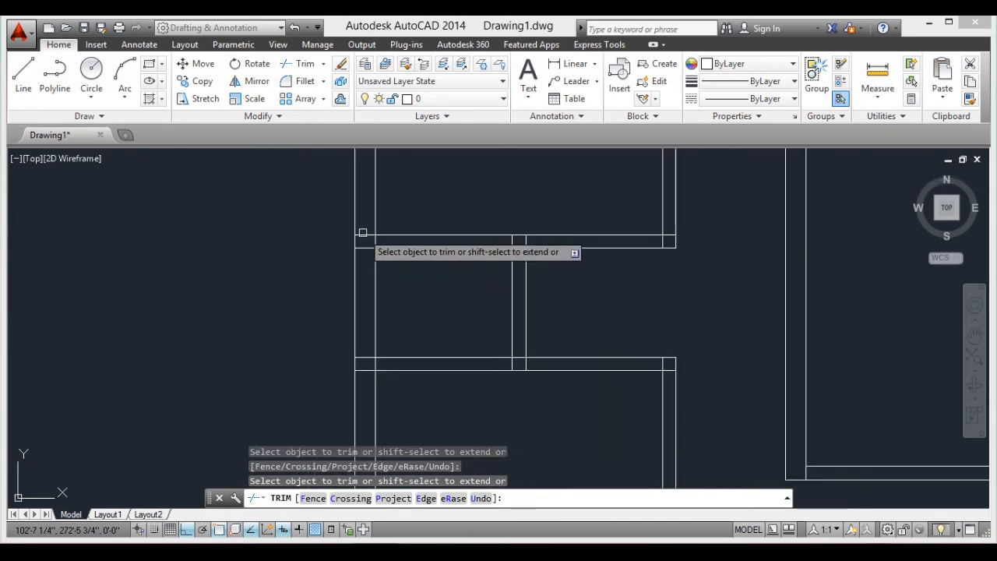
click(365, 234)
click(364, 248)
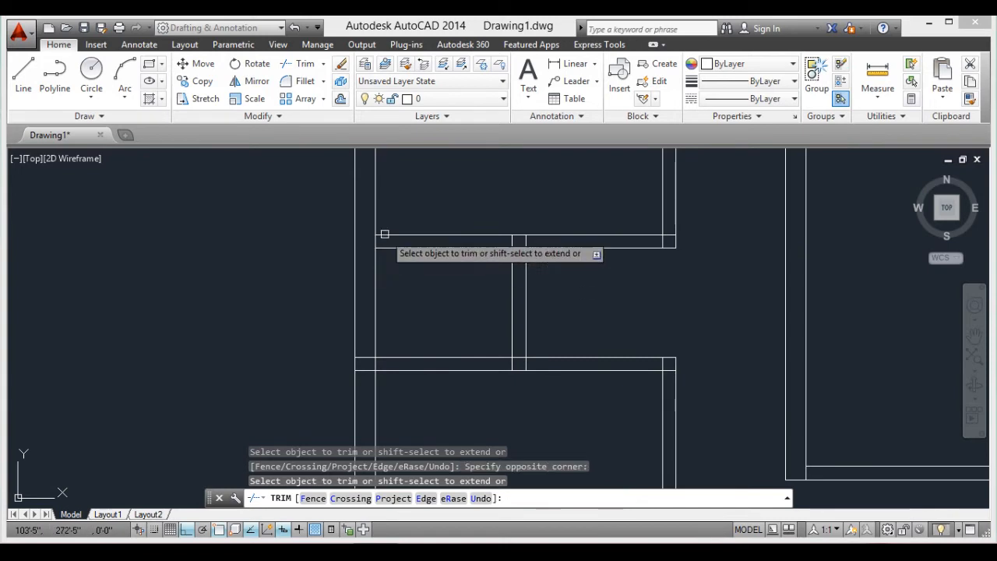
scroll(367, 244, up, 3)
click(380, 239)
scroll(438, 240, down, 1)
scroll(452, 244, down, 1)
Trim the overlapping lines where the upper horizontal partition meets the first and second vertical partitions
scroll(567, 241, up, 1)
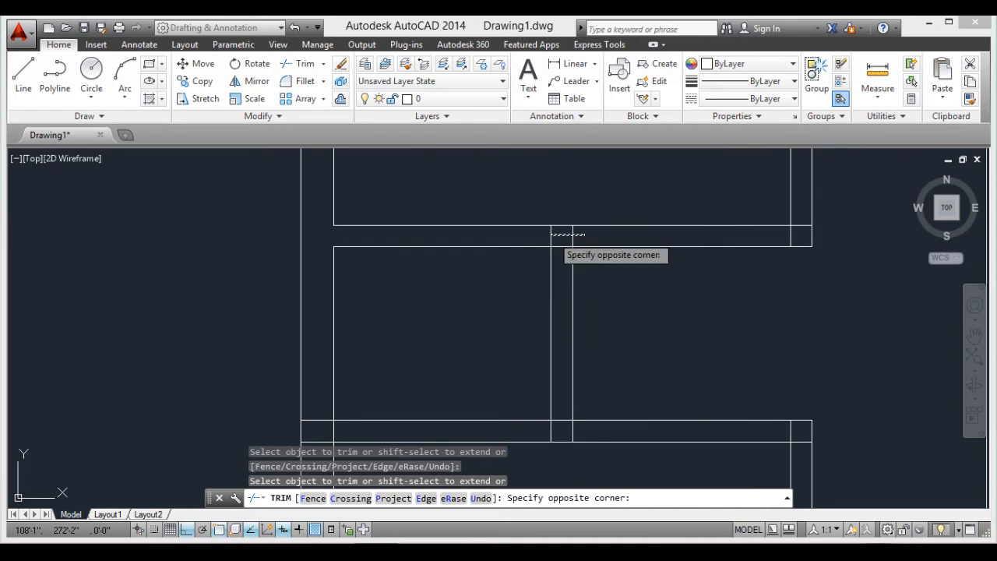
click(555, 245)
click(559, 246)
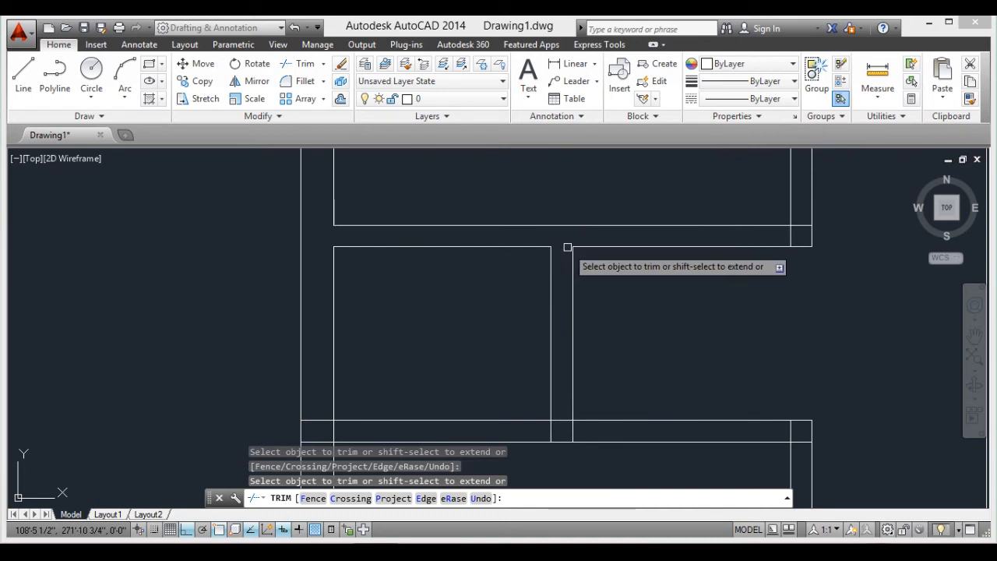
scroll(583, 245, down, 2)
scroll(714, 231, up, 2)
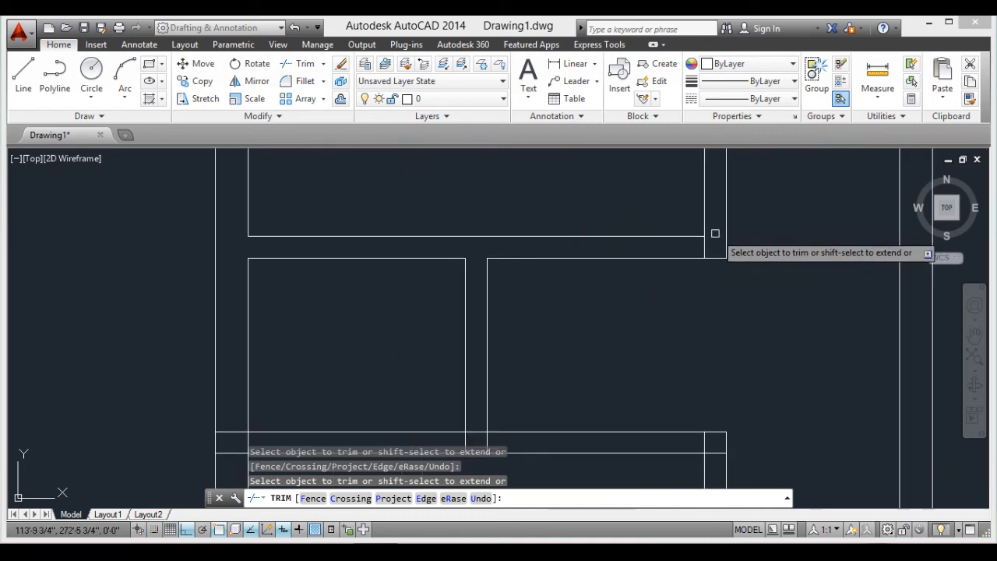
scroll(703, 243, down, 2)
Trim the overlapping lines where the lower horizontal partition meets the first vertical partition and the left wall
scroll(580, 367, up, 4)
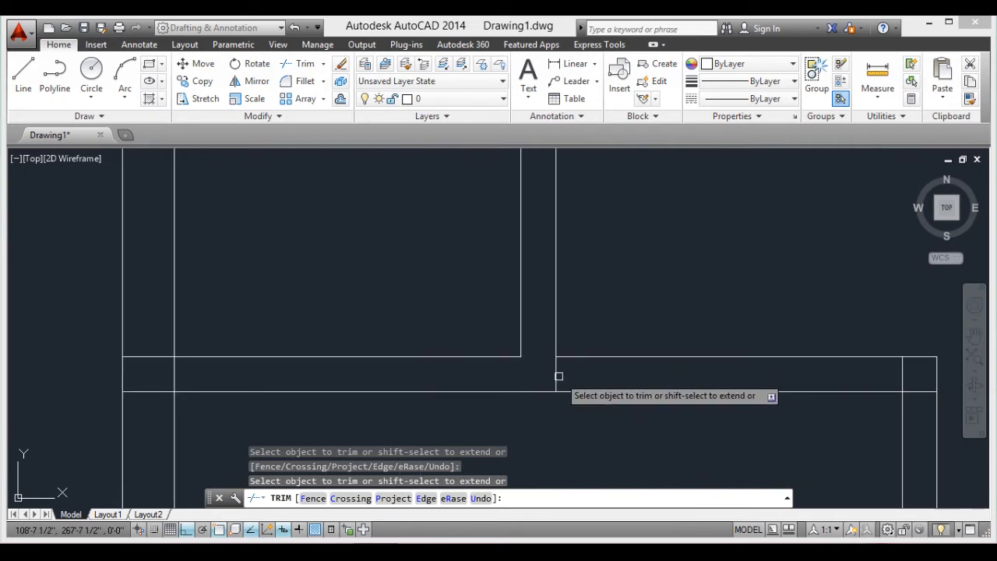
click(150, 342)
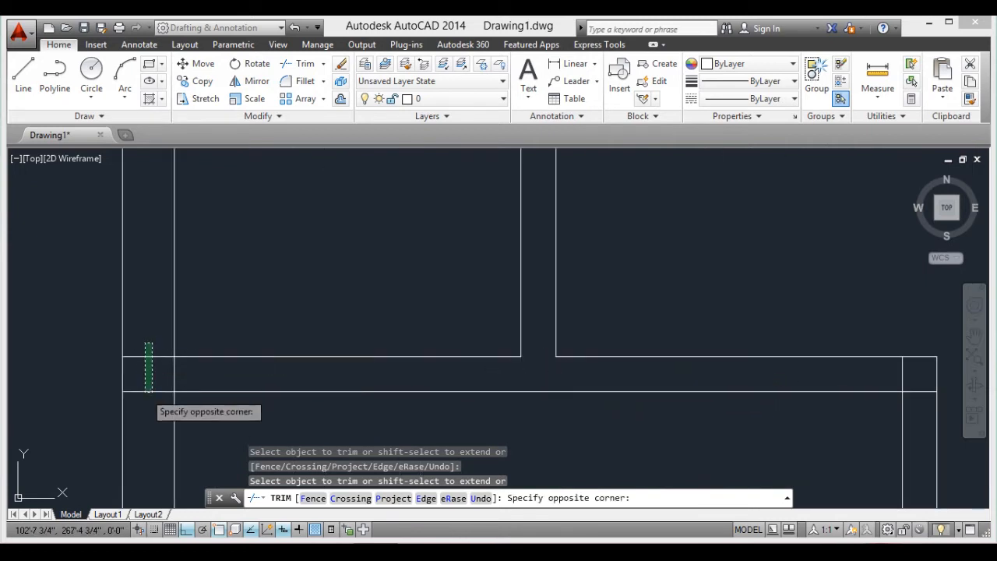
click(141, 424)
click(169, 374)
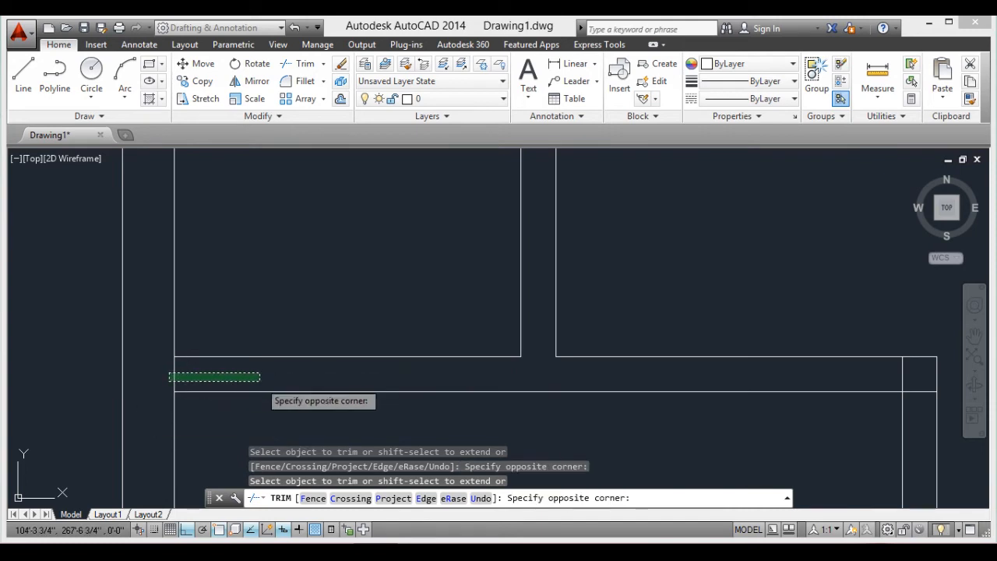
click(204, 371)
Trim the overlapping lines at the corner of the lower horizontal partition and the second vertical partition
scroll(387, 378, down, 7)
scroll(393, 379, up, 8)
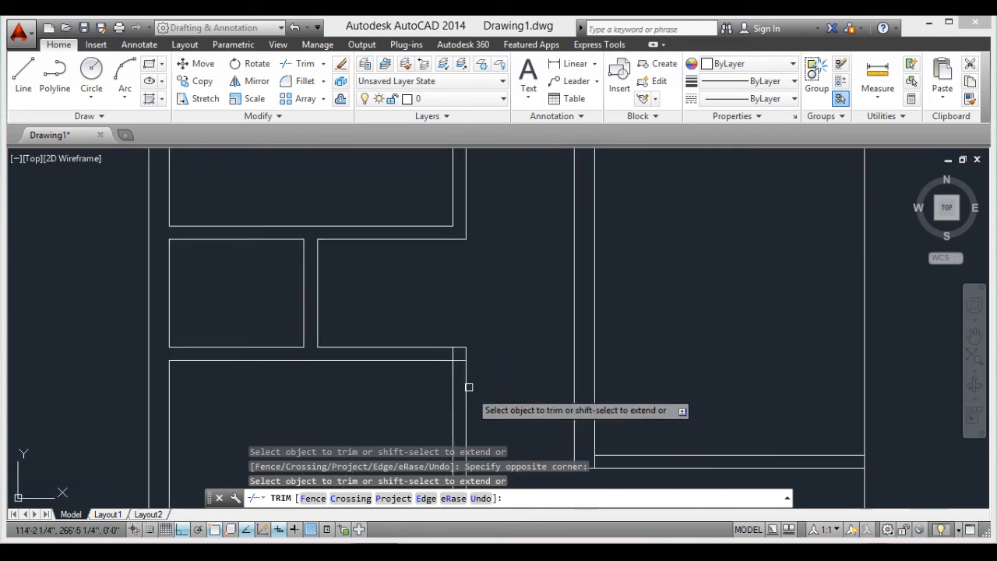
click(446, 342)
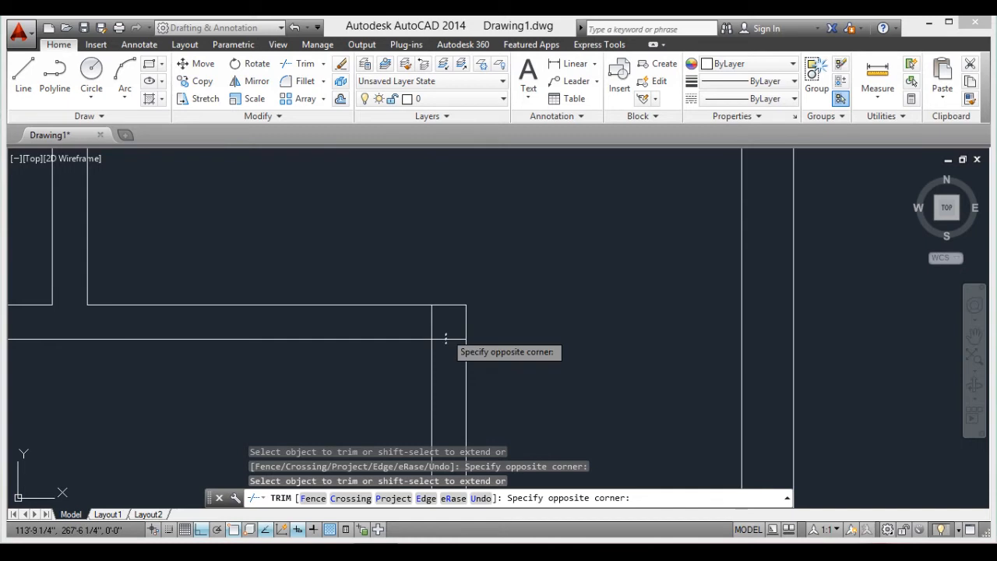
click(431, 319)
Trim the second vertical partition's lines and the right-hand room's left wall lines inside the top wall
scroll(436, 319, down, 5)
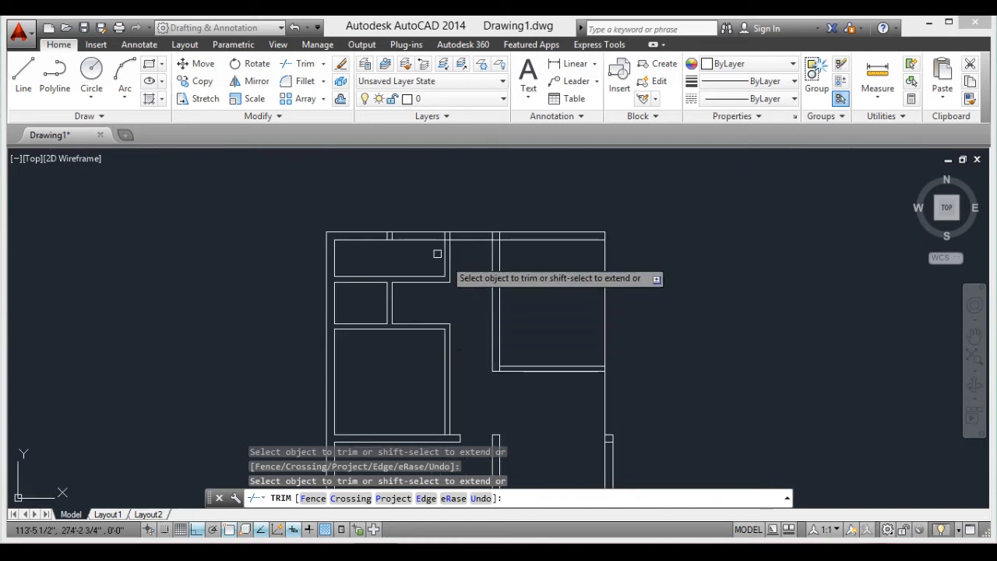
scroll(437, 254, up, 4)
scroll(556, 233, up, 2)
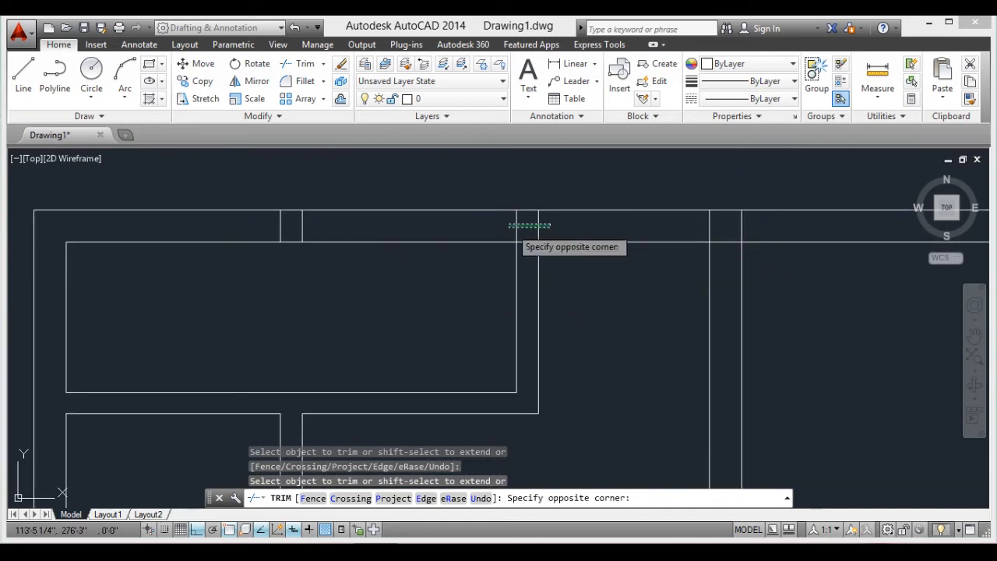
click(516, 226)
click(774, 221)
click(696, 226)
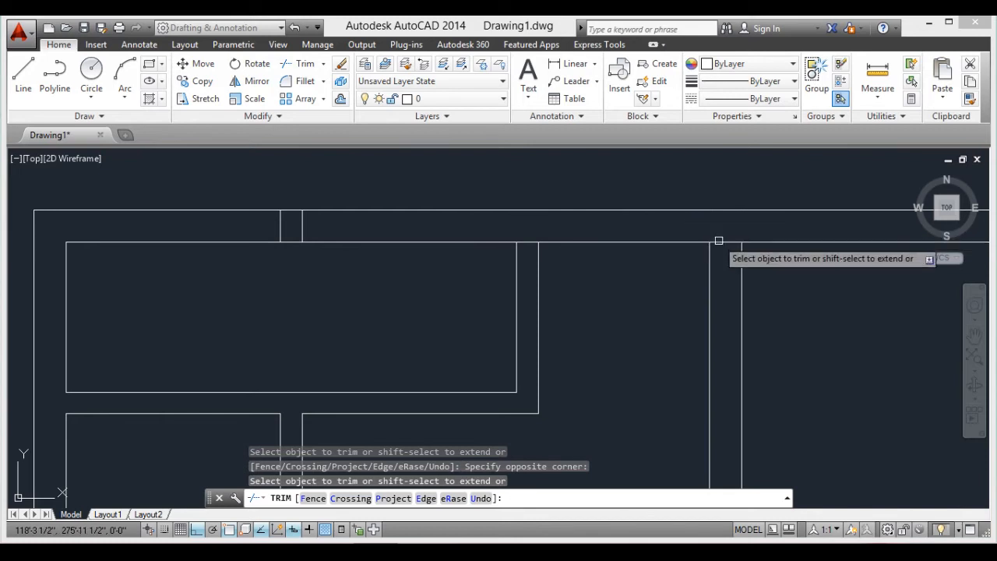
scroll(728, 249, down, 5)
scroll(763, 318, down, 3)
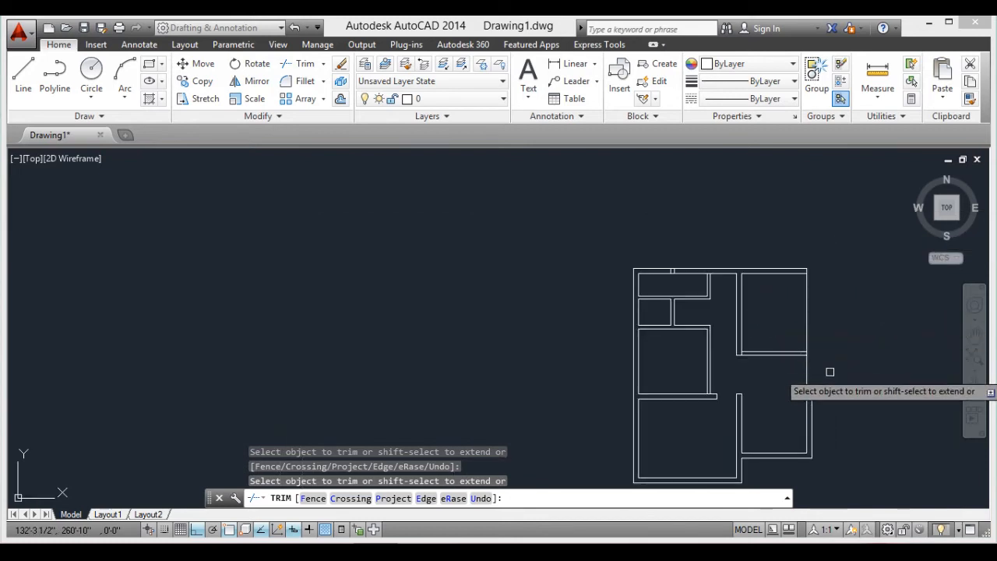
Offset the right-hand room's right wall line 9" outward to form the outer face of the wall
middle_drag(829, 374, 770, 349)
scroll(780, 317, up, 4)
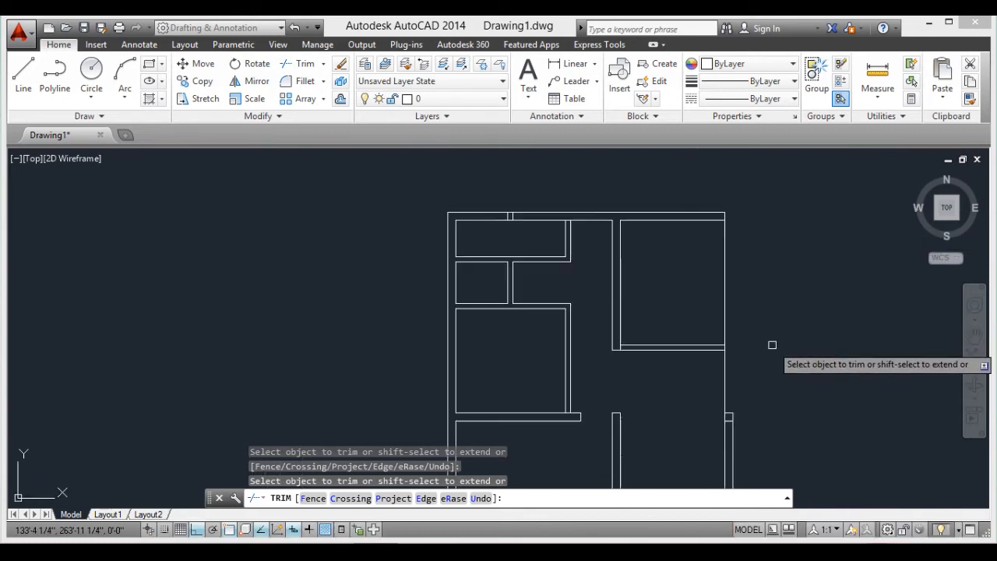
scroll(769, 342, down, 4)
middle_drag(760, 338, 676, 313)
scroll(721, 320, up, 4)
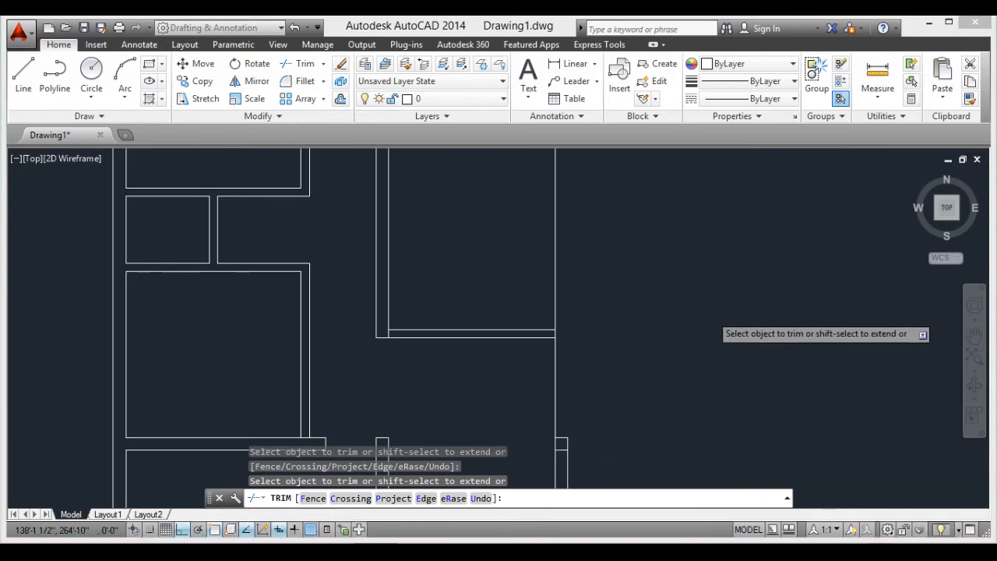
scroll(712, 313, down, 2)
key(Escape)
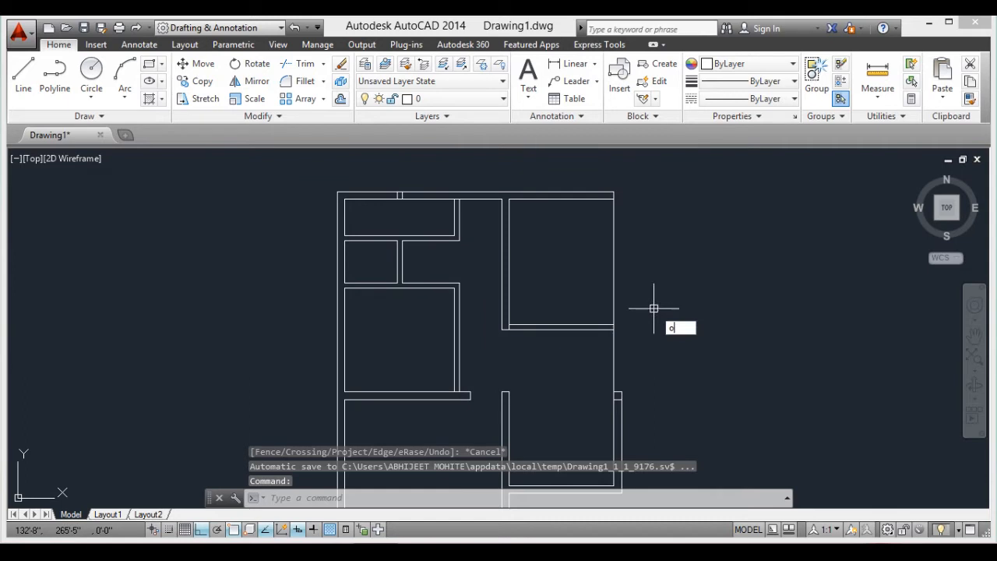
text(o)
key(Return)
key(Return)
click(614, 294)
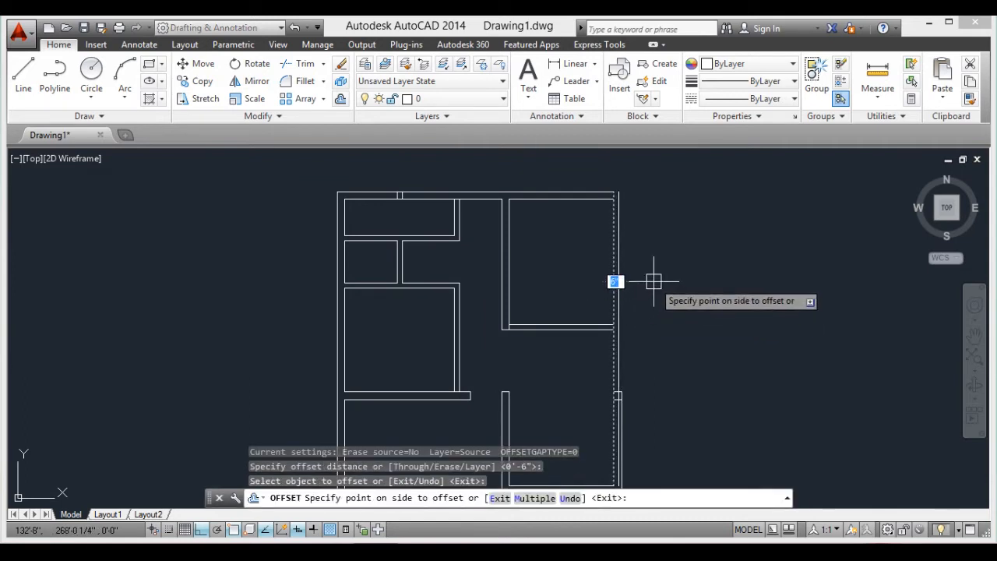
key(Return)
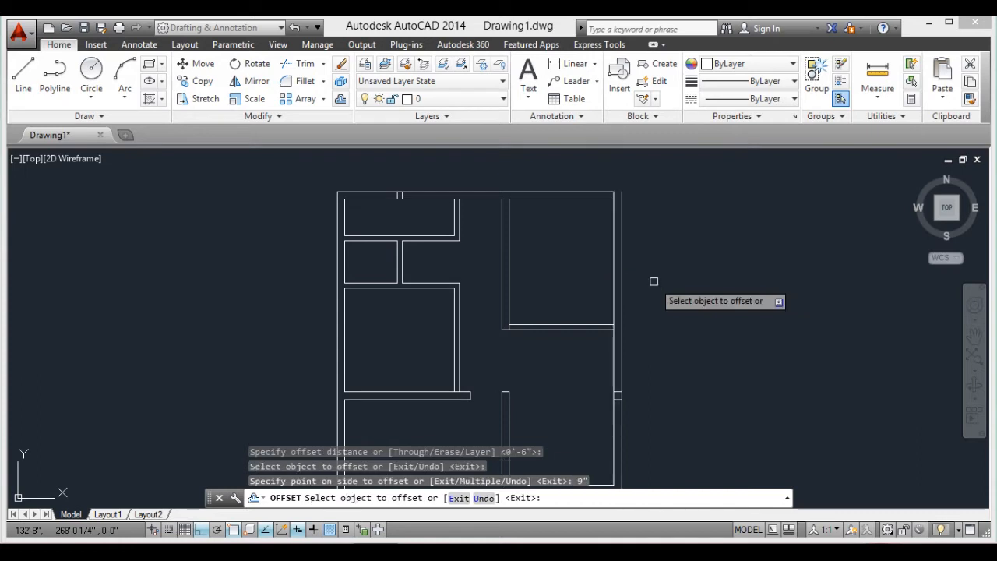
key(Return)
Stretch the right end of the top wall's outer line to meet the new outer line of the right wall
scroll(647, 183, up, 5)
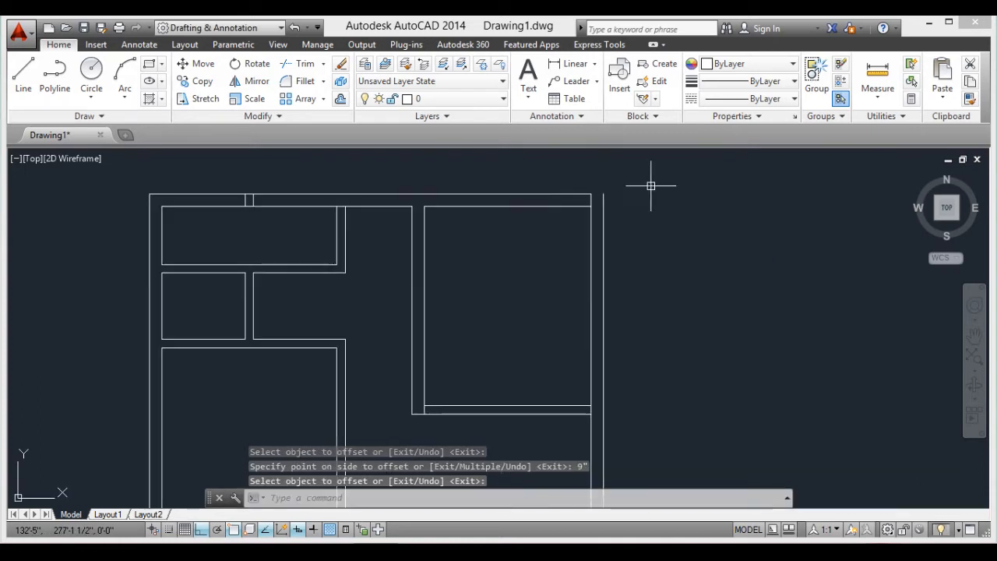
key(Return)
click(459, 207)
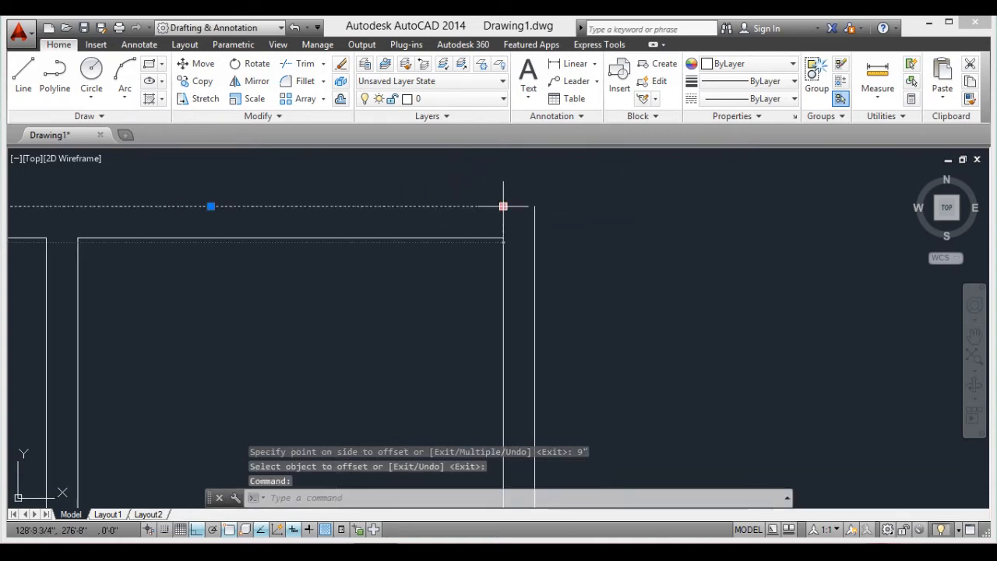
click(503, 206)
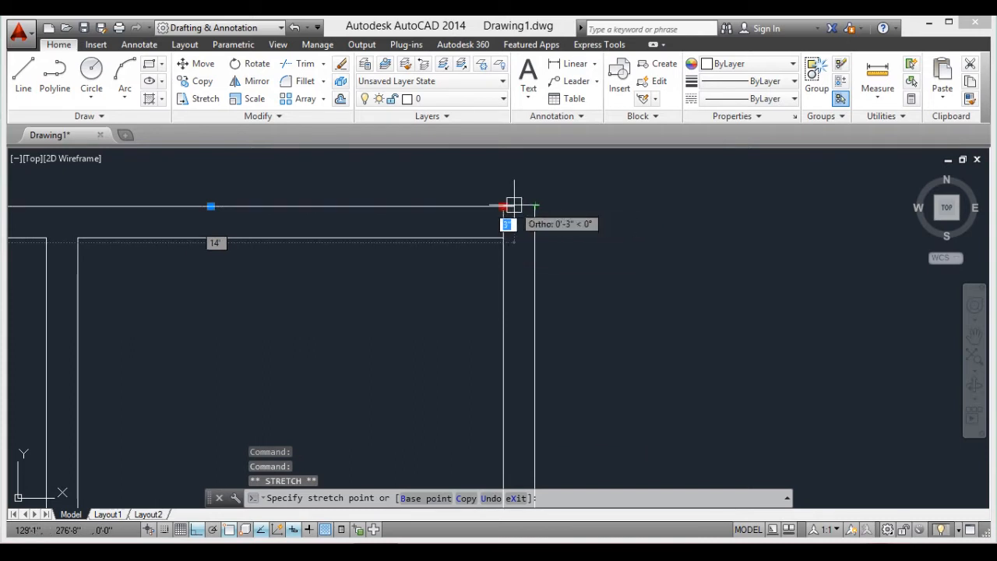
key(Escape)
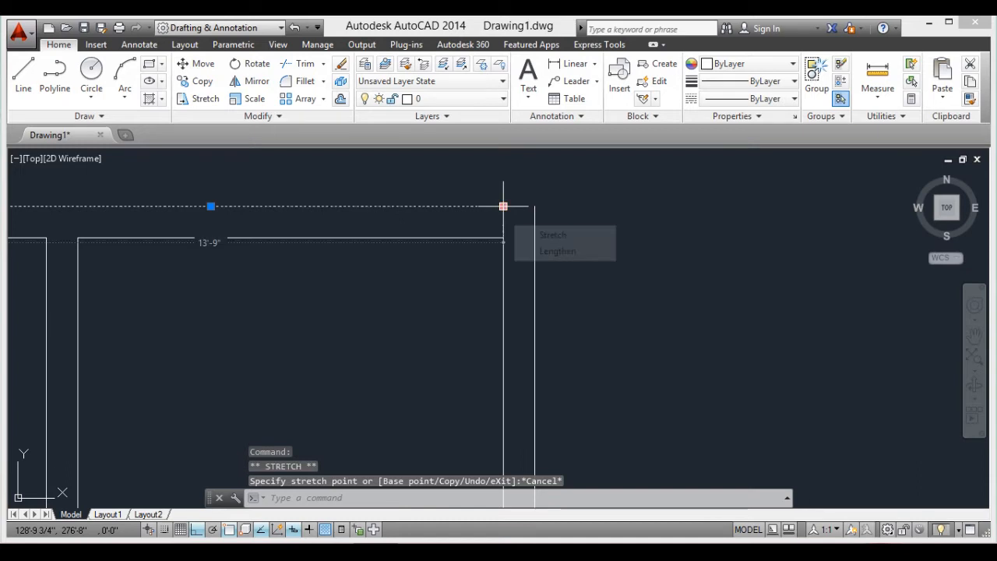
click(503, 206)
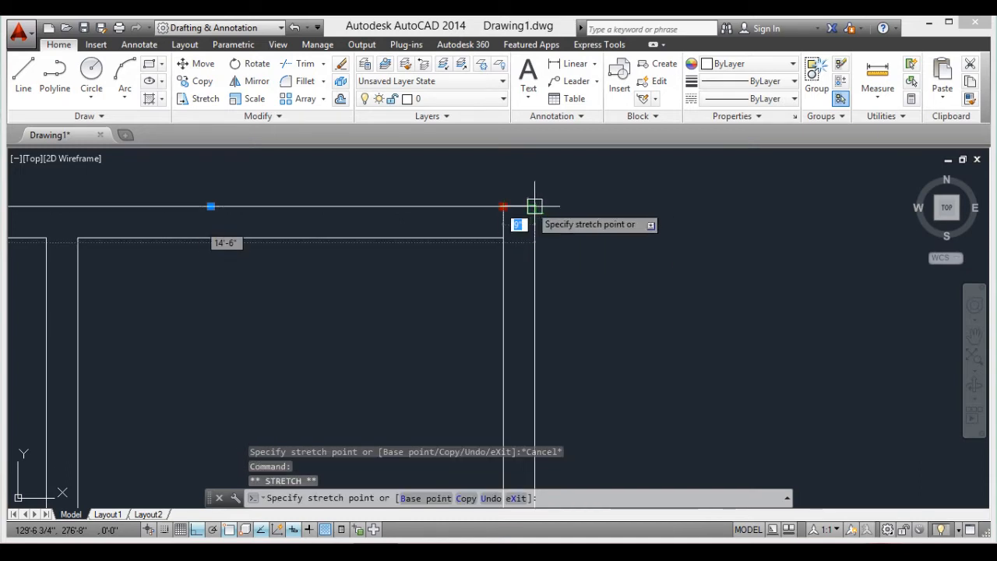
click(534, 205)
mouse_move(534, 205)
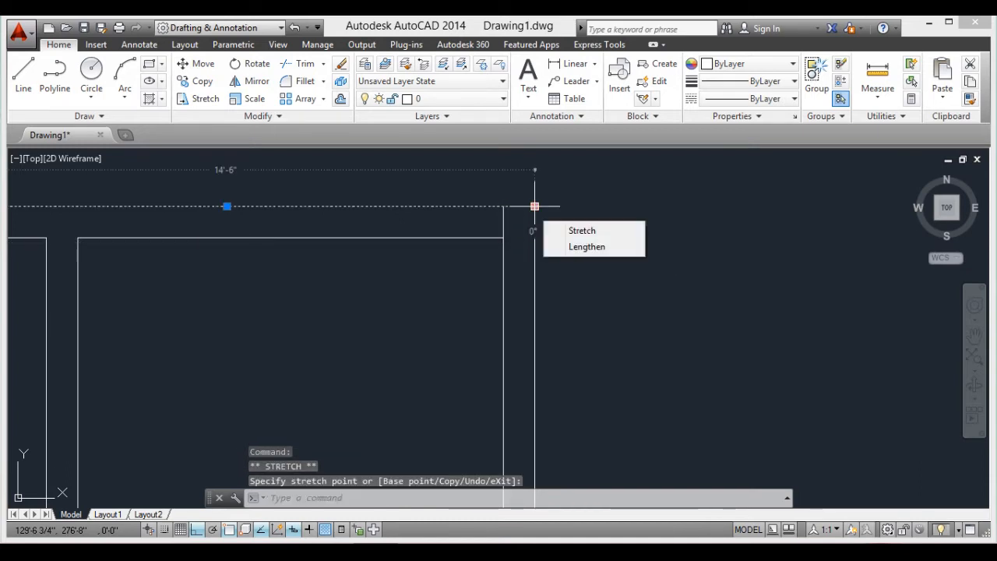
scroll(573, 246, down, 5)
key(Escape)
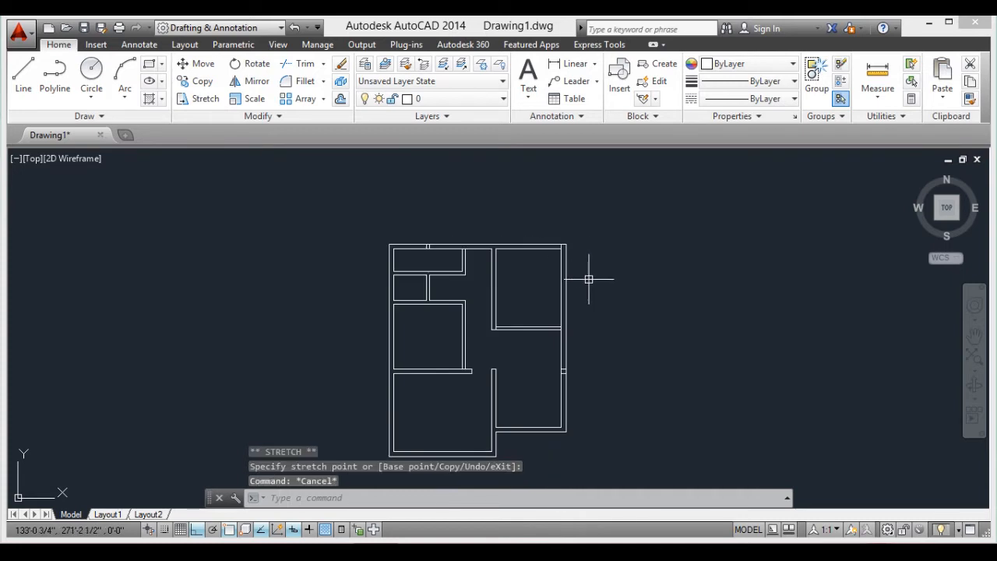
Erase the two short cross lines inside the right wall at the level of the middle partition
scroll(595, 346, up, 3)
scroll(537, 311, down, 3)
scroll(539, 304, up, 3)
scroll(556, 216, up, 3)
click(526, 162)
click(518, 252)
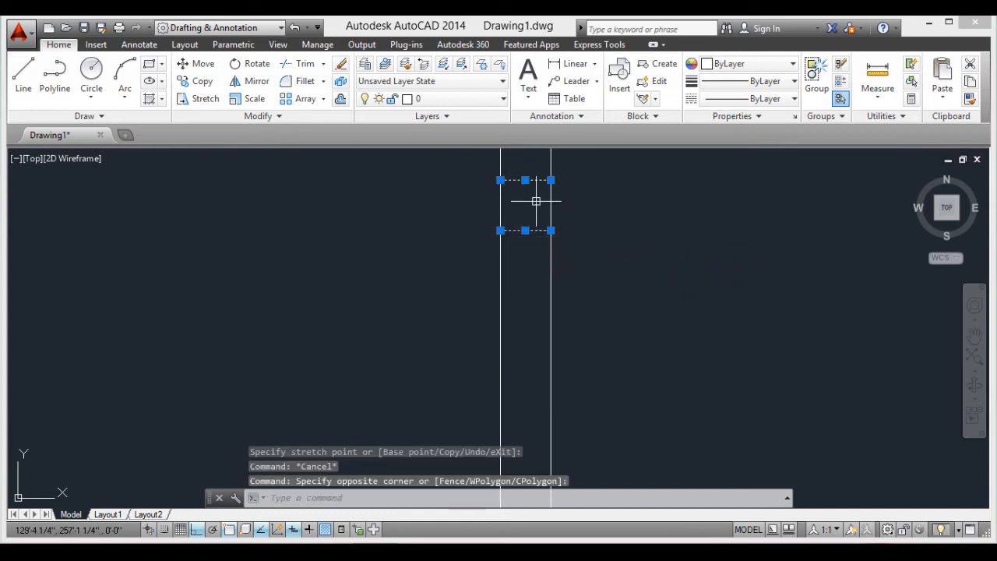
key(Delete)
scroll(552, 195, down, 3)
Erase the two short vertical lines left inside the top wall above the upper-left room
scroll(552, 195, up, 2)
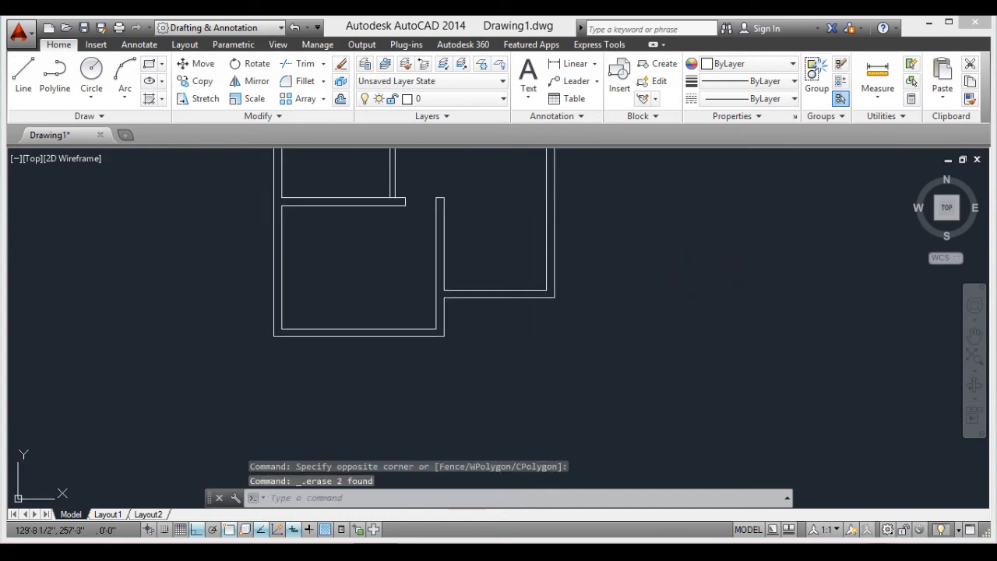
scroll(504, 207, up, 1)
scroll(456, 335, down, 1)
scroll(459, 327, up, 3)
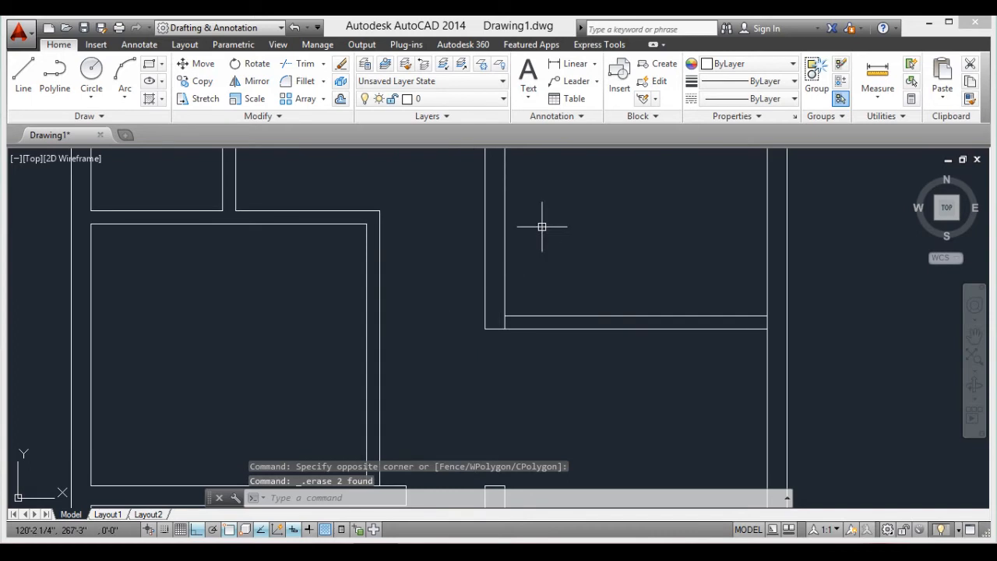
scroll(534, 240, down, 2)
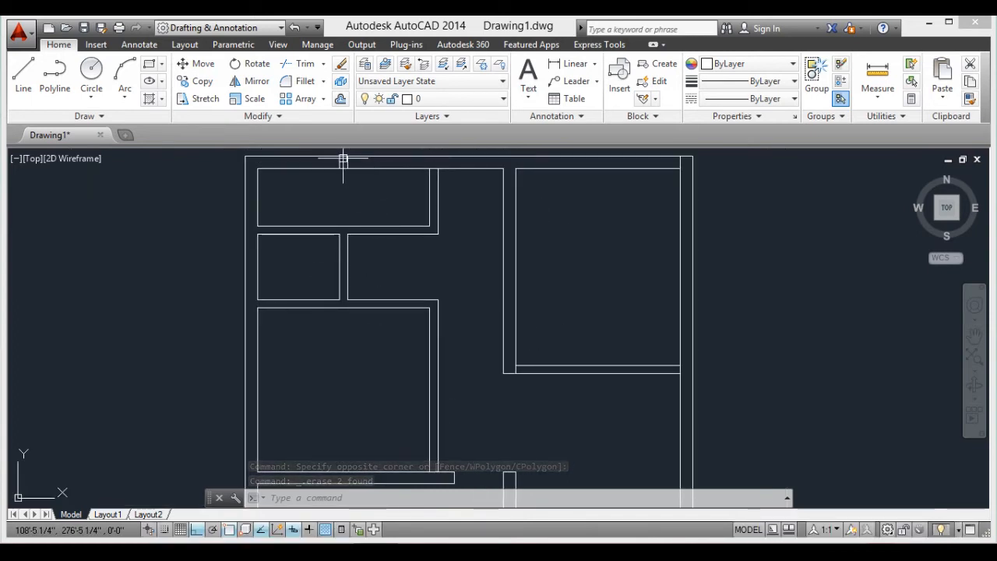
scroll(347, 160, up, 4)
click(427, 176)
click(327, 187)
scroll(411, 184, down, 2)
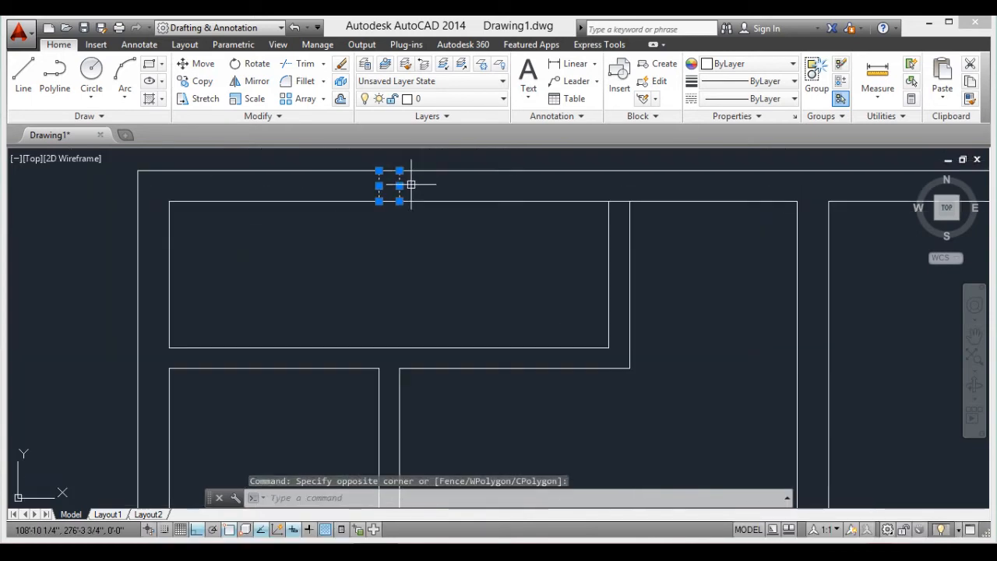
key(Delete)
scroll(451, 197, down, 5)
Trim the right wall's inner line where it crosses the top wall at the upper-right corner
scroll(711, 207, up, 6)
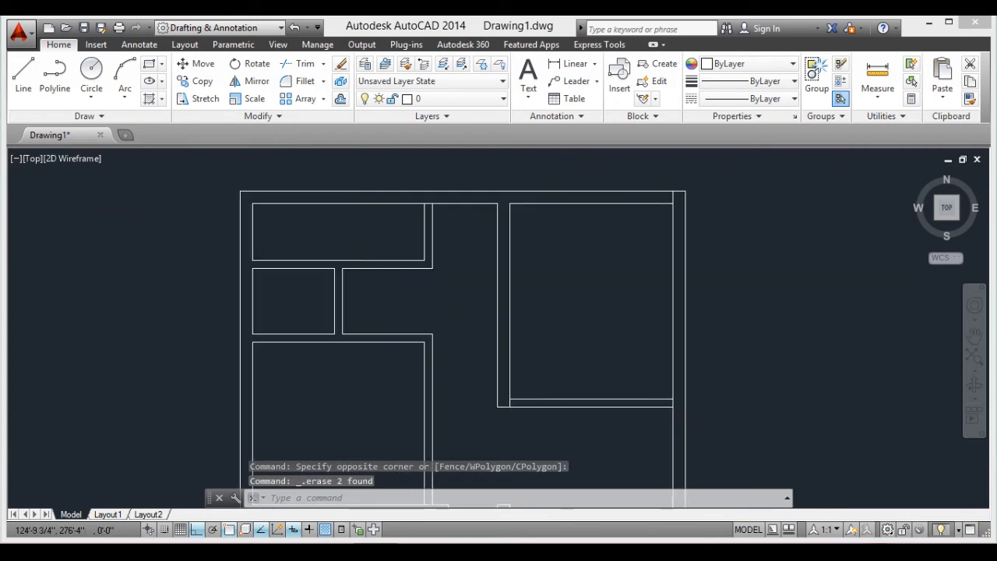
key(Return)
key(Return)
scroll(743, 204, up, 5)
click(740, 188)
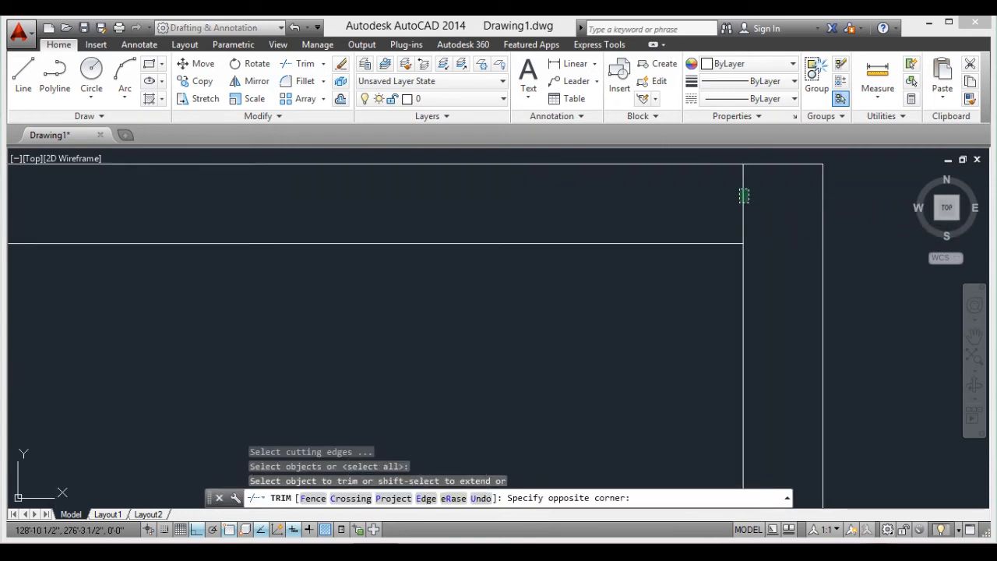
click(750, 204)
Examine the wall junctions across the plan for leftover overlapping lines
scroll(750, 205, down, 6)
middle_drag(676, 289, 646, 222)
scroll(643, 229, down, 4)
scroll(645, 225, up, 2)
scroll(530, 220, up, 3)
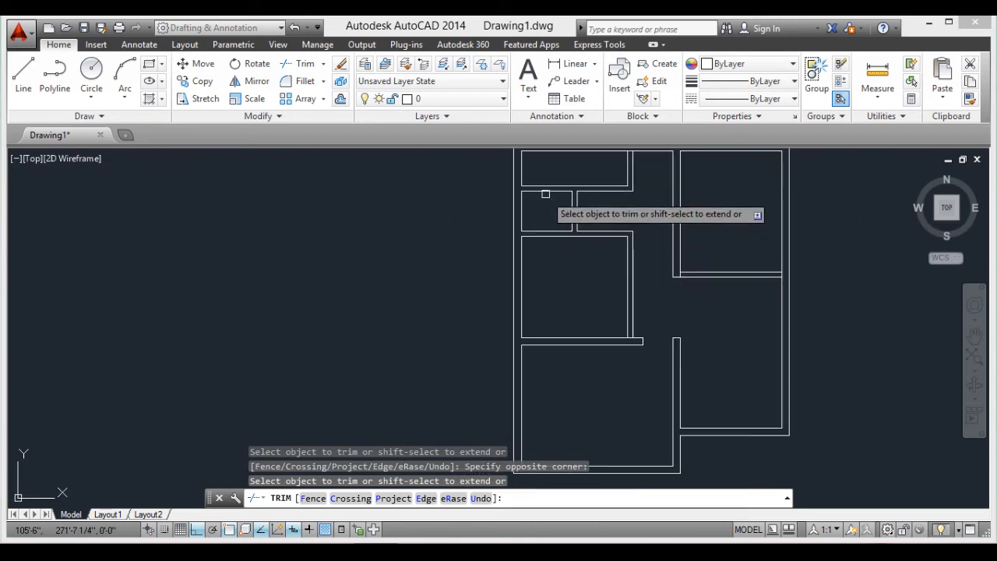
scroll(560, 177, up, 3)
scroll(559, 178, down, 2)
middle_drag(559, 177, 395, 186)
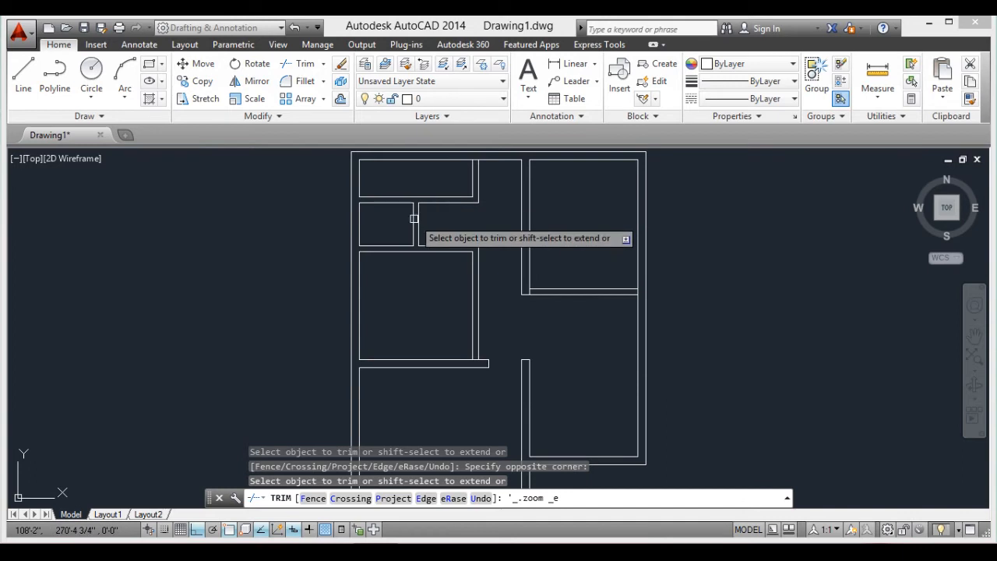
scroll(447, 291, down, 4)
scroll(452, 289, up, 7)
scroll(451, 292, down, 3)
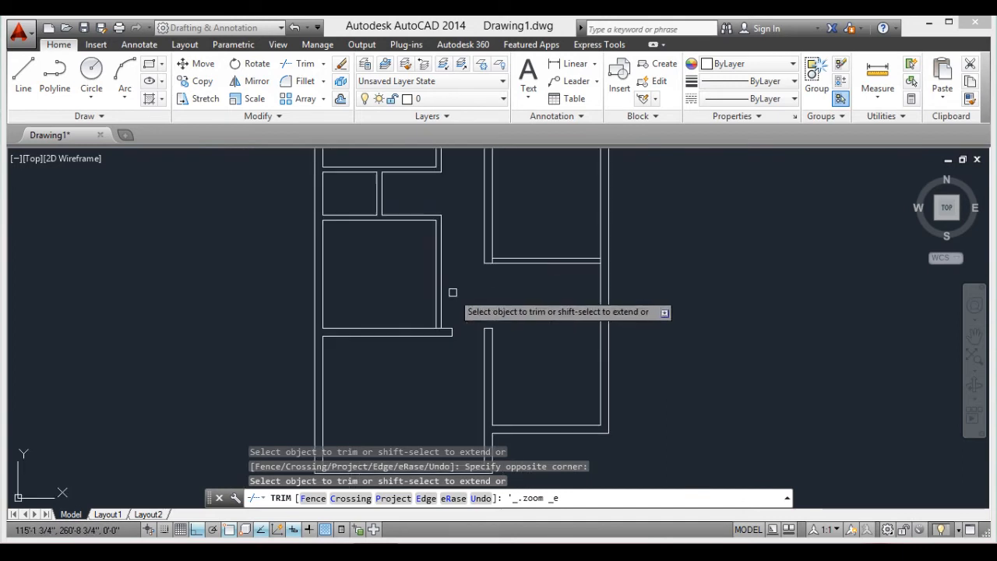
middle_drag(413, 256, 490, 248)
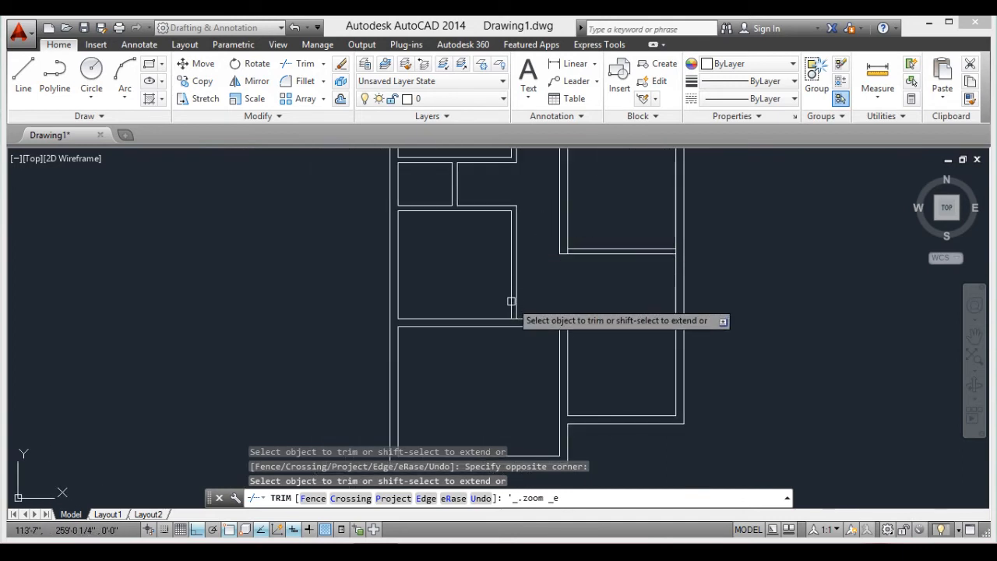
key(Escape)
Offset the upper line of the horizontal wall below the middle-left room 3' upward
scroll(513, 310, up, 6)
scroll(515, 310, down, 6)
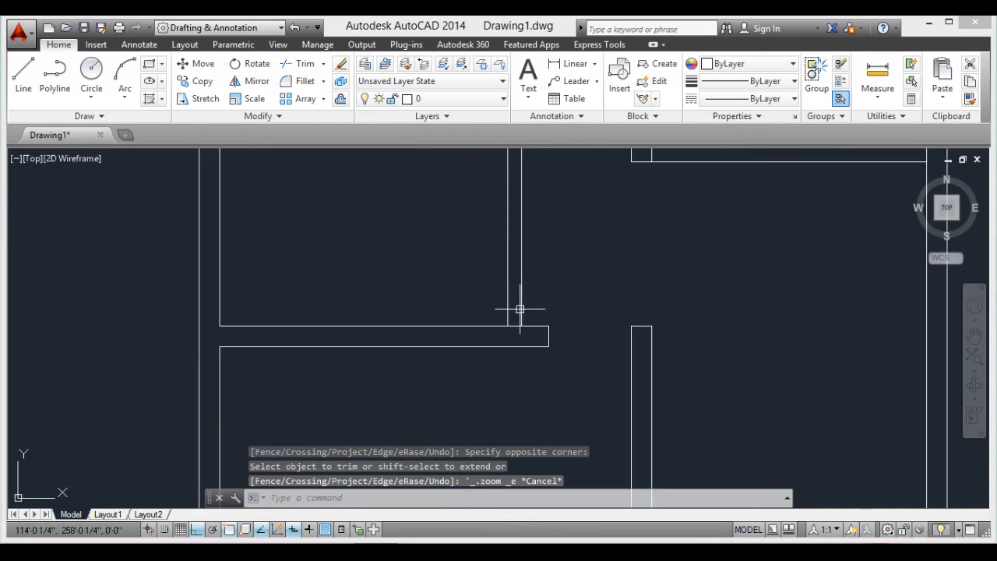
scroll(525, 307, up, 4)
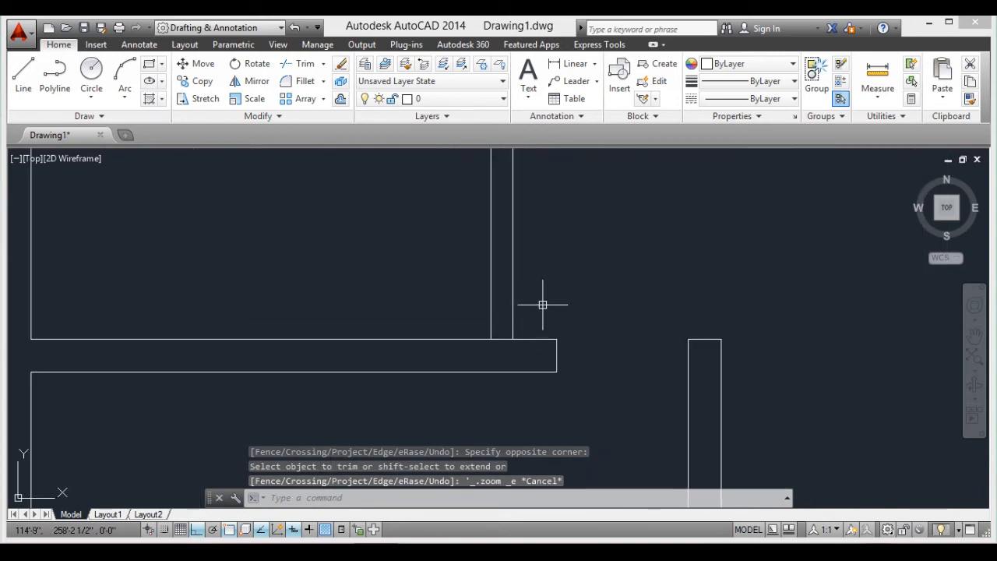
text(o)
key(Return)
key(Return)
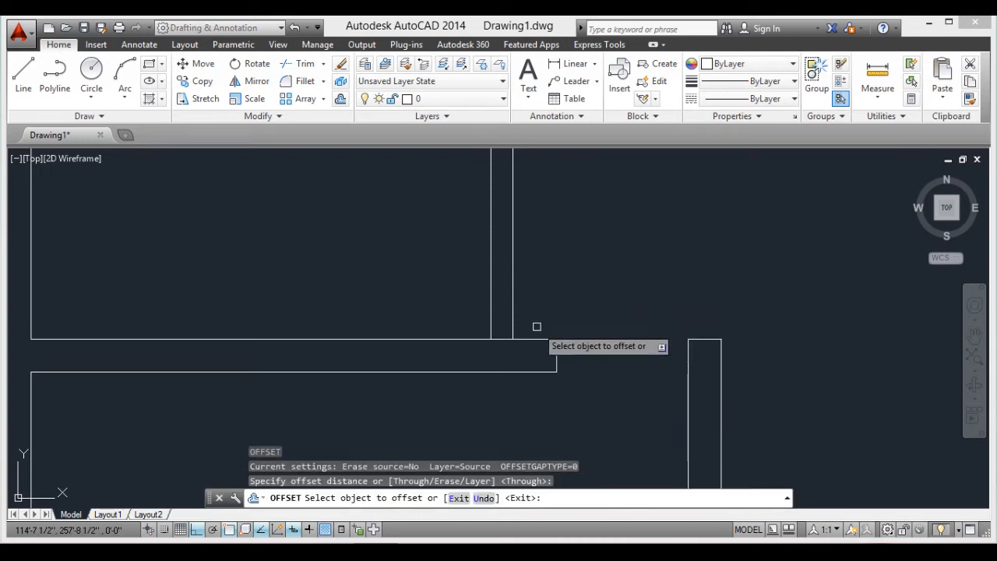
click(537, 338)
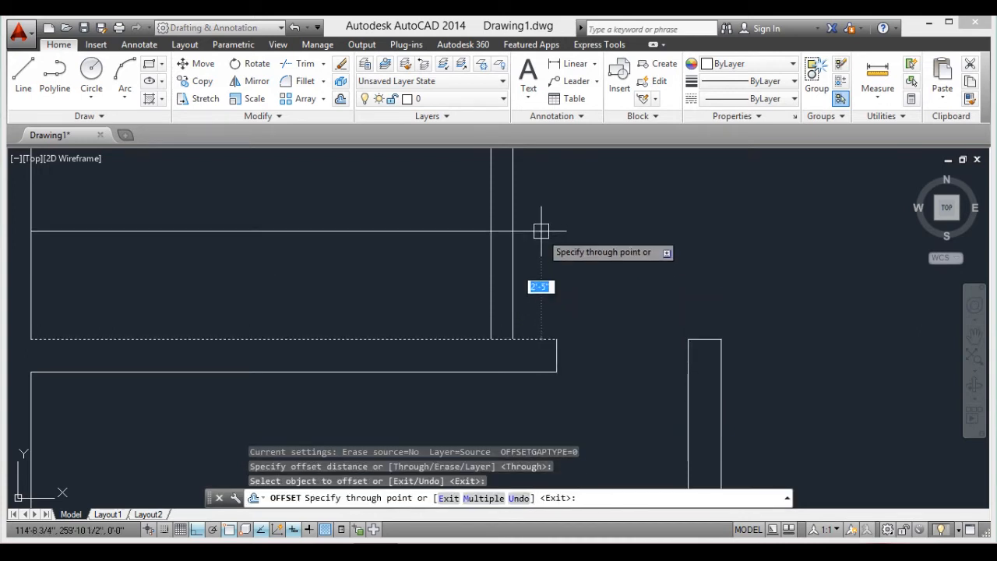
text(3)
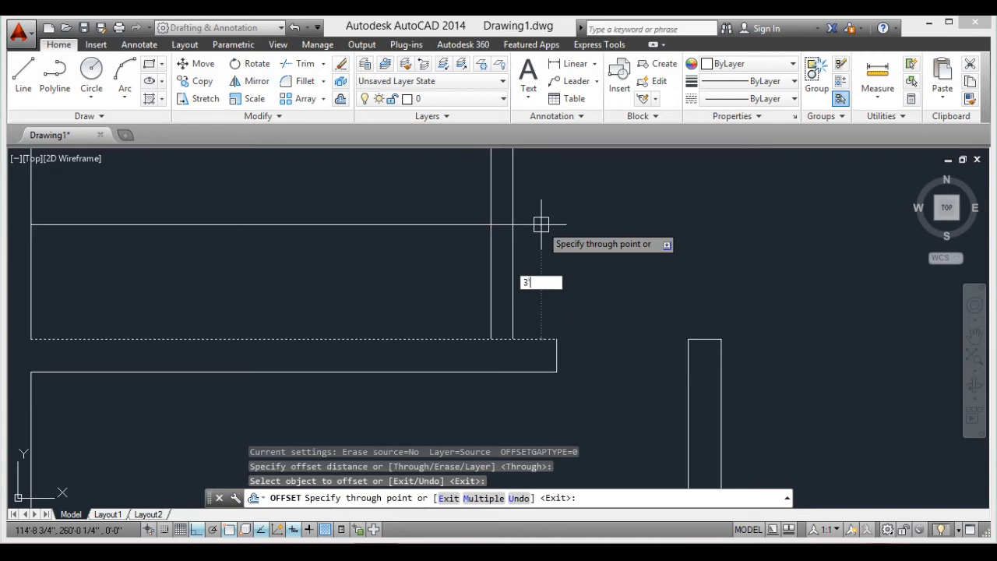
text(')
key(Return)
key(Return)
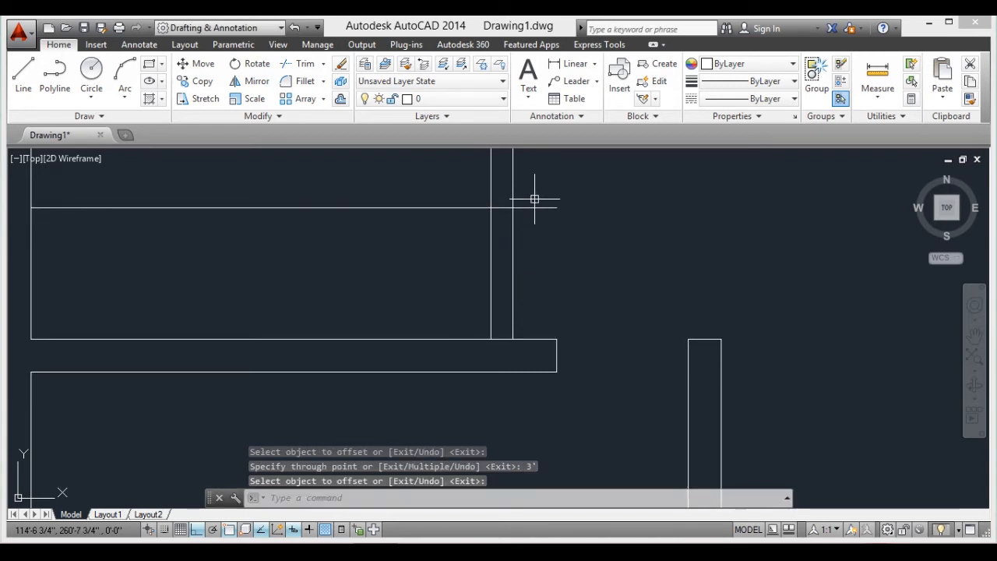
Trim the offset line's ends and the middle-left room's right partition below it to cut a 3' opening
text(tr)
key(Return)
key(Return)
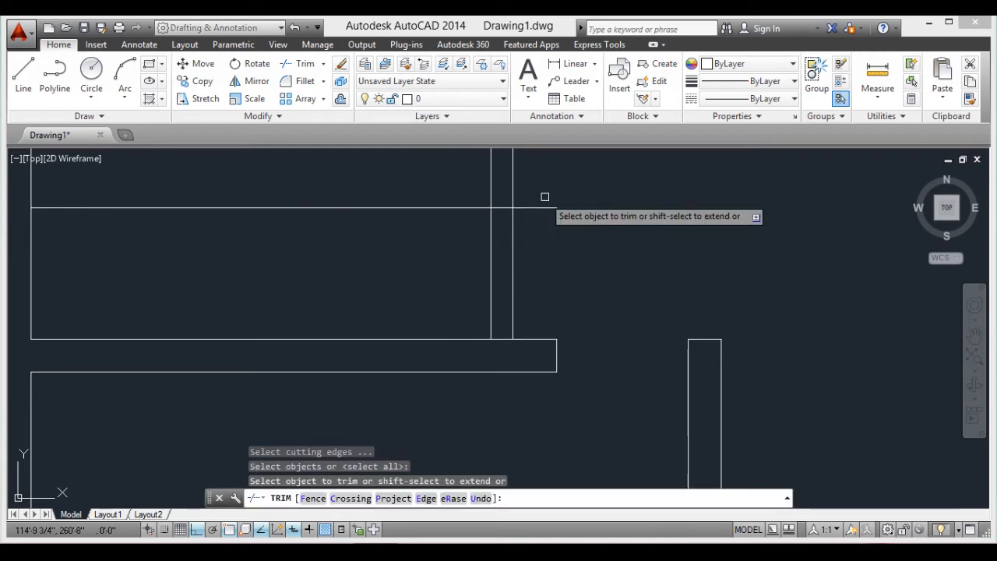
click(548, 197)
click(533, 228)
click(433, 198)
click(438, 232)
click(555, 257)
click(438, 275)
Stretch the inner line of the upper-right room's bottom wall to the outer line of the room's left wall
scroll(500, 281, down, 6)
middle_drag(521, 243, 531, 271)
scroll(622, 290, up, 3)
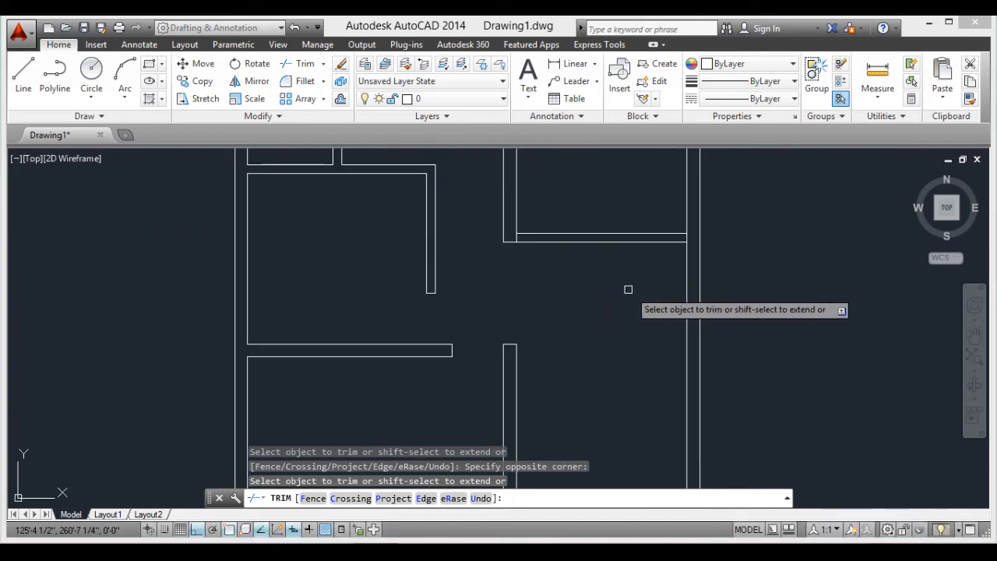
scroll(554, 251, up, 2)
middle_drag(539, 187, 592, 288)
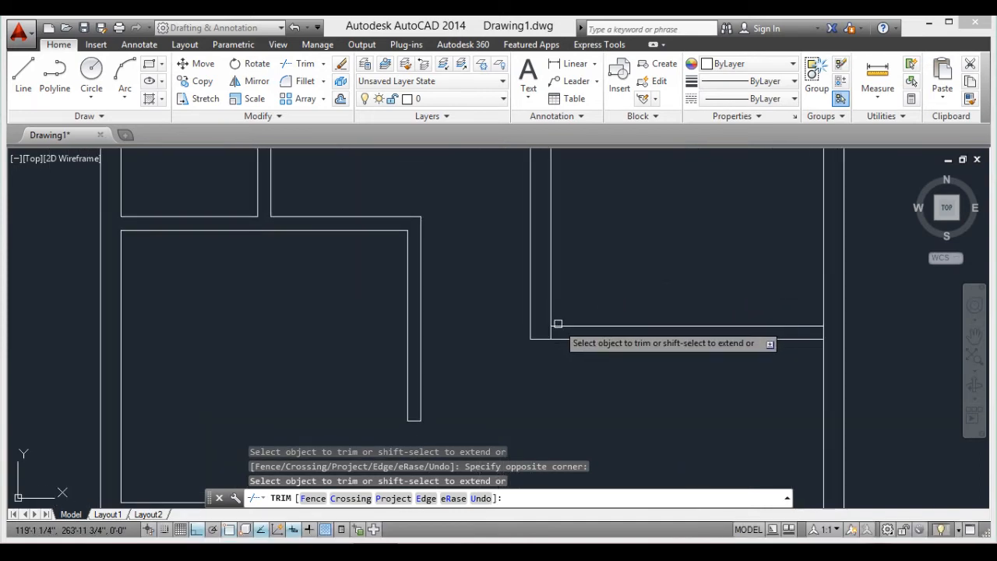
key(Escape)
key(Return)
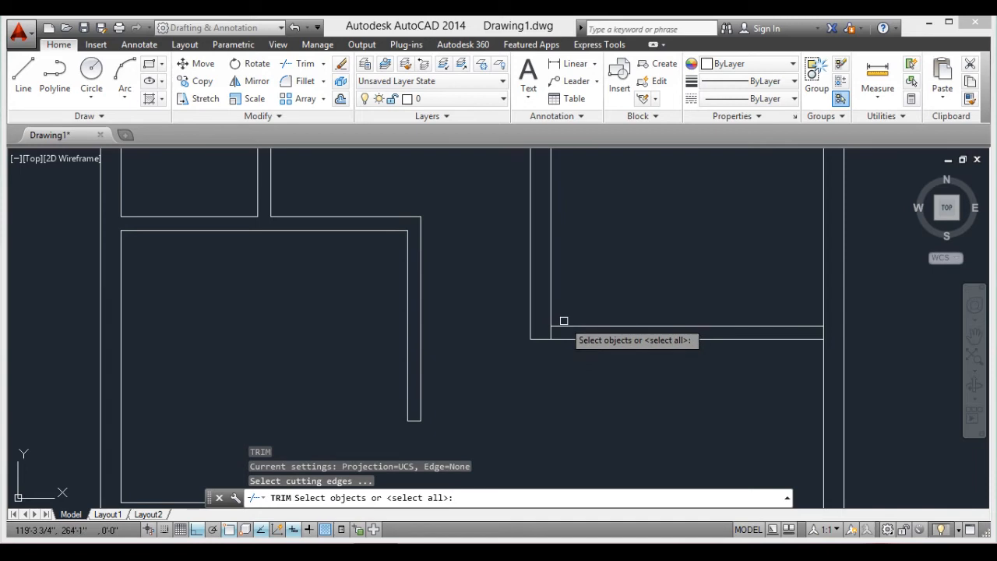
key(Escape)
scroll(566, 327, up, 4)
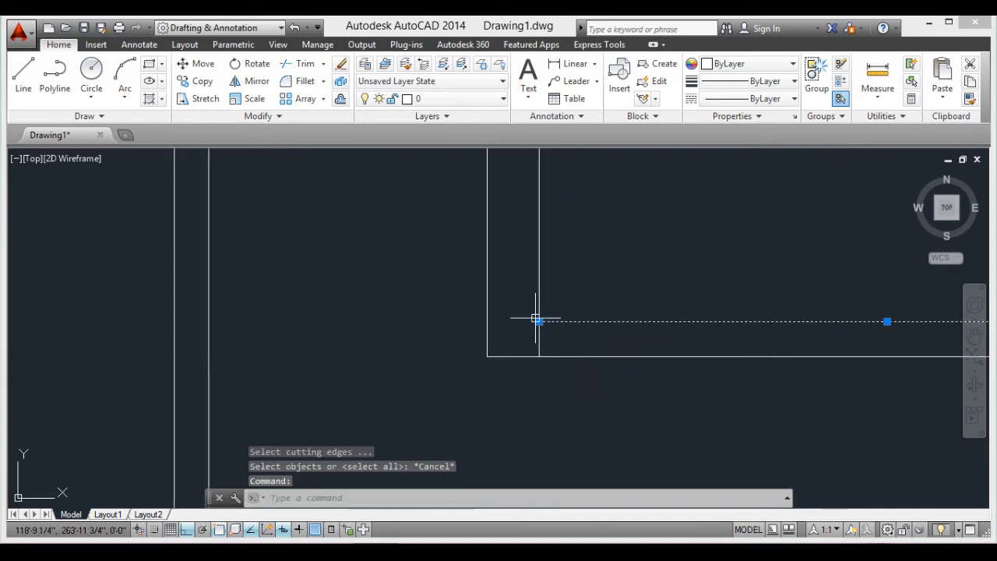
click(539, 321)
key(Escape)
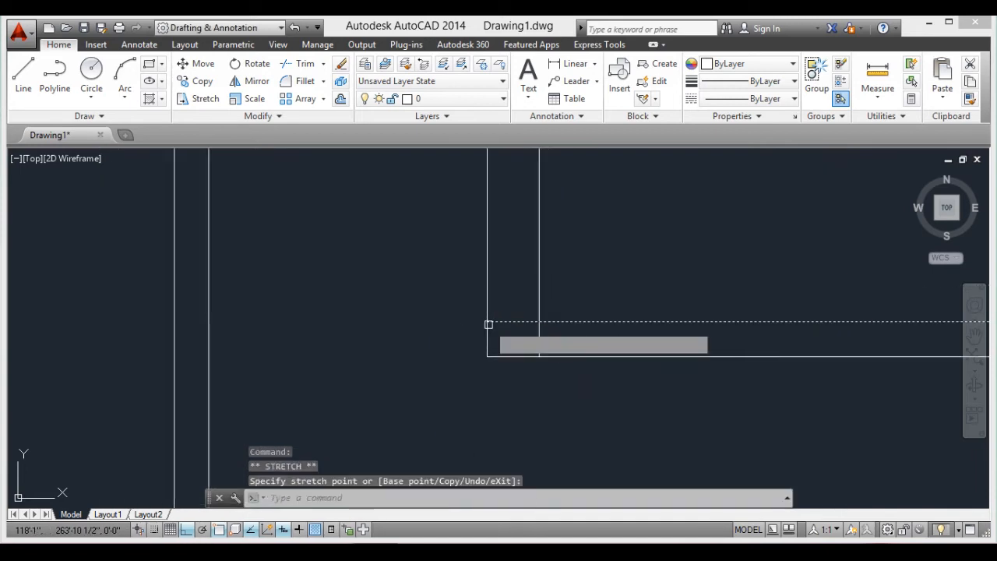
Offset the upper line of the upper-right room's bottom wall 3' upward
key(Return)
key(Escape)
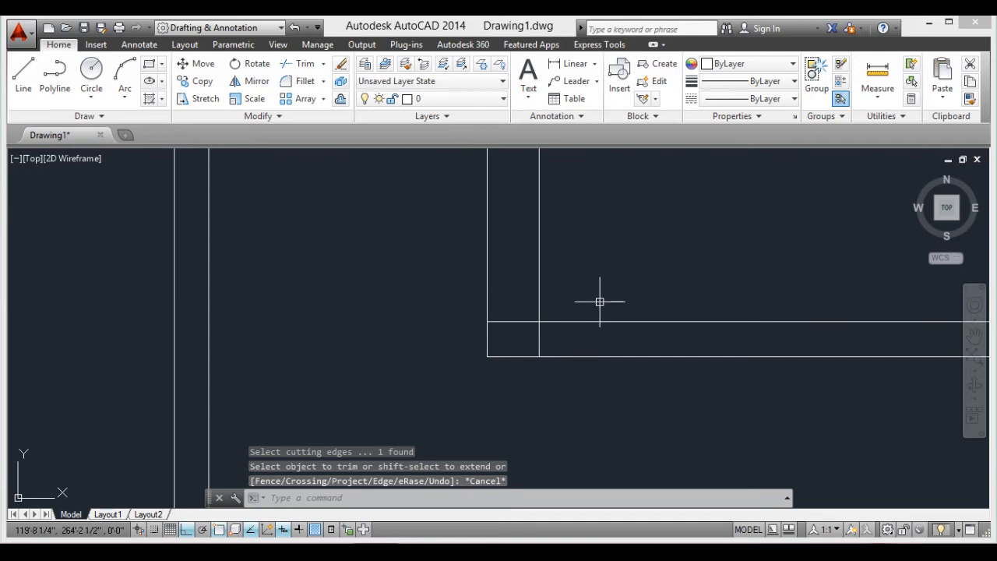
text(o)
key(Return)
key(Return)
click(588, 321)
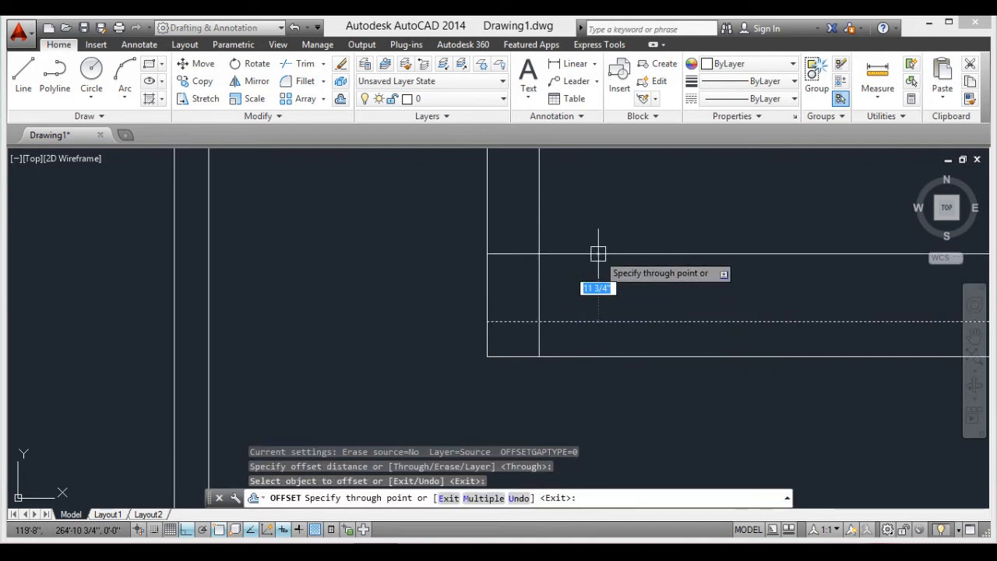
key(Return)
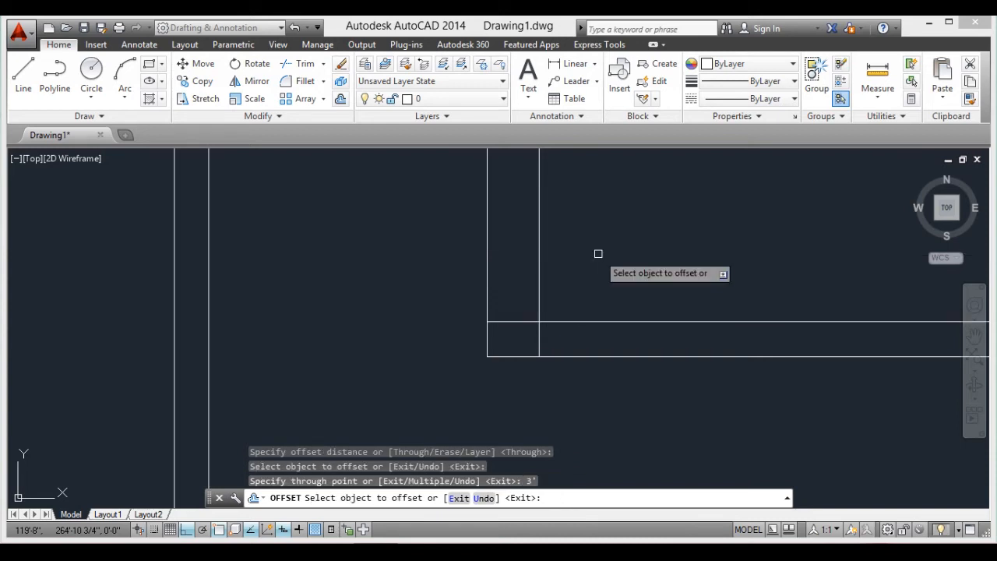
scroll(597, 254, down, 3)
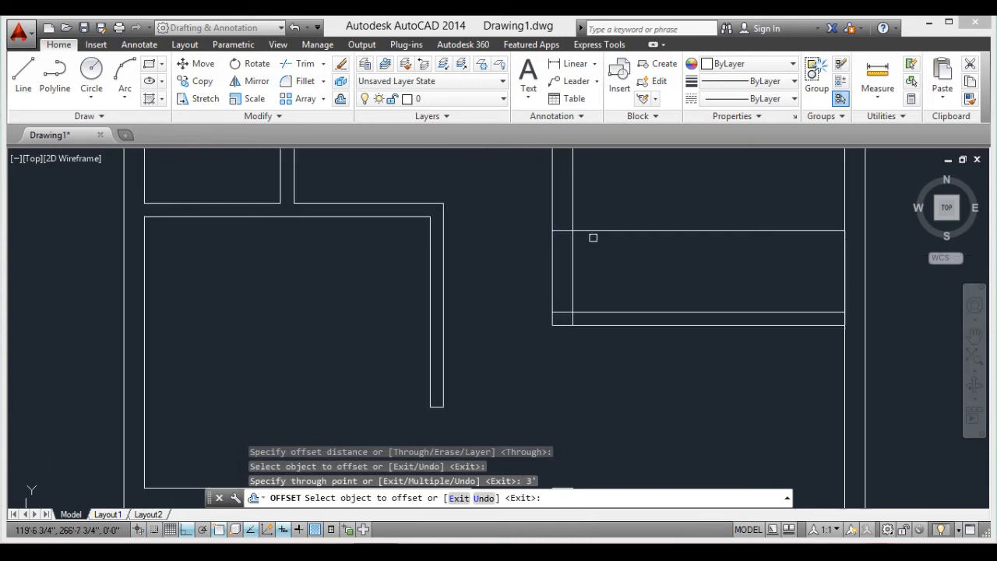
key(Return)
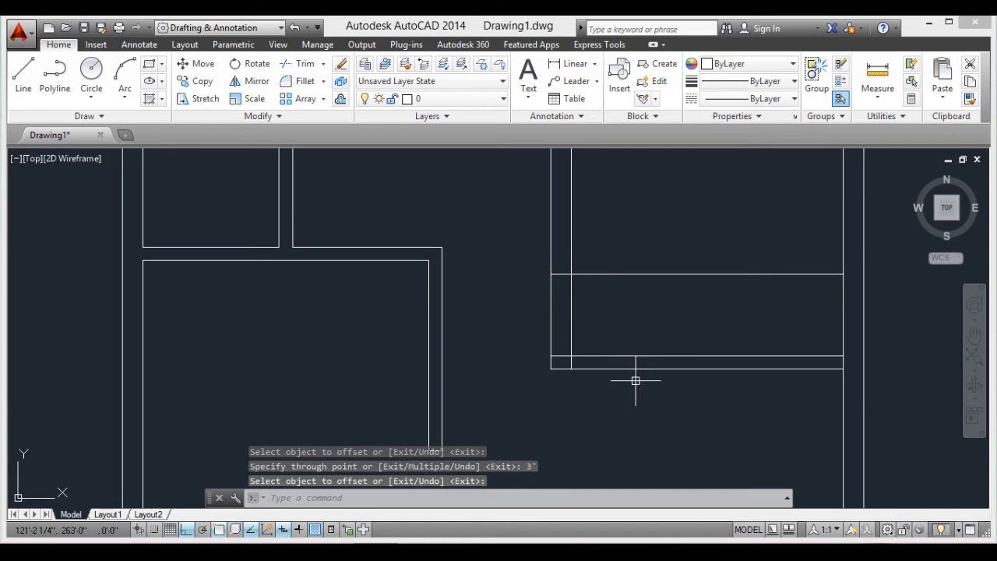
Trim the upper-right room's left wall between the offset line and the bottom wall, and the offset line's excess, to cut a 3' opening
text(tr)
key(Return)
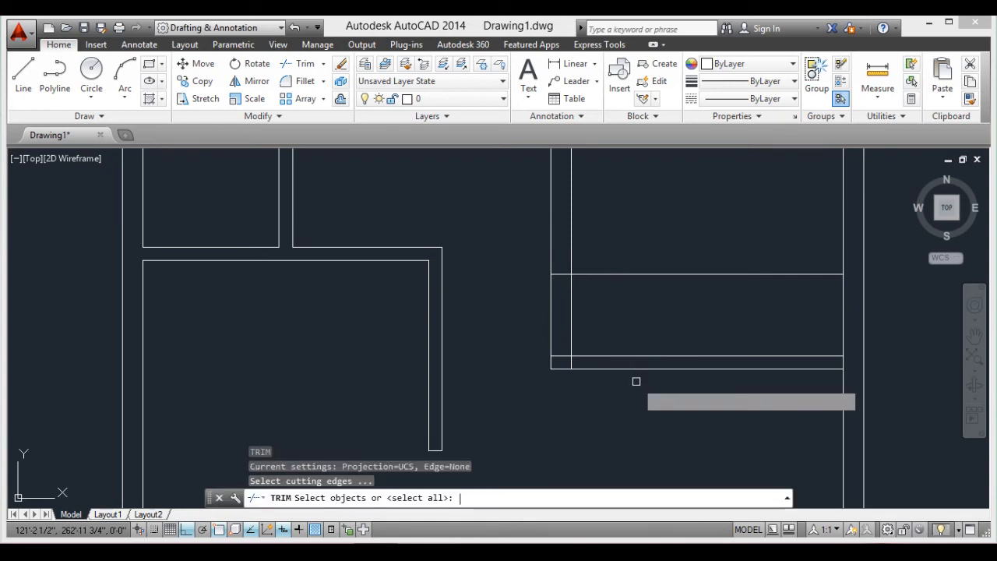
key(Return)
click(632, 296)
click(493, 332)
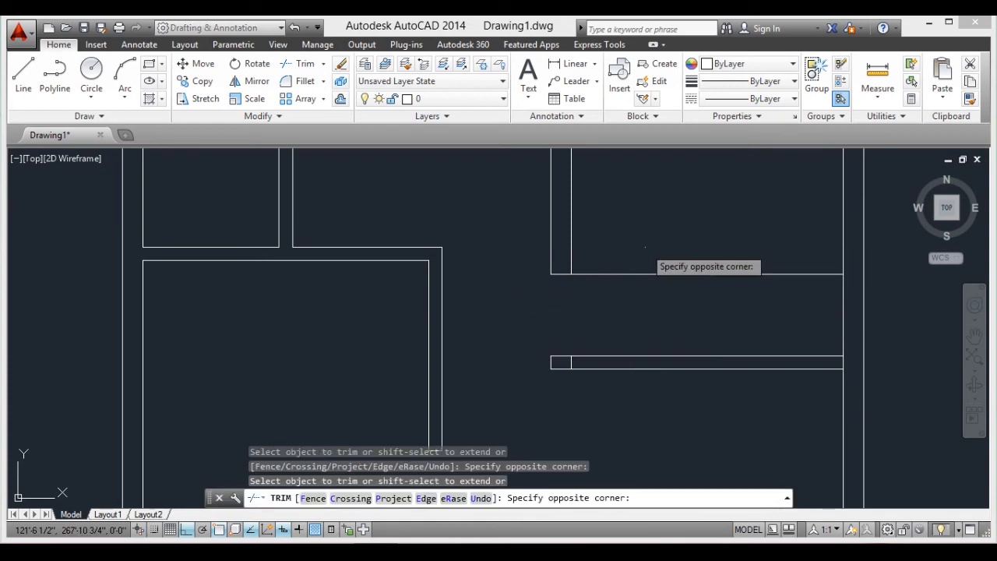
Erase the leftover short vertical line inside the left end of the upper-right room's bottom wall
scroll(576, 355, up, 3)
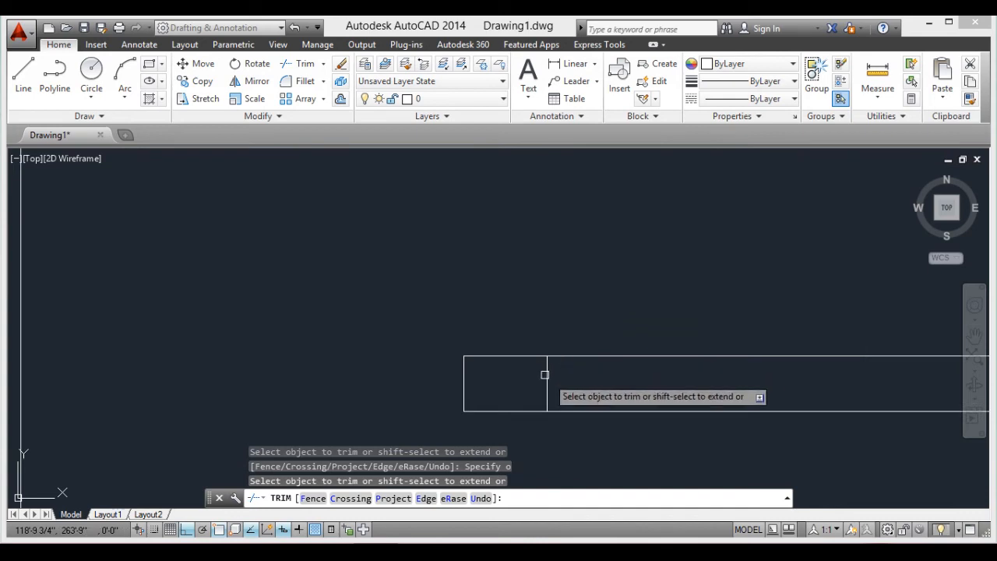
click(555, 374)
click(555, 374)
click(549, 385)
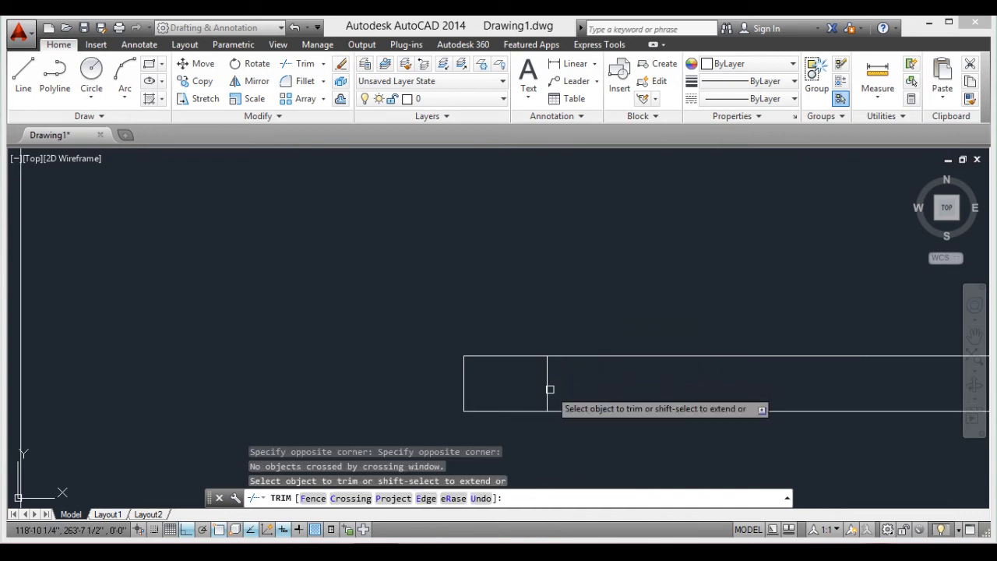
key(Escape)
click(547, 384)
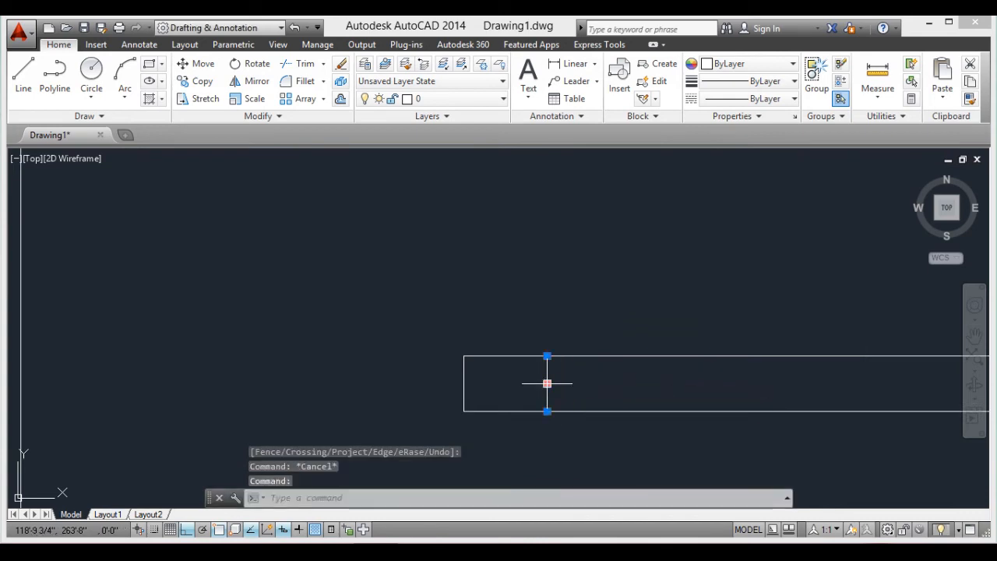
key(Delete)
Examine the plan's wall ends and the openings around the central passage
scroll(565, 371, down, 5)
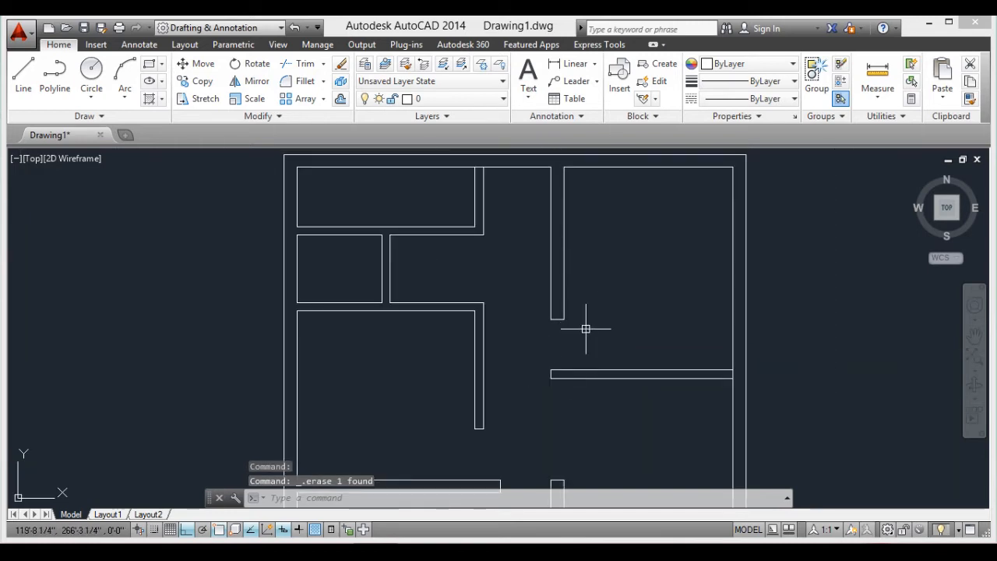
middle_drag(446, 474, 471, 376)
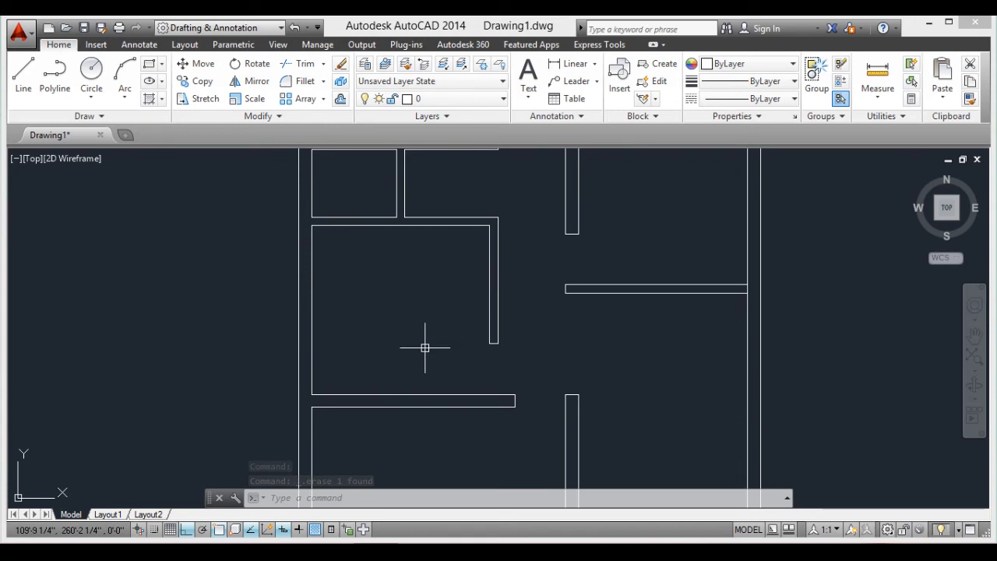
scroll(722, 377, down, 4)
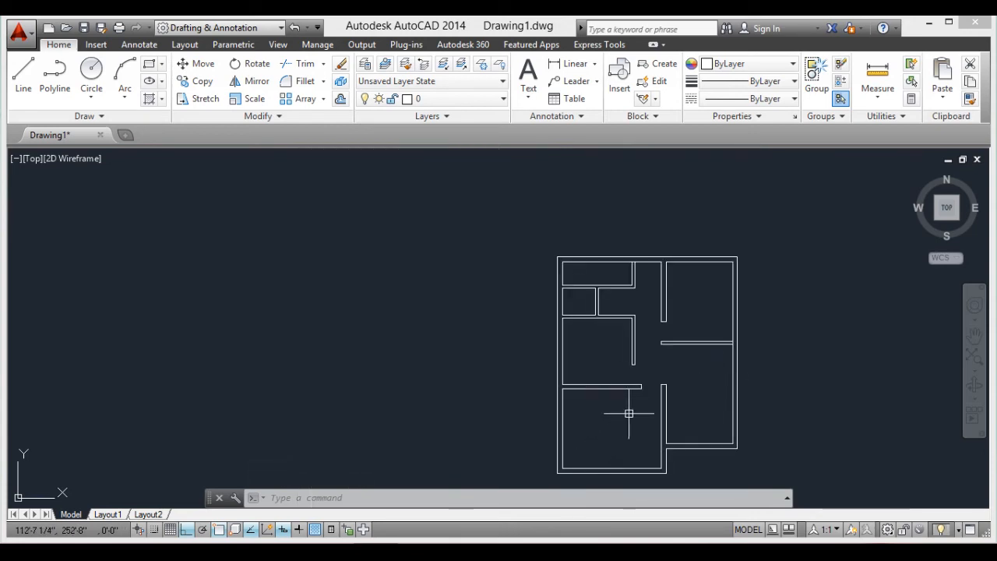
scroll(630, 410, up, 2)
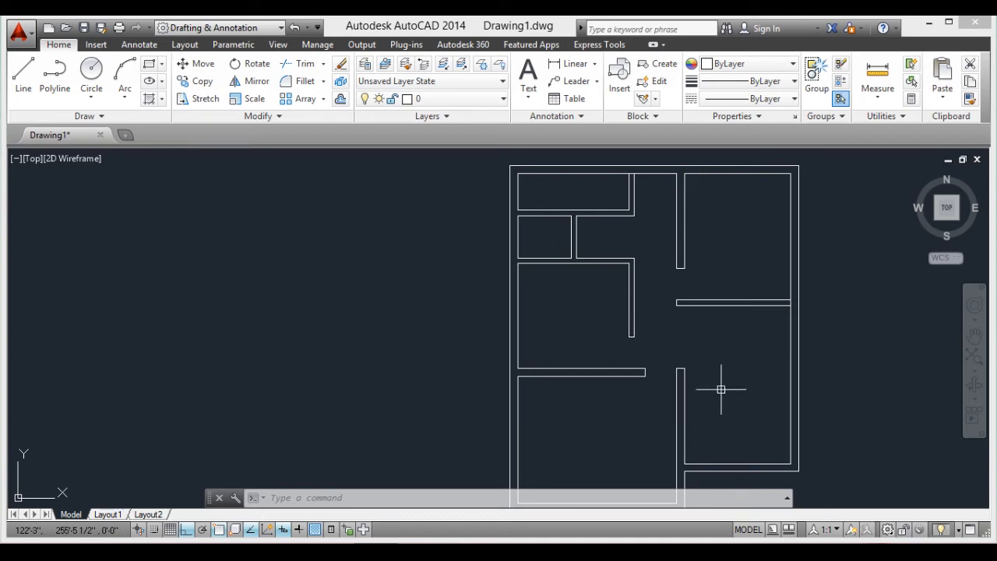
scroll(700, 359, up, 2)
scroll(704, 356, down, 4)
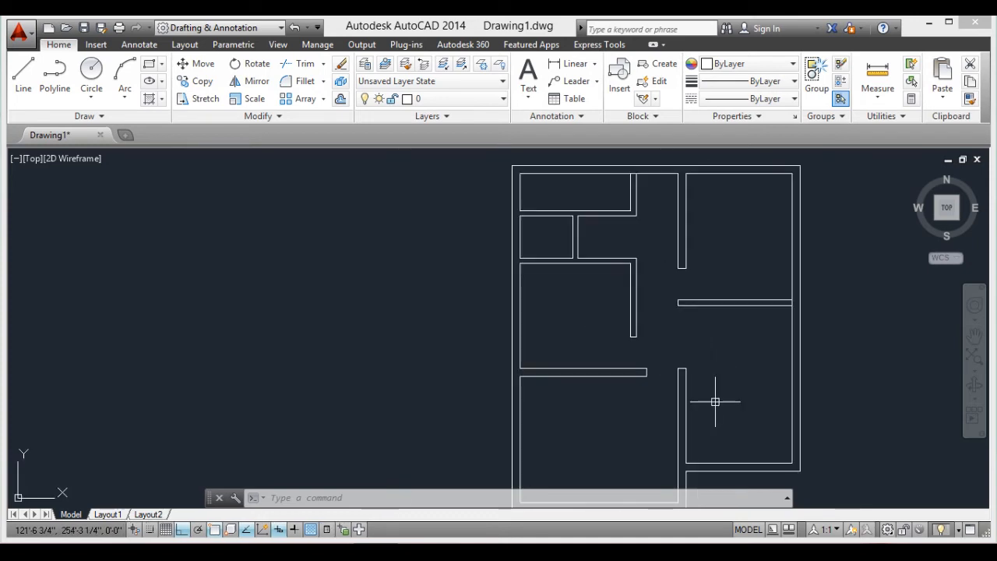
scroll(697, 332, up, 4)
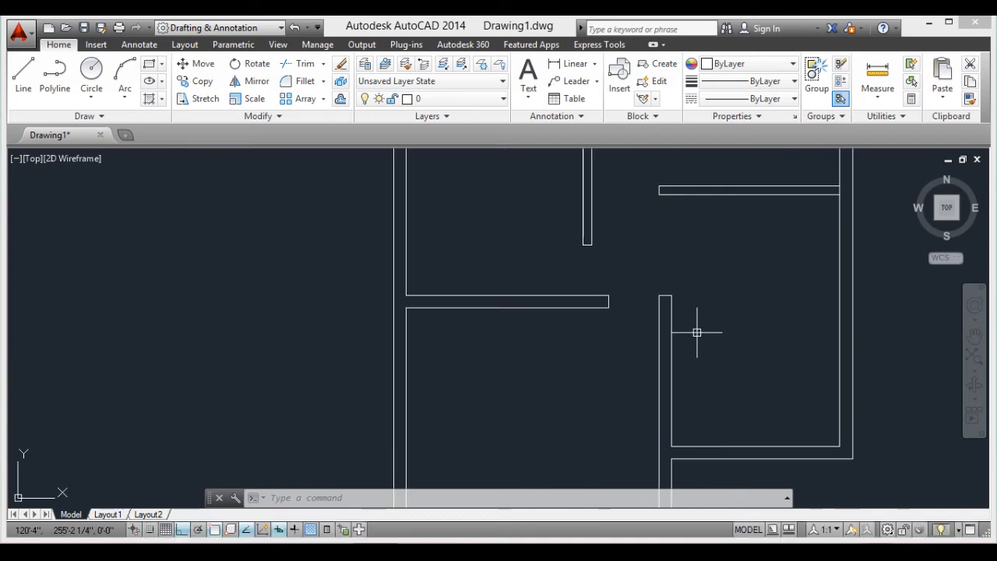
middle_drag(705, 261, 703, 291)
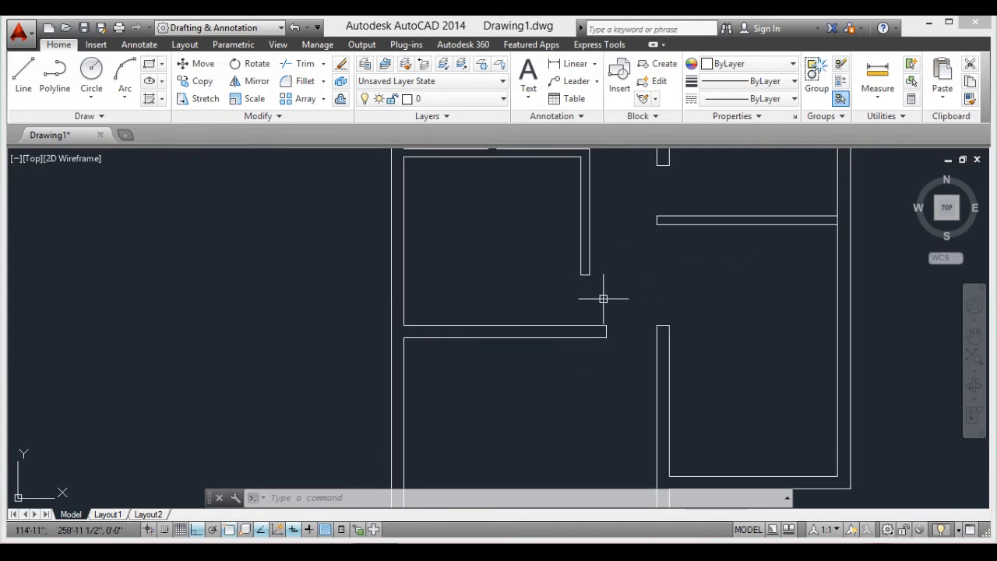
scroll(598, 302, up, 2)
scroll(680, 315, down, 4)
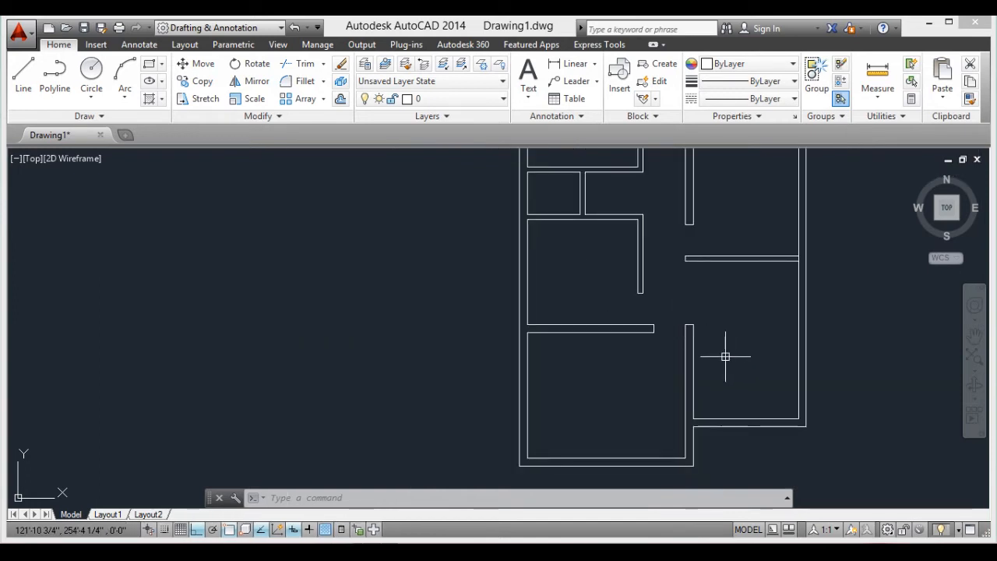
Draw a line across the lower end of the short partition wall beside the small square room
middle_drag(636, 227, 595, 347)
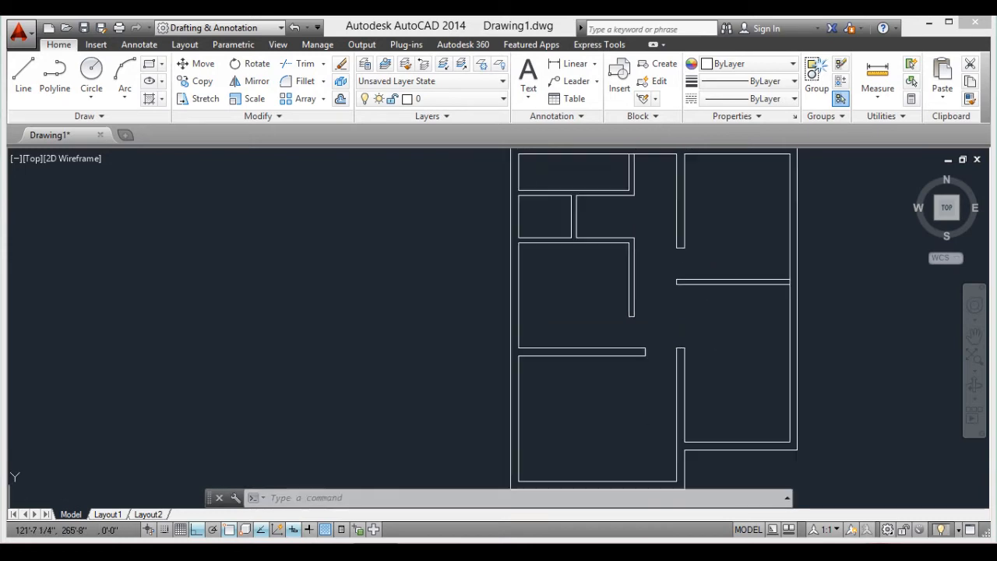
scroll(484, 303, up, 2)
scroll(634, 351, up, 6)
scroll(632, 345, down, 2)
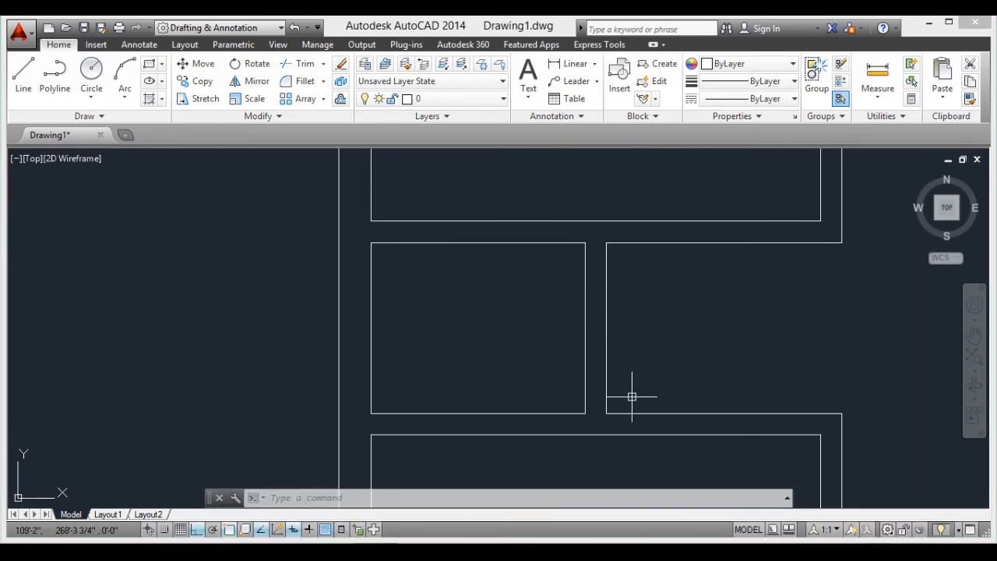
text(l)
key(Return)
click(606, 412)
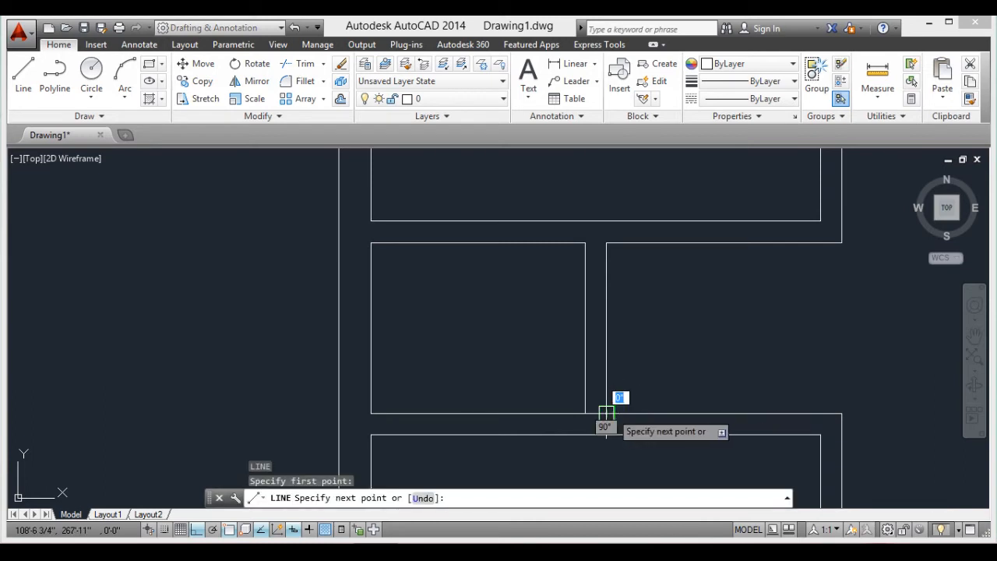
click(606, 413)
click(584, 413)
key(Return)
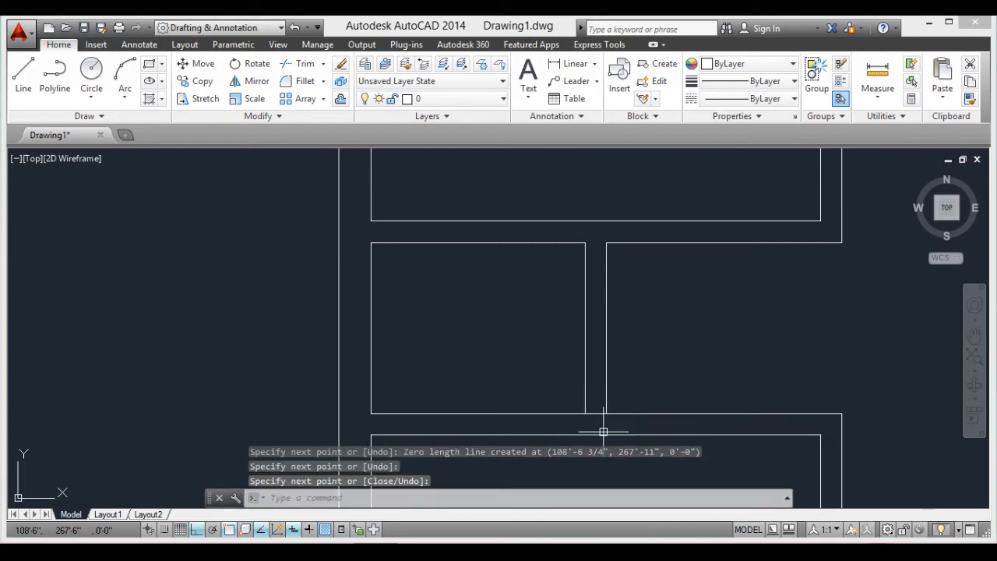
scroll(613, 413, up, 3)
text(o)
key(Return)
key(Return)
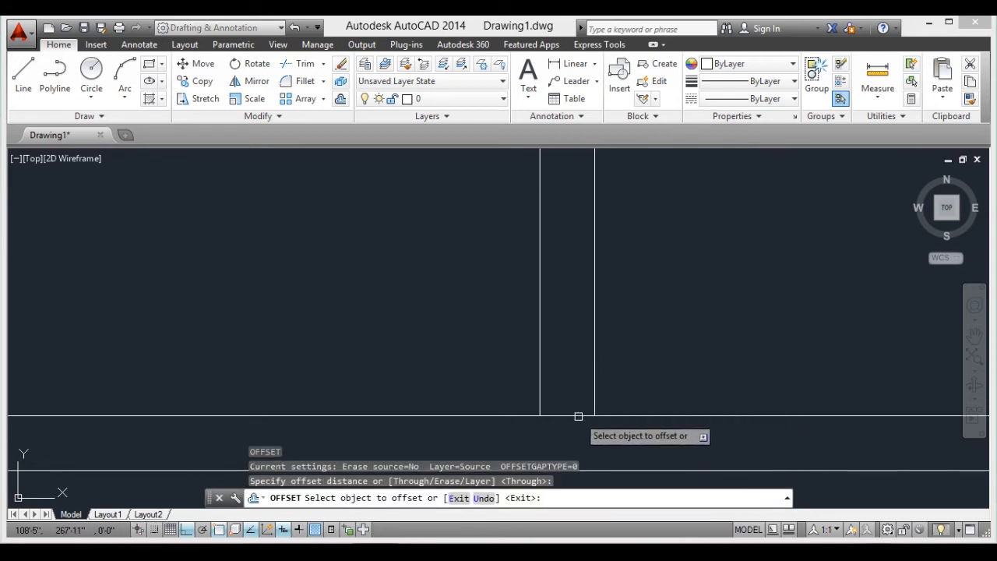
double_click(578, 413)
scroll(573, 347, down, 3)
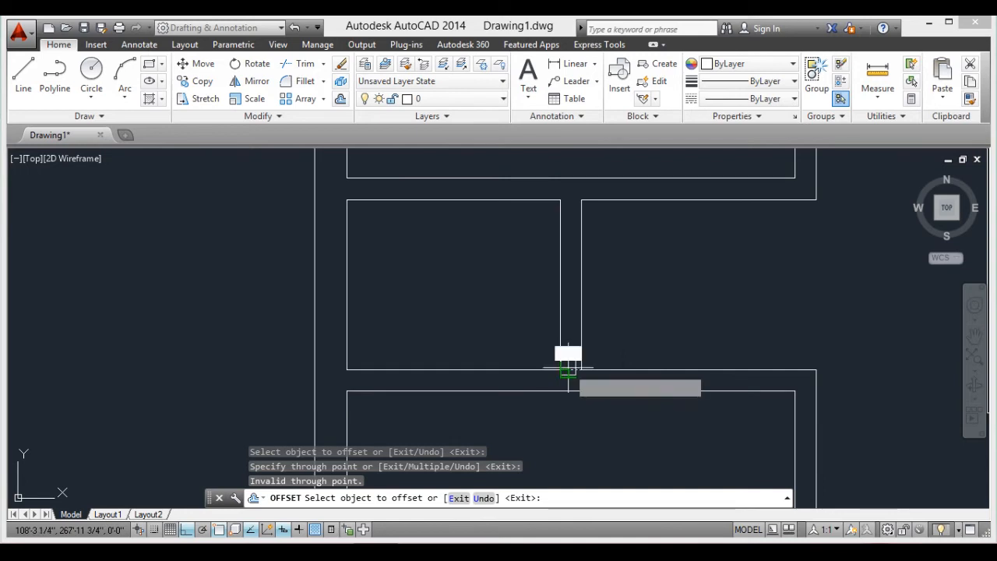
key(Escape)
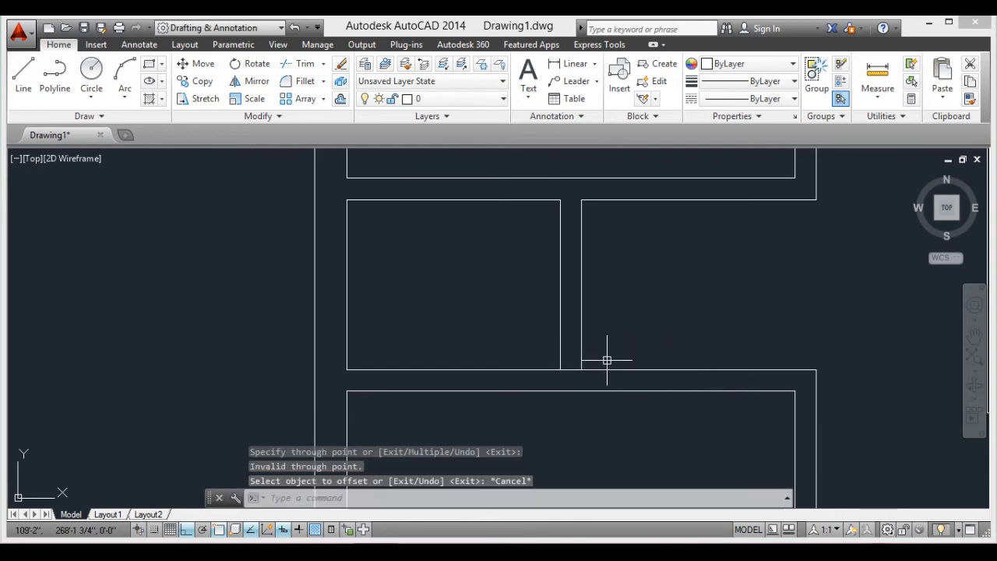
Offset the line across the partition wall's lower end upward by 2'9"
text(o)
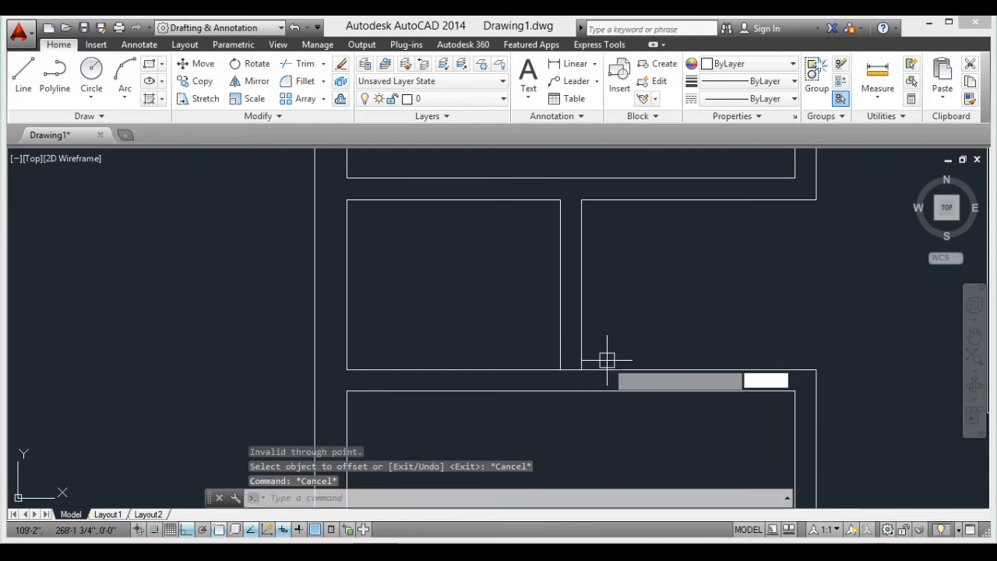
key(Return)
scroll(592, 363, up, 3)
key(Return)
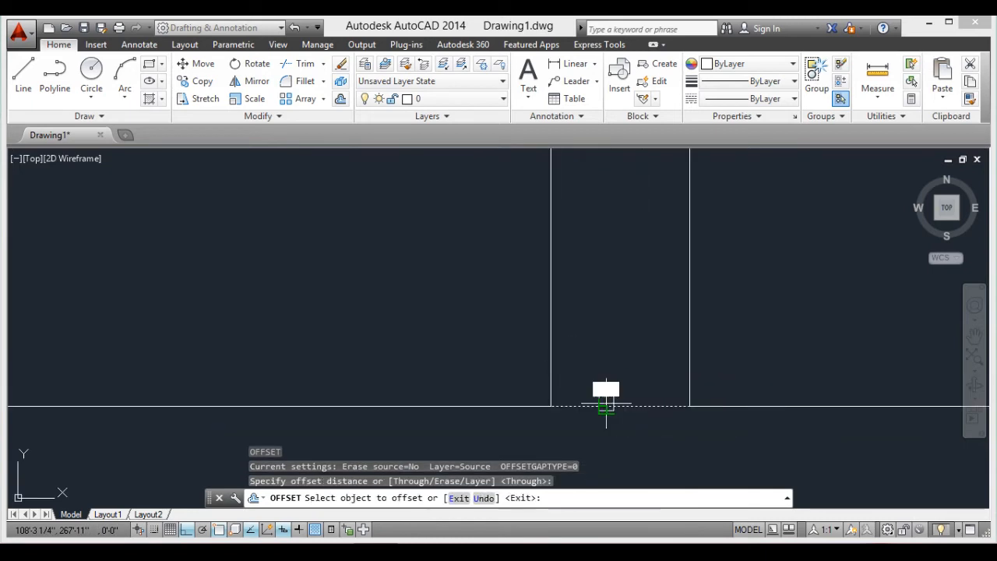
click(605, 405)
scroll(643, 230, down, 5)
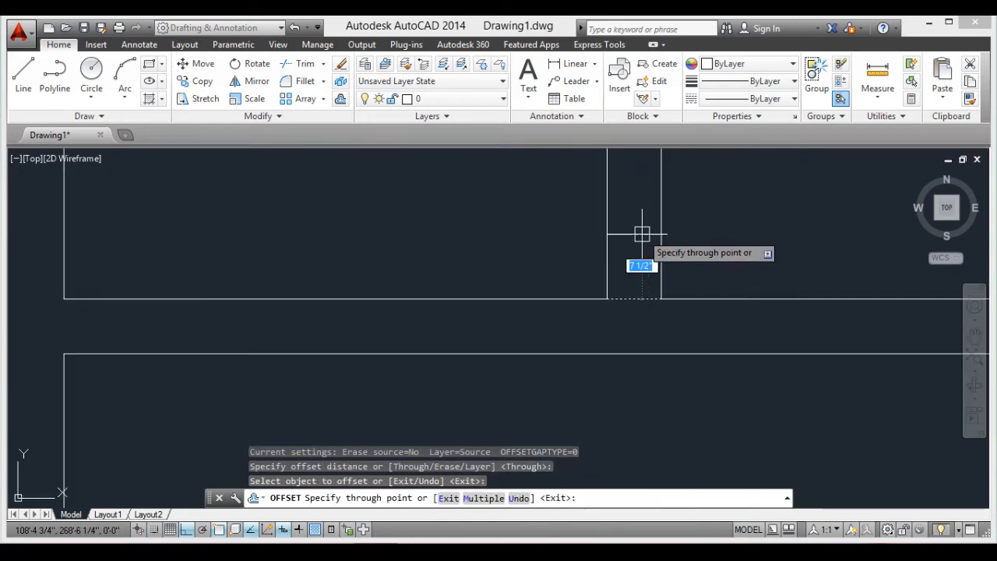
middle_drag(646, 189, 605, 329)
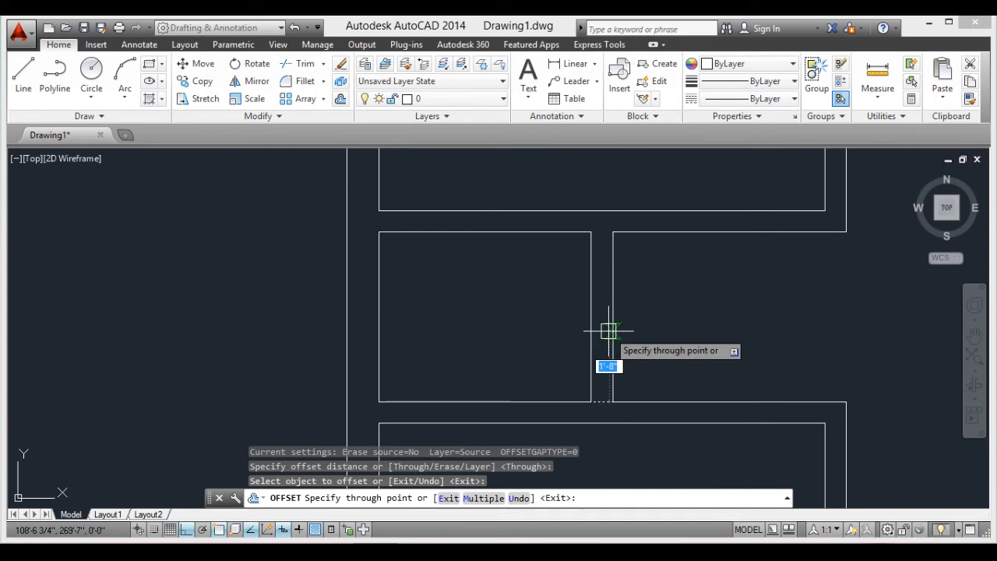
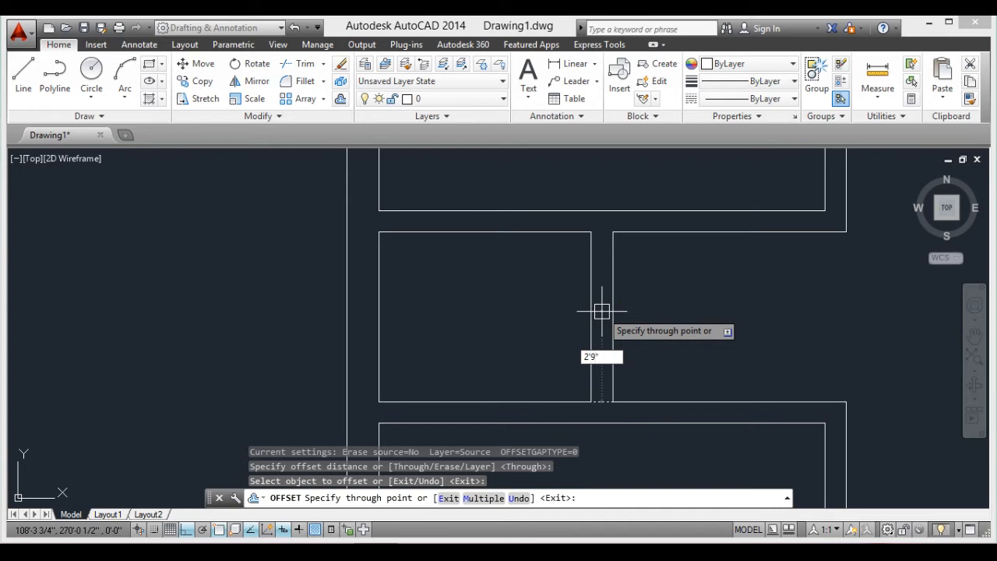
key(Return)
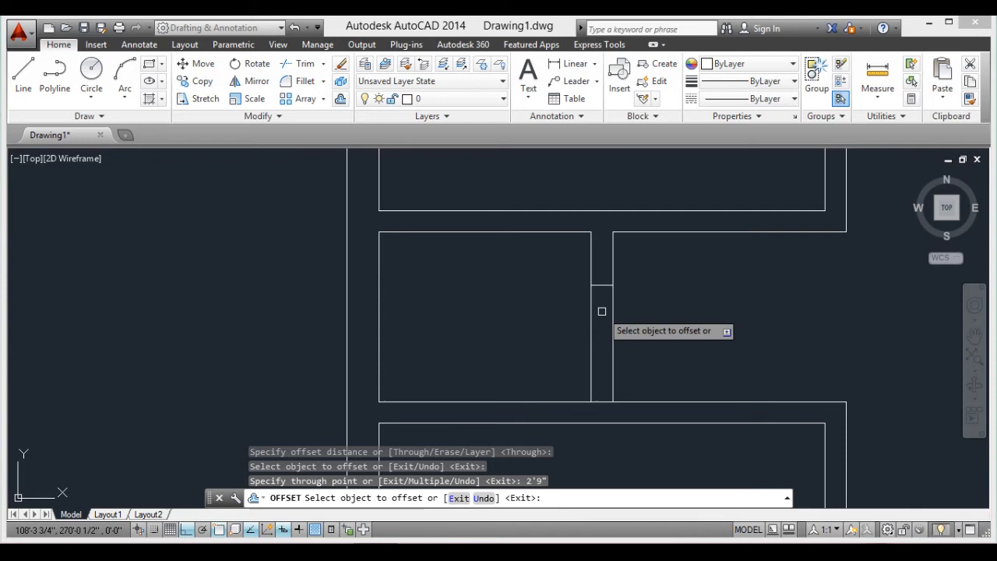
scroll(619, 325, down, 1)
scroll(637, 332, up, 1)
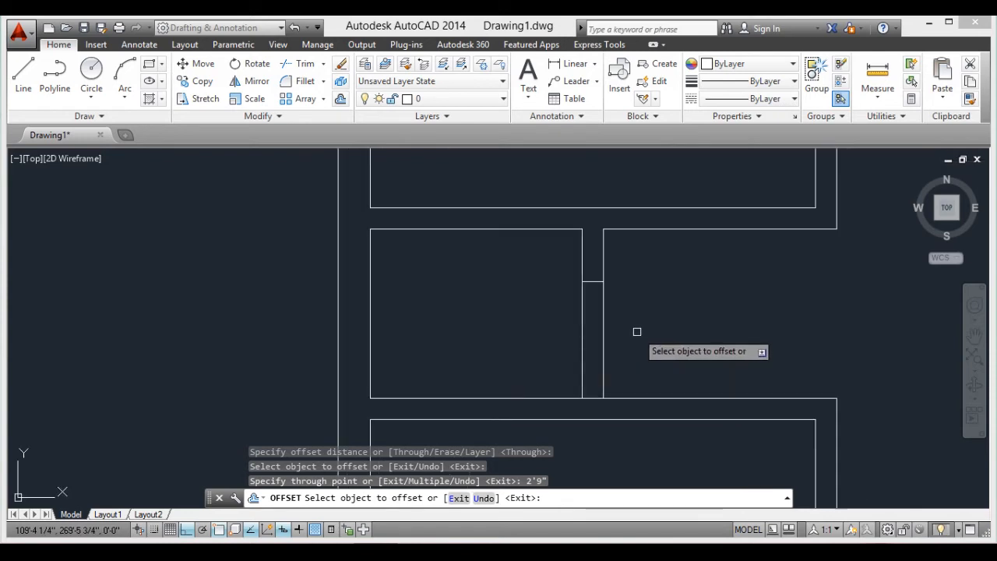
key(Escape)
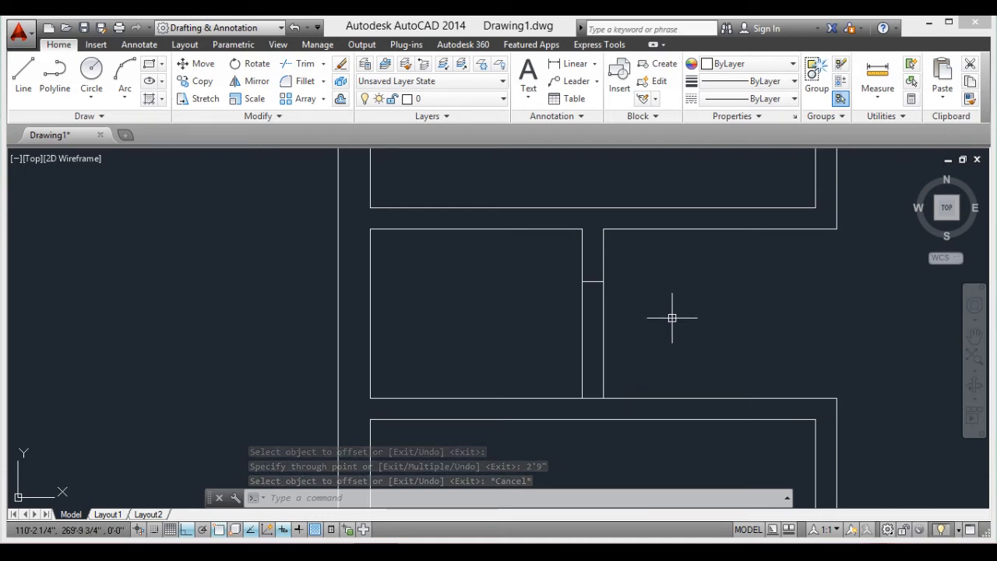
Trim both partition wall lines below the offset line to open a doorway beside the small room
text(tr)
key(Return)
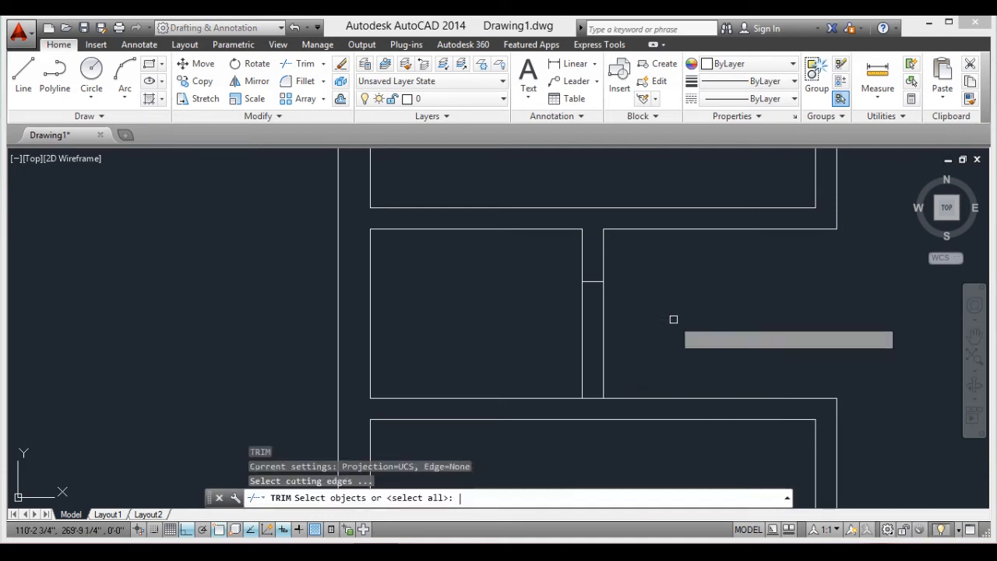
key(Return)
click(672, 318)
click(550, 336)
scroll(580, 338, down, 4)
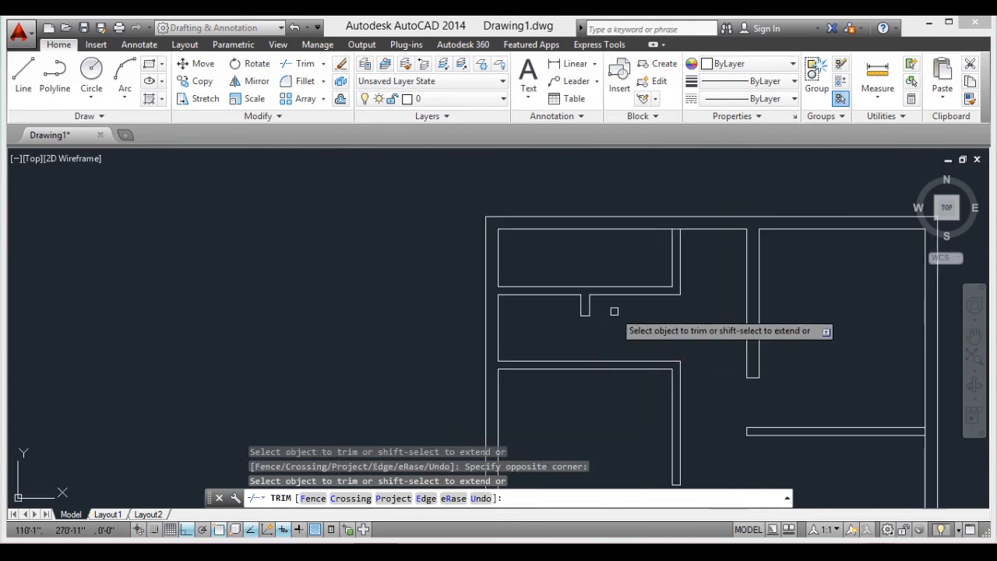
scroll(614, 312, up, 4)
key(Return)
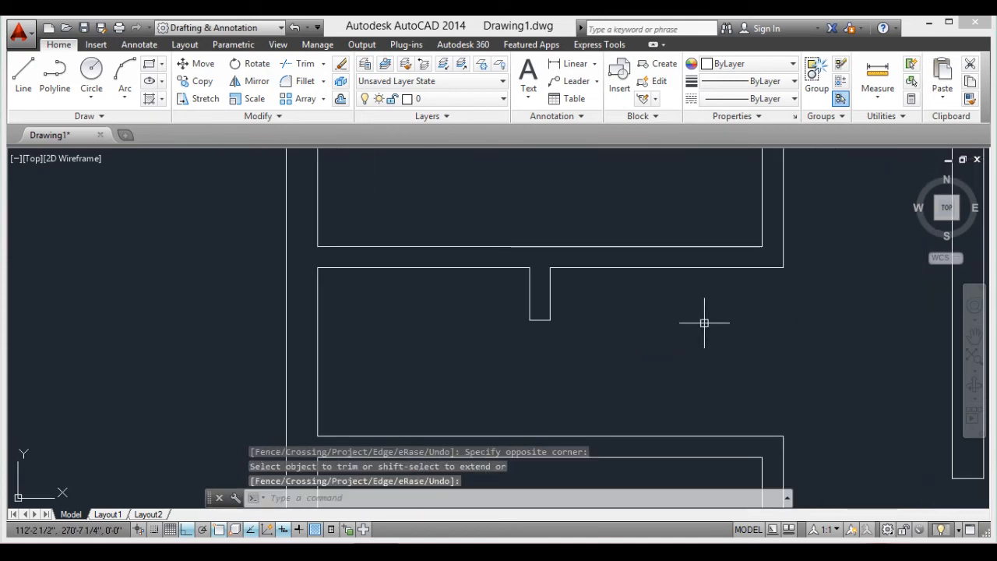
key(Escape)
Stretch the lower end of the top room's inner east wall line down to the lower line of the wall below
click(761, 231)
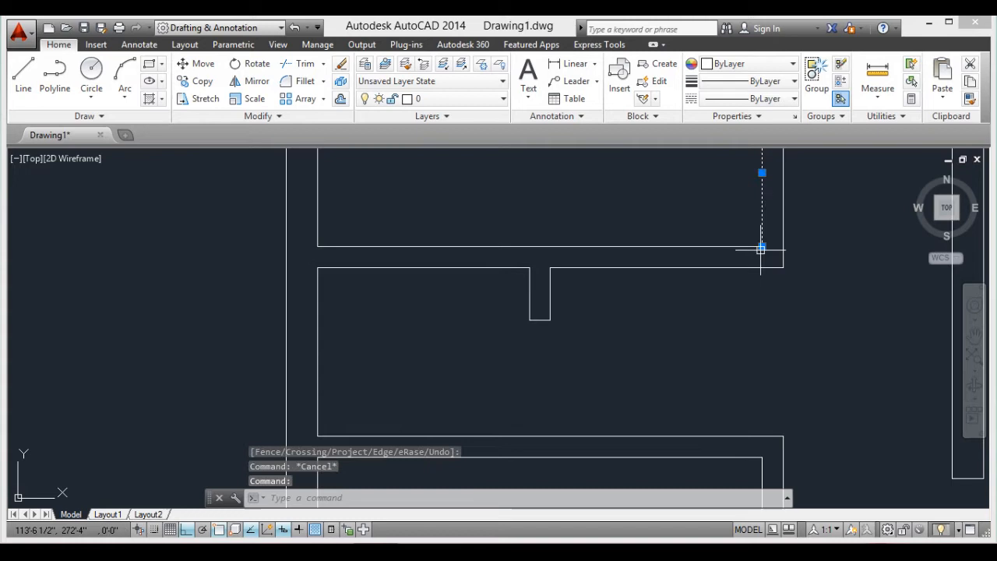
click(761, 248)
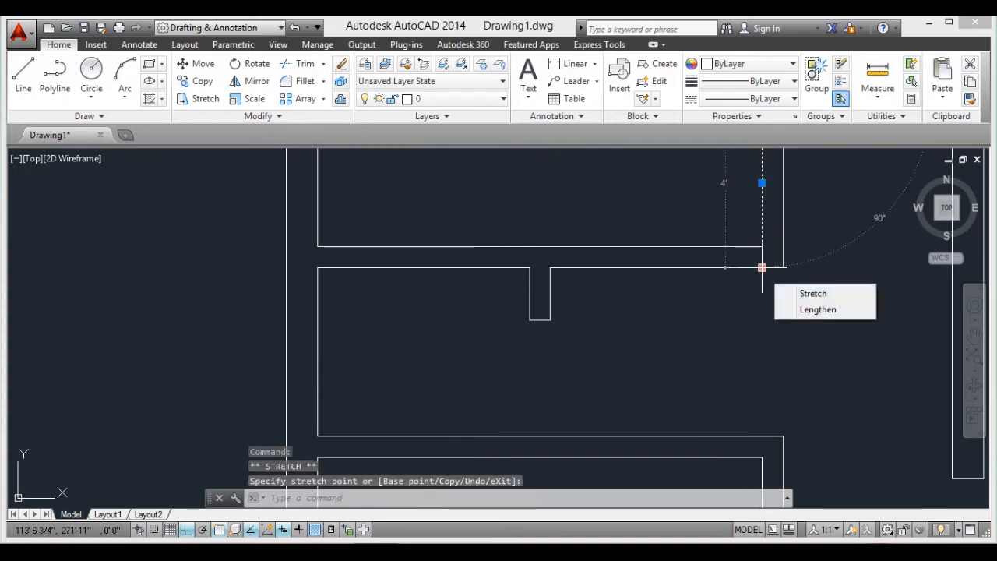
click(761, 268)
scroll(750, 304, down, 3)
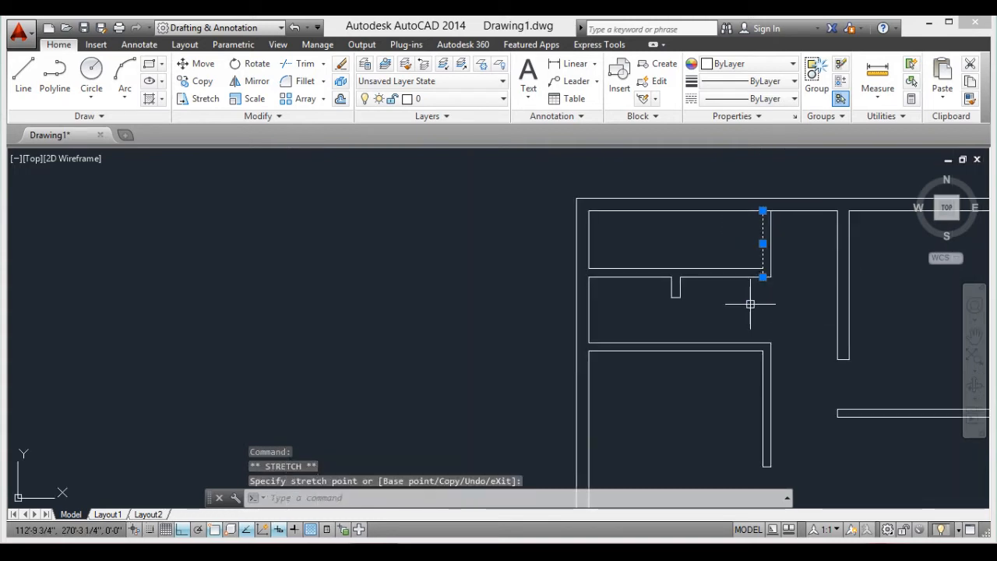
key(Escape)
Offset the extended inner east wall line of the top room 2'9" into the room
scroll(777, 247, up, 4)
scroll(777, 261, down, 4)
scroll(741, 293, up, 2)
text(o)
key(Return)
key(Return)
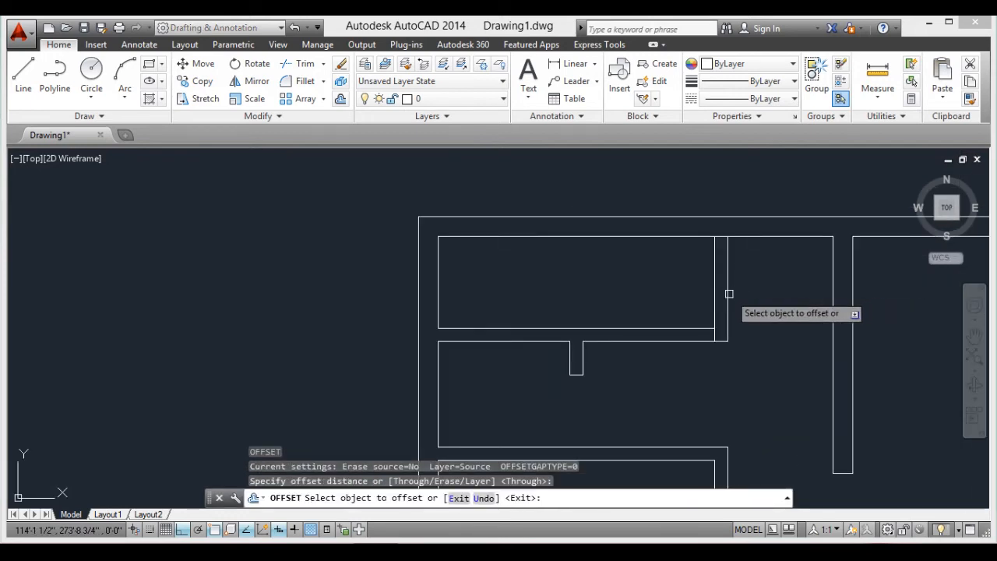
click(715, 295)
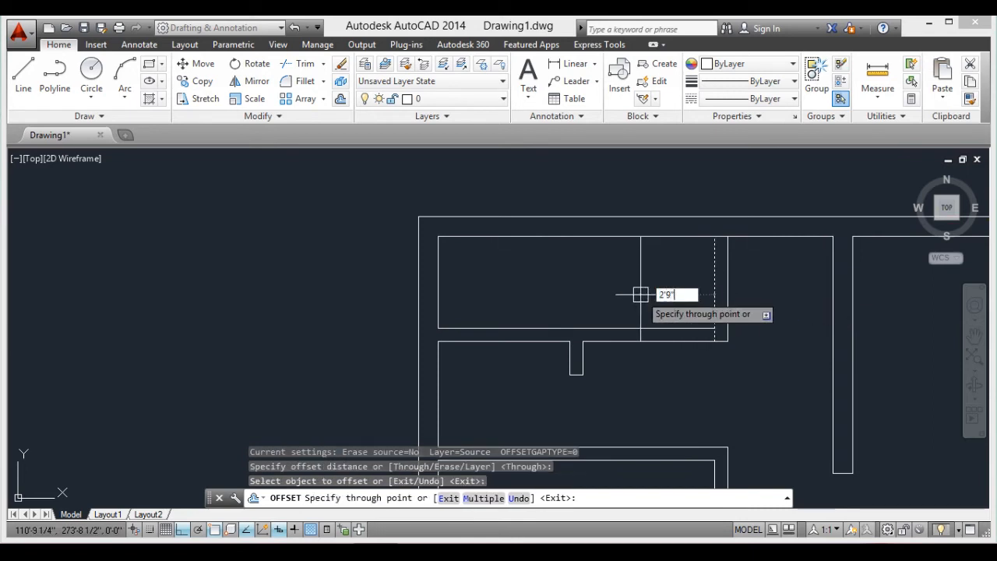
key(Return)
key(Return)
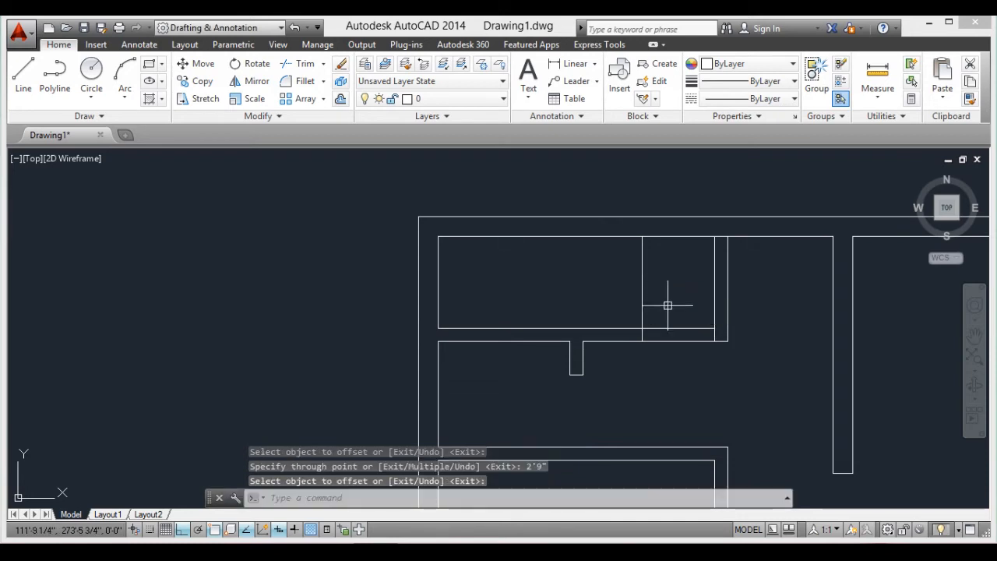
Trim the top room's lower wall lines between the two jamb lines and remove the excess offset line inside the room
text(tr)
key(Return)
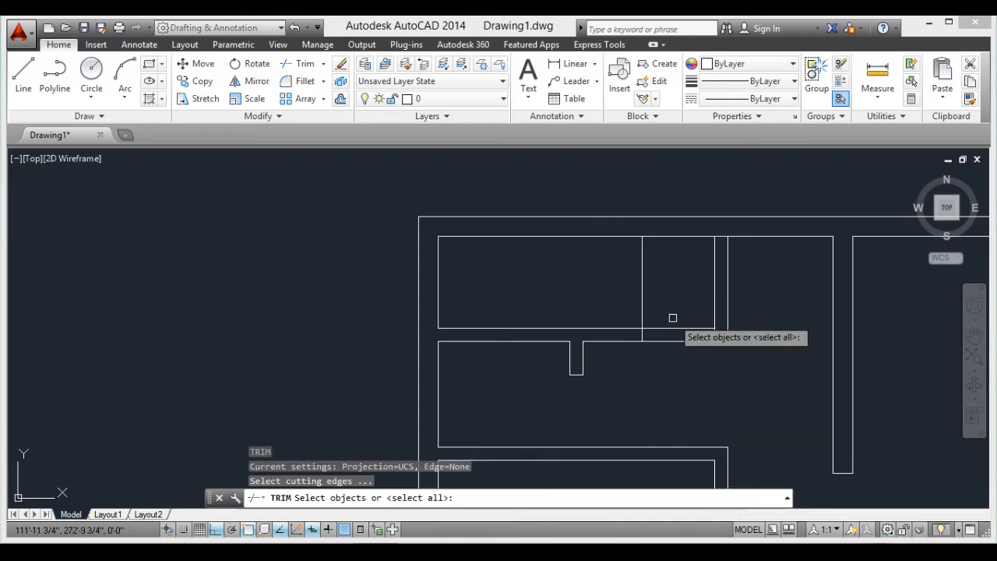
key(Return)
click(672, 335)
click(671, 337)
click(686, 318)
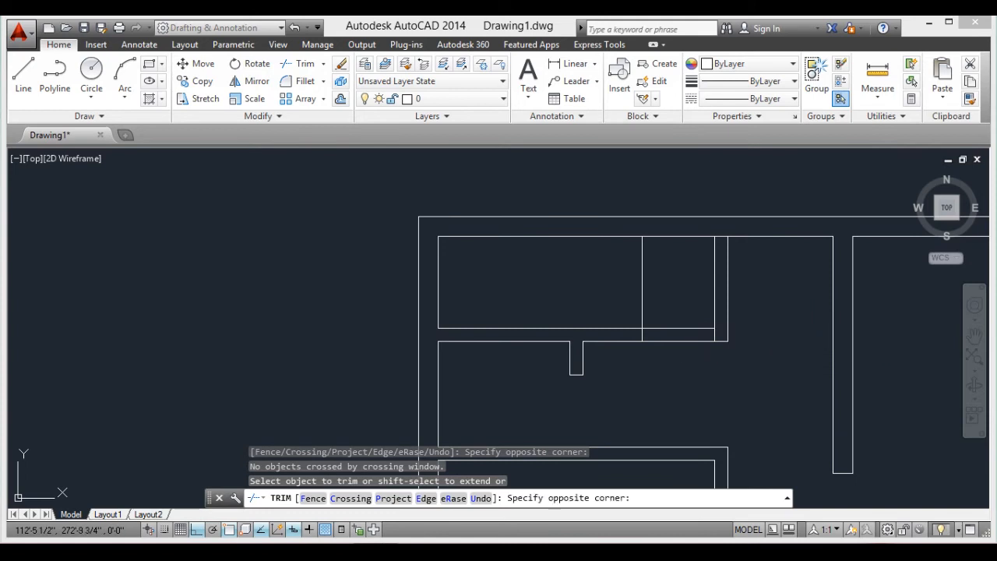
click(659, 354)
click(666, 285)
click(626, 292)
scroll(626, 292, down, 2)
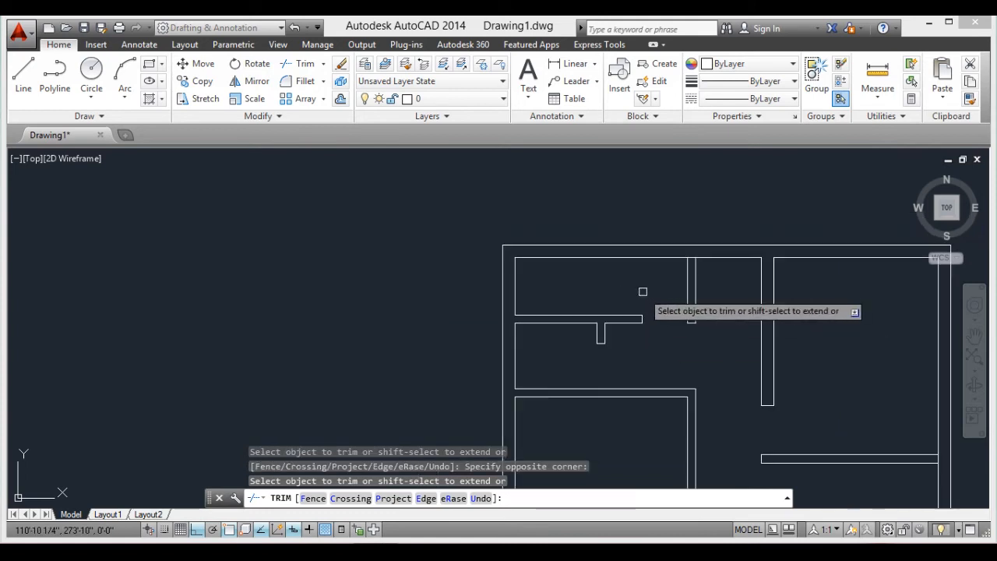
scroll(656, 356, down, 2)
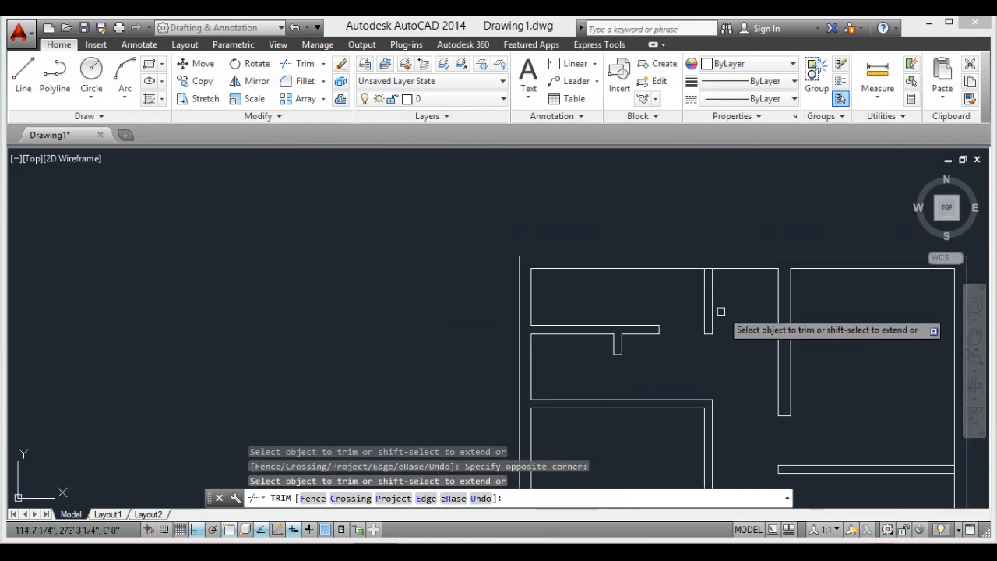
key(Escape)
Trim the line segment closing the junction between the top room's east partition and the upper exterior wall
scroll(680, 334, up, 6)
scroll(666, 297, down, 4)
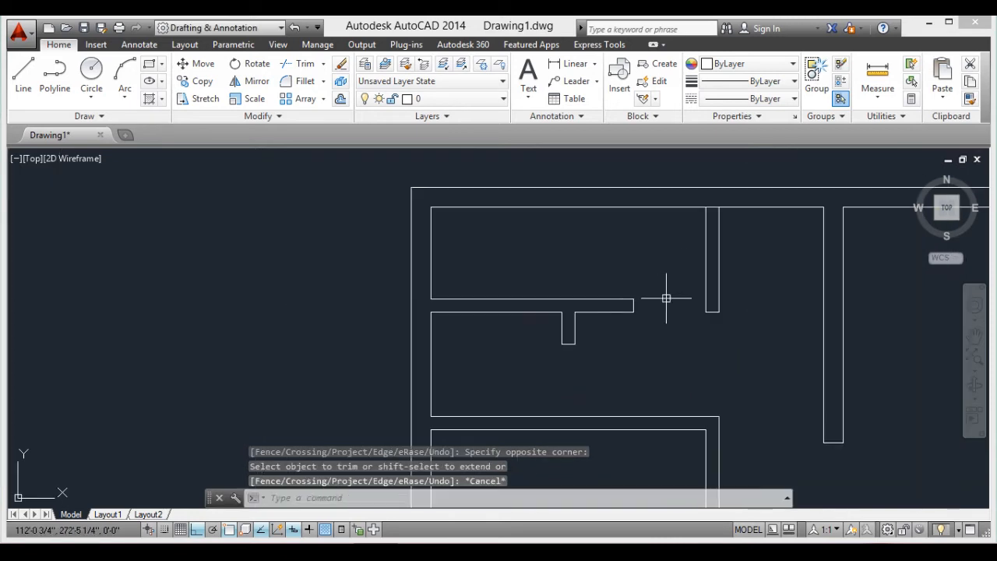
scroll(662, 299, down, 2)
scroll(709, 285, up, 4)
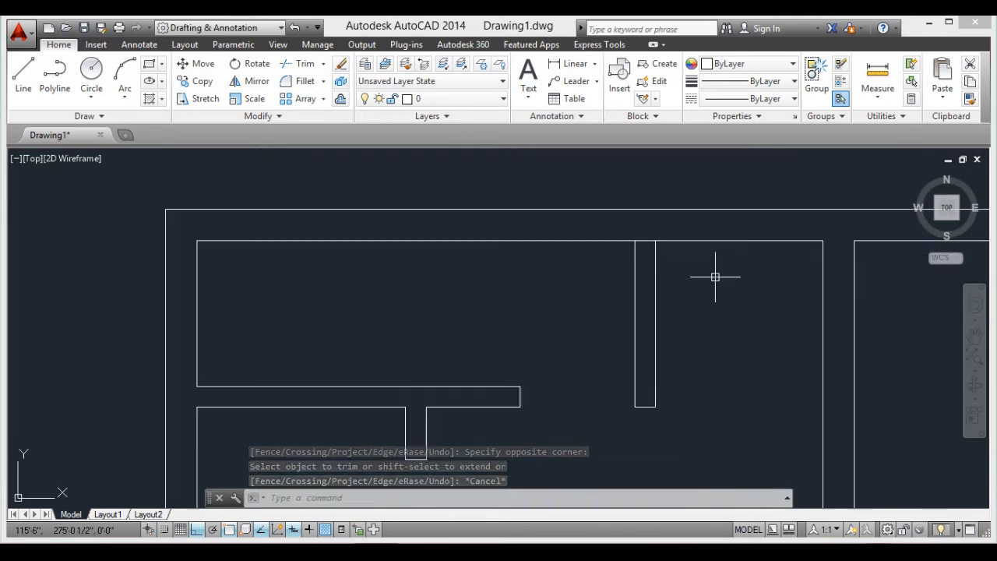
text(tr)
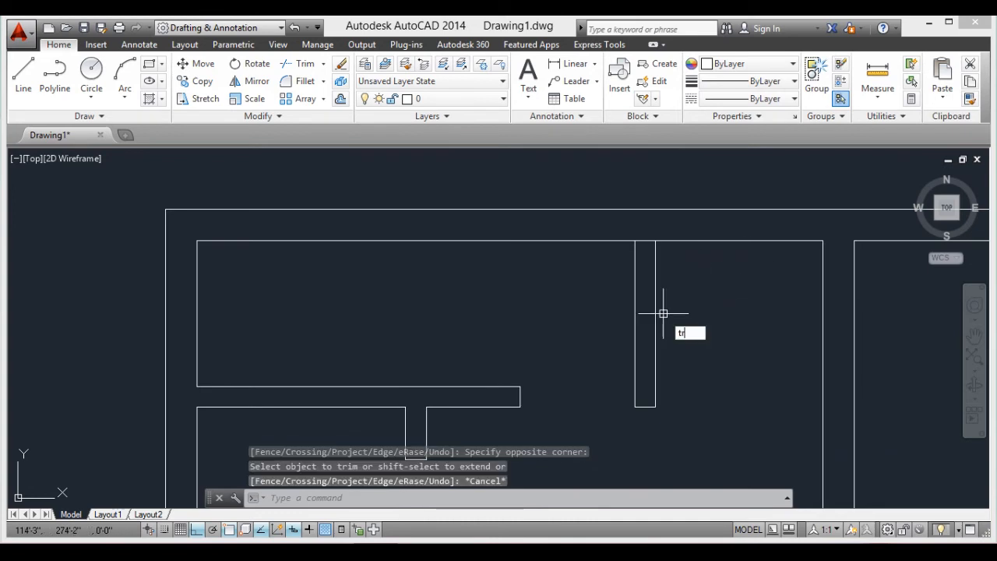
key(Return)
key(Return)
scroll(650, 260, down, 6)
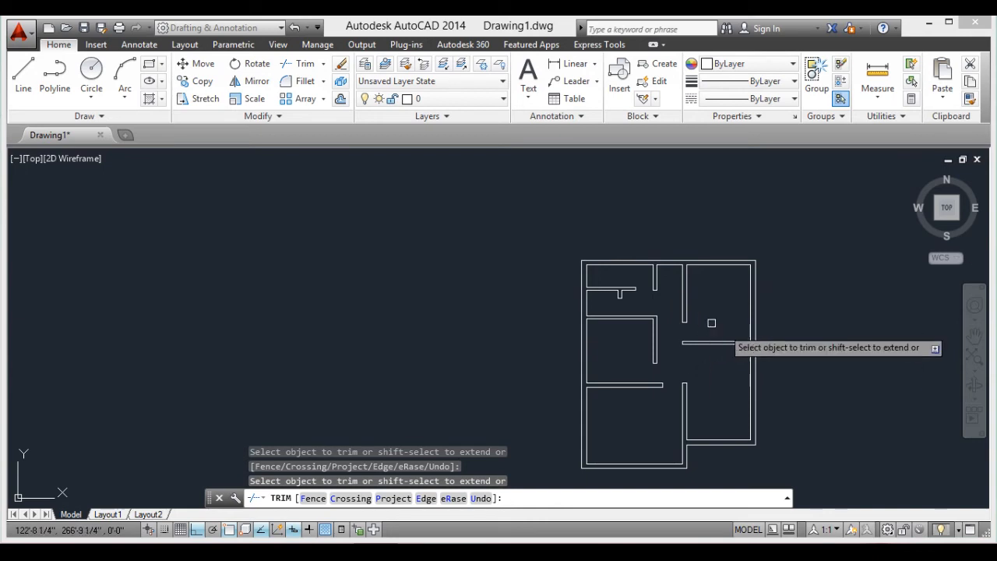
scroll(709, 330, up, 8)
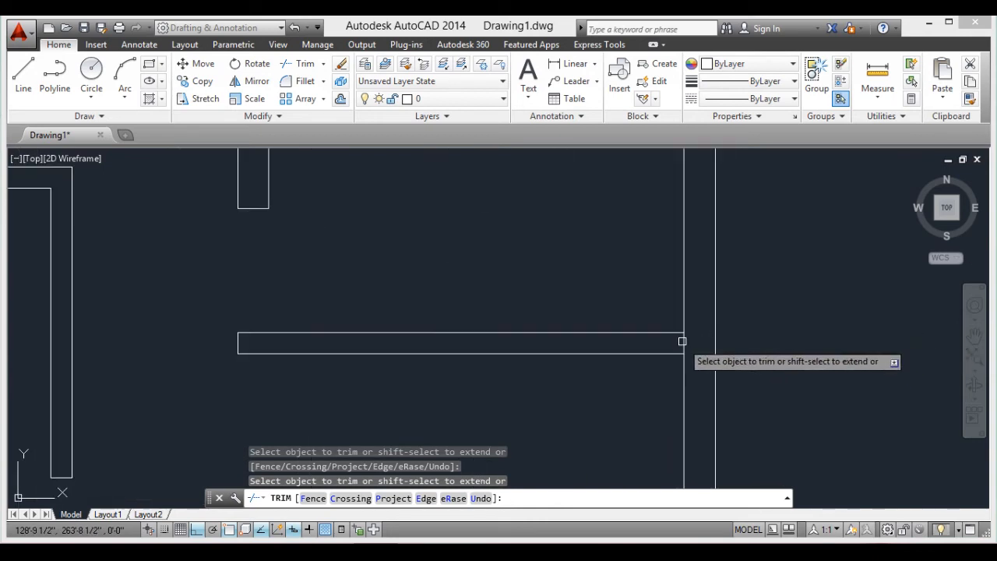
scroll(686, 347, down, 5)
scroll(521, 215, up, 4)
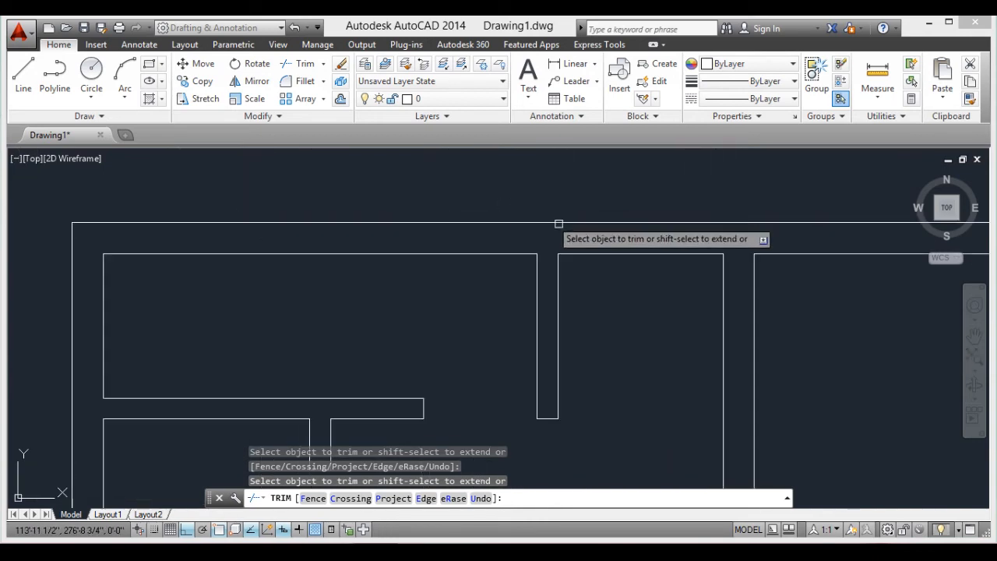
scroll(634, 288, up, 2)
key(Escape)
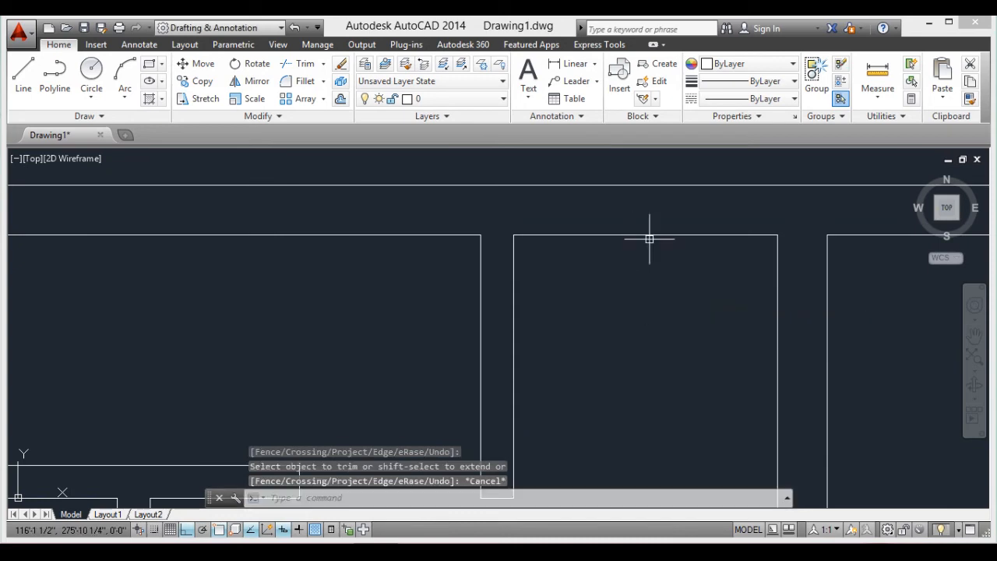
Draw a rectangle against the upper wall inside the small room at the top centre, between its two side walls
middle_click(678, 288)
middle_click(677, 288)
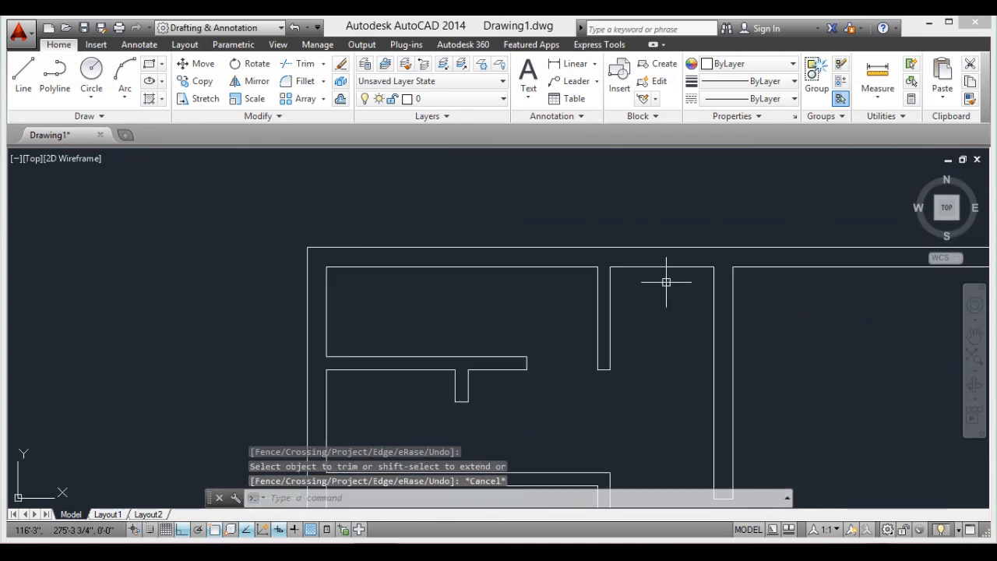
scroll(523, 187, up, 5)
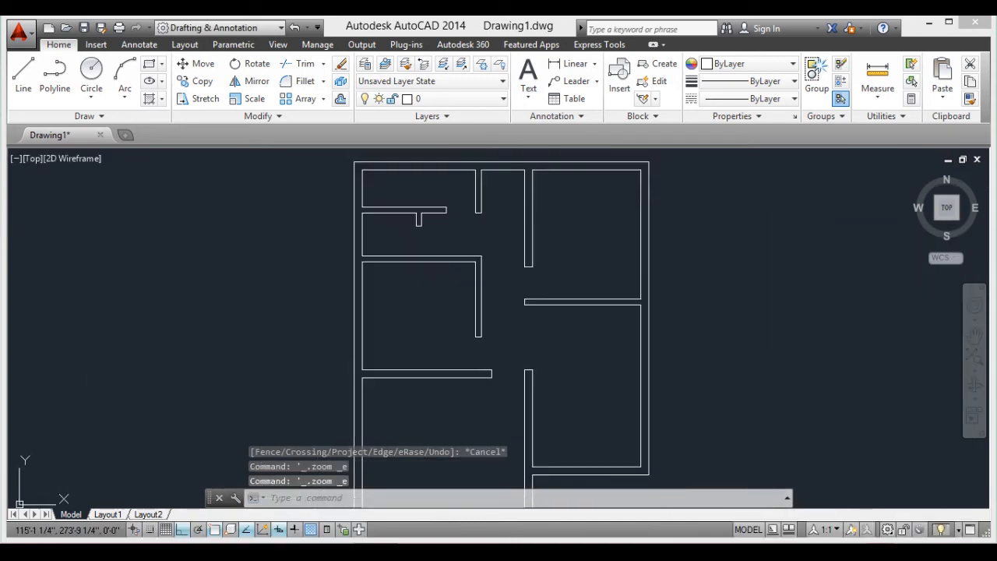
scroll(510, 265, up, 3)
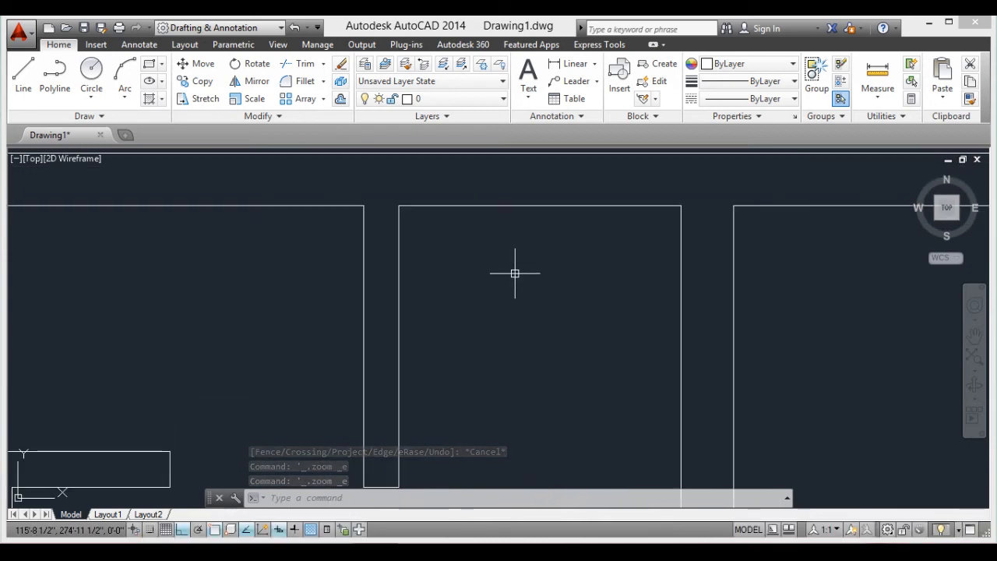
text(REC)
key(Return)
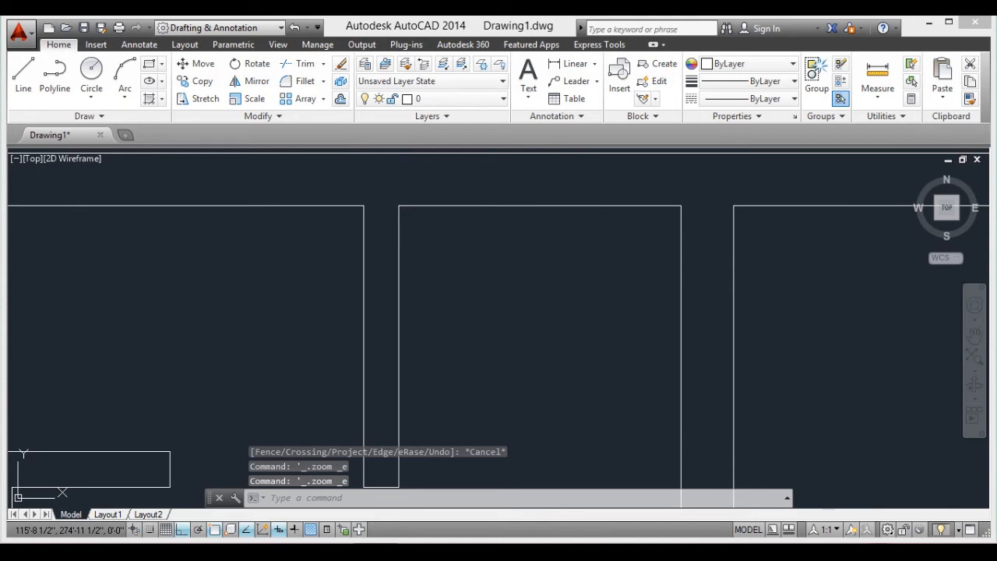
click(456, 206)
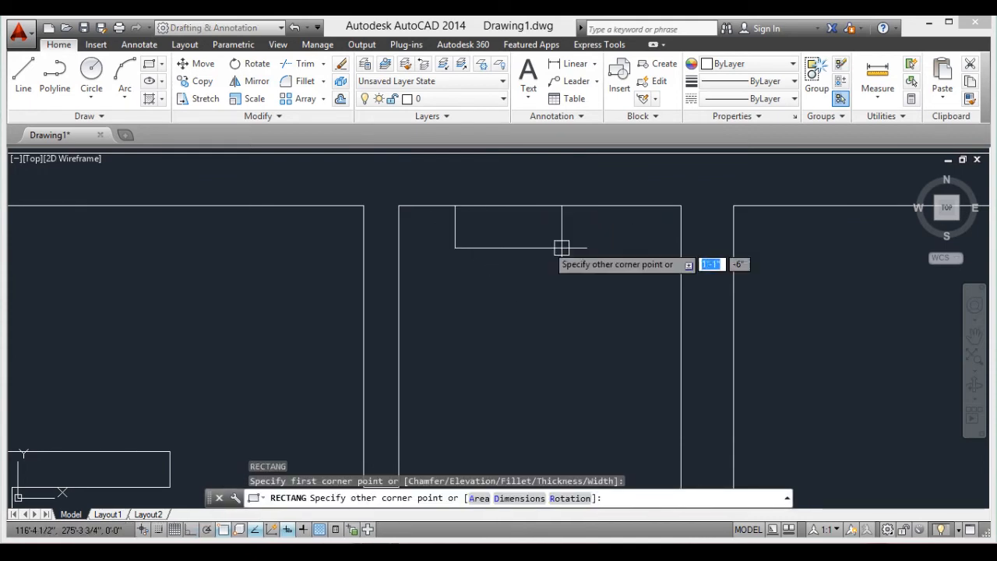
click(637, 312)
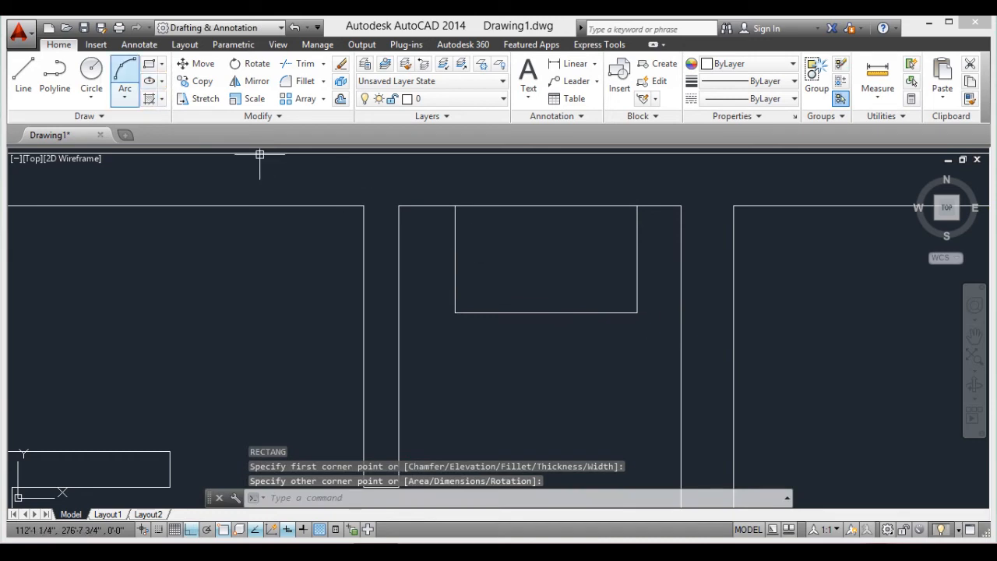
Draw a small circle inside the new rectangle, near the middle of its upper edge
click(91, 72)
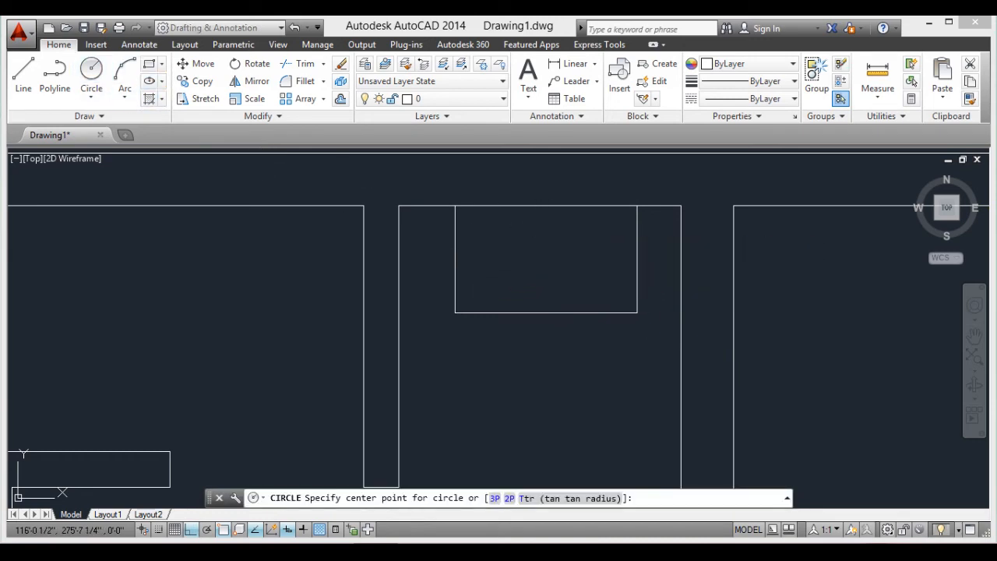
click(536, 227)
click(551, 233)
scroll(569, 273, down, 5)
scroll(662, 318, up, 1)
scroll(597, 330, down, 3)
scroll(566, 330, up, 3)
scroll(650, 293, down, 3)
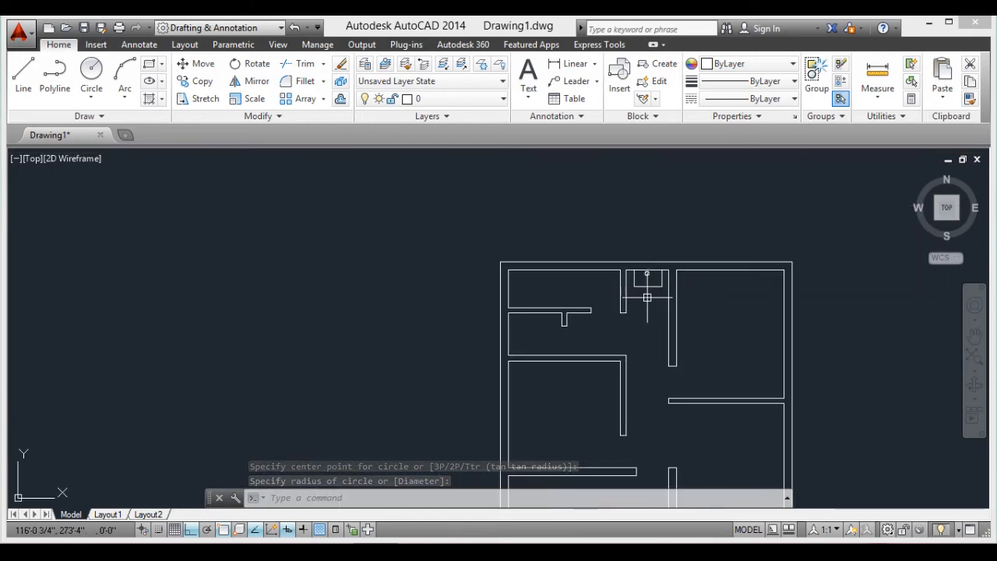
Draw an ellipse in the upper-left room near the west wall, with half-axes of about 1'-4" horizontally and 9 1/2" vertically
scroll(581, 290, up, 4)
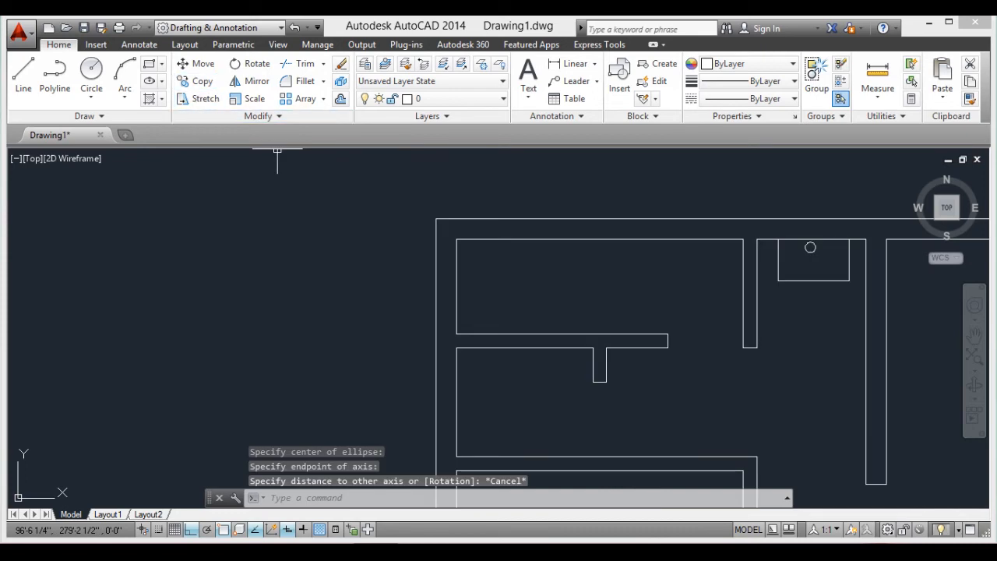
key(Return)
click(523, 278)
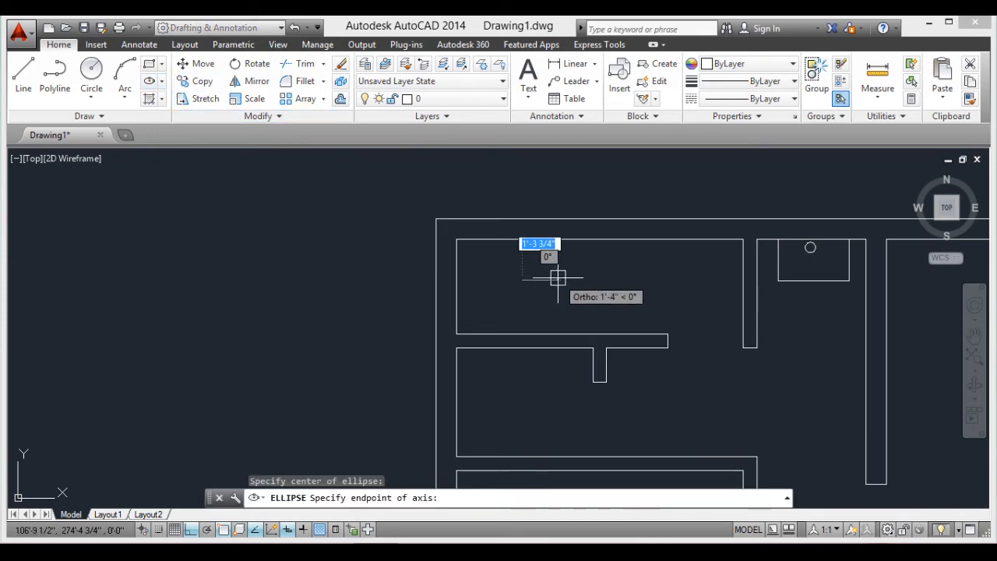
click(558, 278)
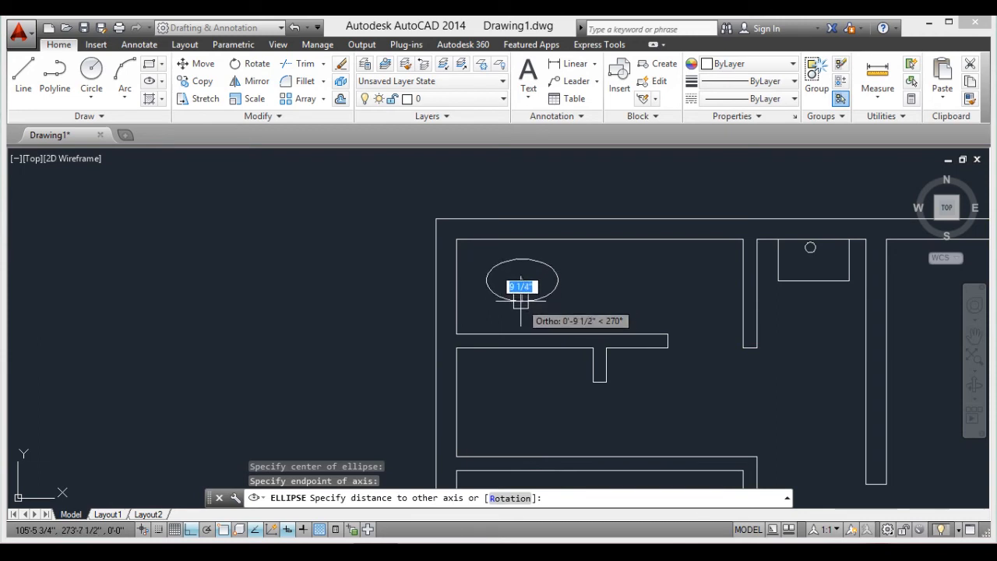
click(520, 302)
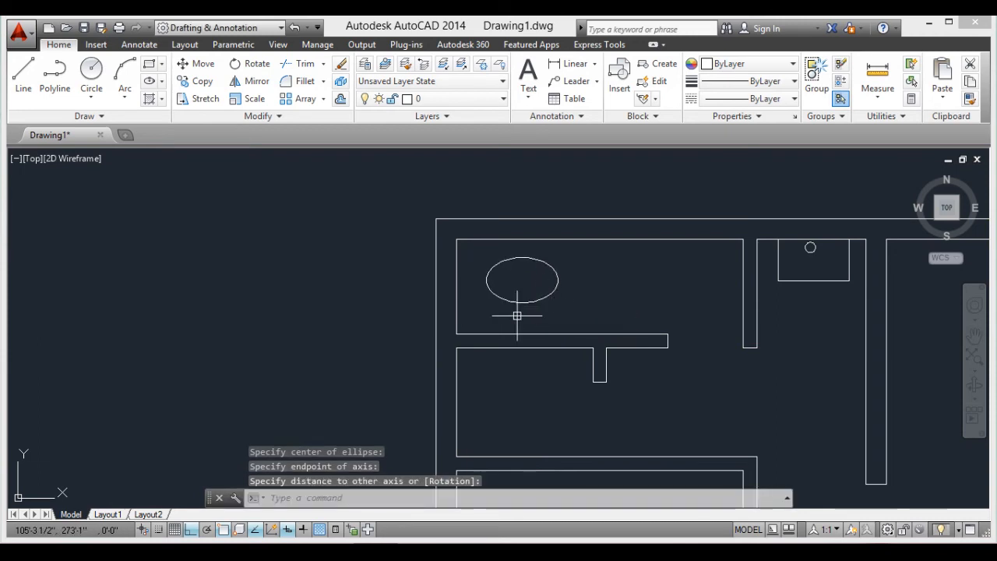
key(Escape)
Move the upper-left room's ellipse slightly straight down
scroll(485, 269, up, 4)
scroll(486, 269, down, 4)
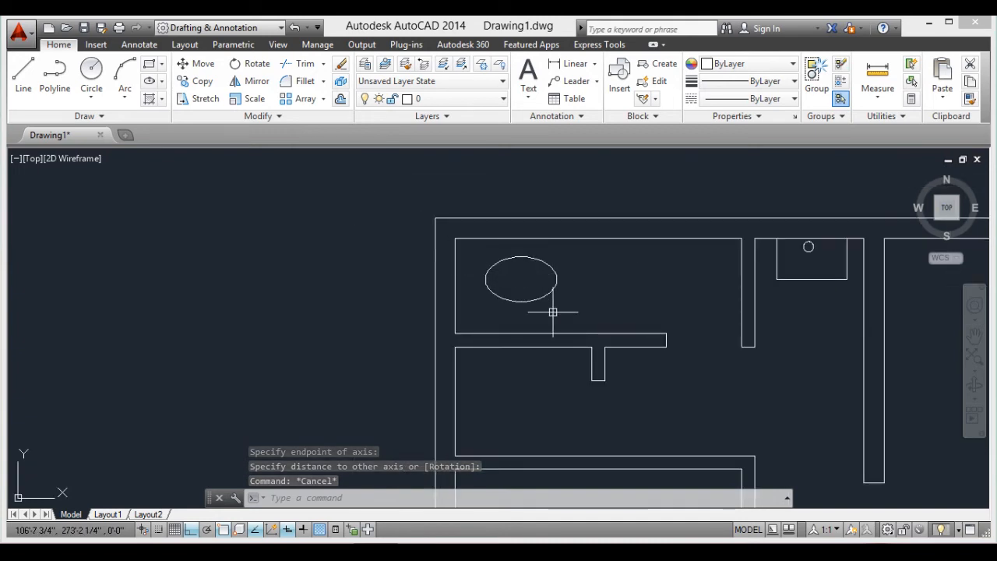
key(Return)
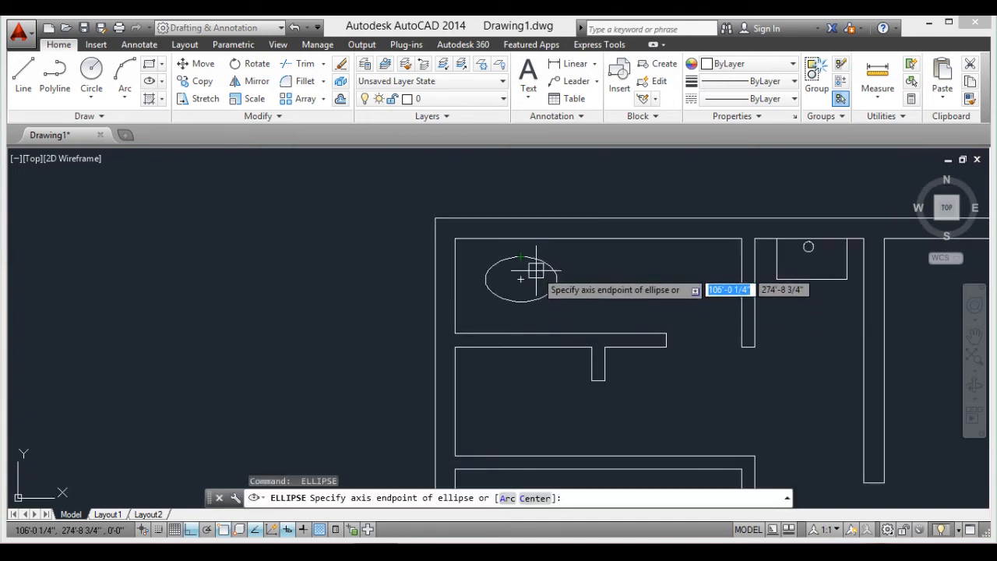
key(Escape)
key(Return)
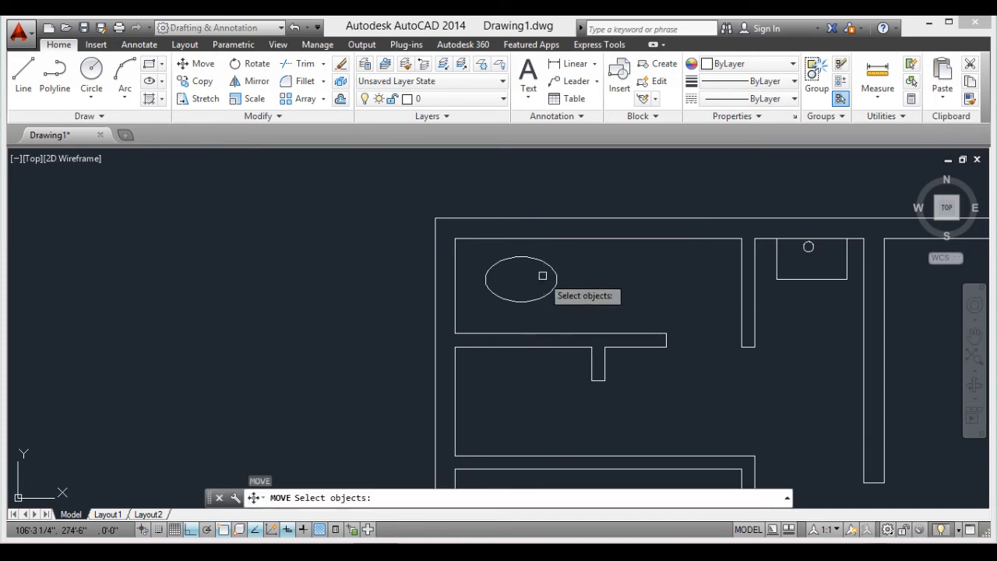
click(555, 278)
key(Return)
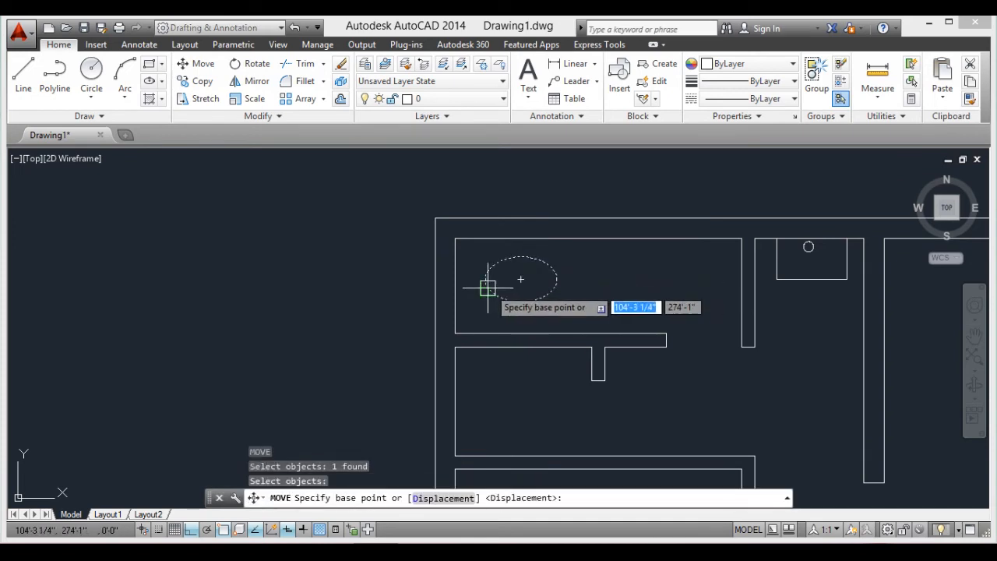
click(485, 277)
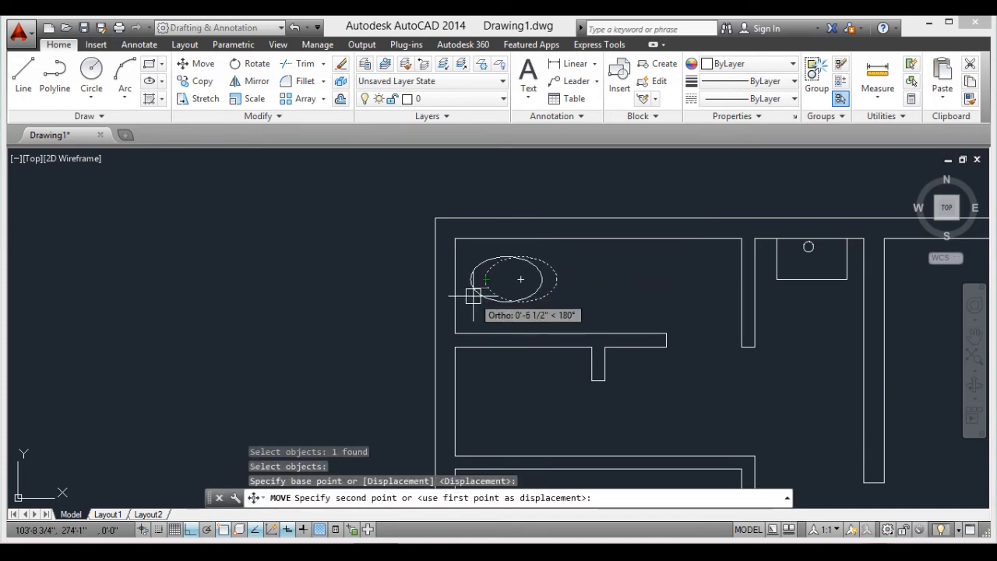
click(478, 298)
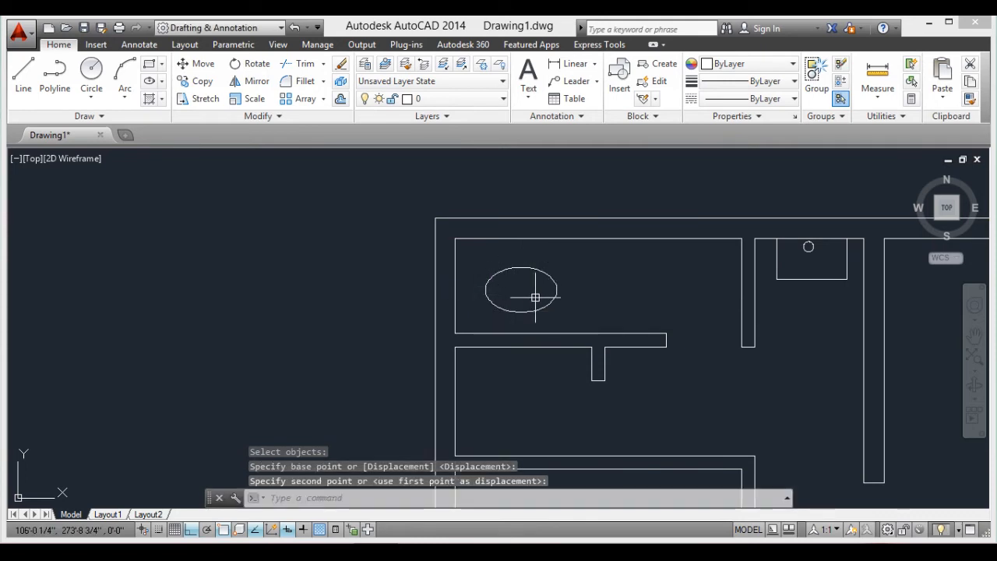
key(Escape)
Draw a narrow upright rectangle between the west wall and the ellipse in the upper-left room
scroll(490, 283, up, 1)
scroll(497, 286, down, 1)
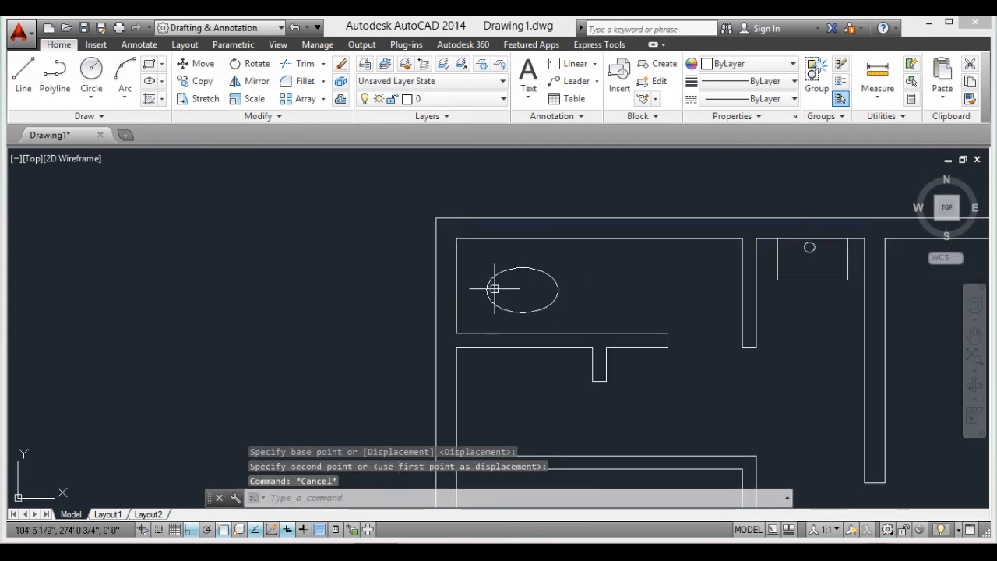
text(REC)
key(Return)
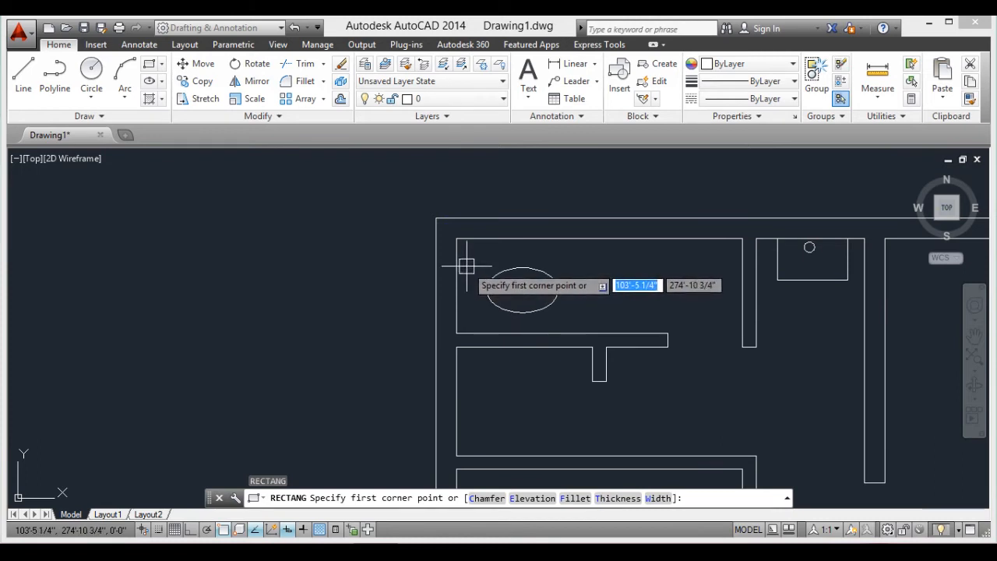
click(465, 261)
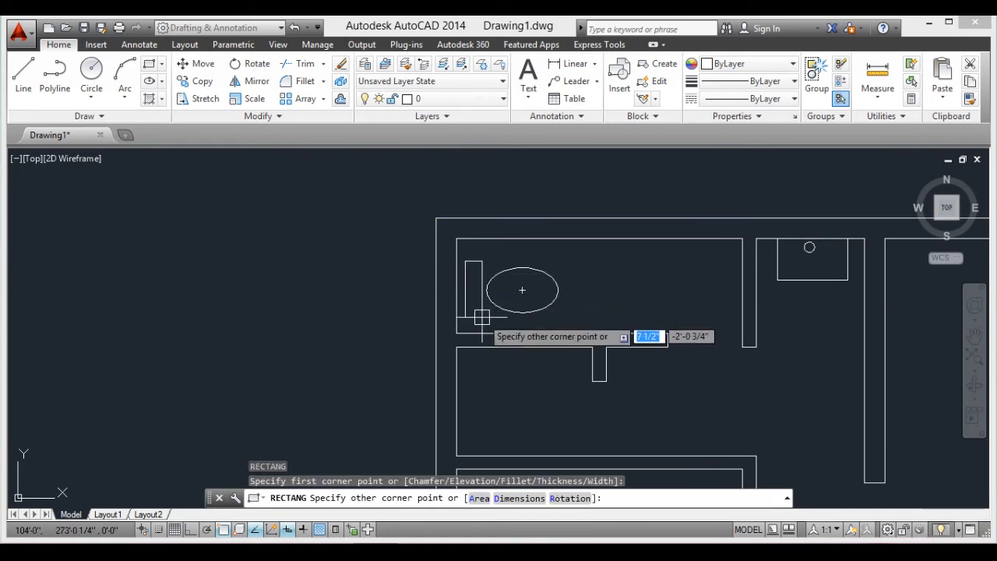
click(484, 334)
Draw a horizontal ellipse in the room below, near its west wall, with a long half-axis of about 1'-2"
scroll(577, 306, down, 2)
scroll(561, 347, up, 4)
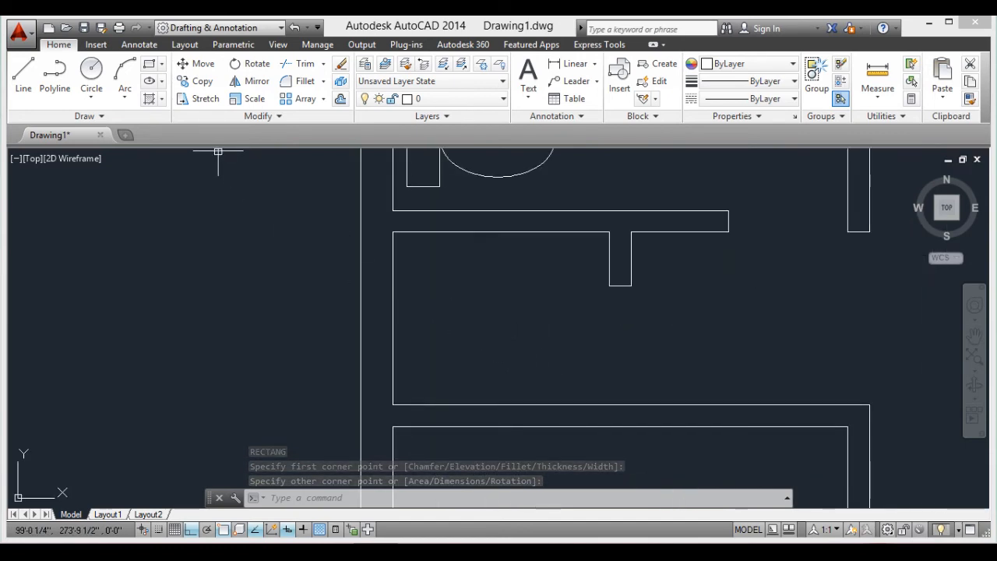
click(149, 81)
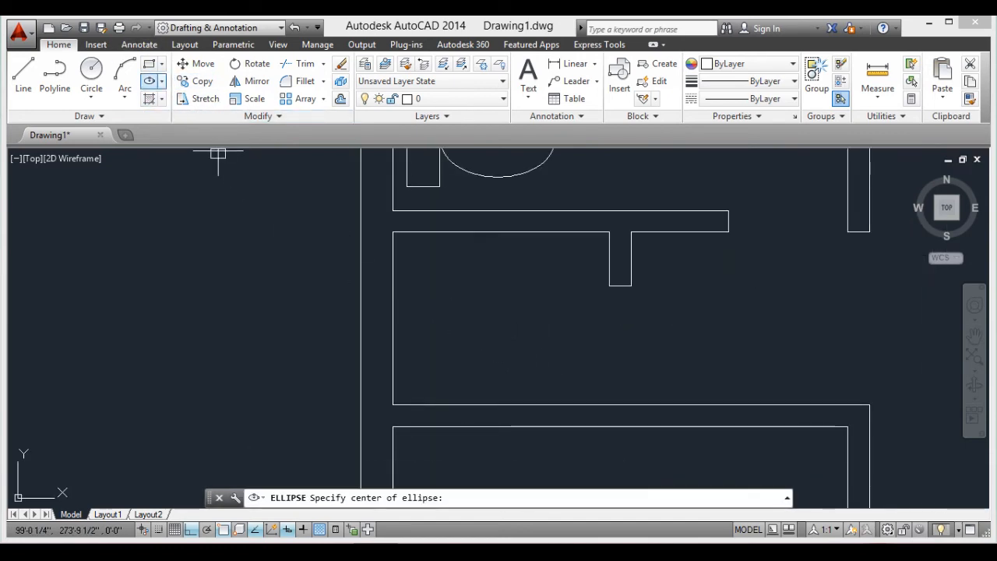
click(460, 313)
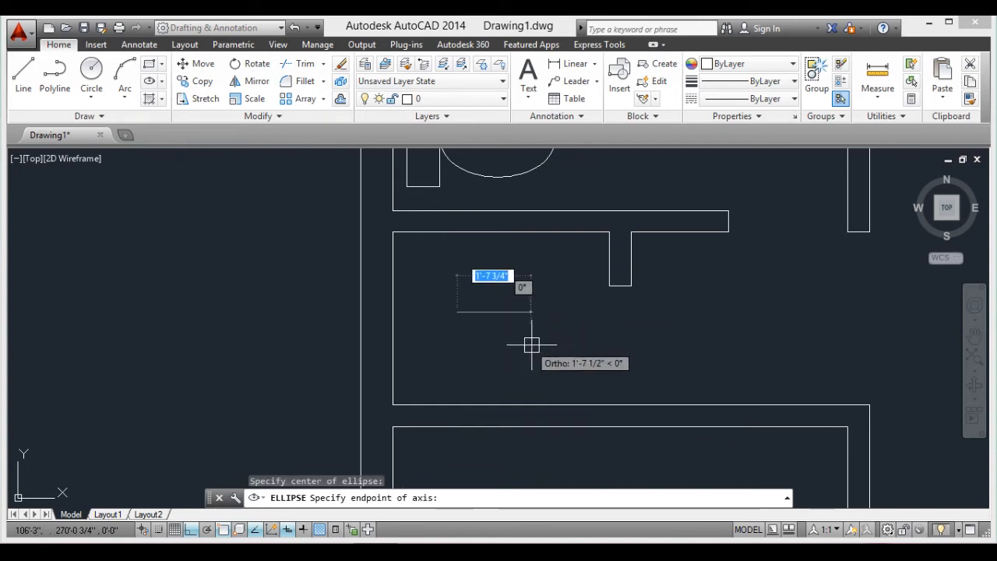
click(508, 314)
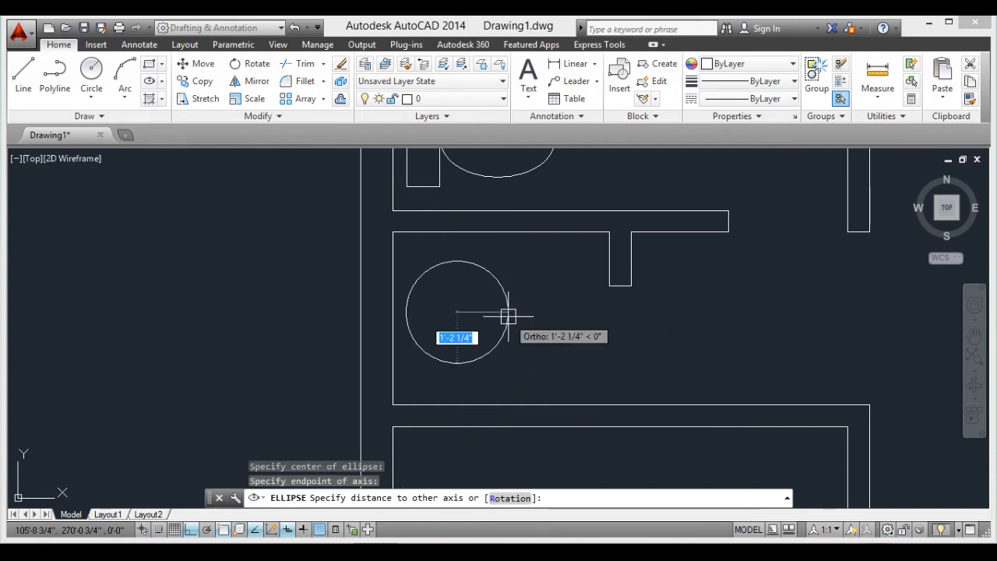
click(490, 322)
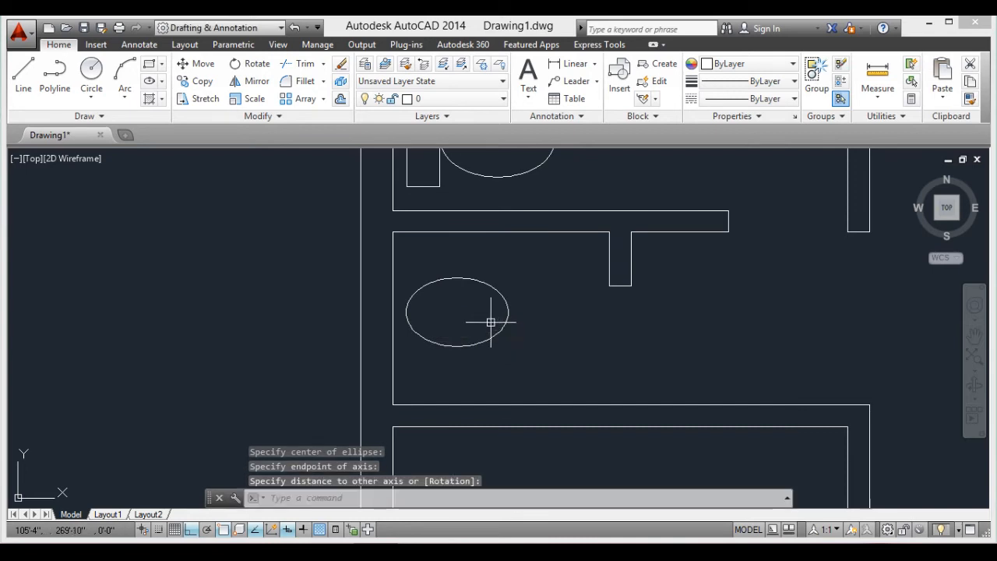
Move the lower room's ellipse horizontally east, away from the west wall
text(m)
key(Return)
click(507, 312)
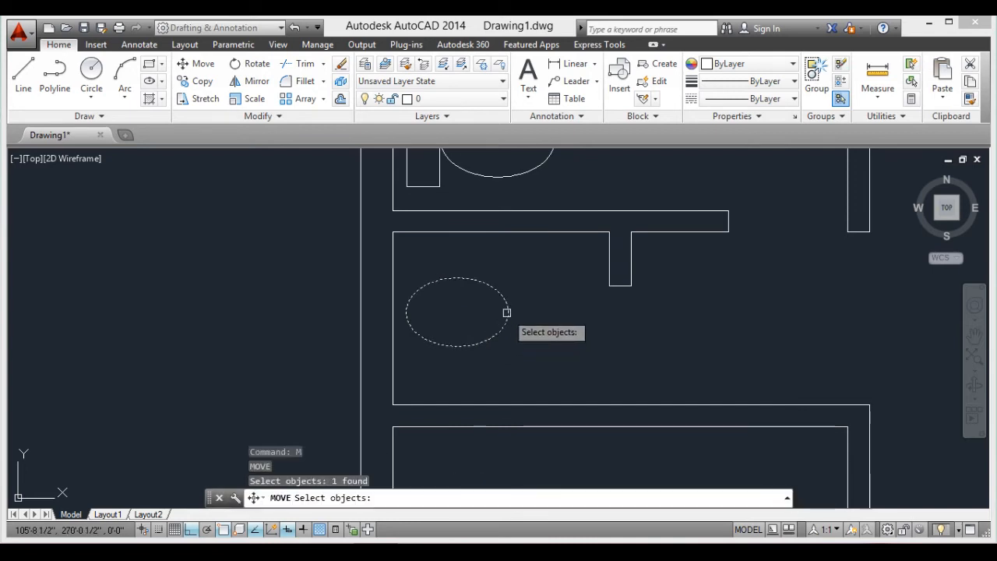
key(Return)
click(509, 312)
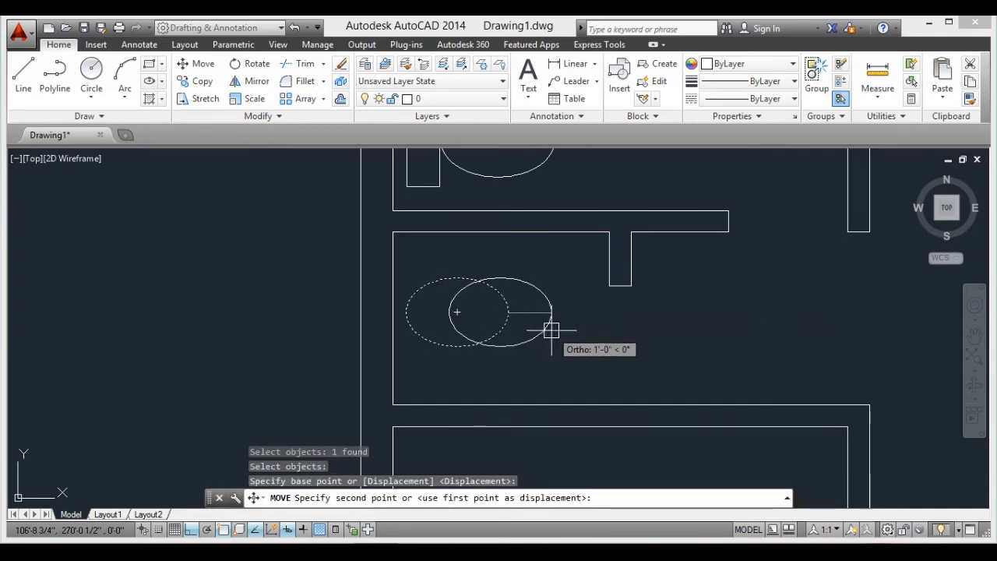
click(543, 330)
key(Return)
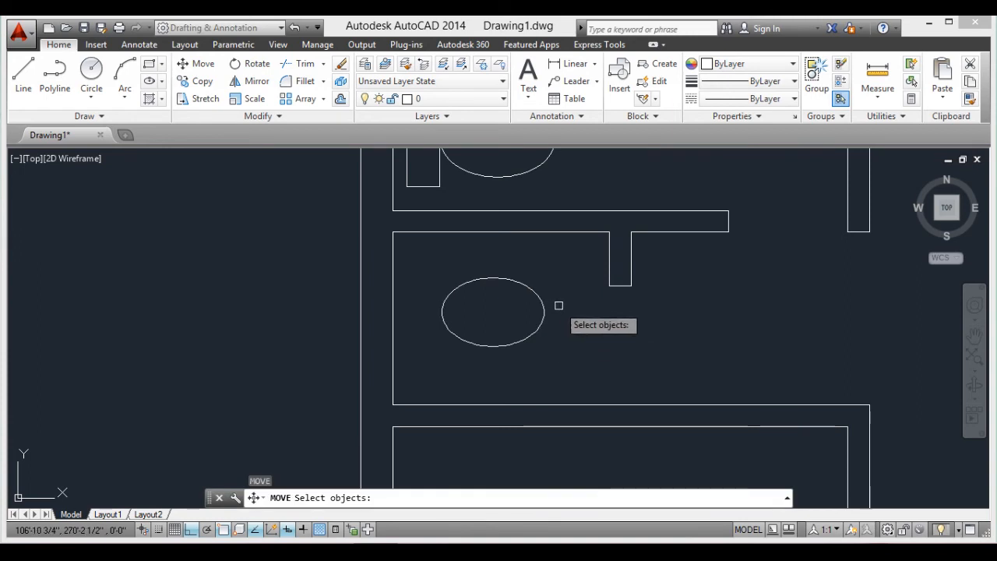
key(Escape)
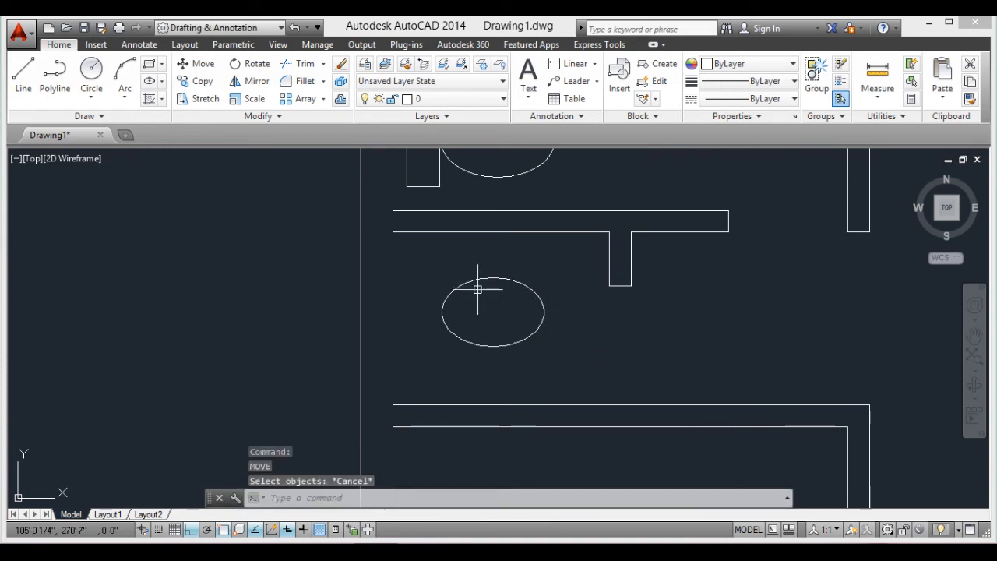
Draw a horizontal rectangle about 1'-4" wide and 4" deep just above the lower room's ellipse
text(rec)
key(Return)
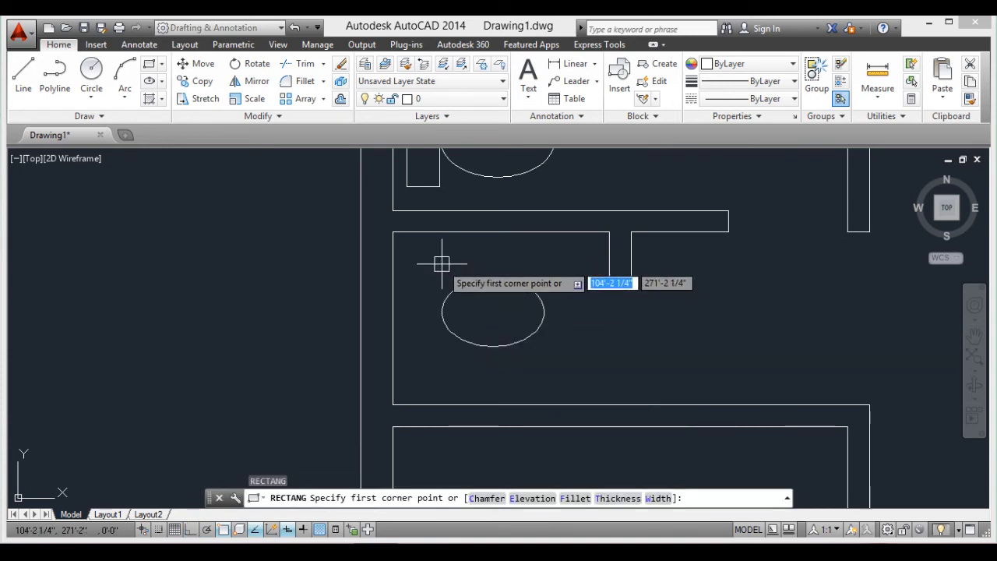
click(462, 257)
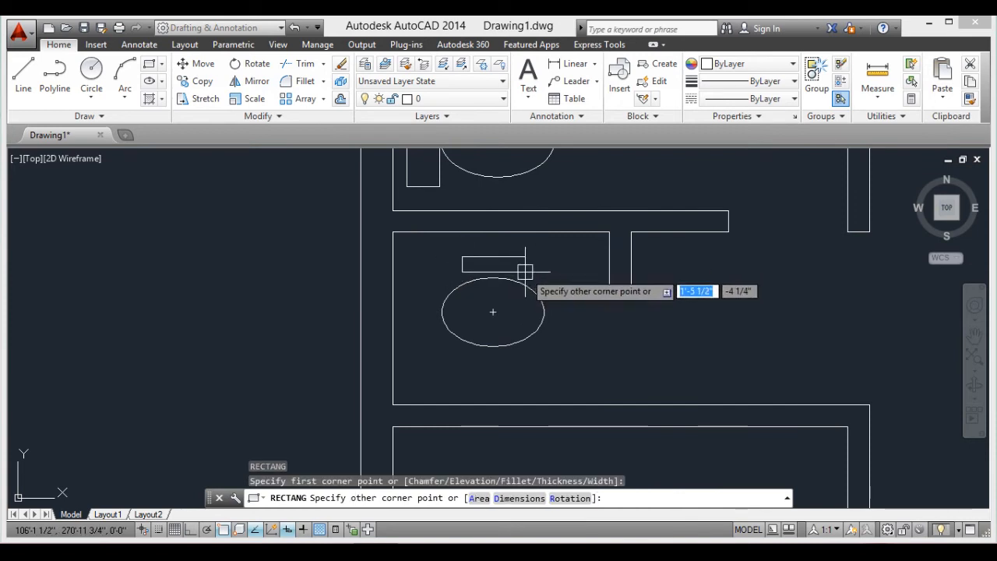
click(521, 272)
Draw a sliver-thin rectangle about 1/4" wide and 3 1/2" tall at the lower-left edge of the lower room's ellipse
key(Return)
key(Return)
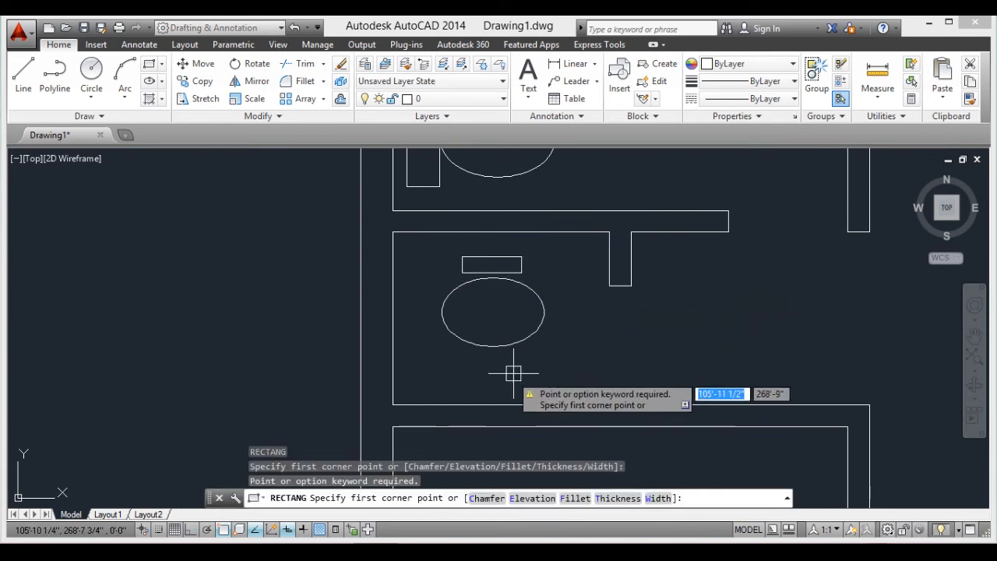
click(457, 345)
key(Return)
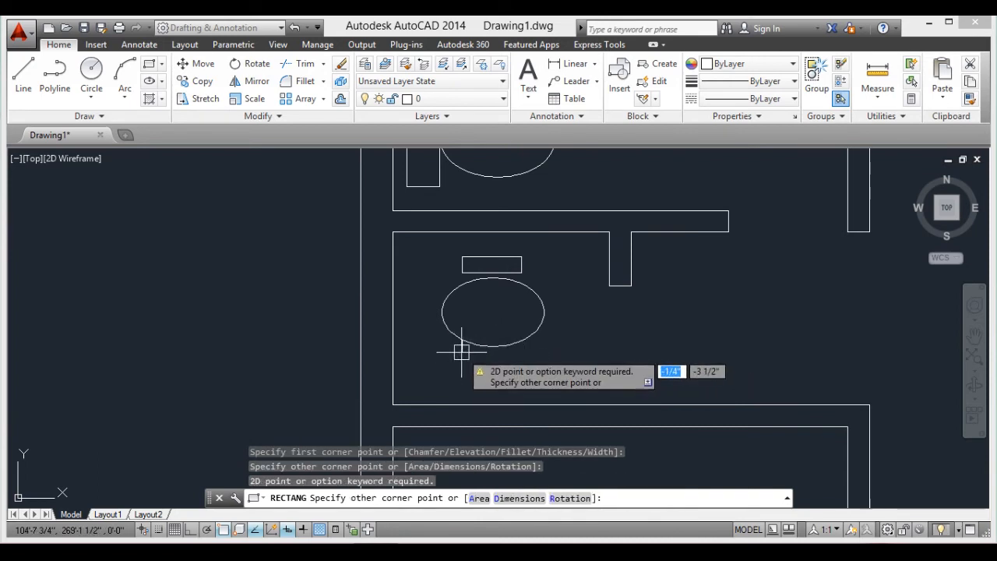
key(Escape)
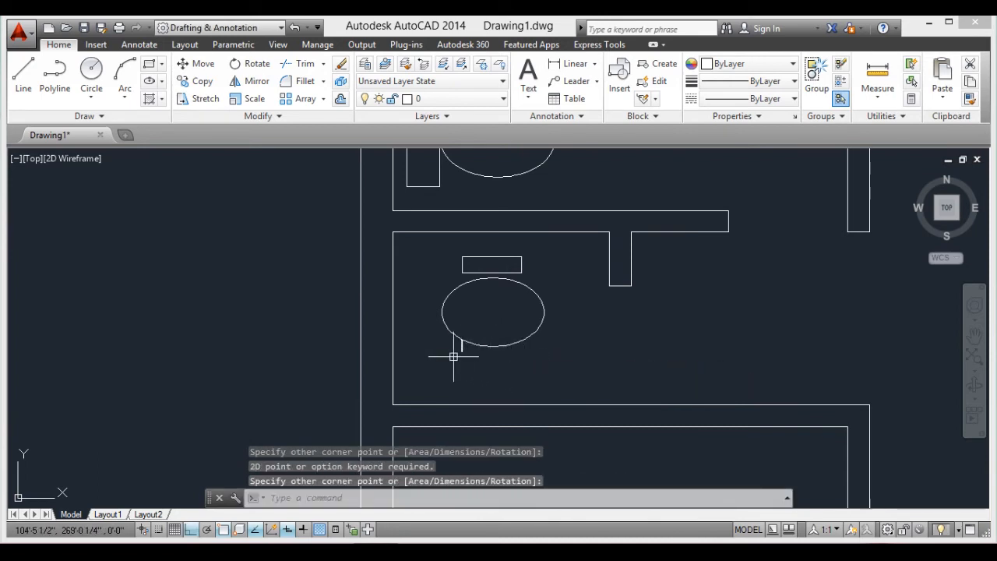
Delete the sliver-thin rectangle at the lower-left edge of the lower room's ellipse
scroll(453, 356, up, 4)
click(465, 348)
key(Delete)
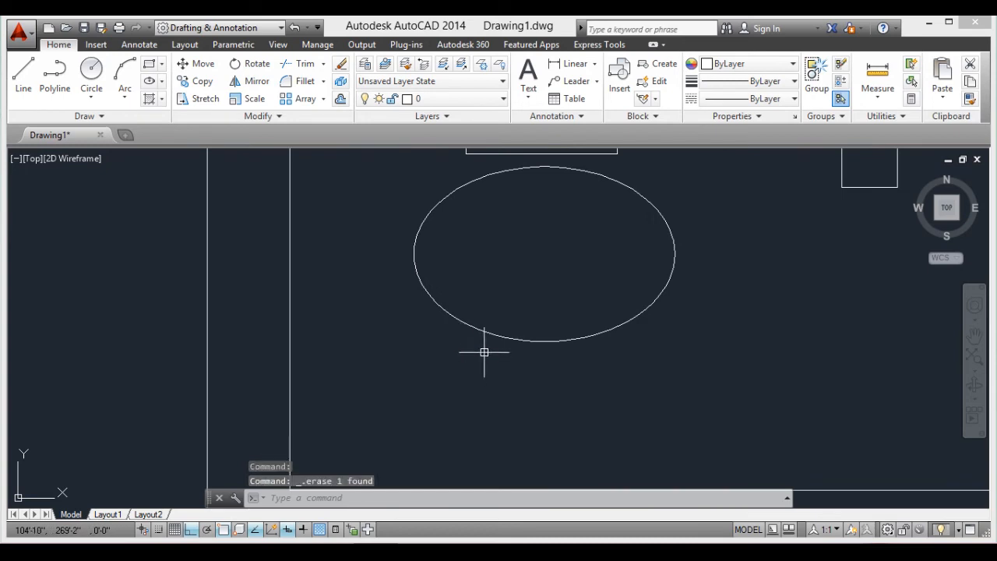
text(rec)
key(Return)
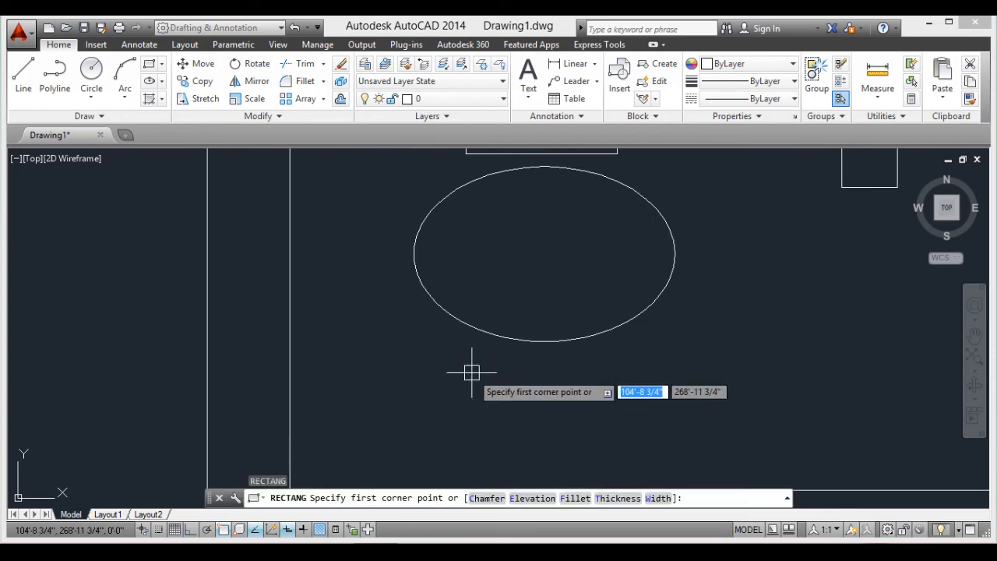
click(460, 355)
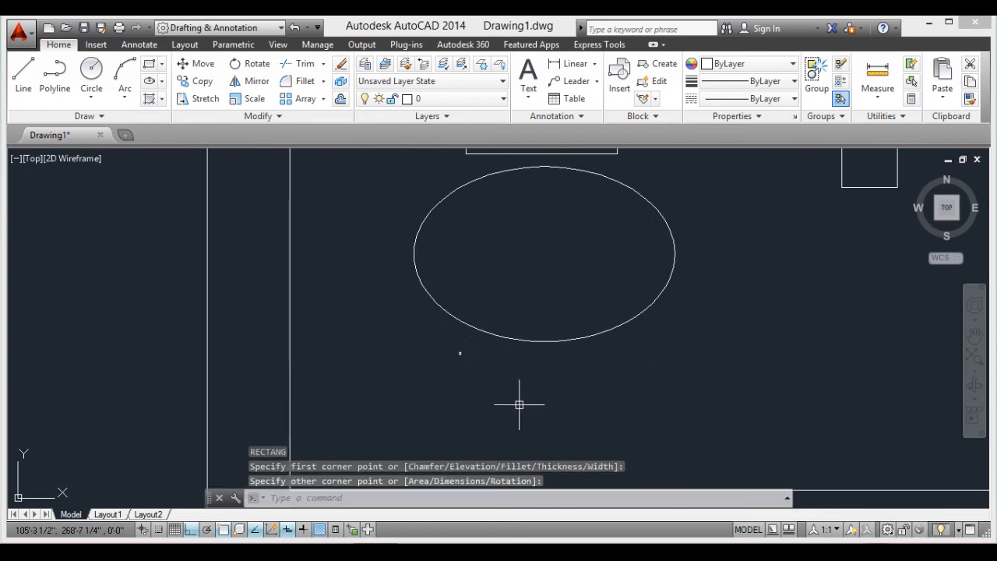
click(465, 351)
click(454, 360)
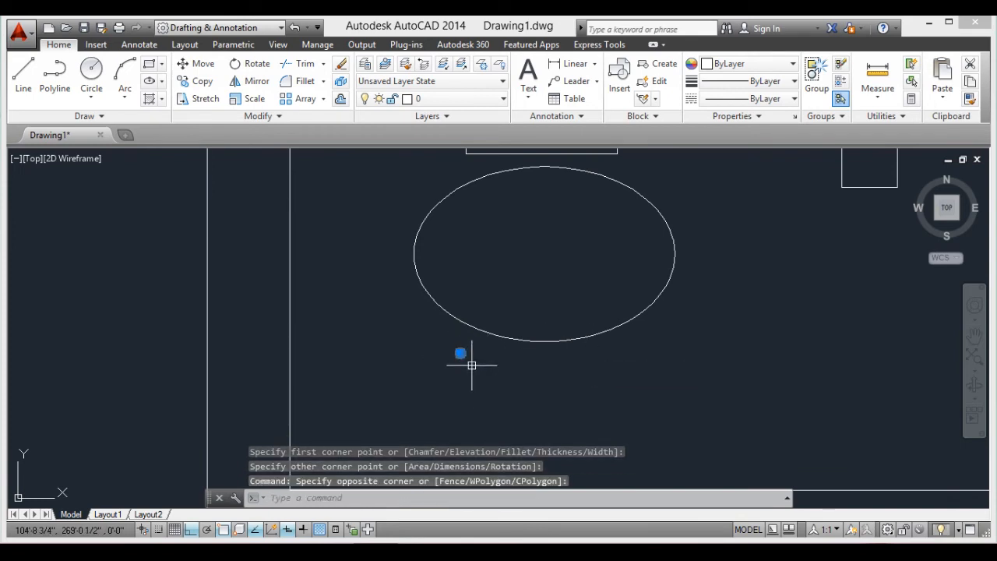
key(Delete)
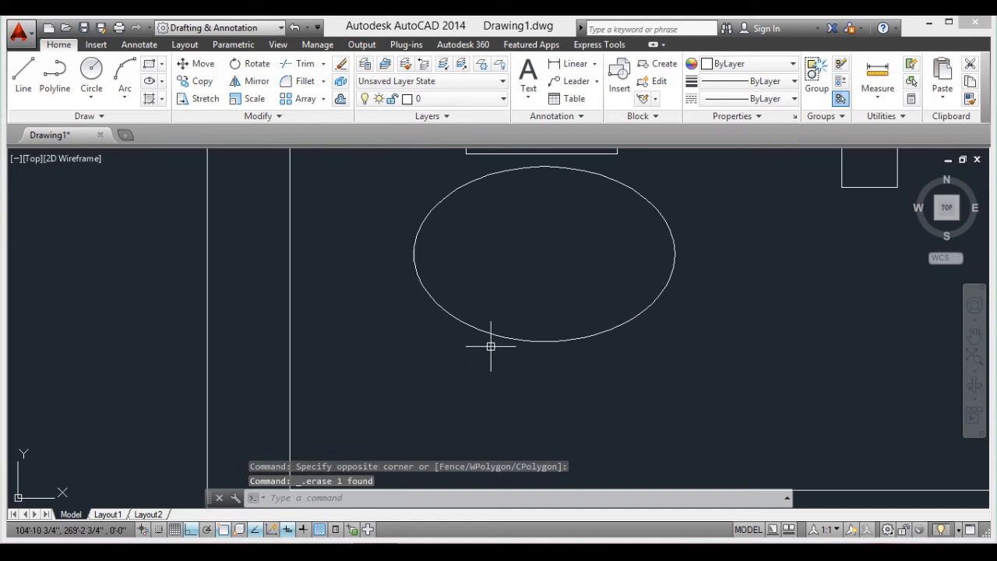
Draw a thin horizontal rectangle just below the lower room's ellipse, slightly wider than the rectangle above the ellipse
text(rec)
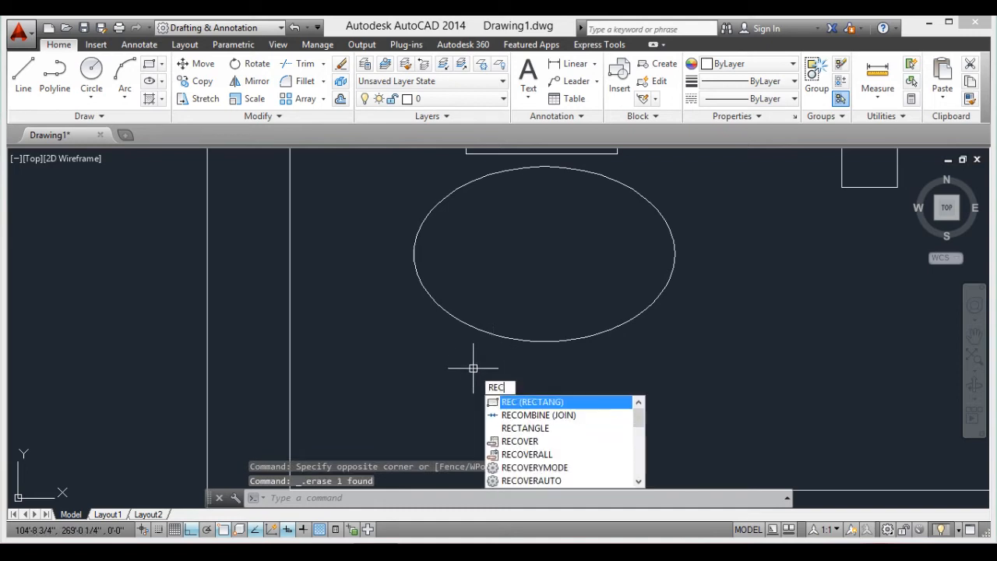
key(Return)
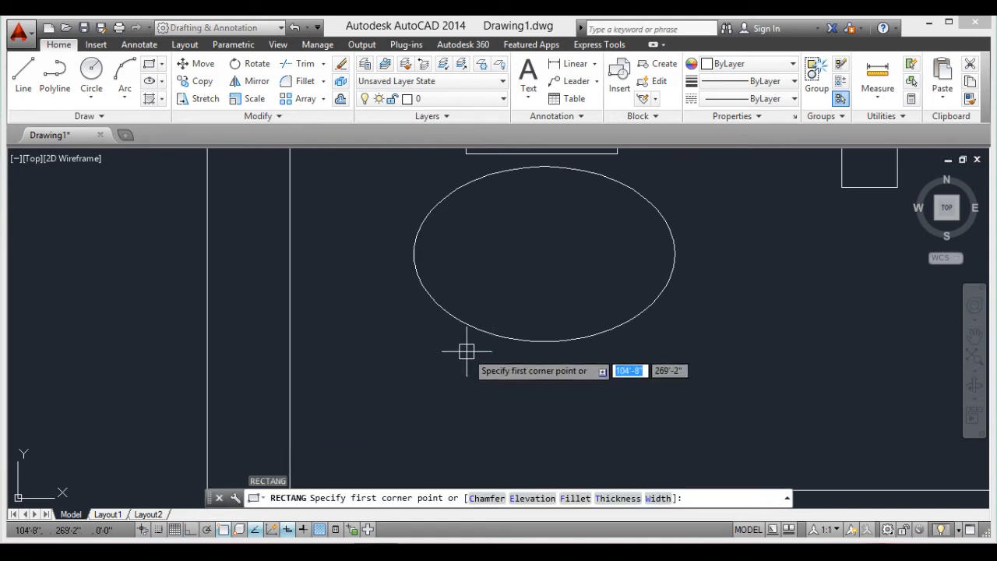
click(465, 351)
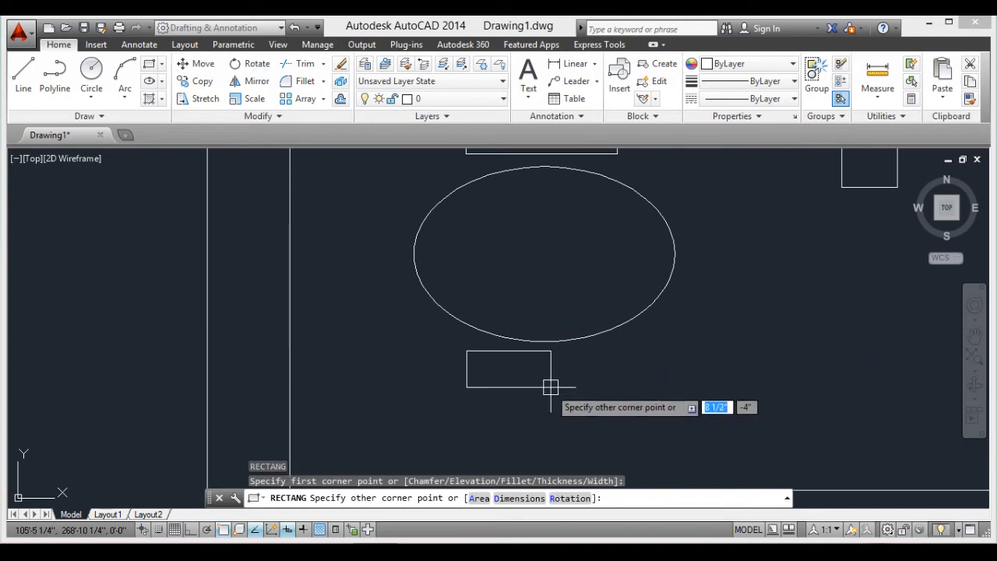
click(635, 383)
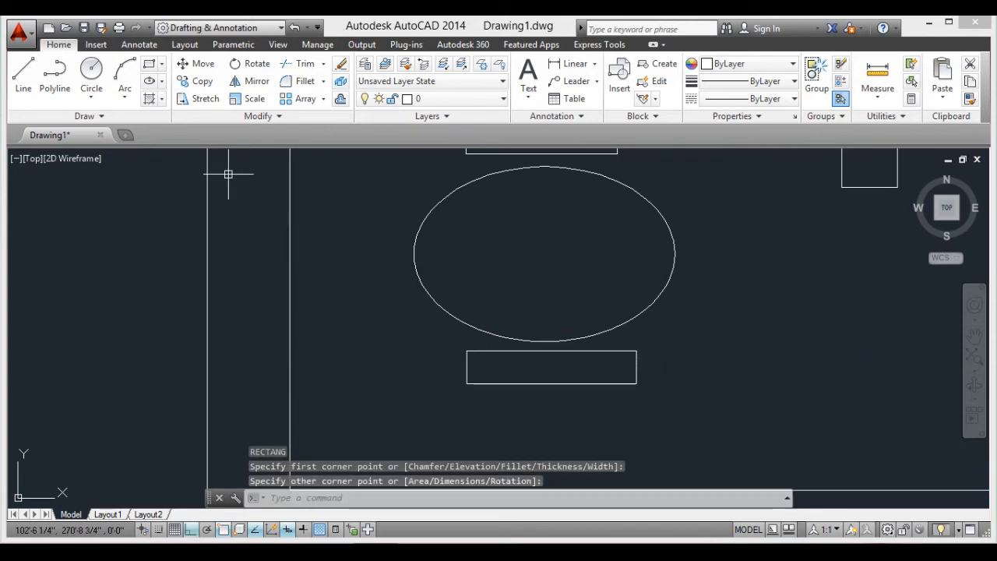
text(c)
key(Return)
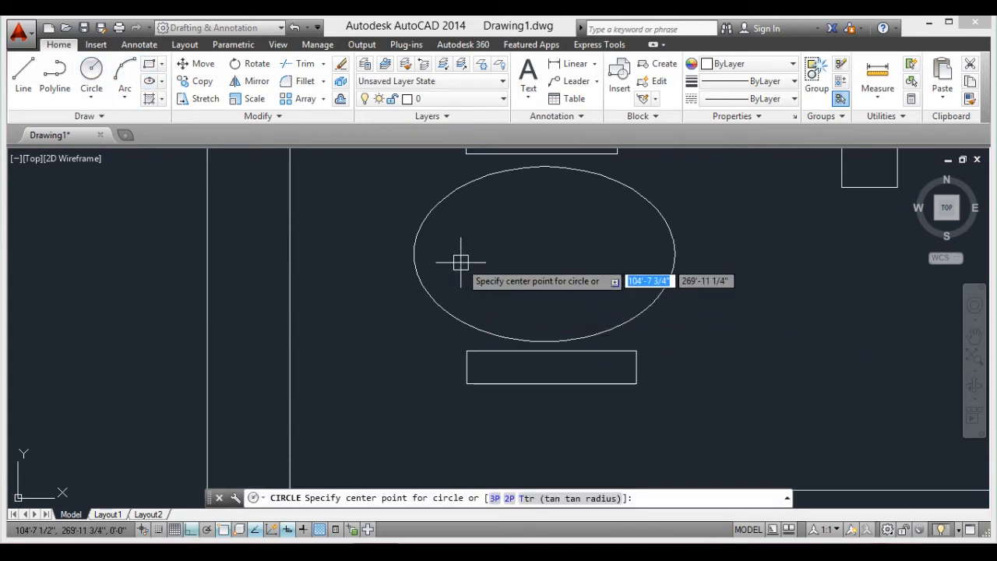
click(464, 238)
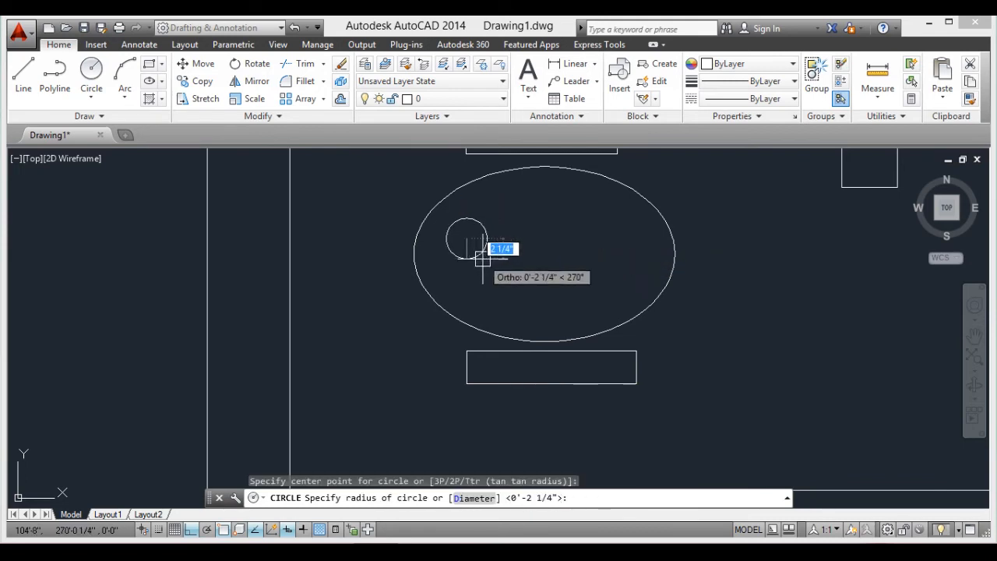
click(483, 248)
click(489, 230)
click(461, 257)
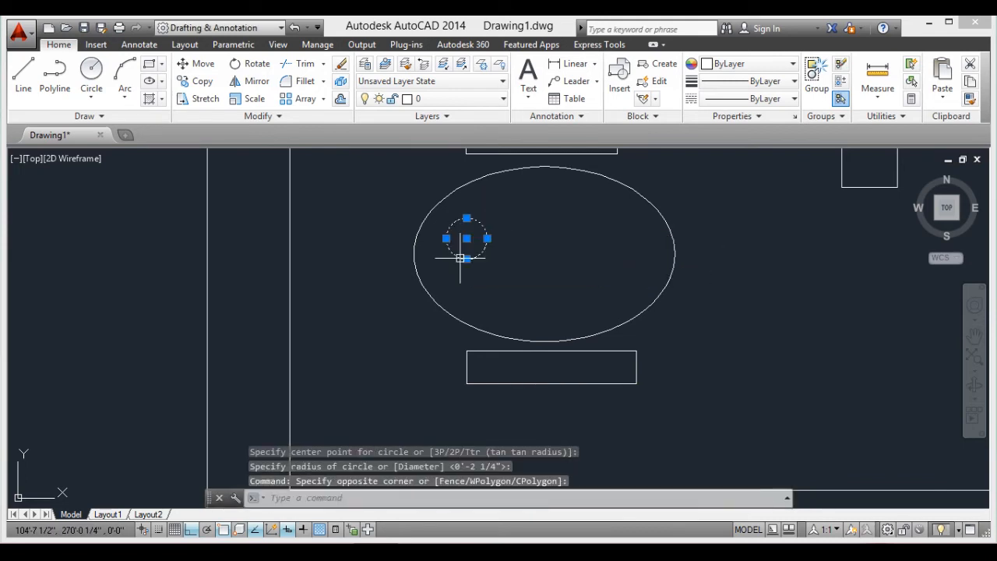
key(Delete)
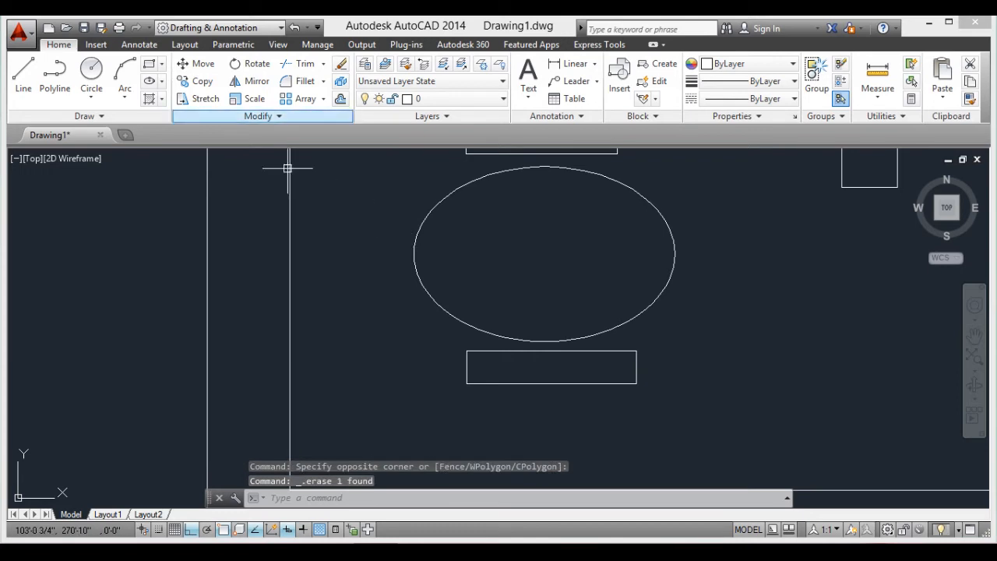
Draw a circle with a radius of about 3" inside the west end of the lower room's ellipse
text(c)
key(Return)
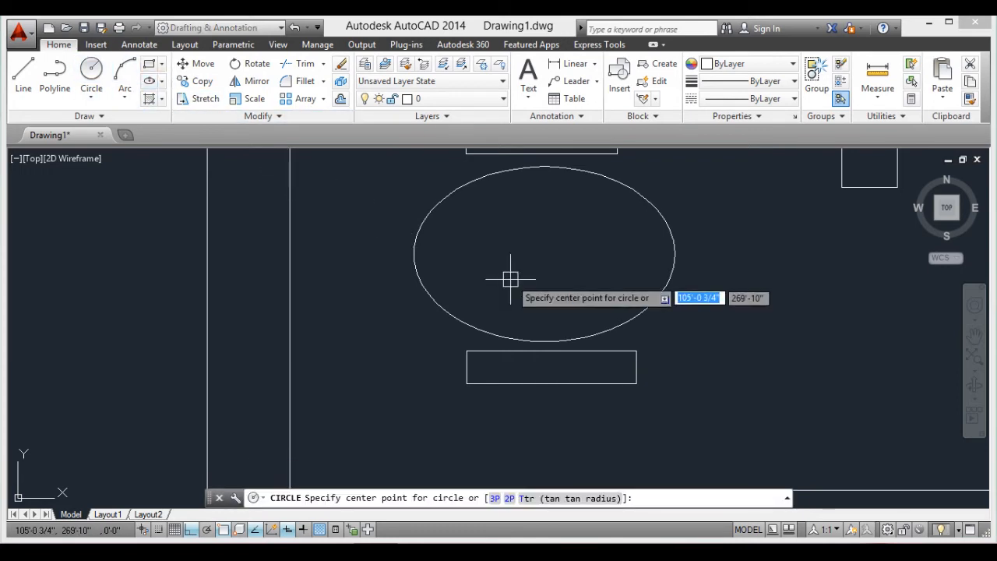
click(463, 254)
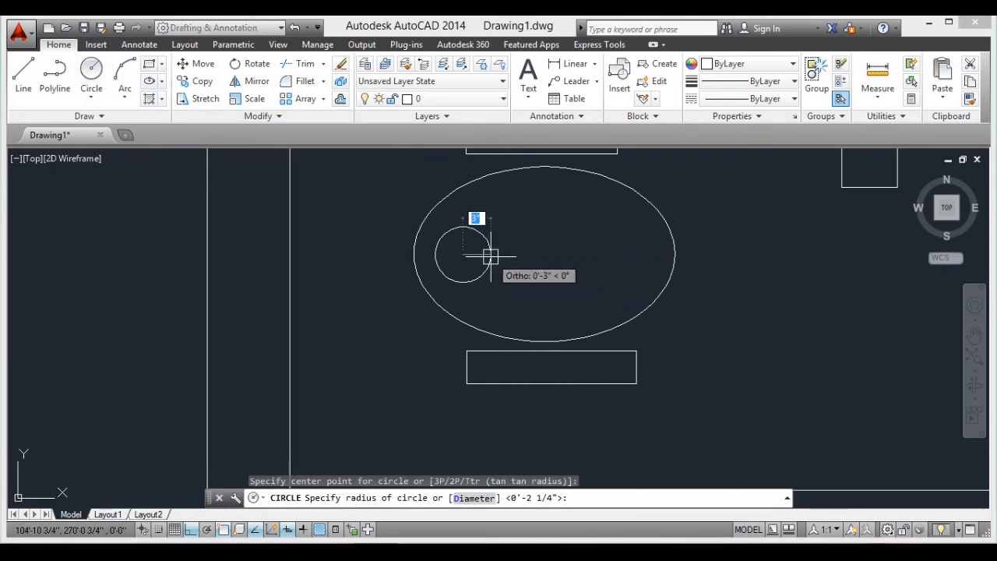
click(489, 254)
key(Return)
scroll(615, 277, down, 6)
scroll(685, 281, down, 4)
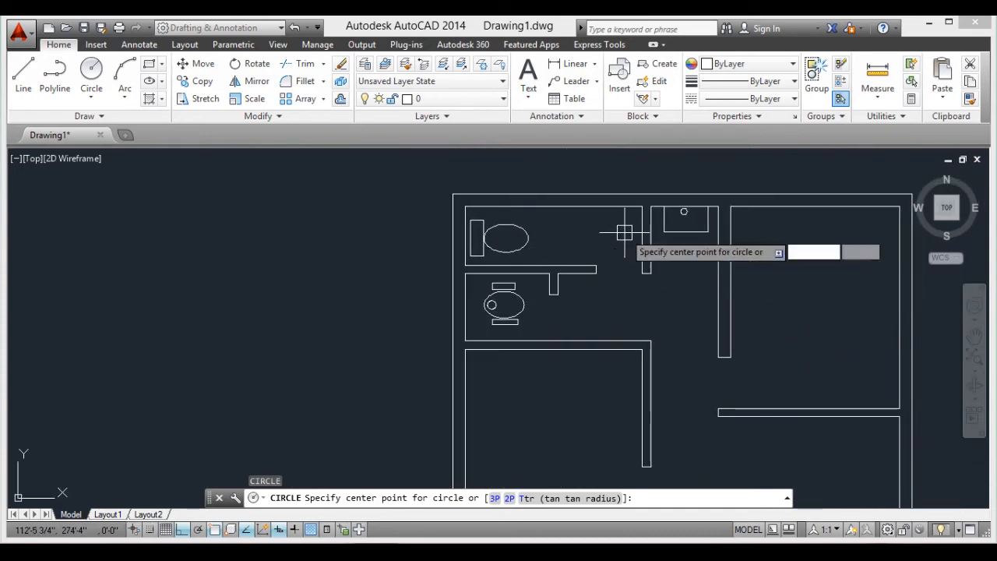
key(Escape)
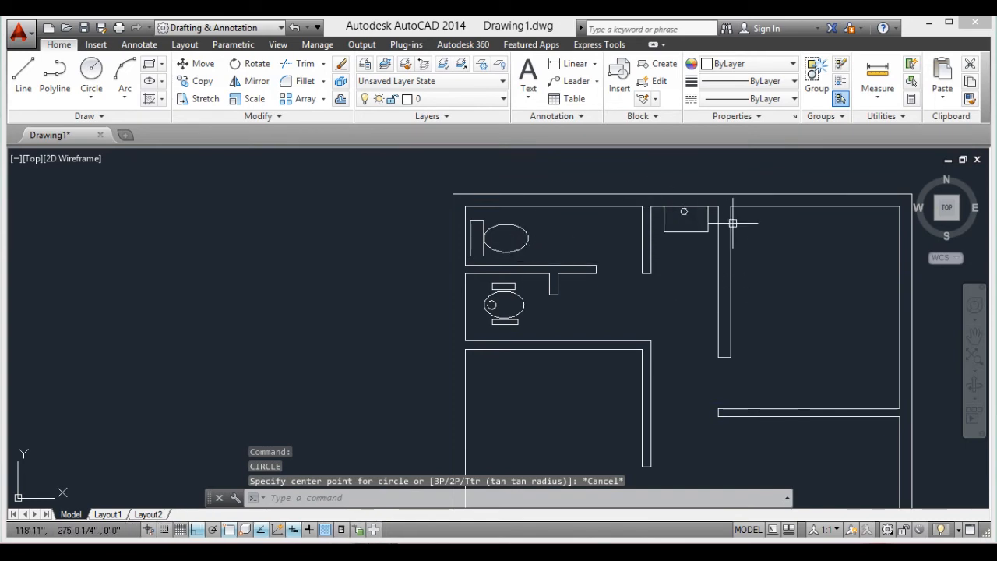
scroll(778, 241, up, 2)
scroll(736, 222, down, 5)
scroll(722, 237, up, 2)
scroll(725, 237, up, 2)
scroll(709, 233, down, 2)
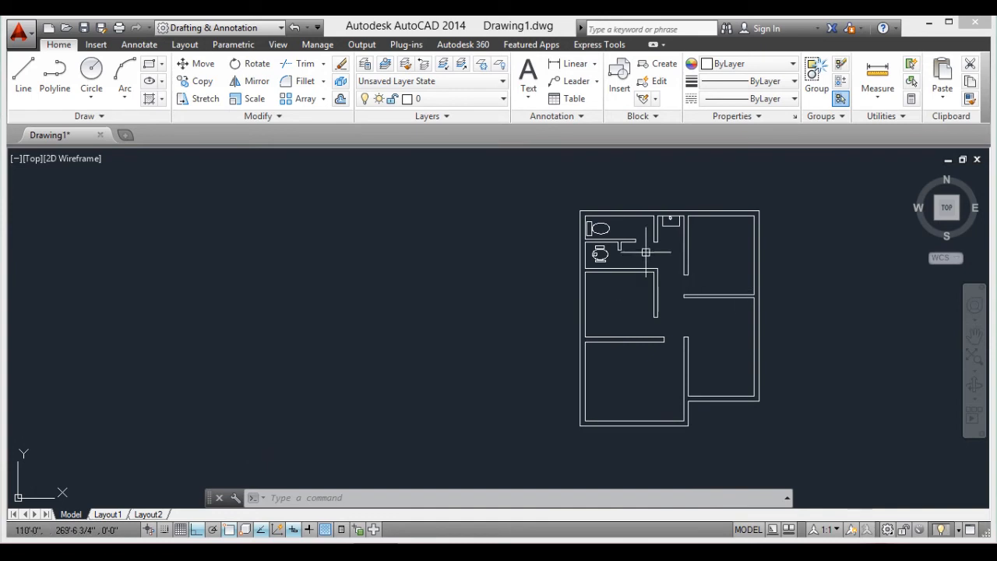
scroll(729, 247, up, 2)
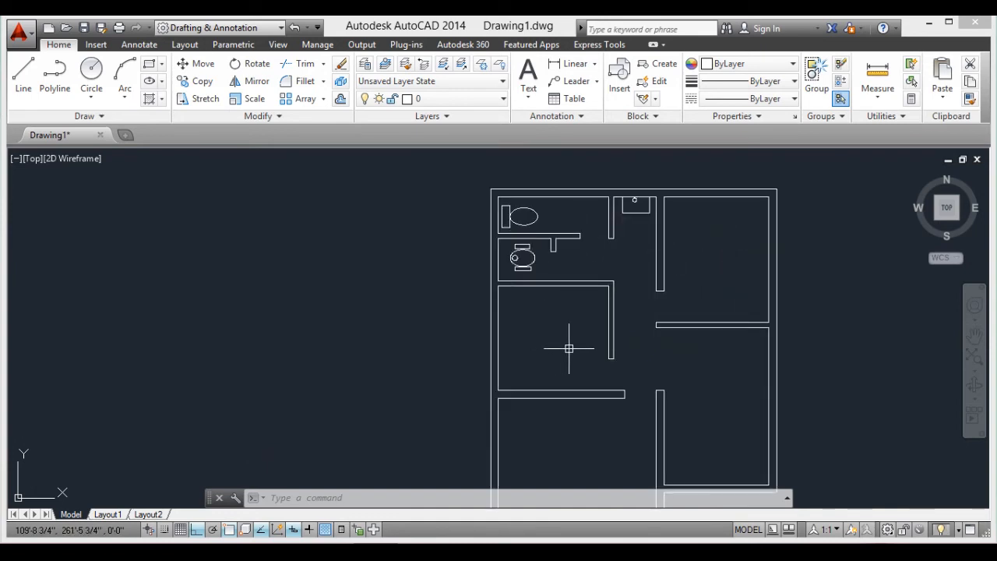
Offset the inner line of the southeast room's south wall 3' into the room
scroll(623, 382, down, 4)
middle_drag(674, 383, 629, 313)
scroll(646, 323, up, 6)
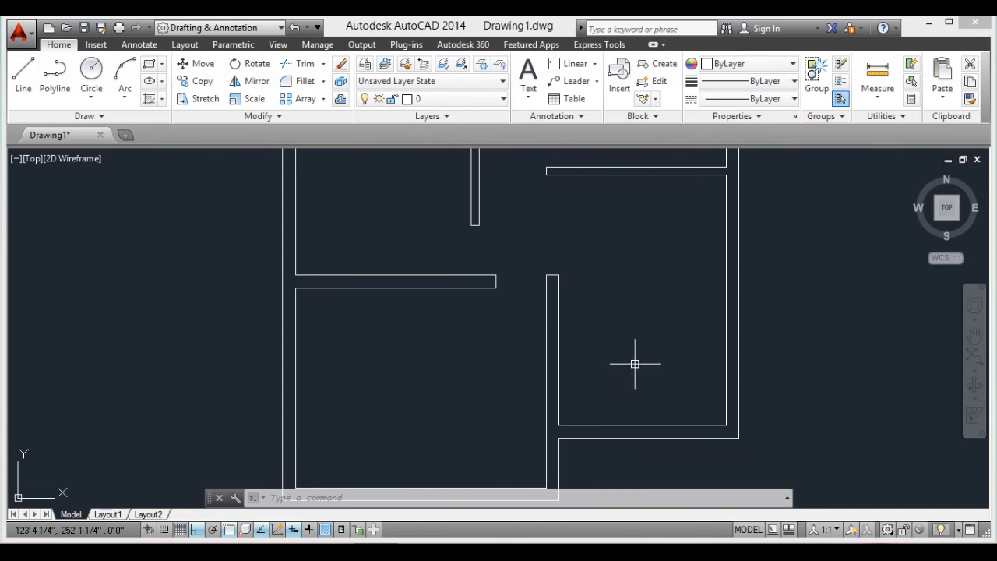
text(o)
key(Return)
key(Return)
click(634, 425)
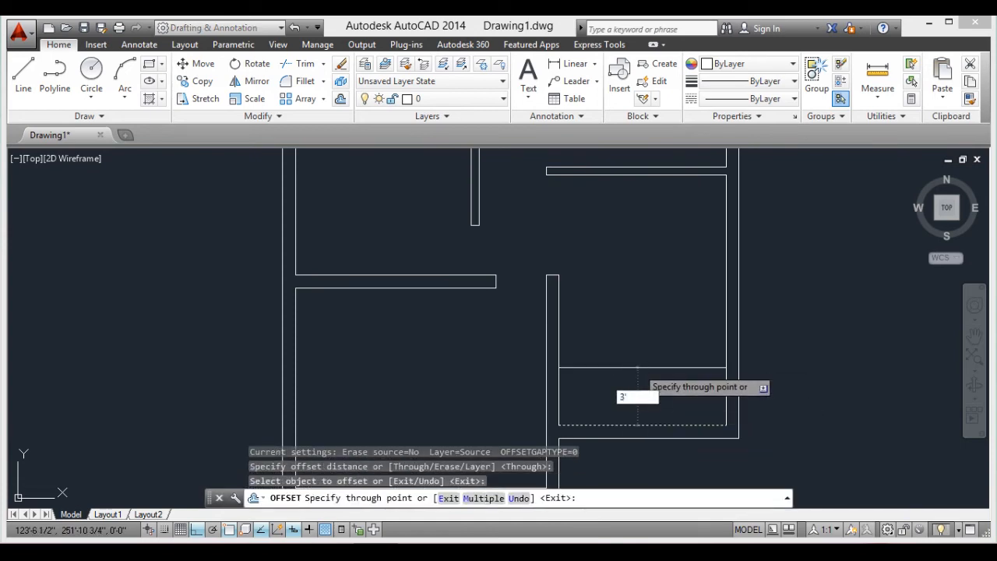
key(Return)
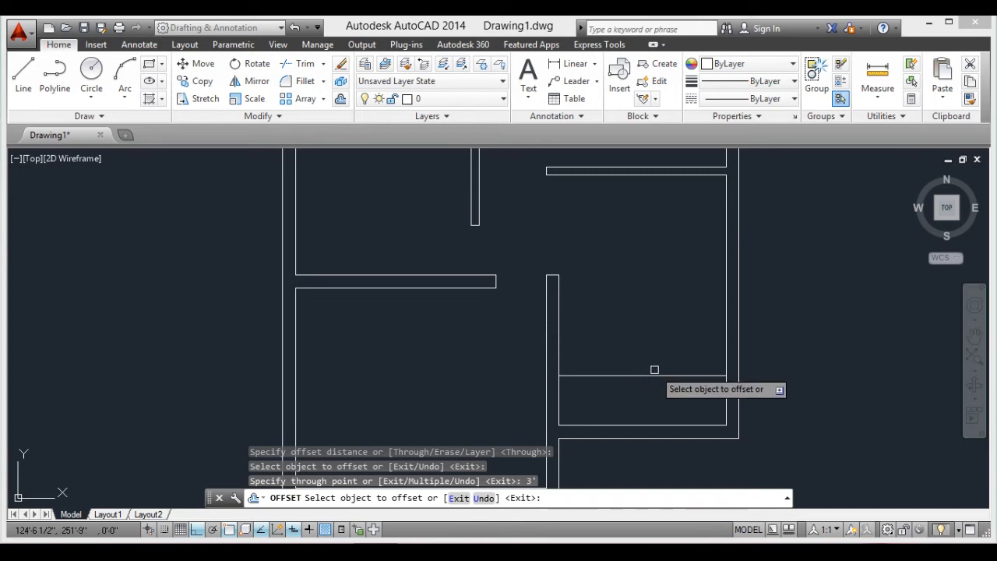
key(Return)
Offset the inner line of the southeast room's east wall 3' into the room
key(Return)
key(Return)
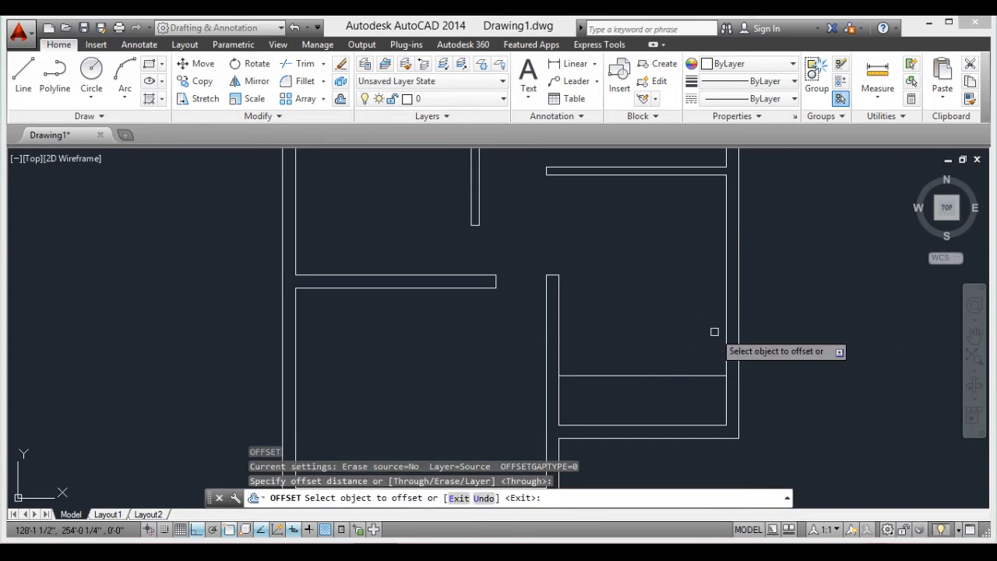
click(725, 330)
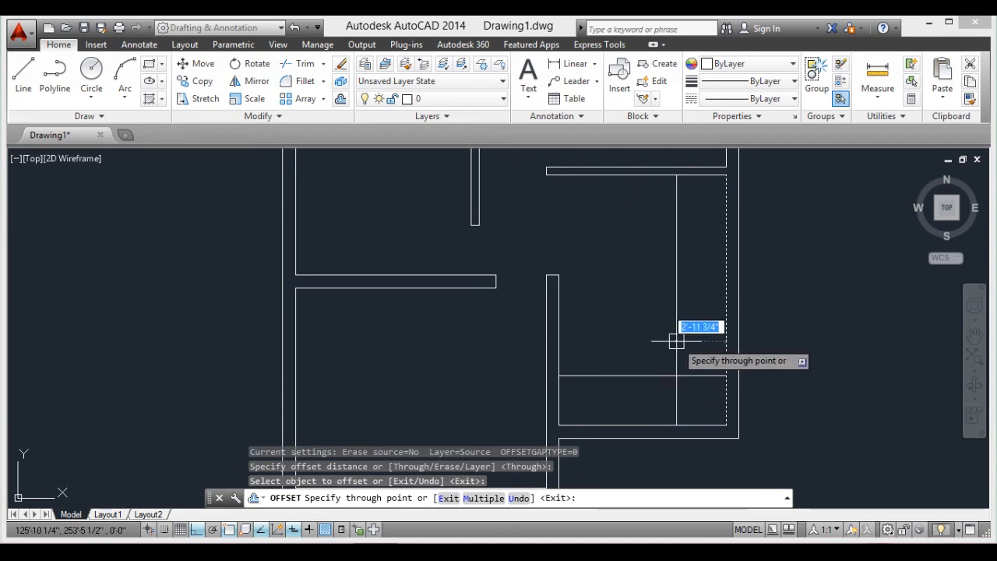
text(3')
key(Return)
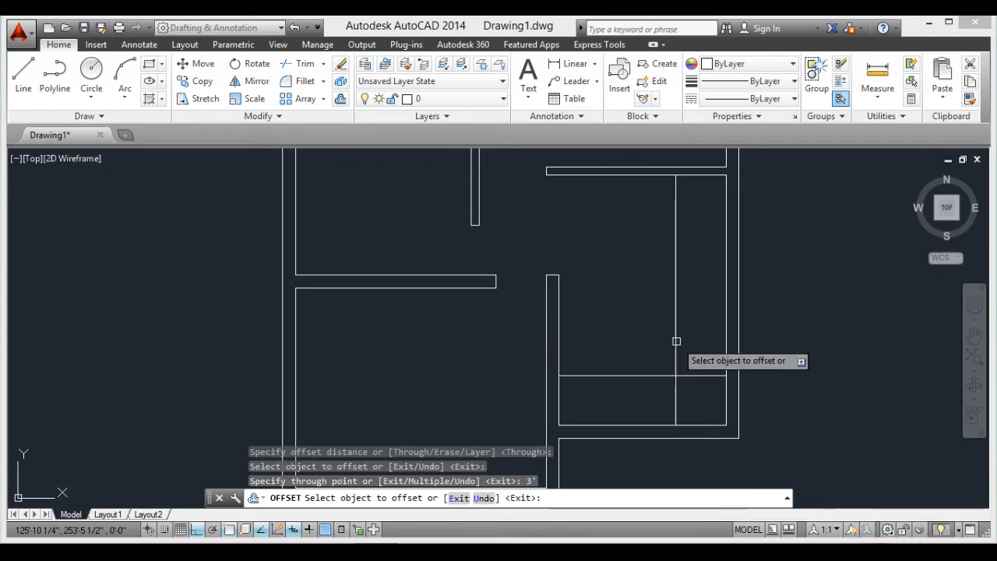
key(Return)
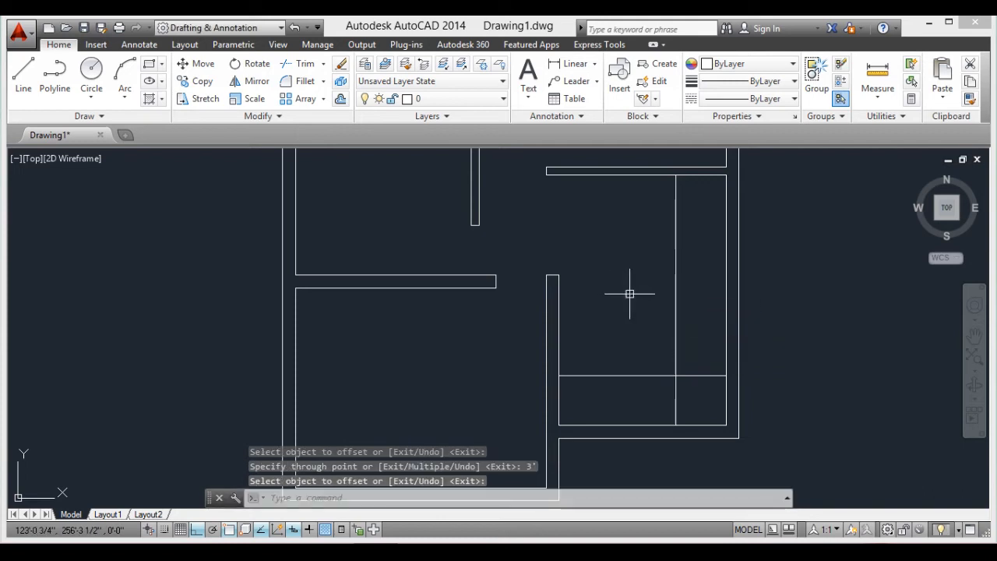
Trim the crossing ends of the two offset lines in the southeast room to leave an L-shaped counter edge
text(TR)
key(Return)
key(Return)
click(699, 375)
click(674, 403)
key(Return)
scroll(708, 366, down, 5)
scroll(708, 351, up, 5)
scroll(711, 317, down, 2)
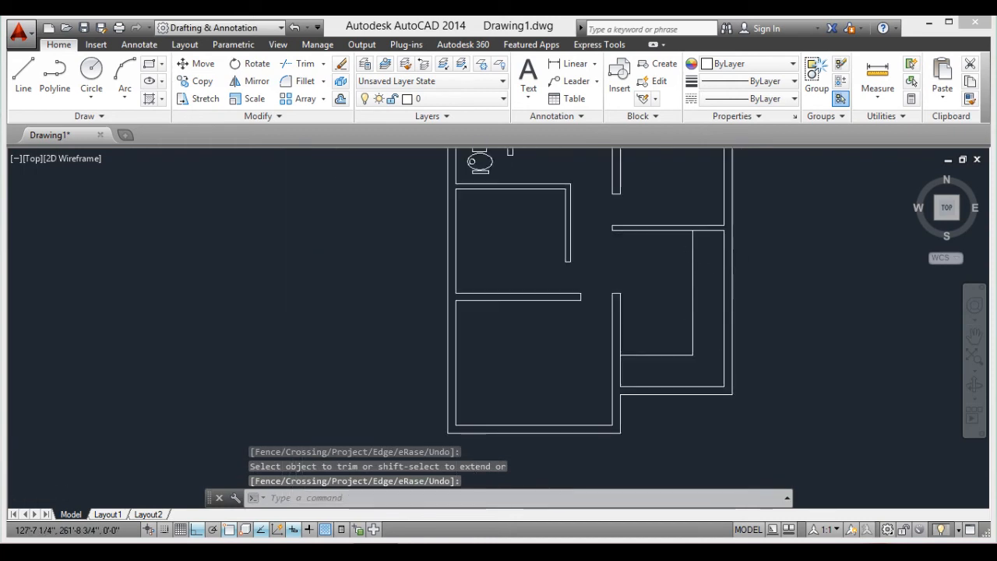
scroll(711, 315, up, 2)
scroll(703, 407, down, 3)
scroll(708, 305, up, 3)
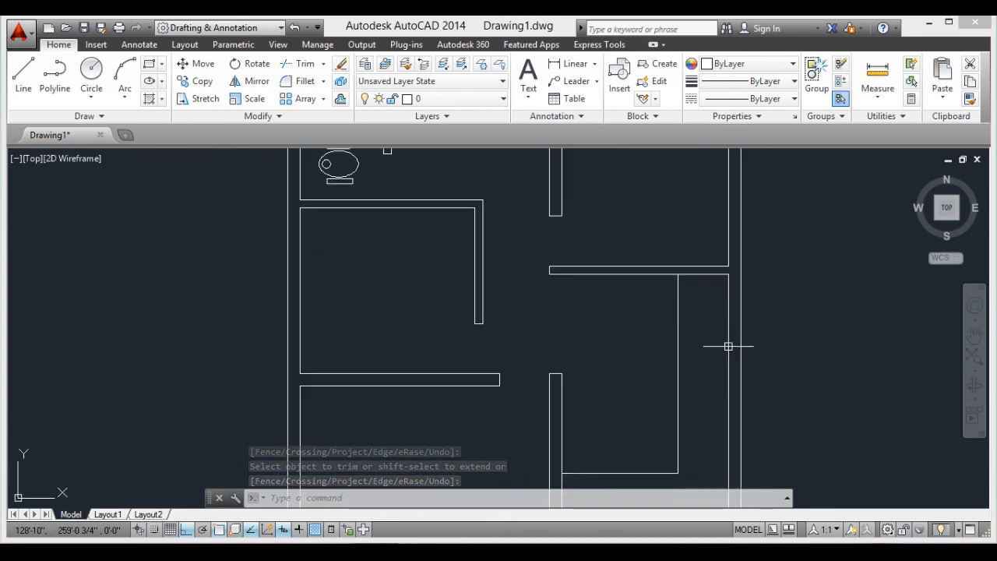
scroll(668, 311, down, 4)
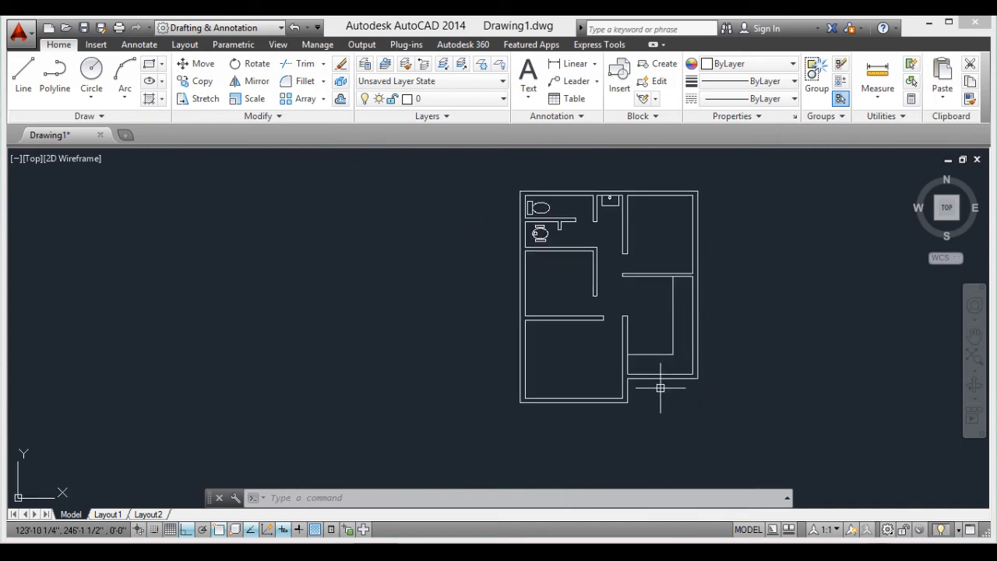
Draw an upright rectangle for a sink inside the counter strip along the southeast room's east wall
scroll(660, 387, up, 2)
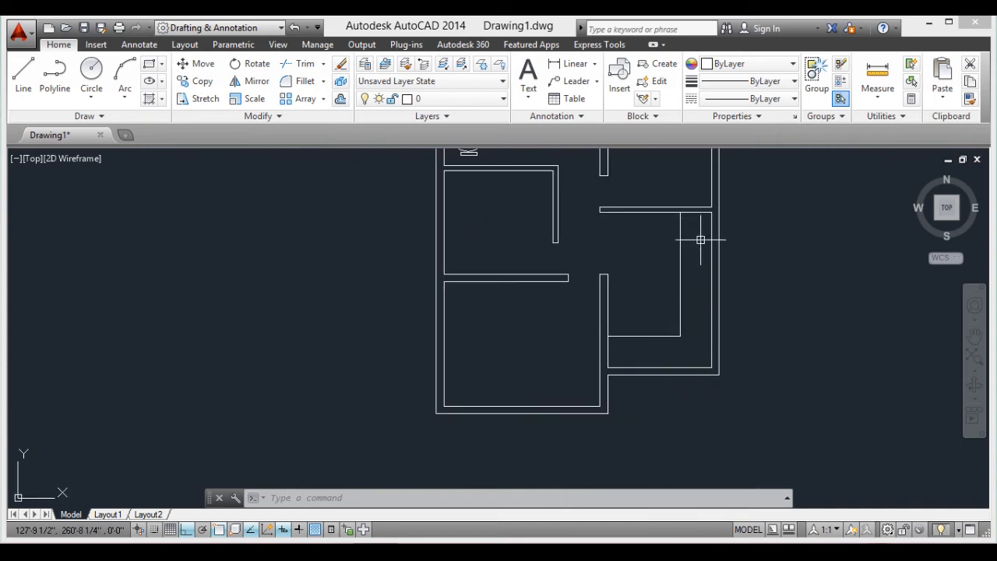
scroll(700, 240, up, 5)
text(RE)
text(rec)
key(Return)
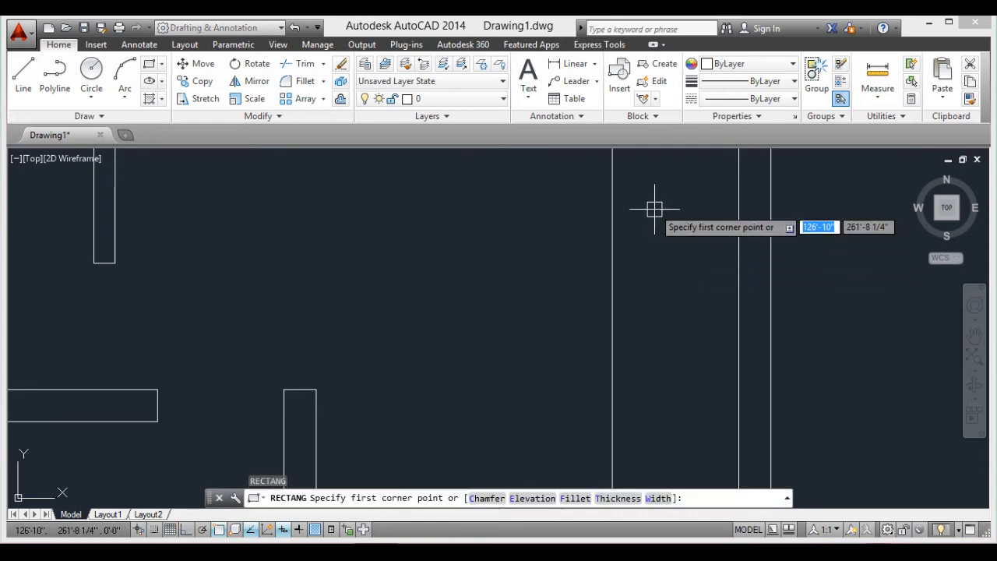
click(639, 181)
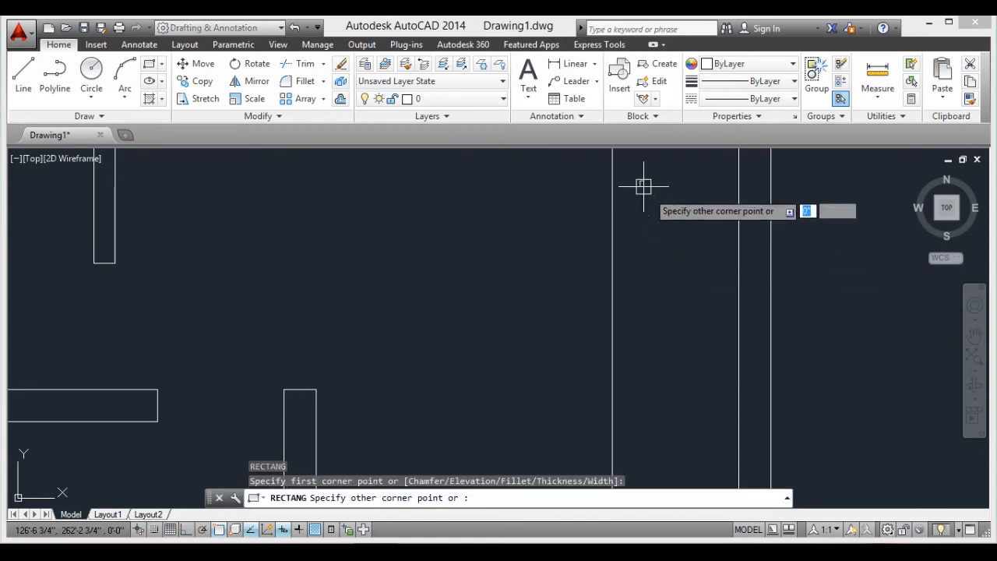
click(723, 293)
key(Return)
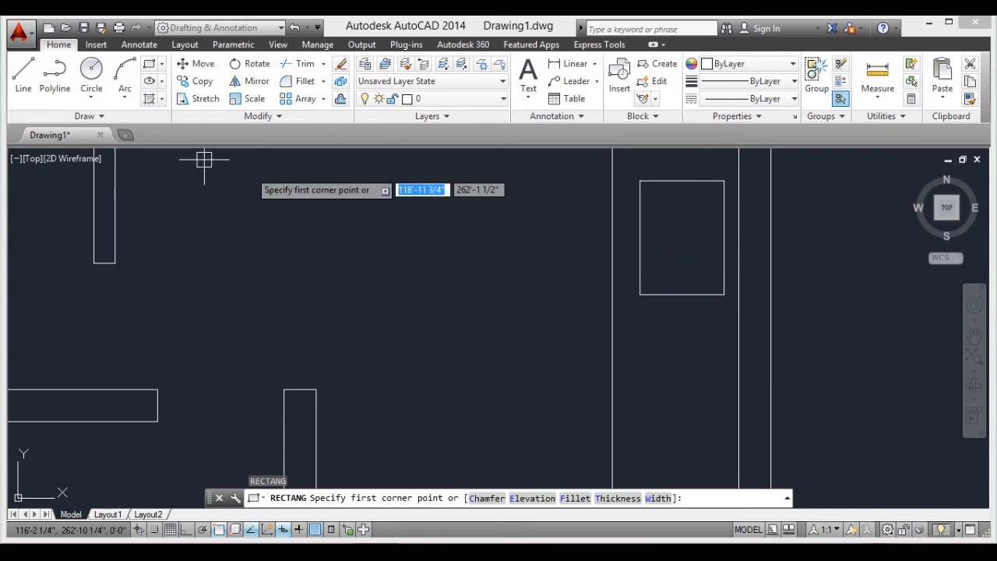
Draw a small drain circle inside the counter sink rectangle, near the sink's east edge
click(91, 74)
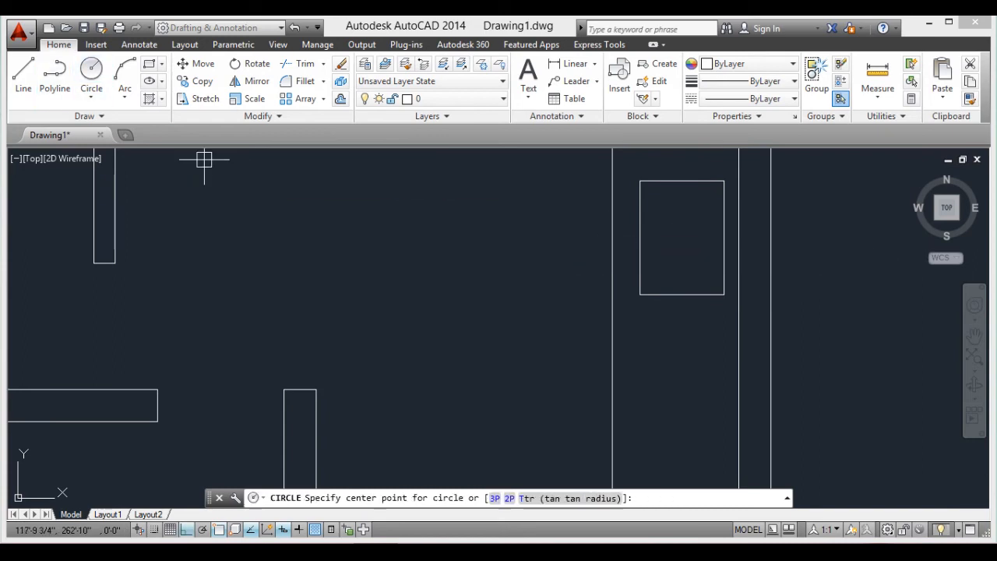
click(704, 236)
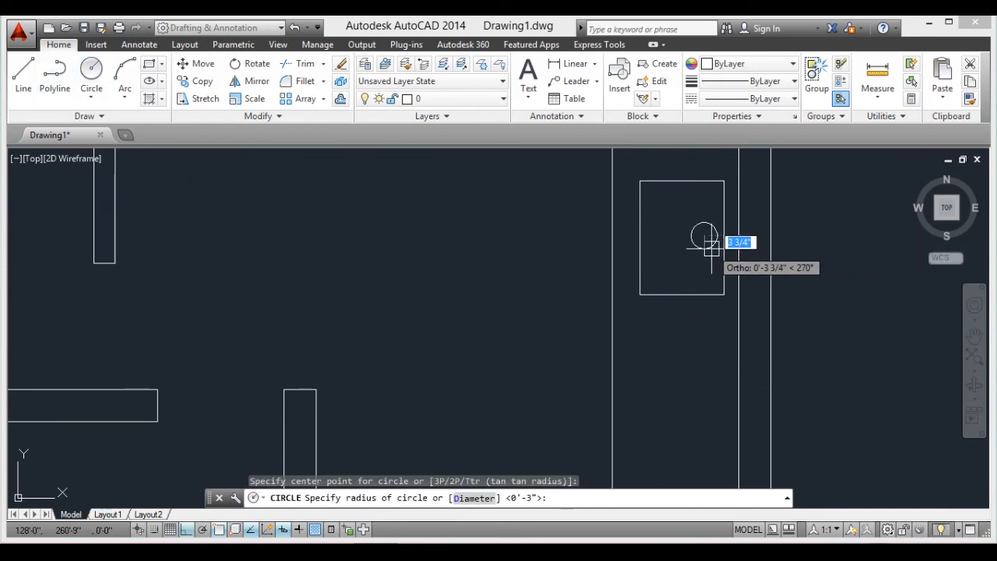
click(710, 243)
Look over the whole floor plan, from the southern rooms up to the northwest bathrooms
scroll(703, 329, down, 6)
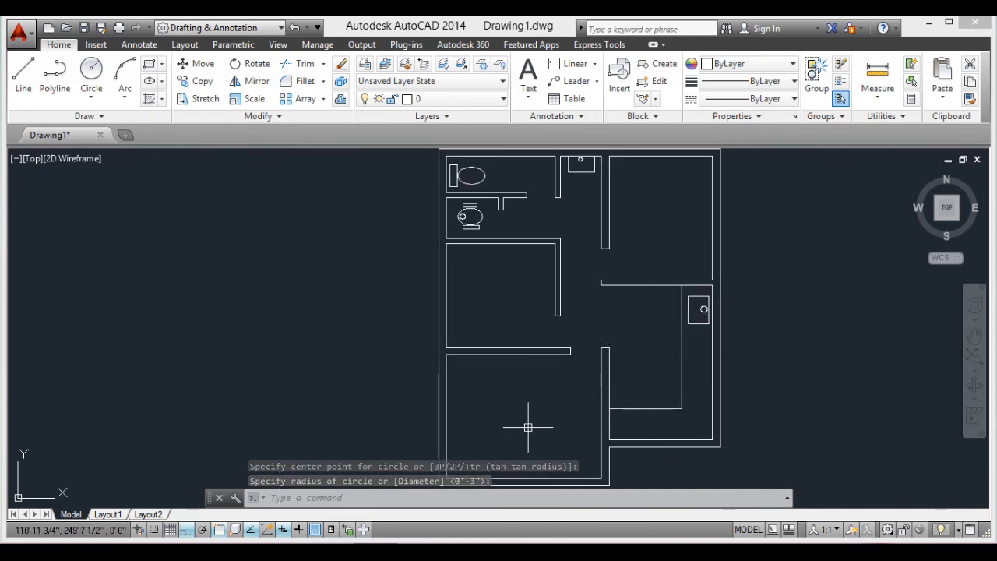
middle_drag(528, 418, 558, 326)
middle_drag(536, 203, 512, 268)
middle_drag(623, 193, 554, 296)
scroll(496, 267, up, 6)
scroll(554, 295, down, 4)
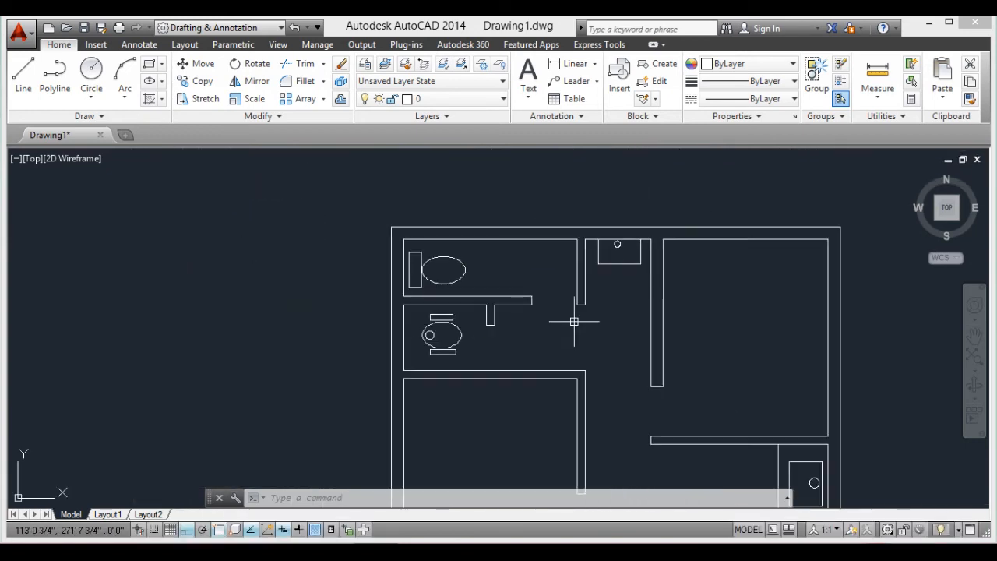
scroll(581, 350, down, 2)
scroll(567, 311, up, 5)
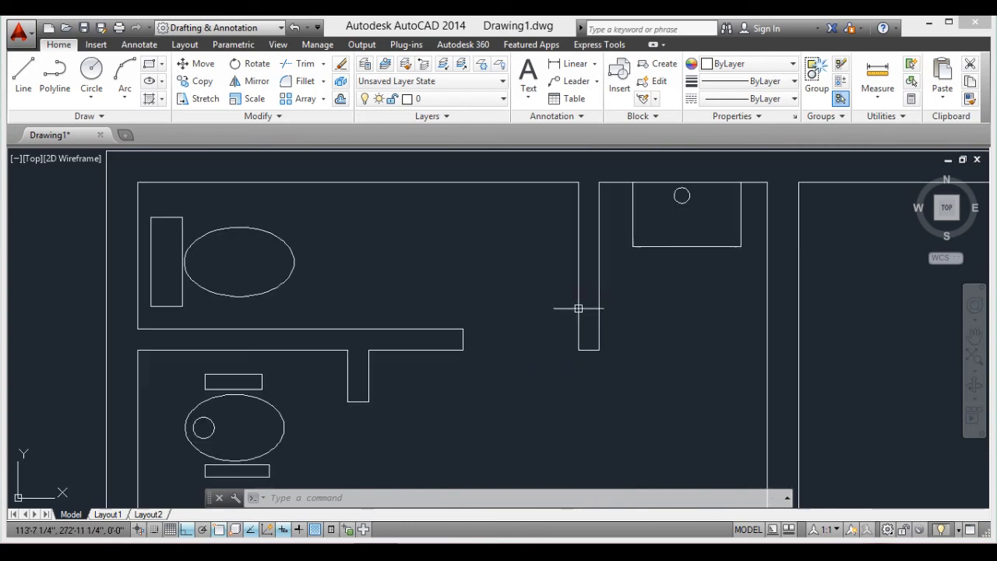
Draw a 3' vertical line in the toilet room, just west of the lower end of its east wall
middle_drag(541, 315, 537, 275)
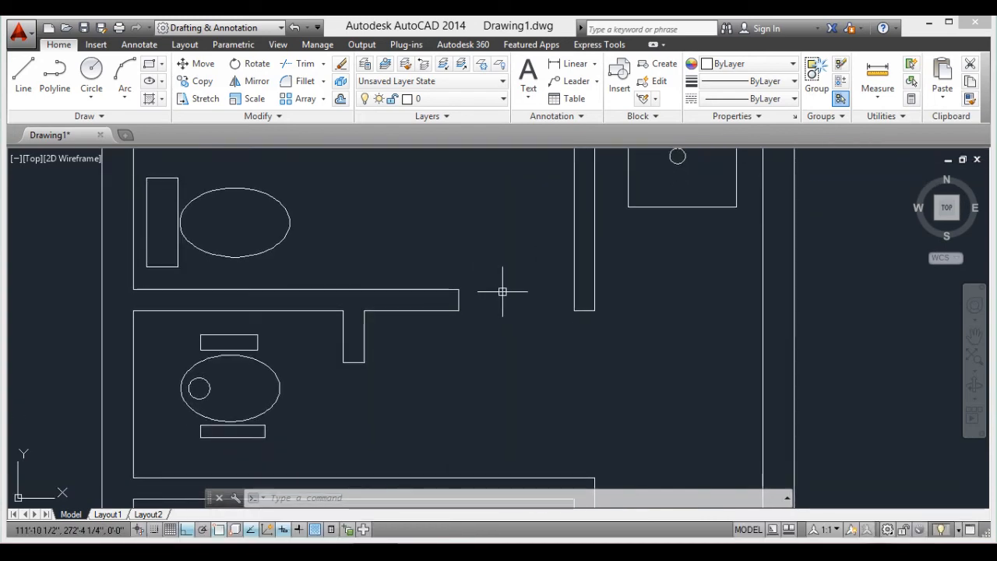
text(l)
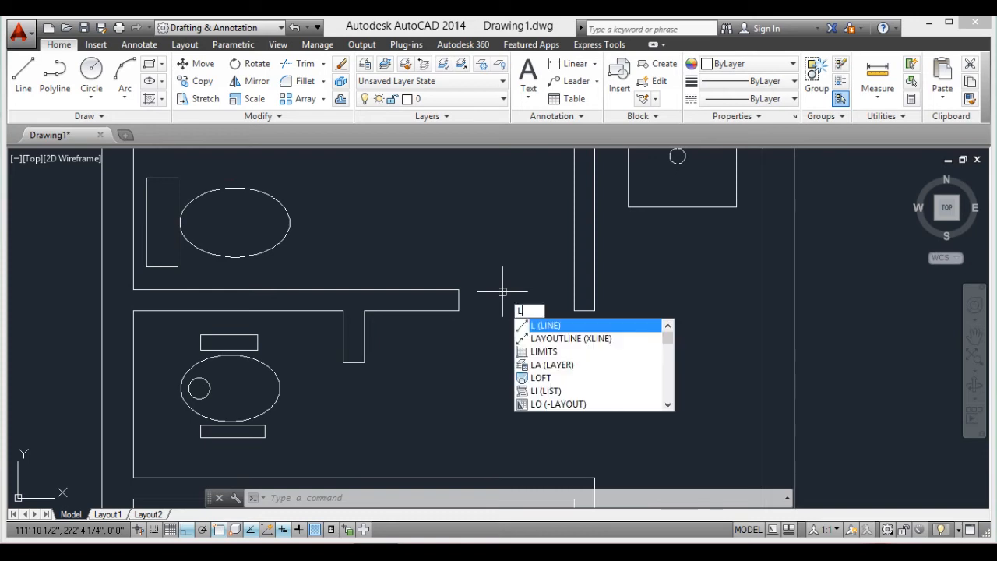
key(Return)
click(564, 302)
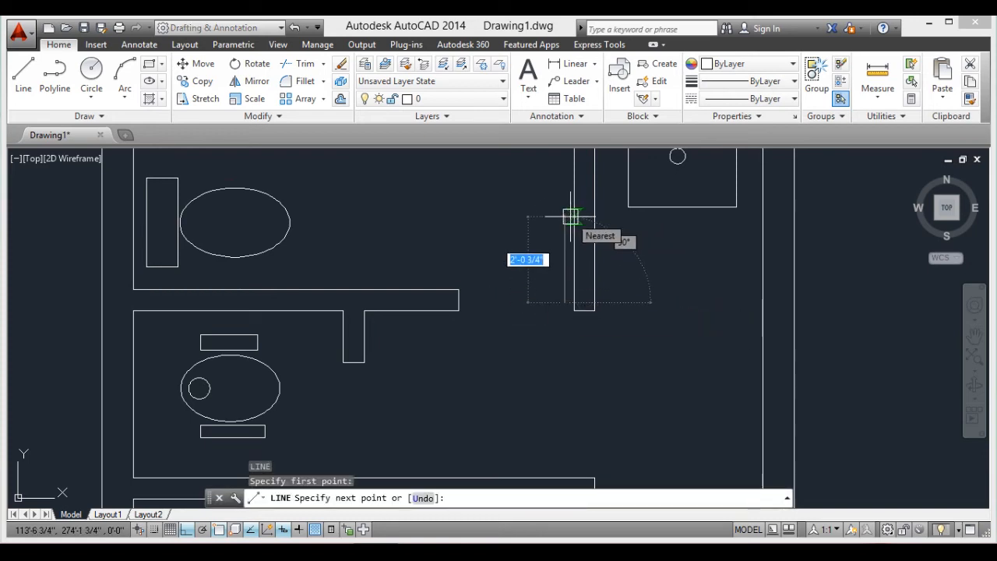
text(3)
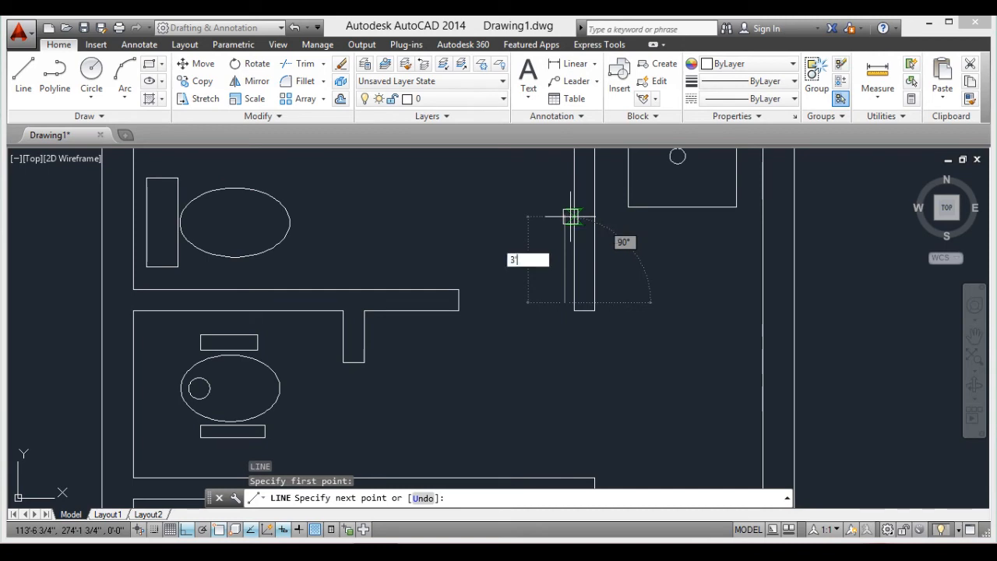
text(')
key(Return)
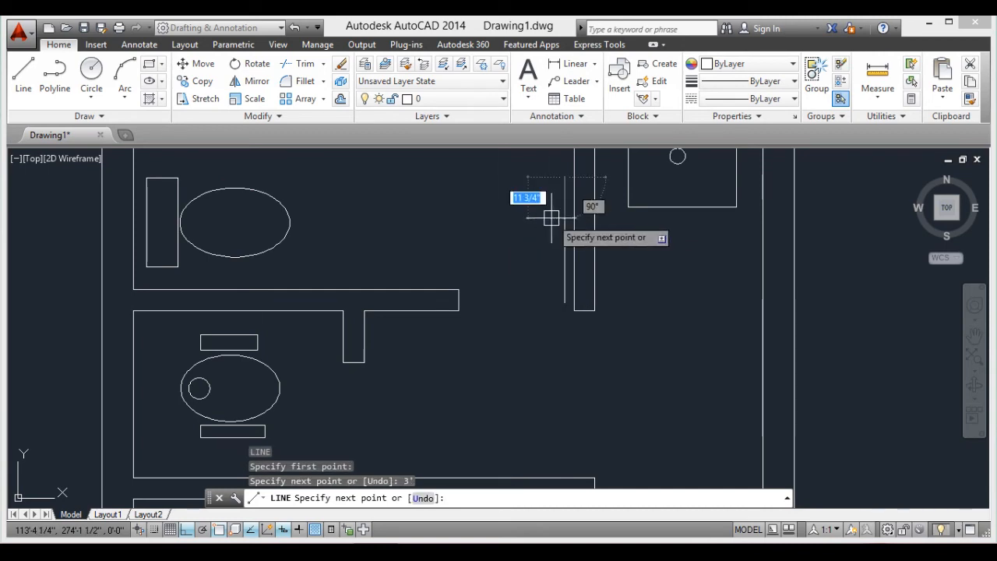
Try to add a 2" end segment at the upper end of the 3' line and erase the stray piece
text(2)
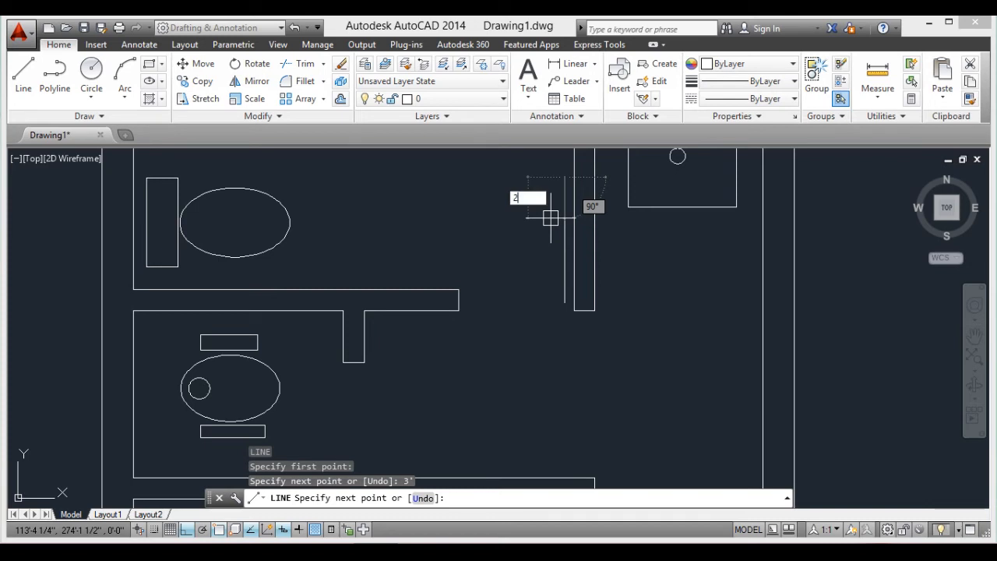
text(")
key(Return)
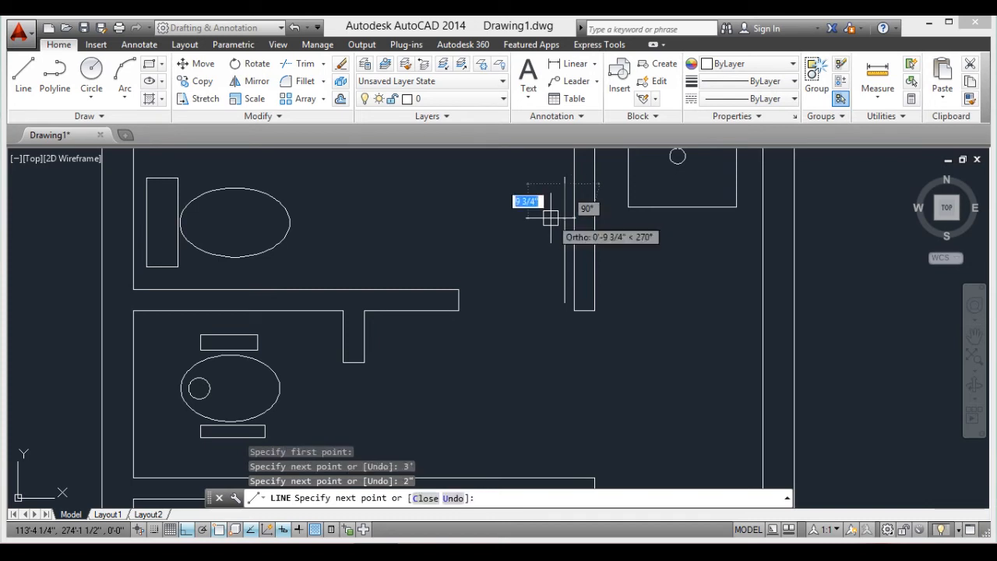
key(Return)
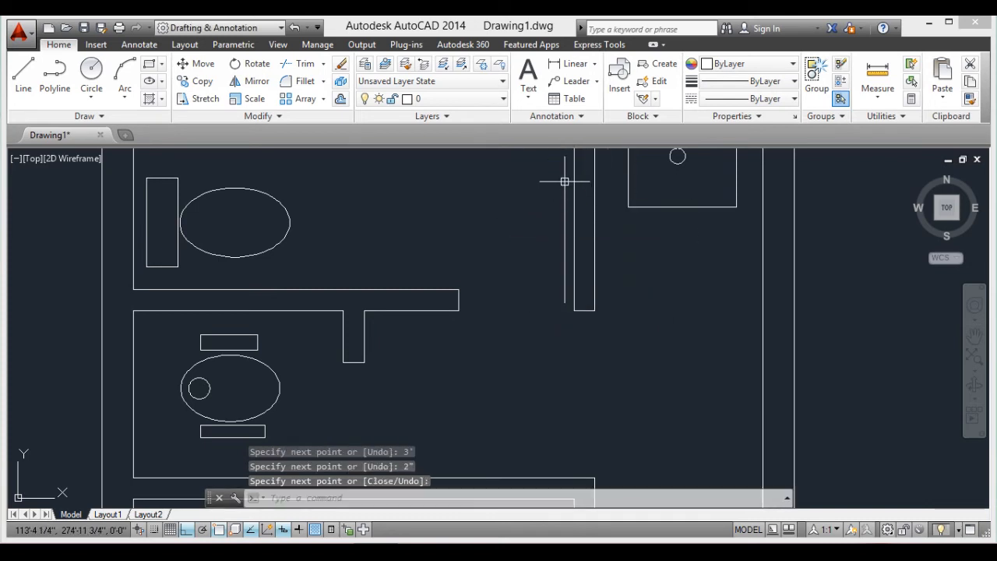
scroll(564, 182, up, 5)
click(572, 173)
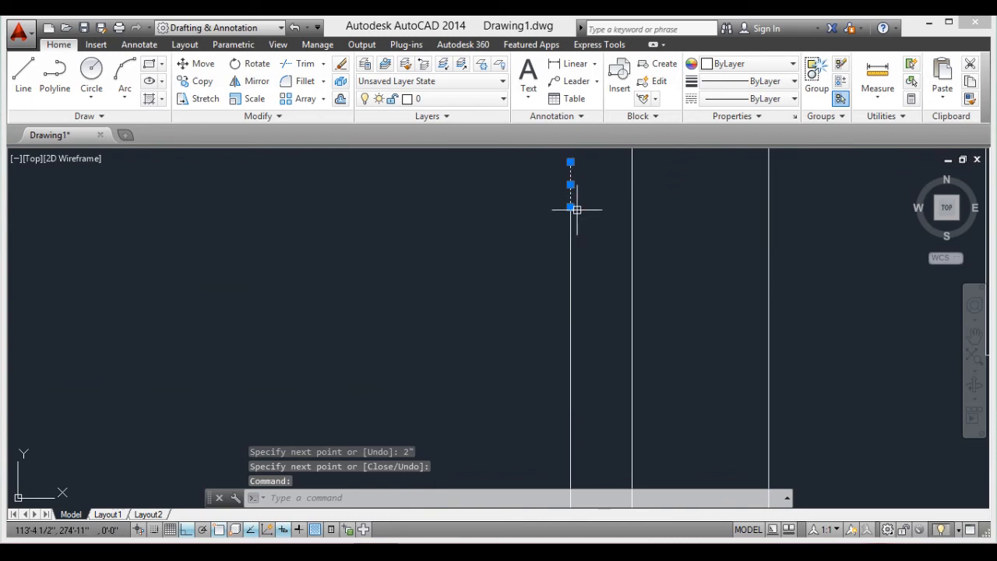
key(Delete)
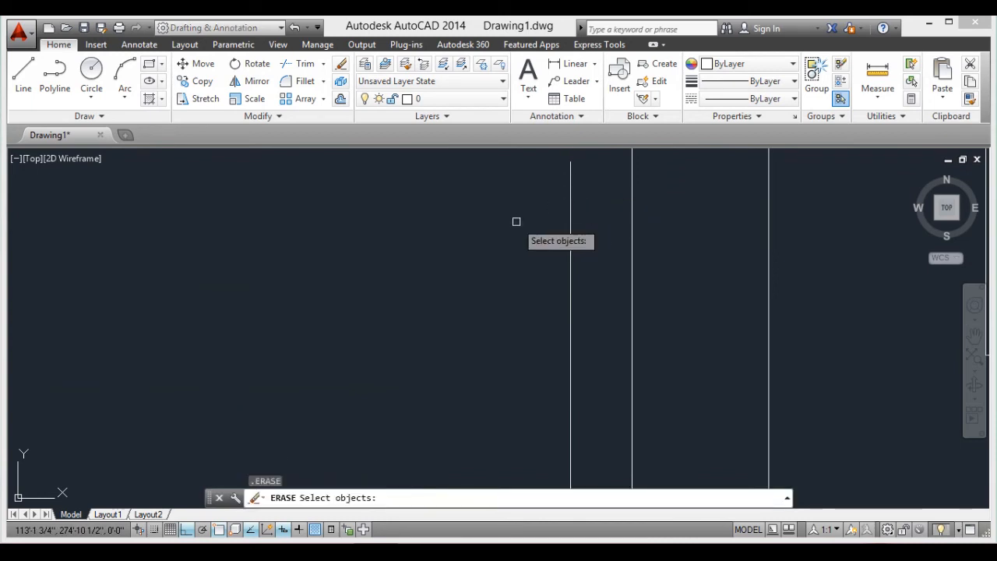
key(Escape)
Draw a 2" top edge westward from the upper end of the 3' line and a parallel 3' side running south
key(Return)
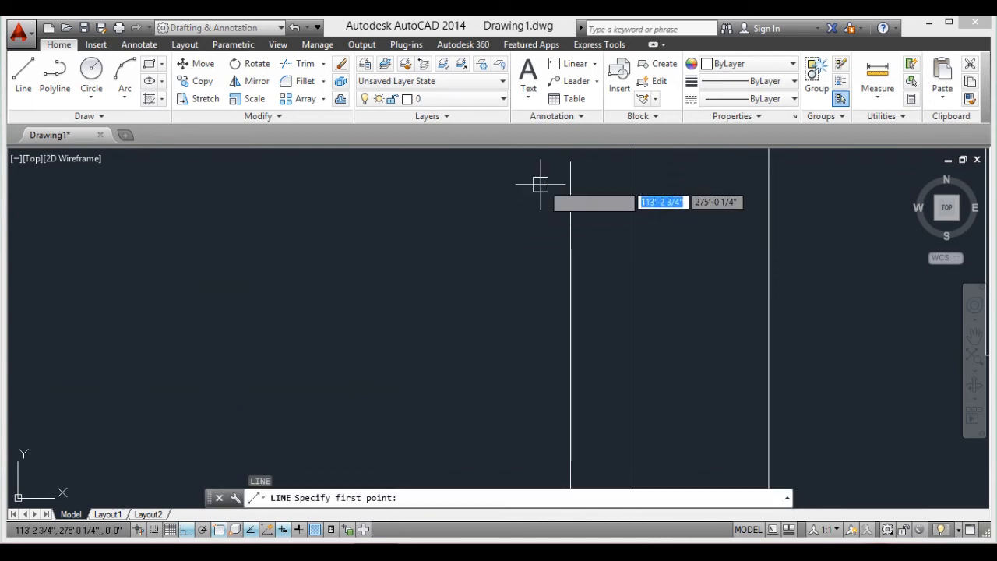
click(570, 162)
text(2)
key(Return)
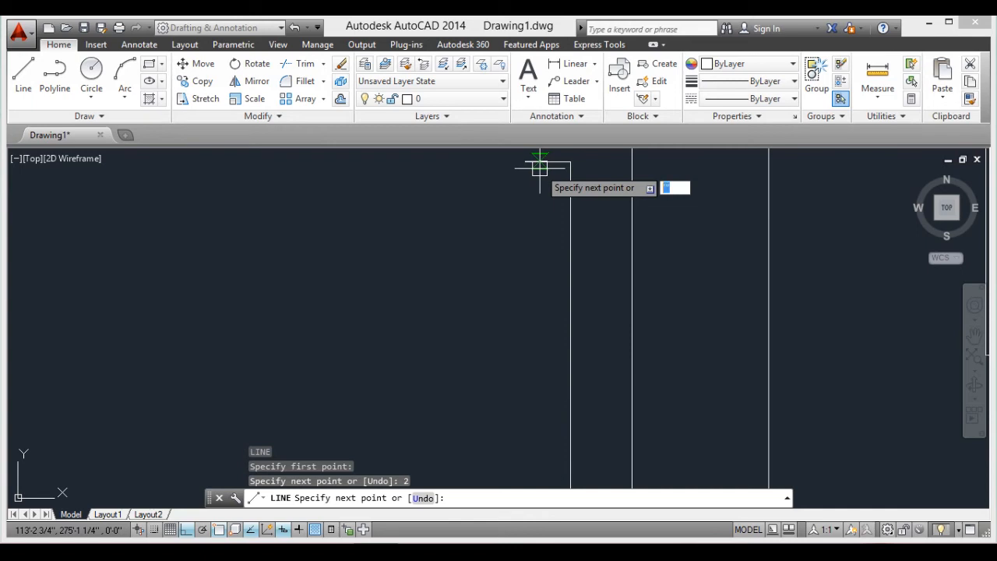
text(2")
key(Return)
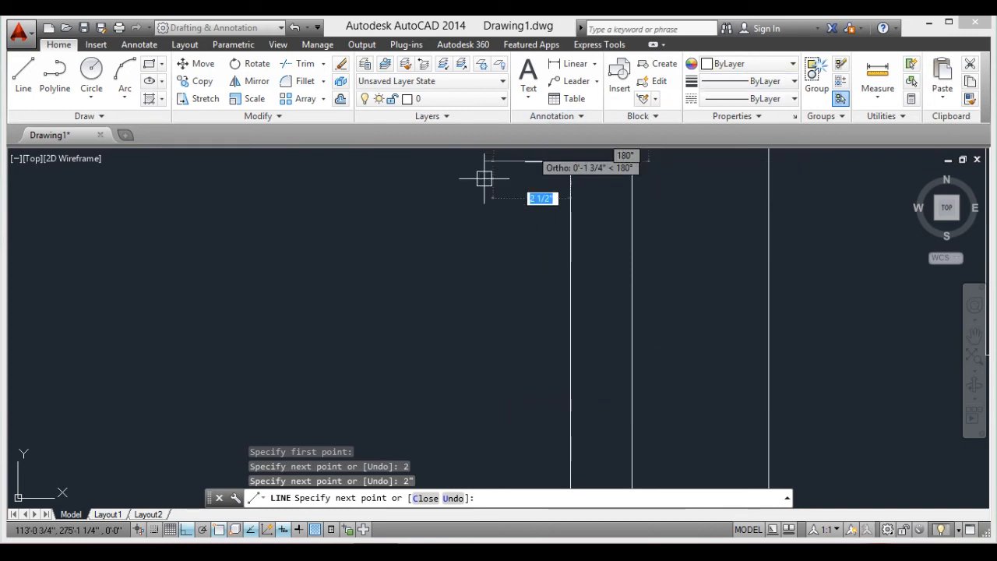
click(525, 161)
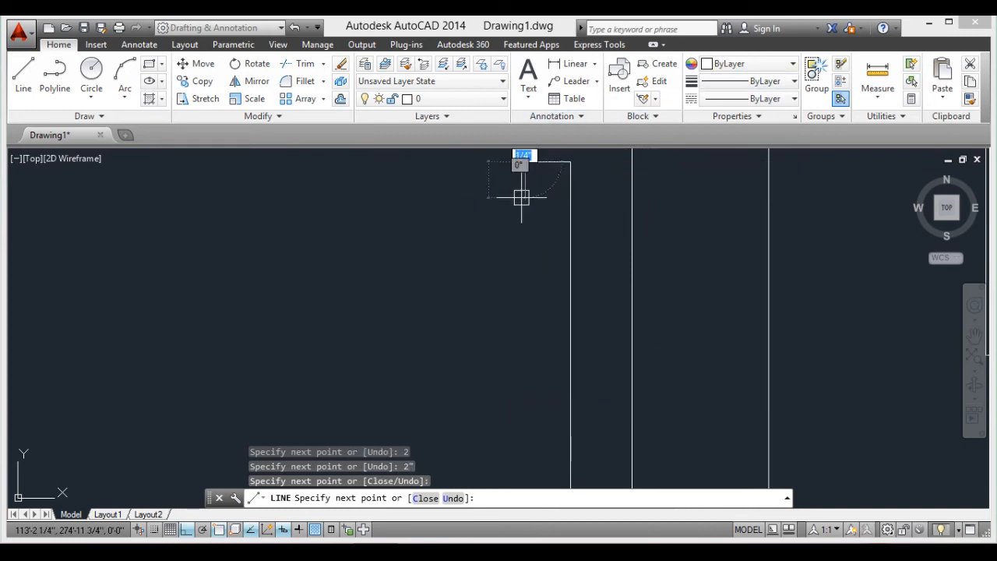
text(3)
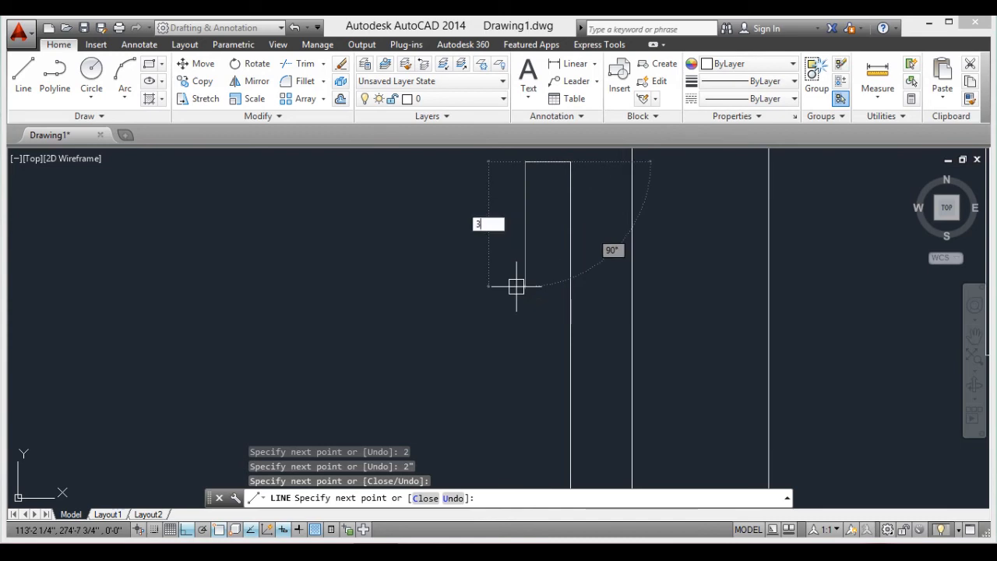
text(')
key(Return)
Close the narrow door leaf beside the toilet room's east wall with a short line across its lower end
scroll(525, 283, down, 4)
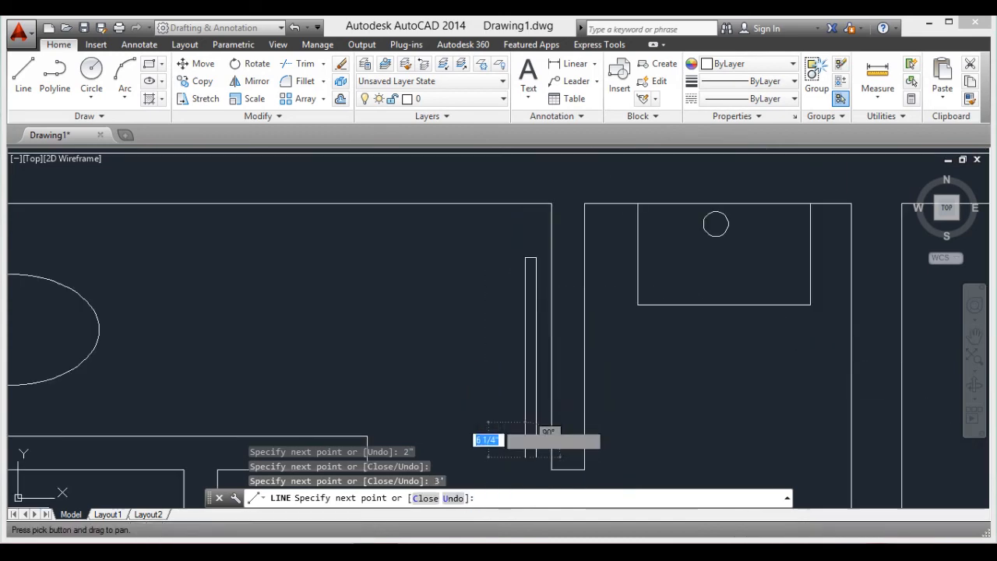
middle_click(521, 266)
middle_drag(521, 266, 566, 339)
scroll(511, 288, up, 10)
middle_drag(520, 203, 520, 208)
middle_drag(527, 275, 533, 300)
click(548, 172)
key(Return)
Examine the new door leaf, the bathroom fixtures and the doorway of the northeast room
scroll(547, 195, down, 8)
scroll(539, 218, down, 2)
scroll(542, 202, up, 5)
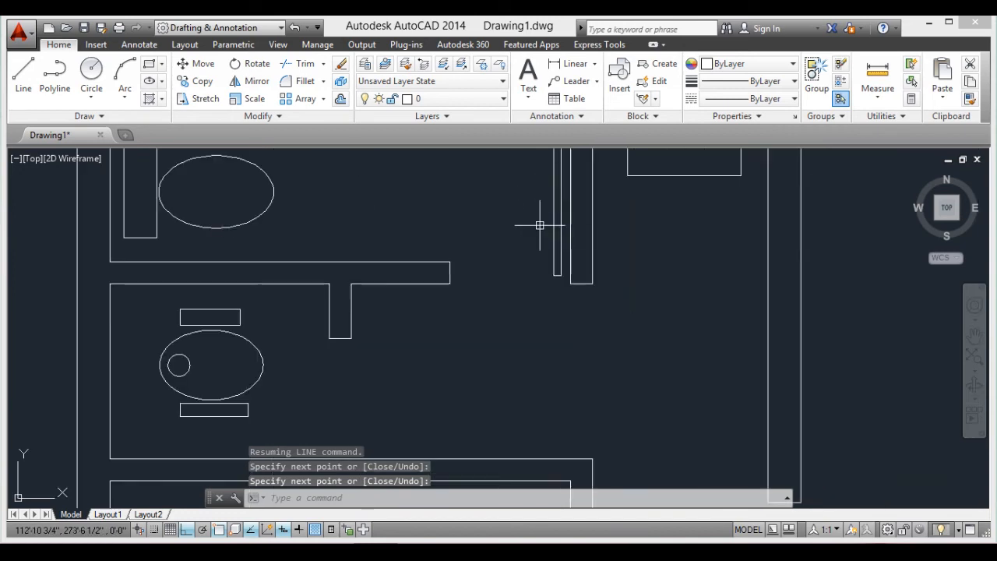
middle_drag(526, 275, 525, 313)
scroll(532, 321, down, 2)
scroll(529, 318, up, 2)
scroll(528, 318, down, 2)
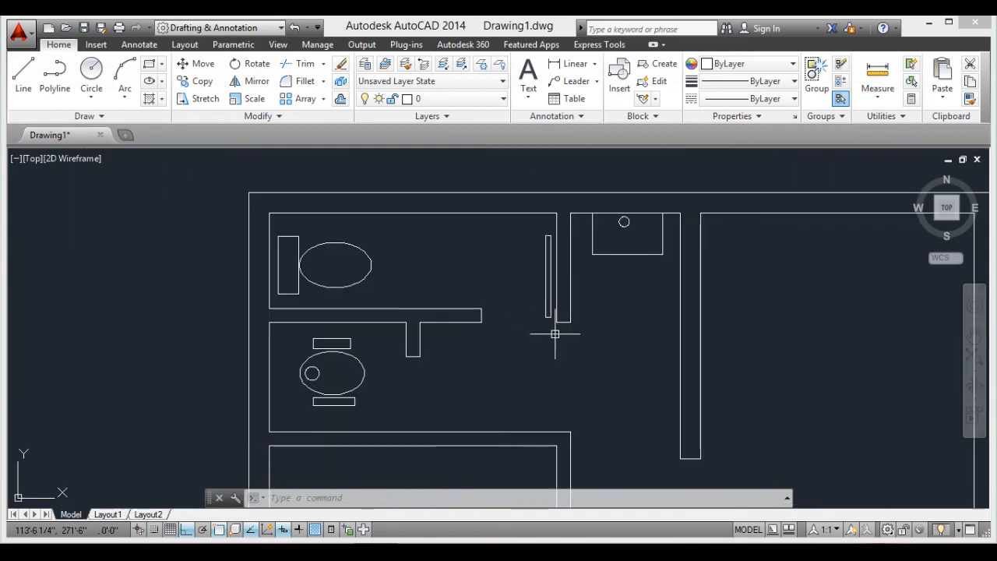
scroll(555, 335, down, 1)
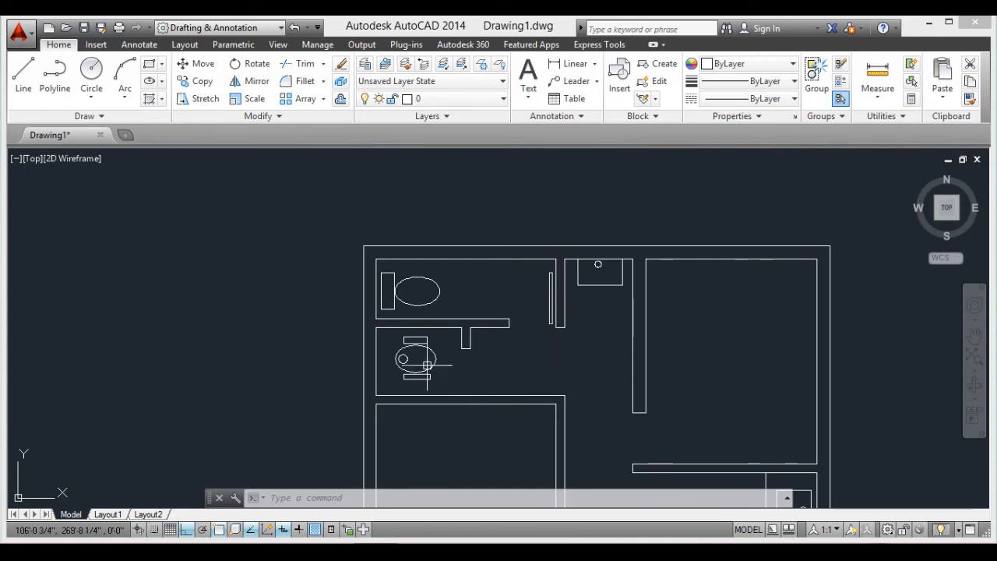
scroll(451, 365, up, 2)
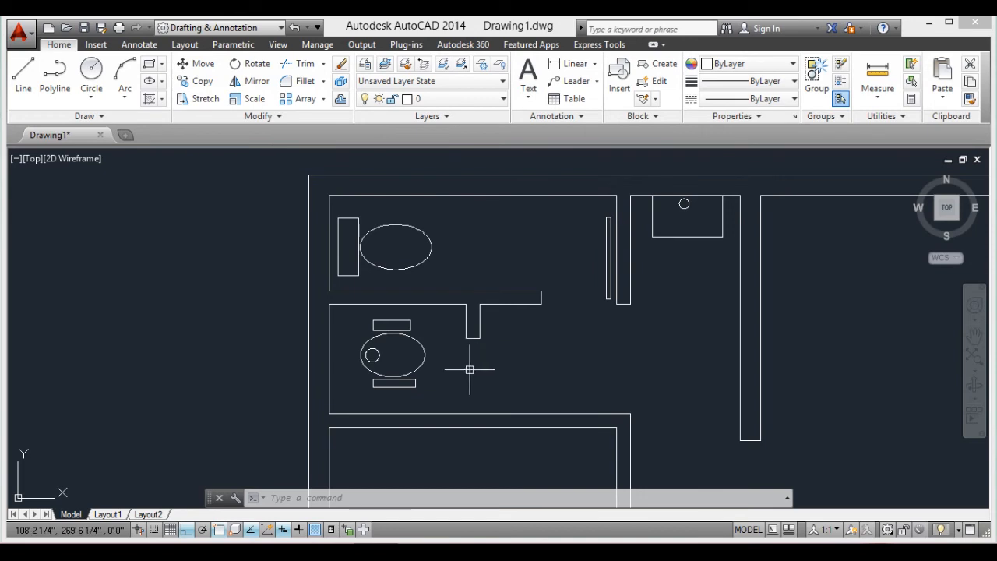
scroll(471, 367, down, 1)
scroll(563, 286, up, 3)
scroll(475, 406, down, 2)
scroll(540, 345, down, 4)
scroll(659, 342, up, 5)
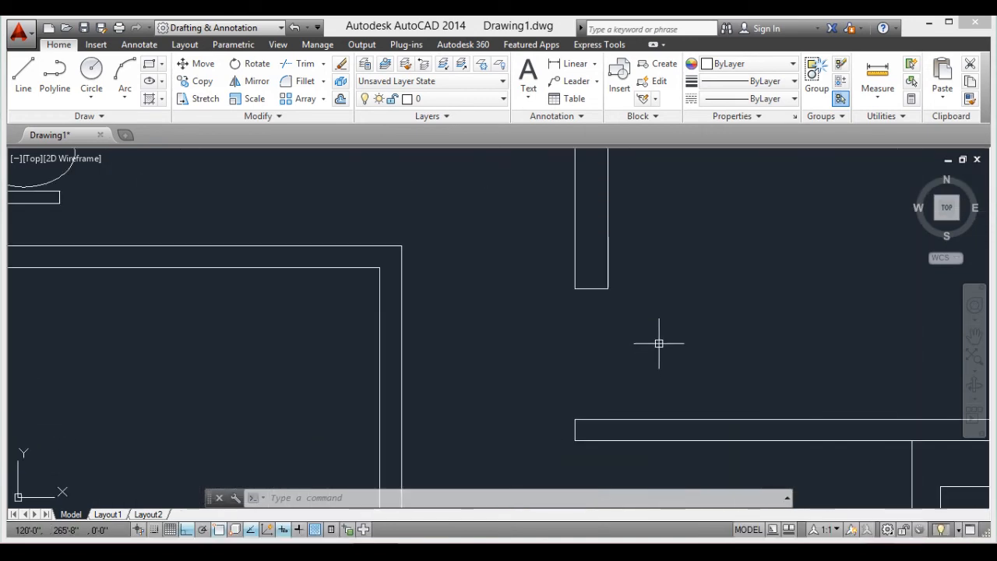
middle_drag(636, 354, 612, 313)
text(l)
key(Return)
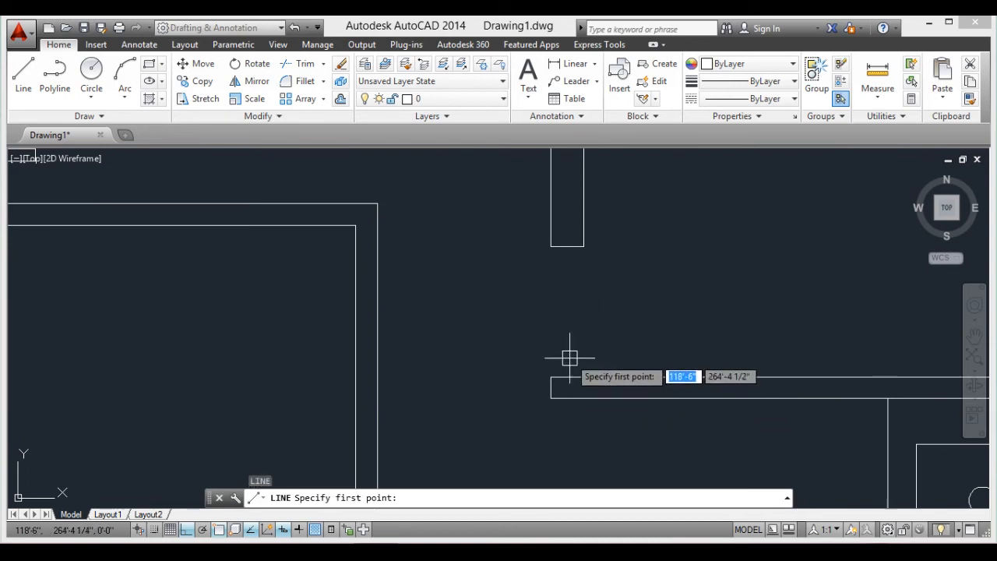
click(552, 377)
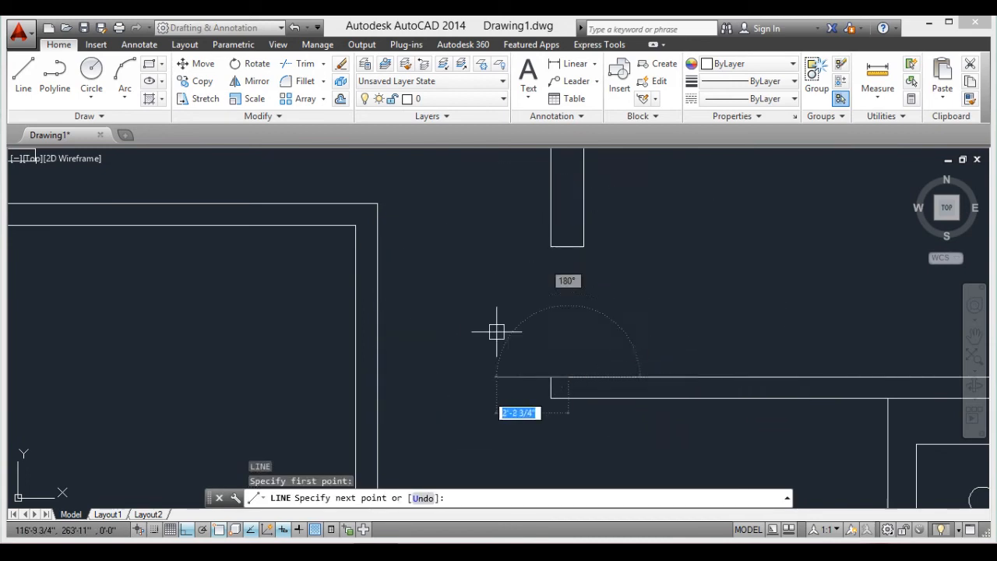
key(Return)
Draw a closed 3' by 2" horizontal door leaf with lines, just above the west end of the northeast room's south wall
key(Return)
scroll(570, 363, up, 4)
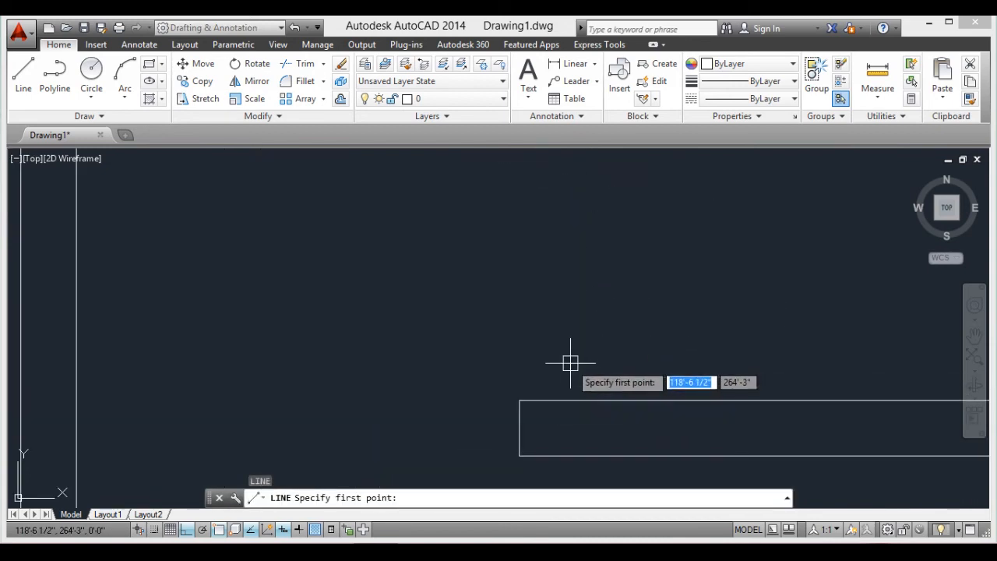
click(567, 365)
scroll(841, 364, down, 4)
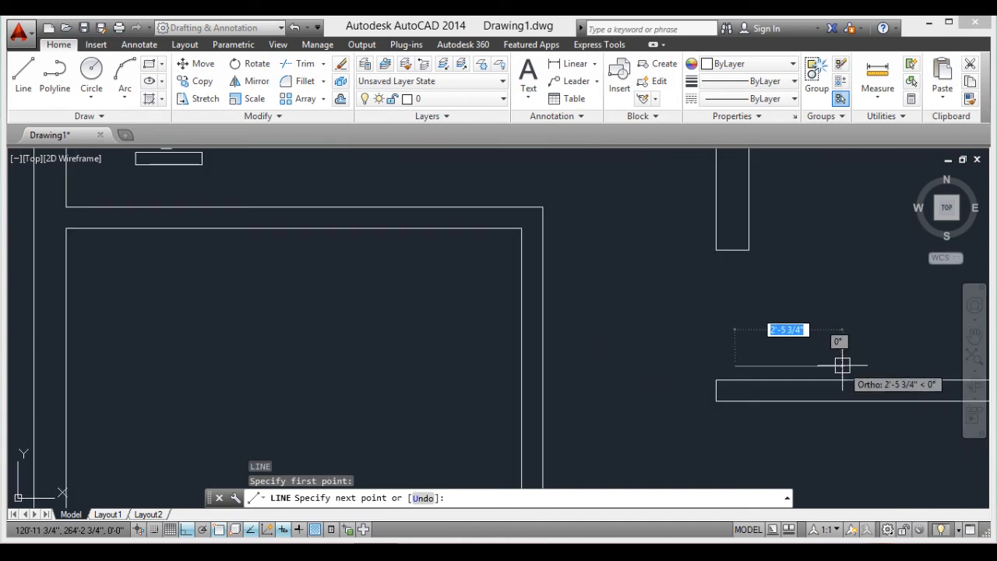
text(3)
key(Return)
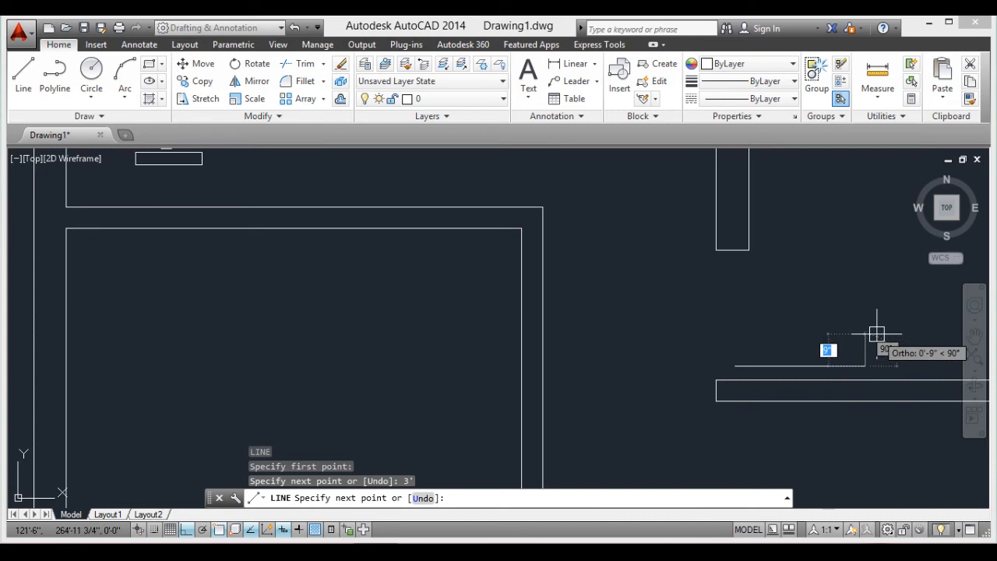
text(2)
key(Return)
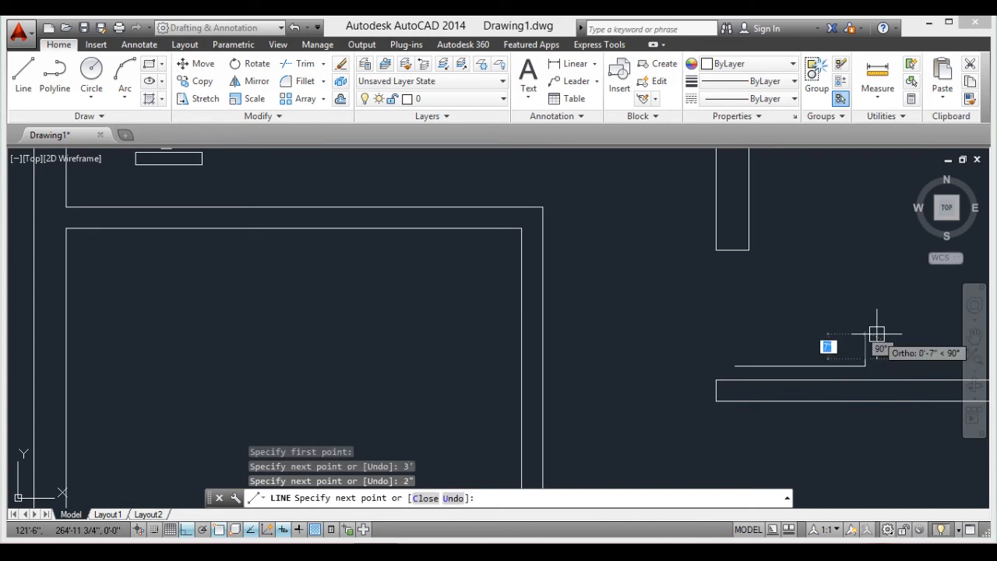
text(3)
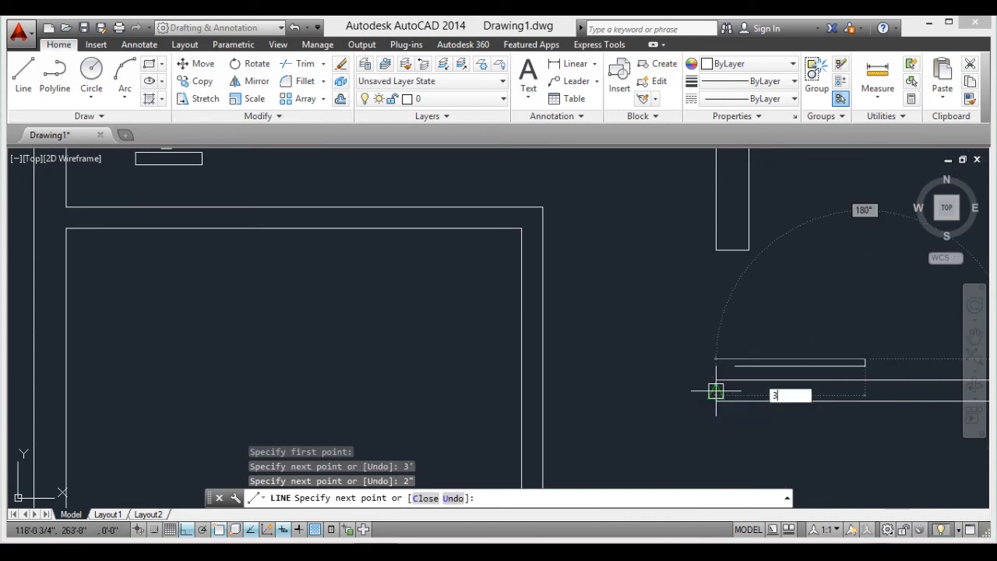
key(Return)
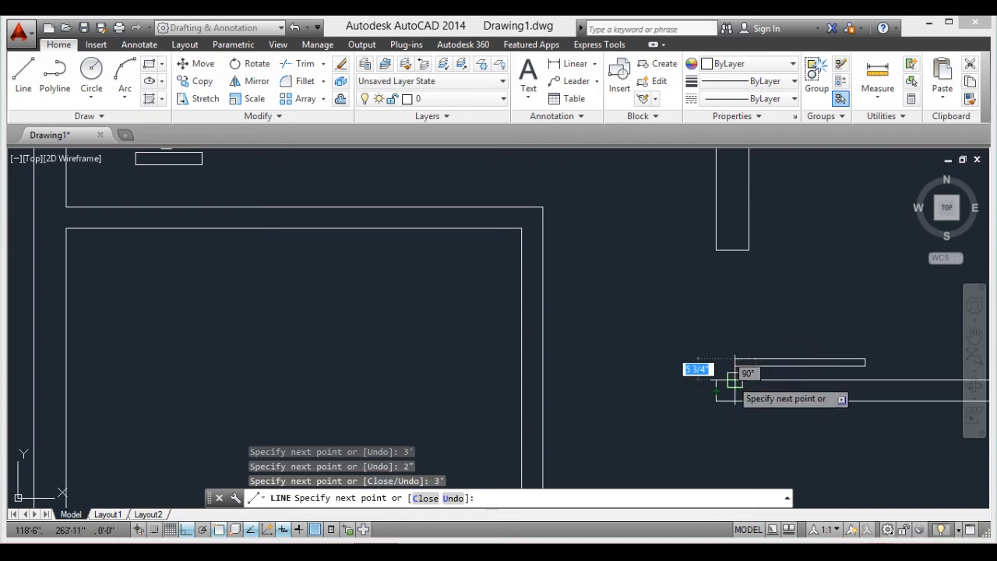
scroll(732, 372, up, 5)
key(Return)
scroll(730, 354, down, 4)
scroll(731, 354, down, 5)
scroll(629, 396, up, 4)
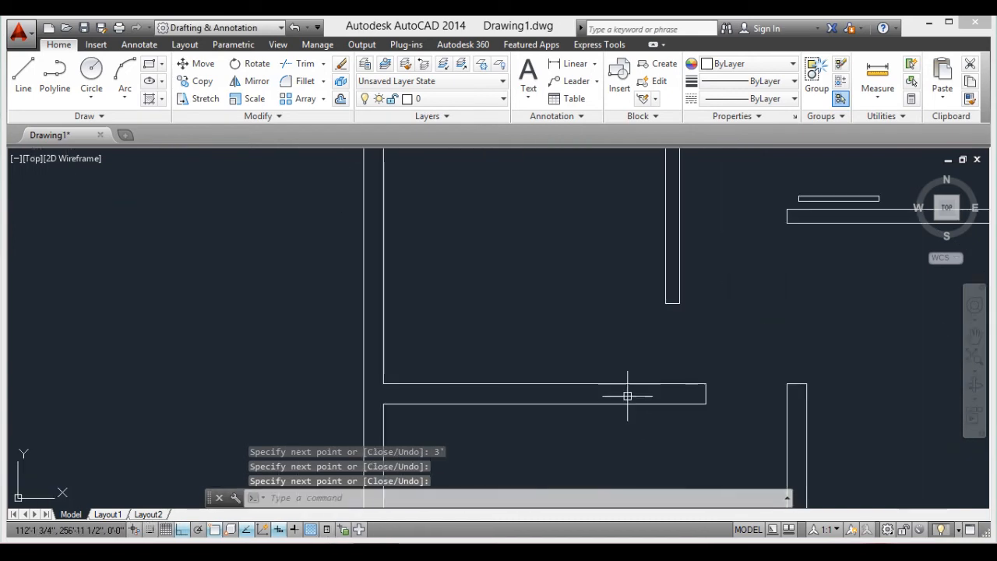
Draw a closed 3' by 2" horizontal door leaf with lines, just above the south wall of the middle west room near its east end
scroll(659, 340, up, 2)
key(Return)
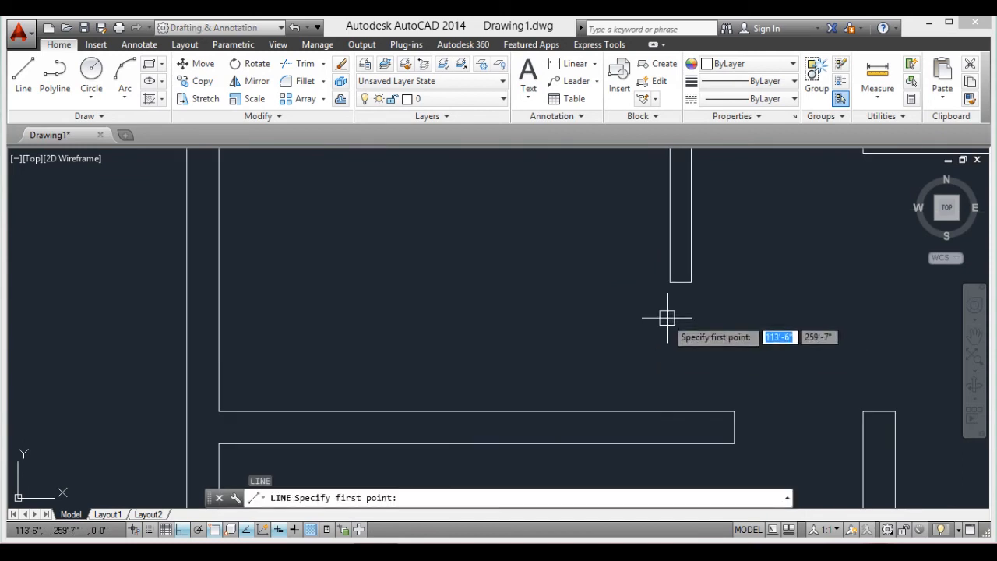
click(678, 399)
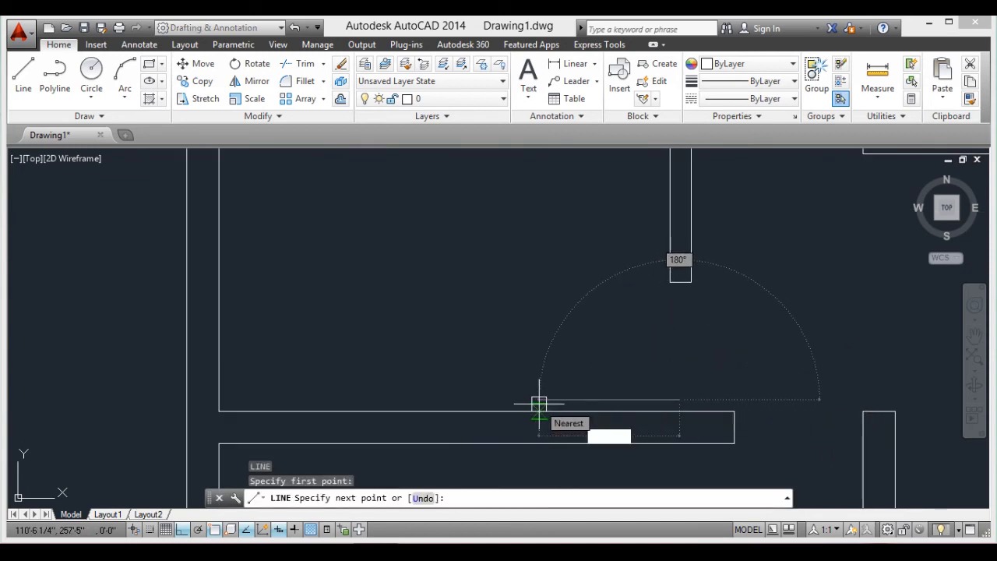
text(3')
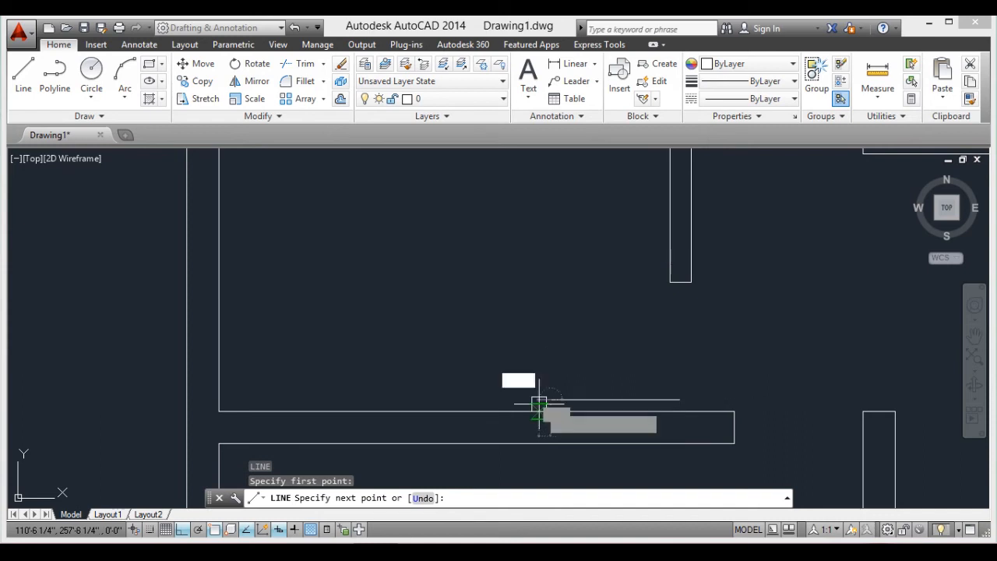
key(Return)
text(2)
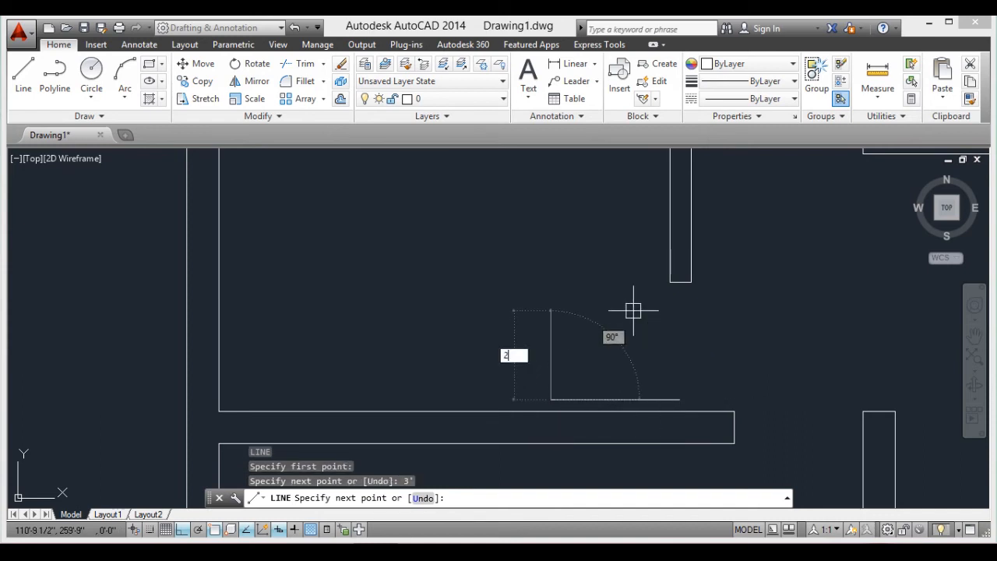
text(")
key(Return)
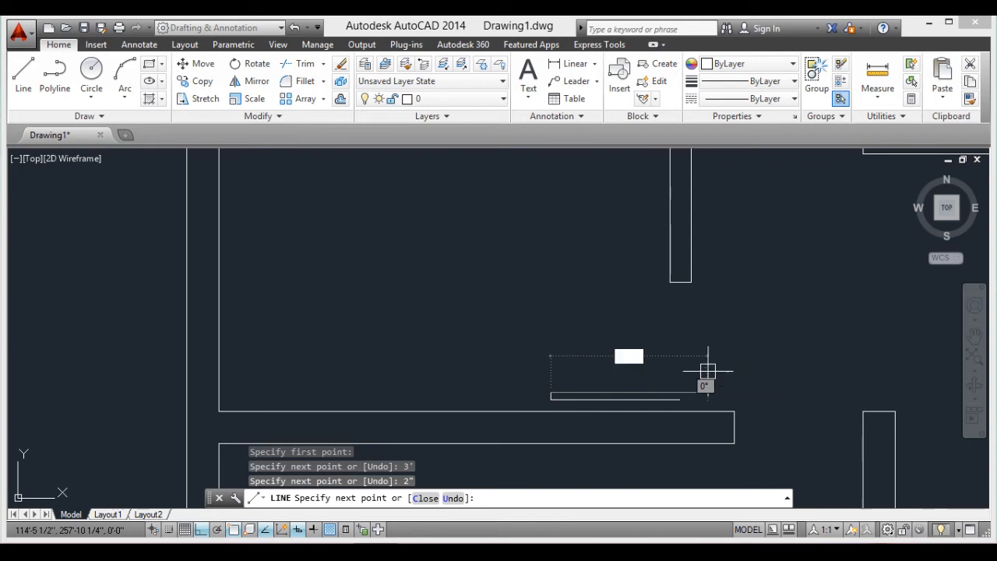
text(3')
key(Return)
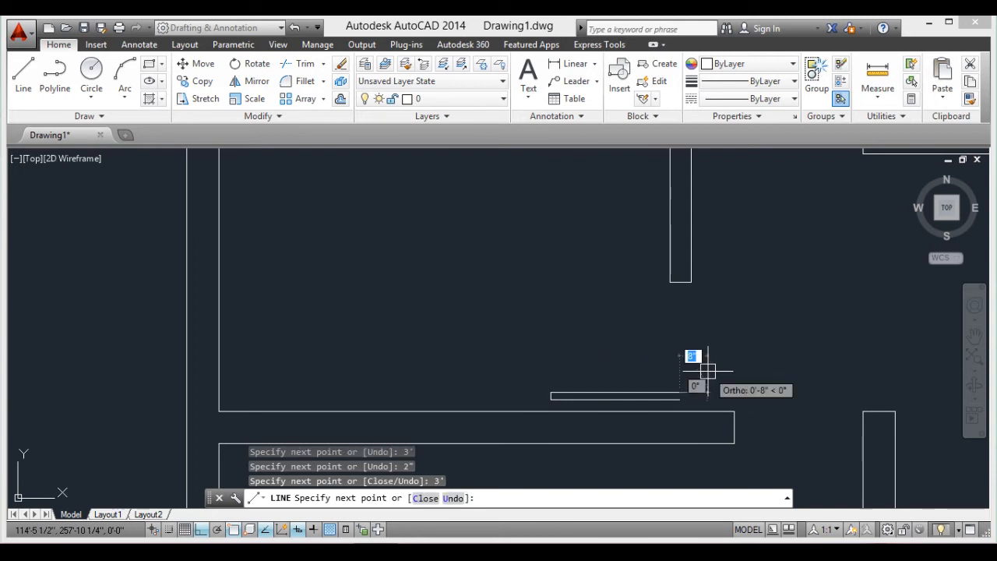
click(677, 395)
key(Return)
Draw a short line across the thickness of the southwest room's south wall at the midpoint of its inner edge
scroll(673, 398, down, 5)
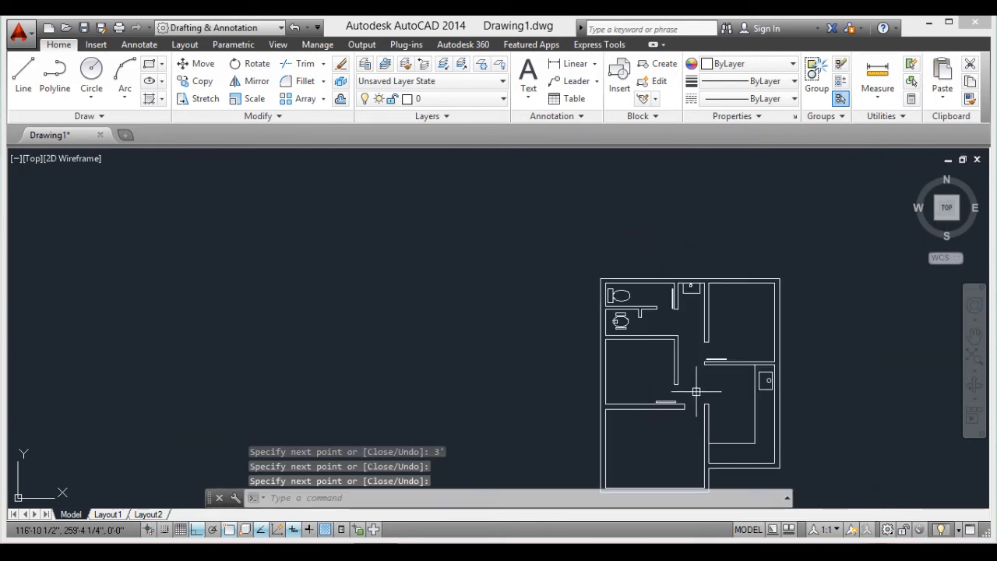
scroll(736, 338, up, 4)
scroll(590, 467, down, 3)
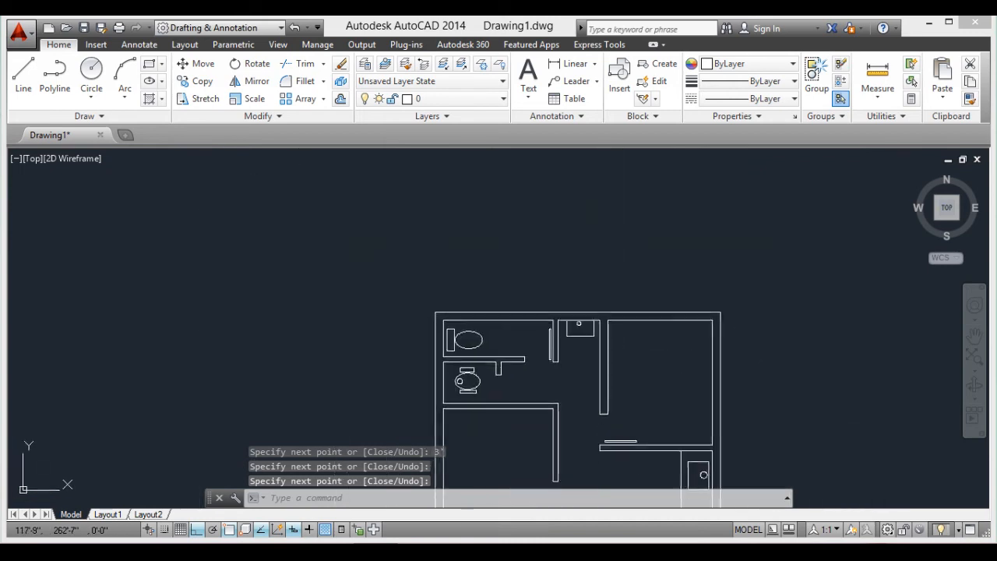
scroll(597, 404, up, 6)
scroll(597, 404, down, 6)
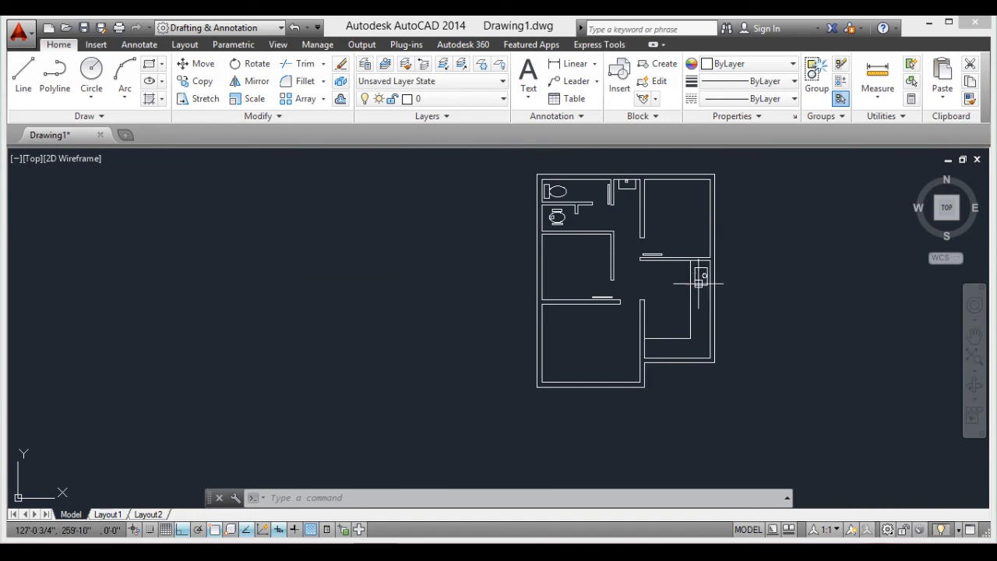
scroll(556, 393, up, 6)
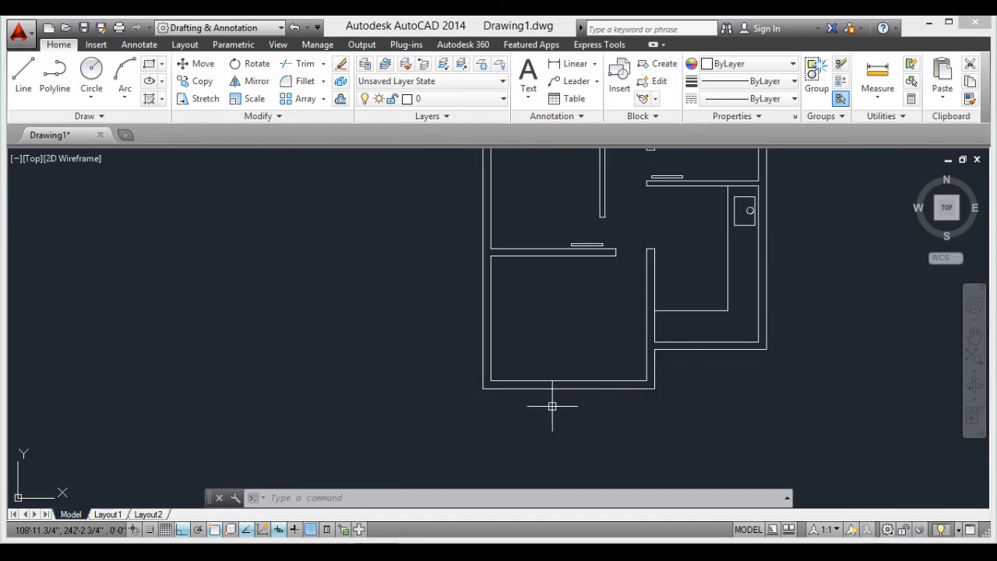
scroll(594, 352, up, 2)
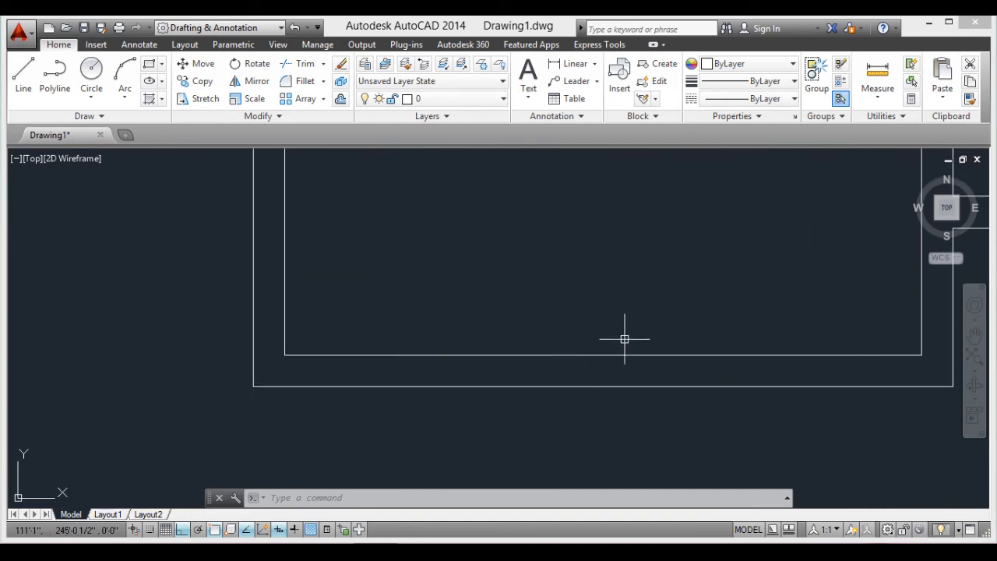
key(Return)
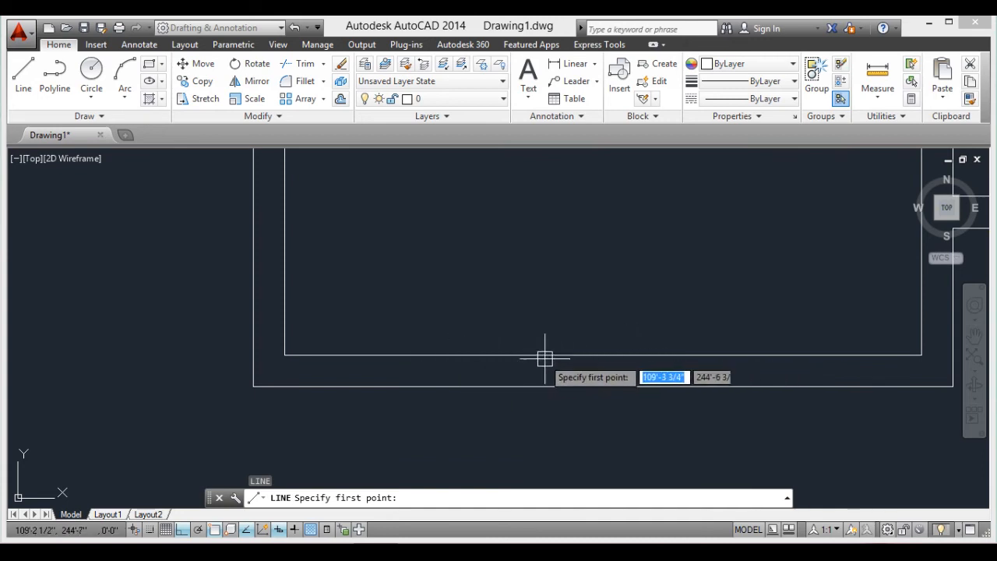
click(602, 355)
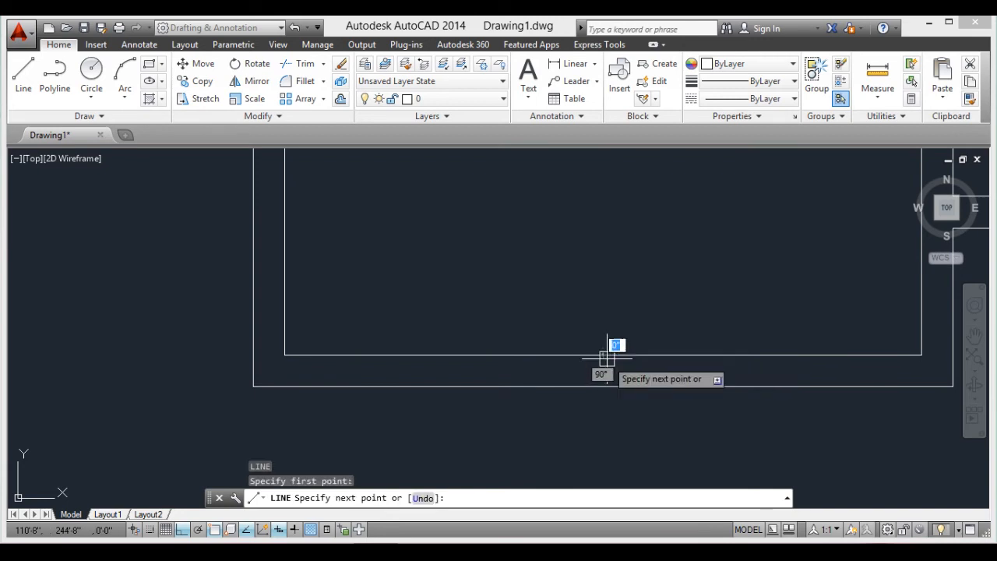
click(602, 386)
key(Return)
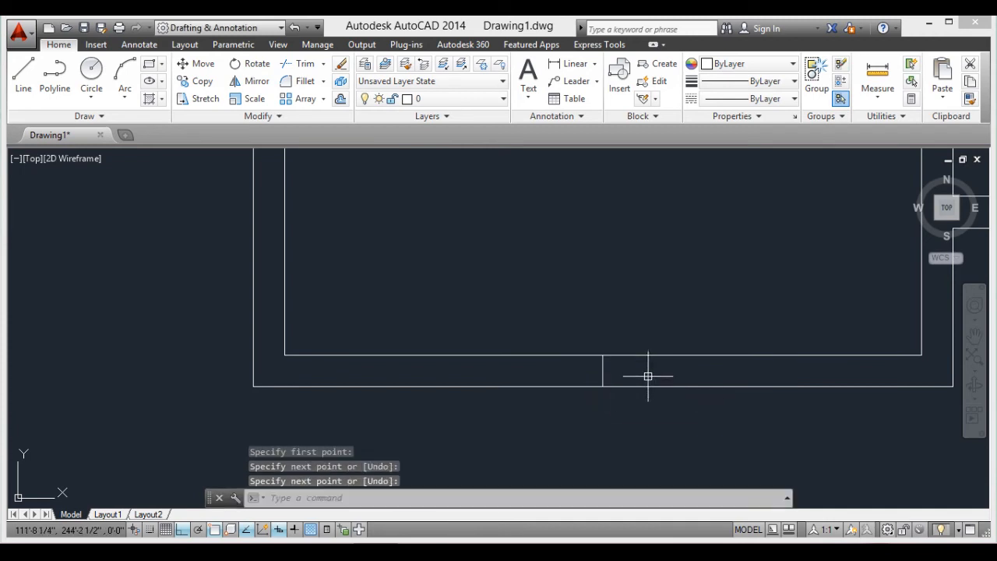
Offset the short line across the south wall by 2' to the east and 2' to the west
text(o)
key(Return)
key(Return)
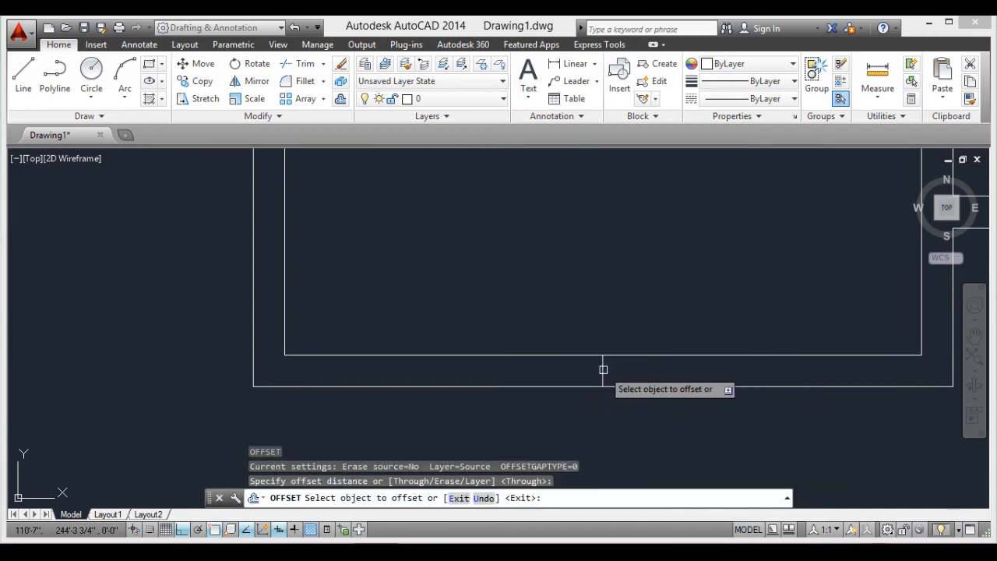
click(600, 369)
text(2')
key(Return)
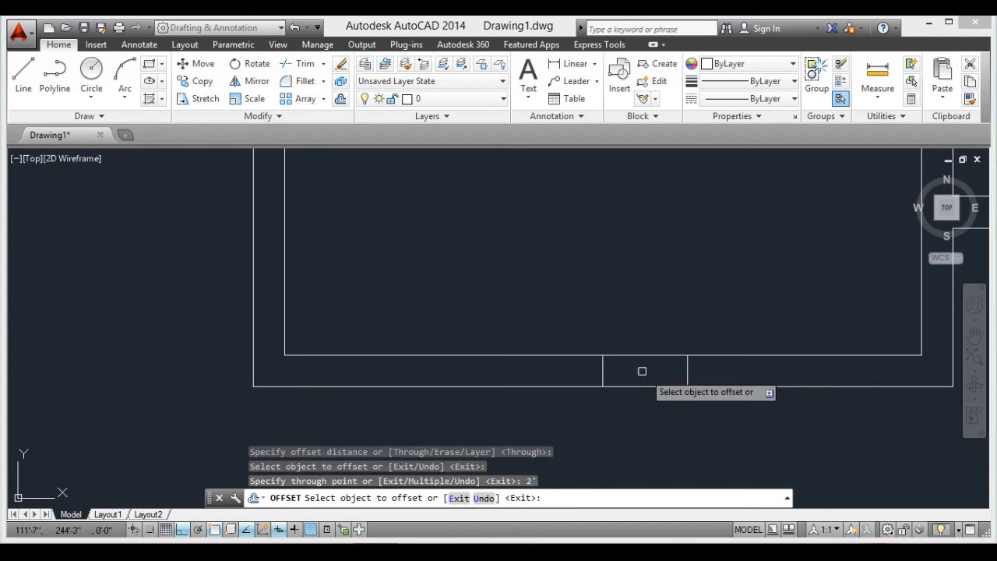
click(601, 369)
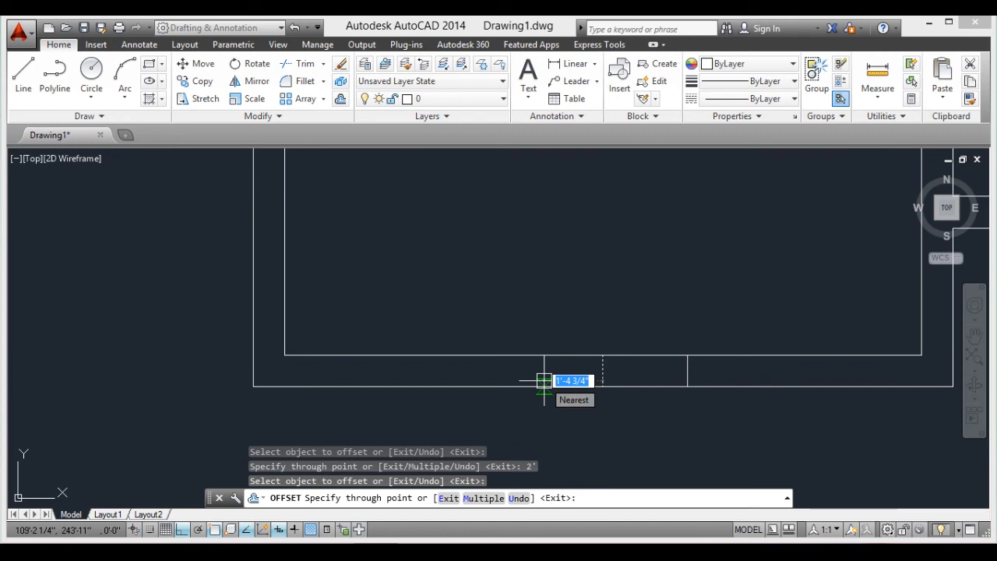
text(2)
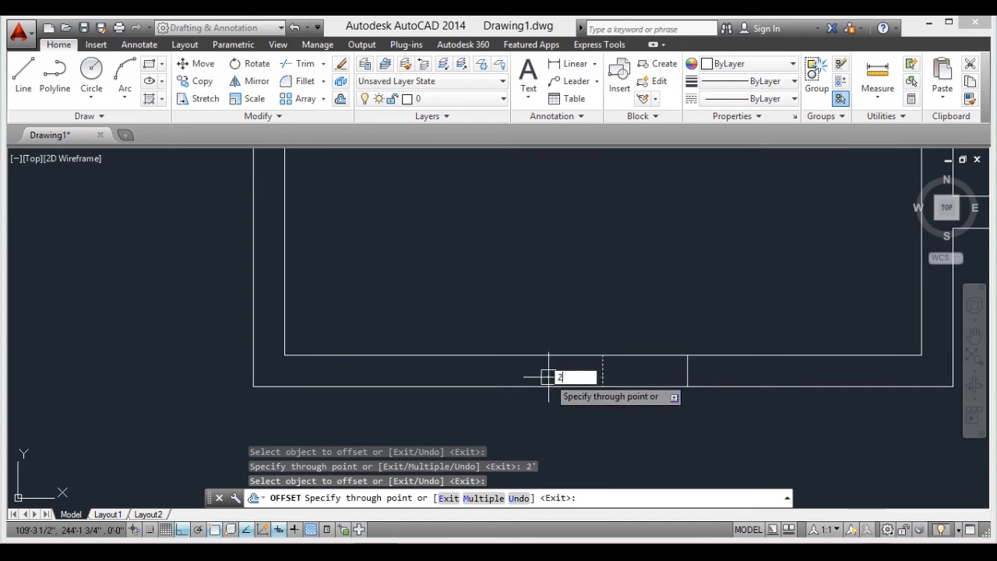
text(')
key(Return)
key(Escape)
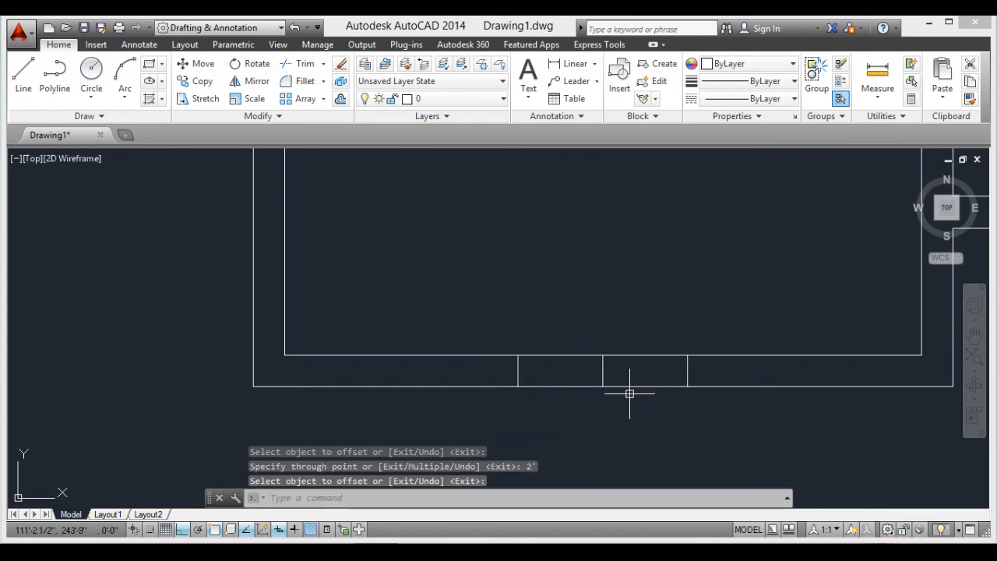
Trim both south wall lines between the two offset lines and delete the leftover centre line to open the entrance
text(tr)
key(Return)
key(Return)
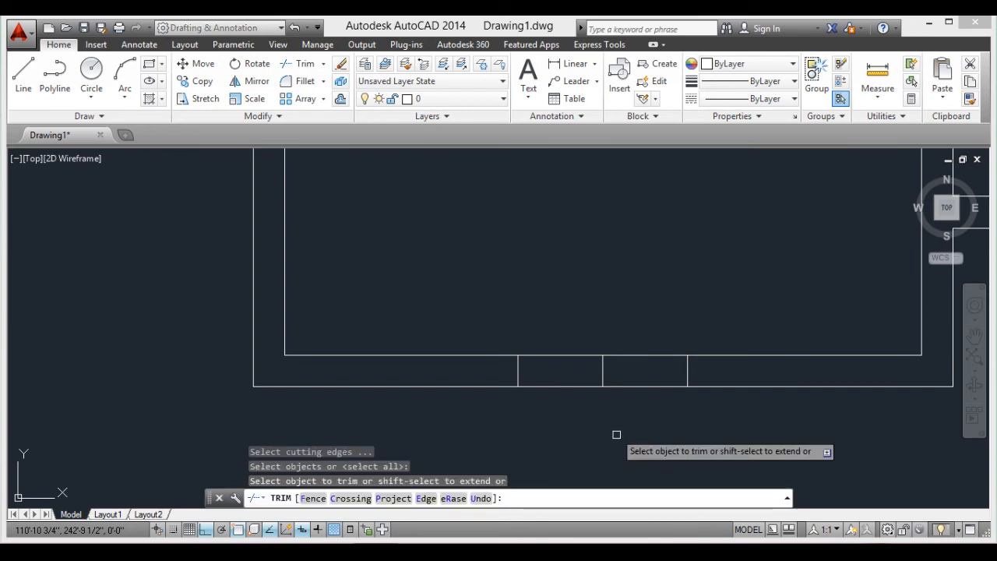
click(616, 329)
click(542, 425)
key(Return)
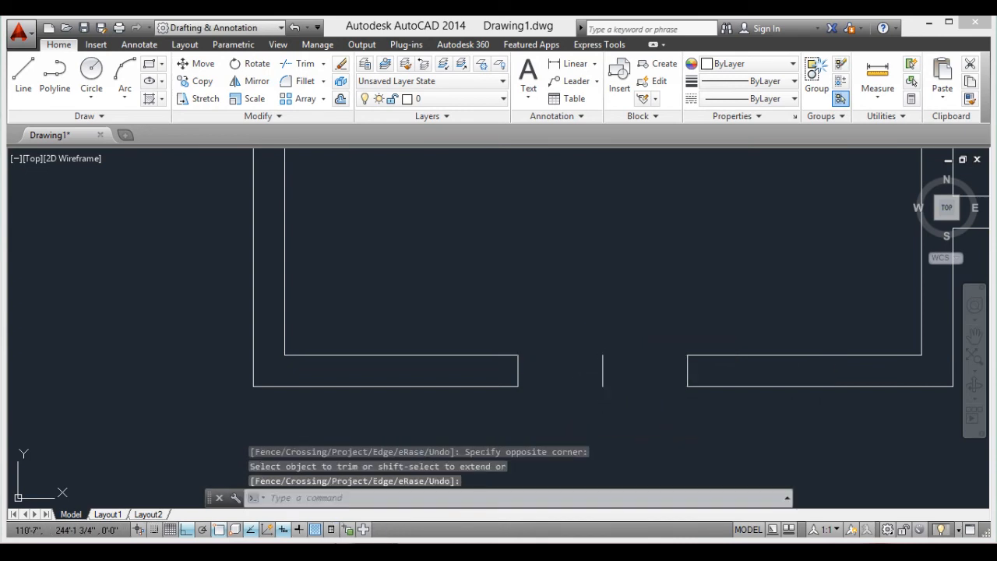
click(602, 386)
key(Delete)
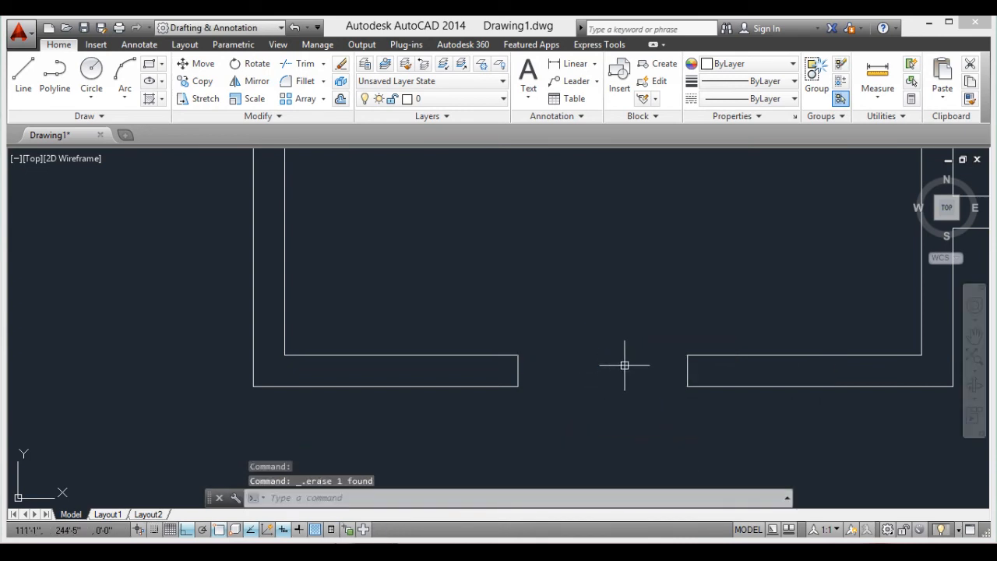
Draw a 2' line running north from just east of the west jamb of the south wall opening
scroll(611, 343, down, 3)
scroll(626, 297, up, 5)
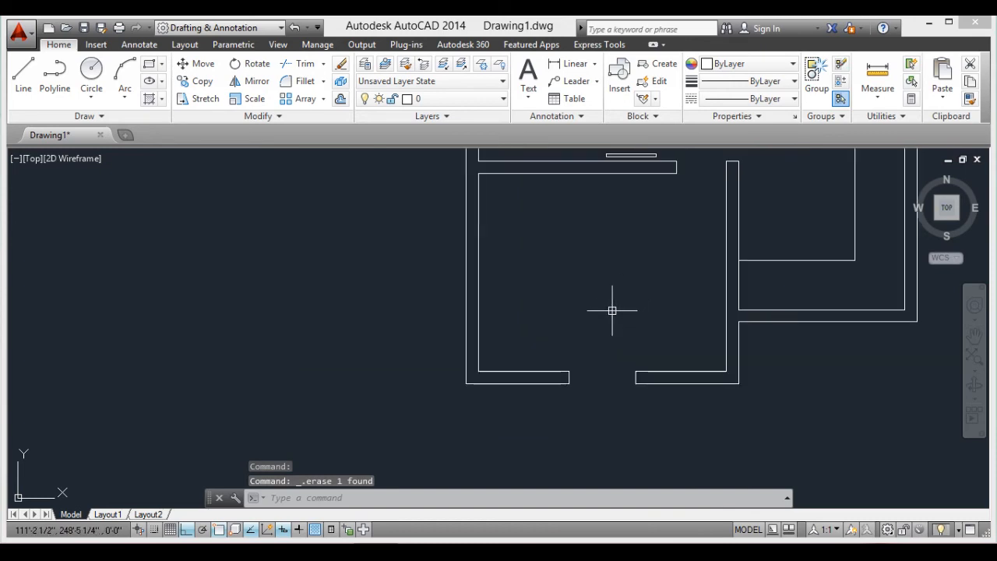
scroll(580, 426, down, 2)
middle_drag(580, 426, 589, 358)
scroll(542, 409, up, 4)
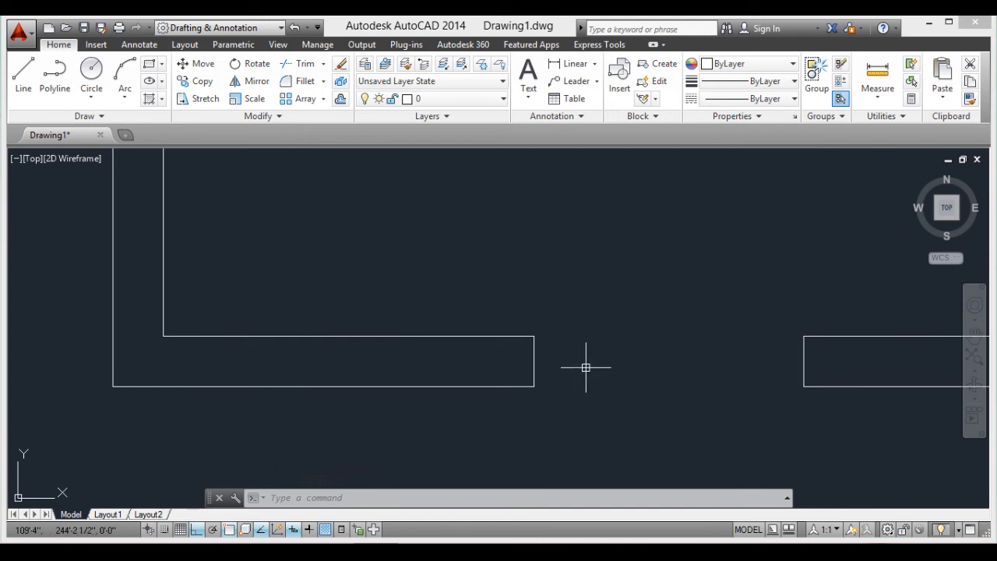
key(Return)
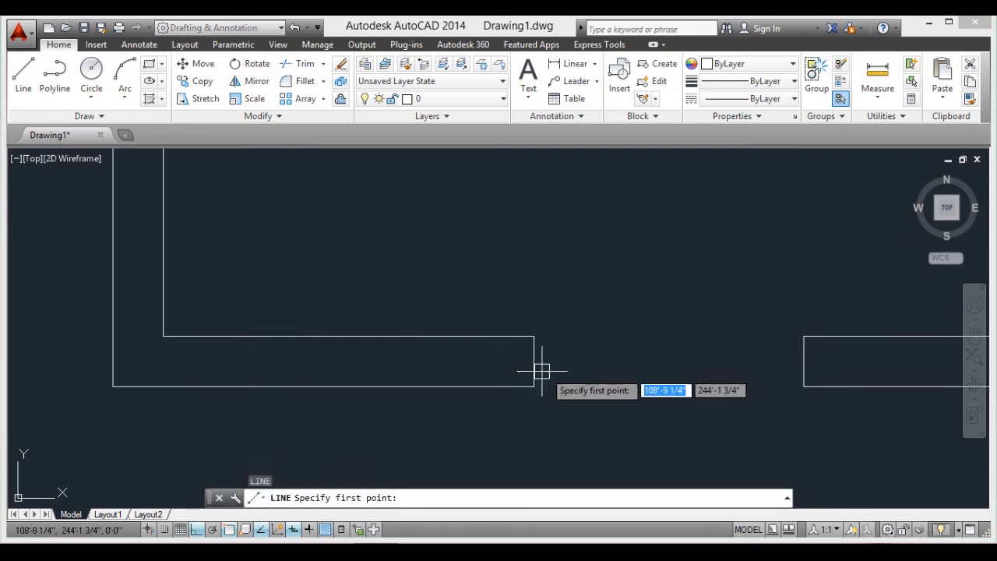
click(544, 364)
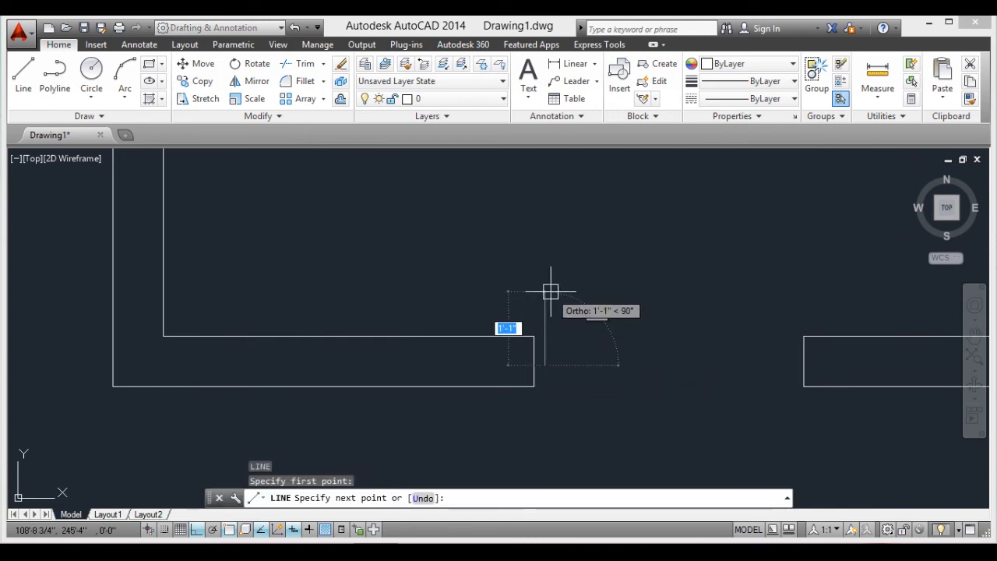
text(2)
key(Return)
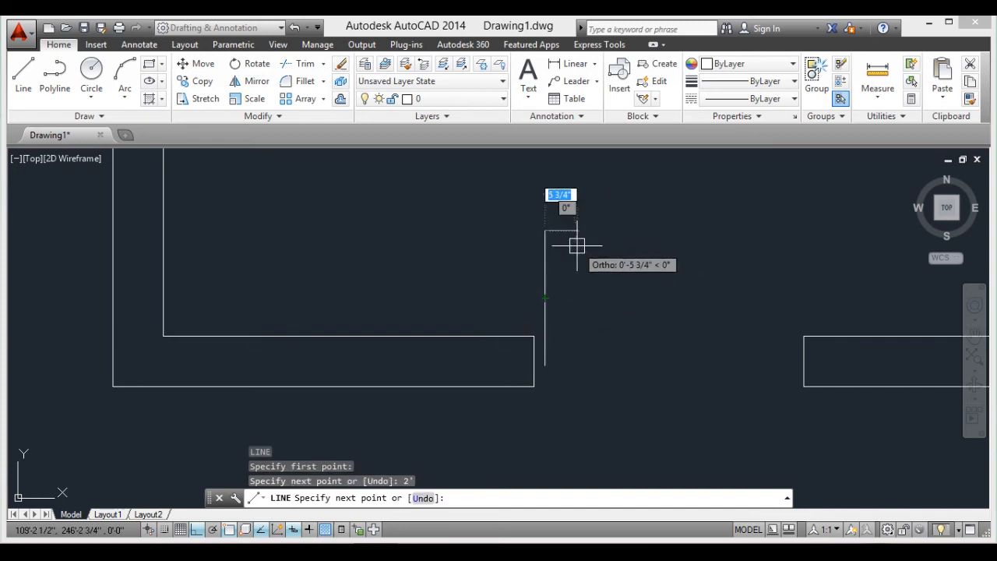
key(Return)
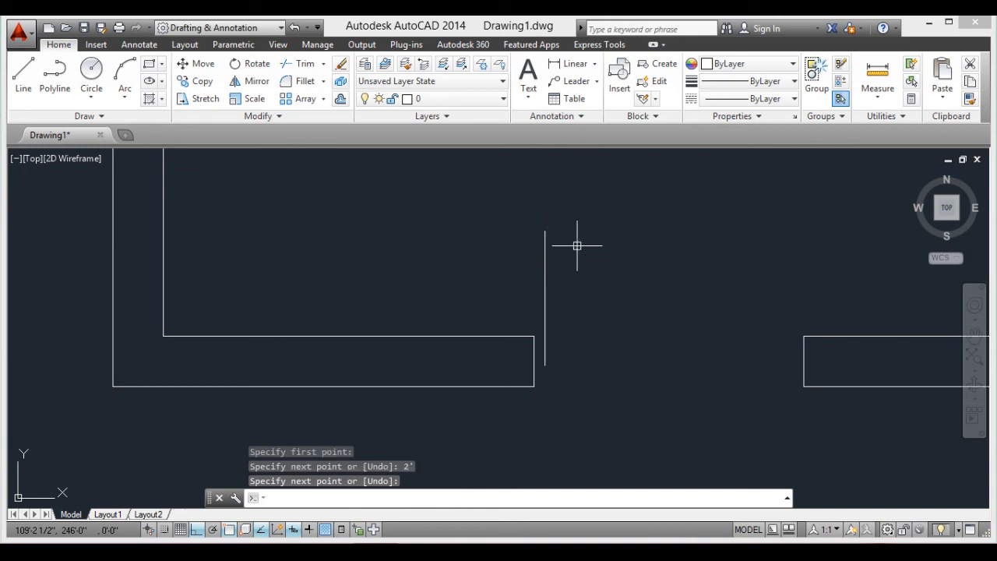
Draw a 2" top edge eastward from the upper end of the 2' line and a parallel 2' side running south
key(Return)
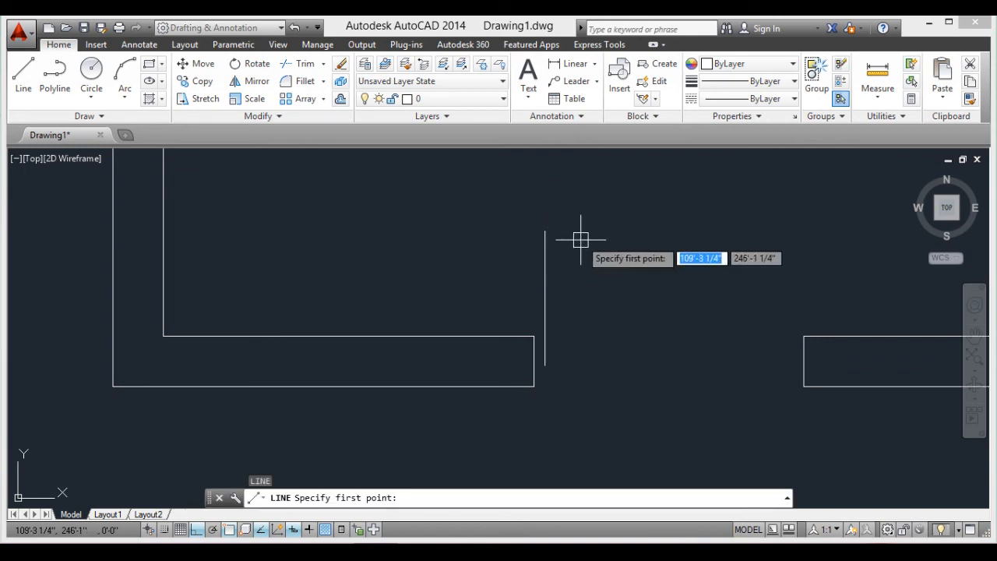
scroll(537, 233, up, 3)
click(529, 220)
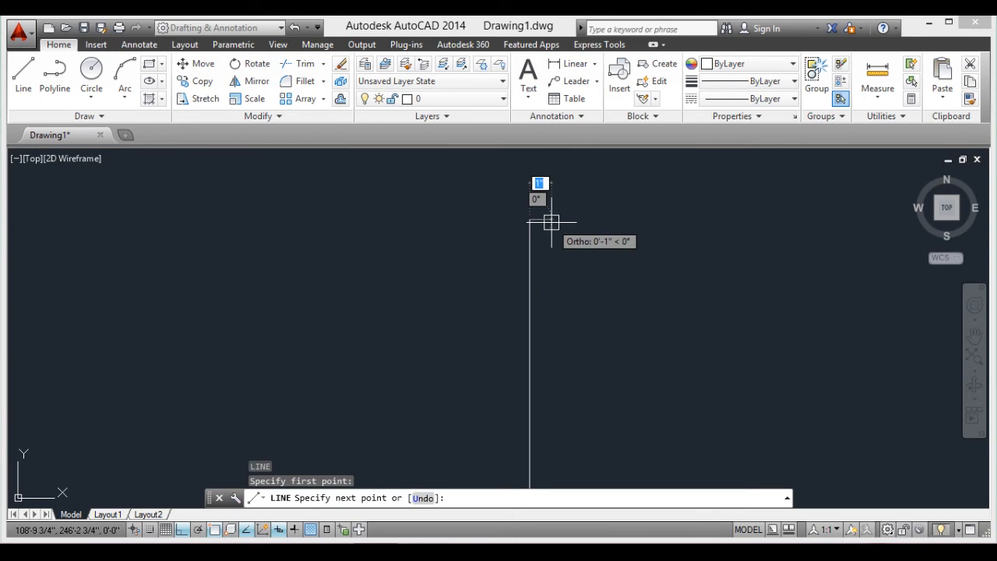
text(2)
key(Return)
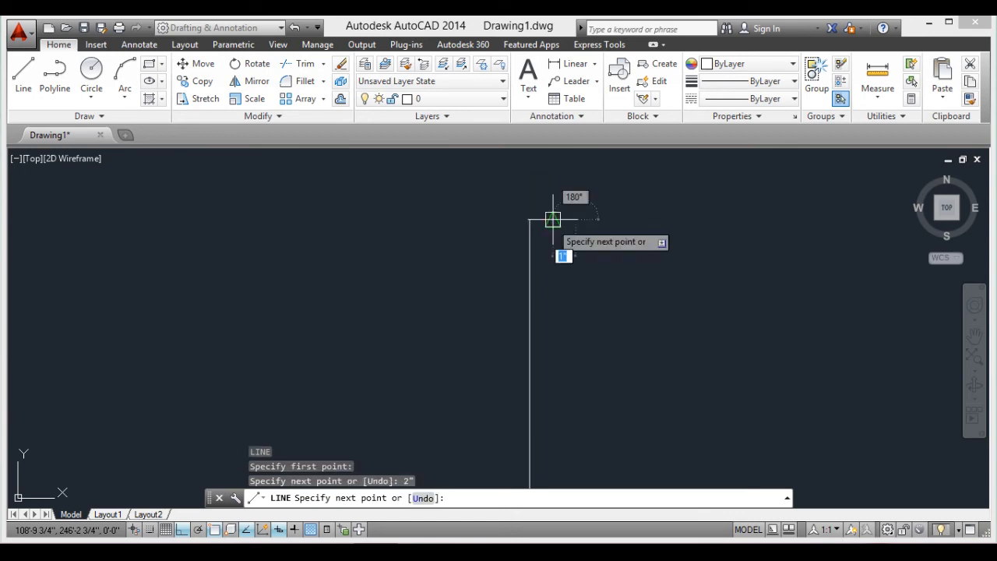
key(BackSpace)
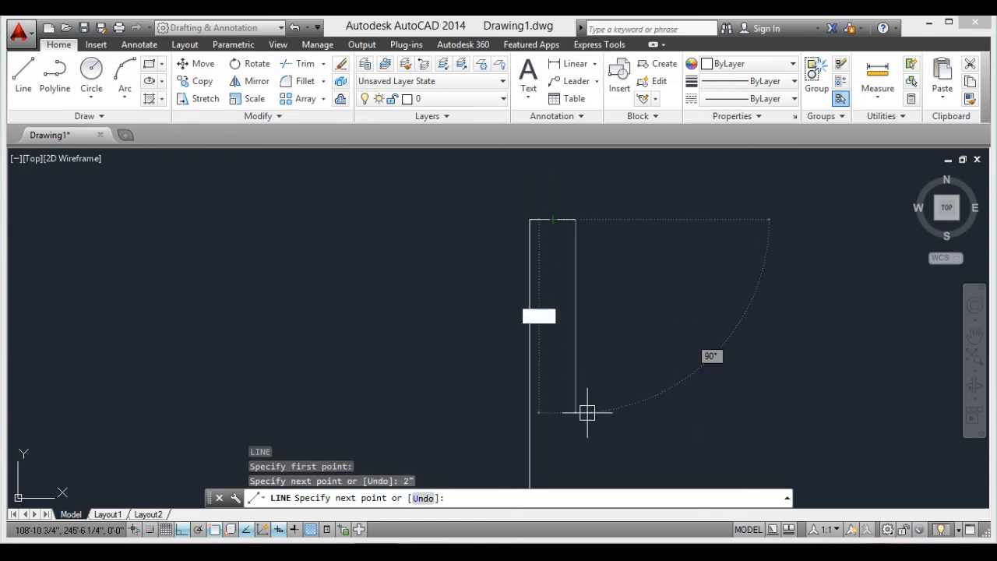
text(2)
key(Return)
Close the narrow door leaf at the entrance's west jamb with a short line across its lower end
scroll(596, 409, down, 3)
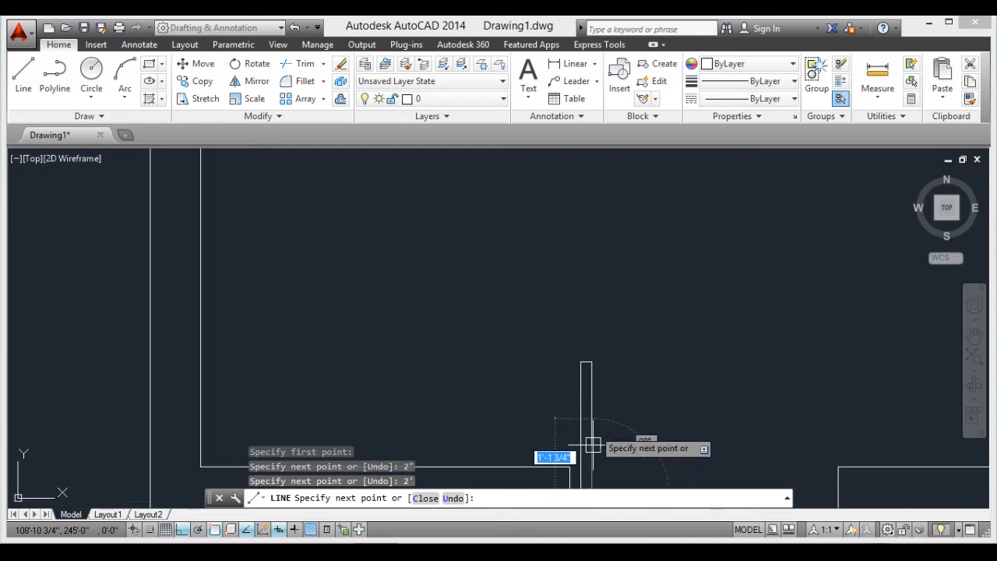
middle_drag(602, 466, 597, 362)
scroll(581, 385, up, 7)
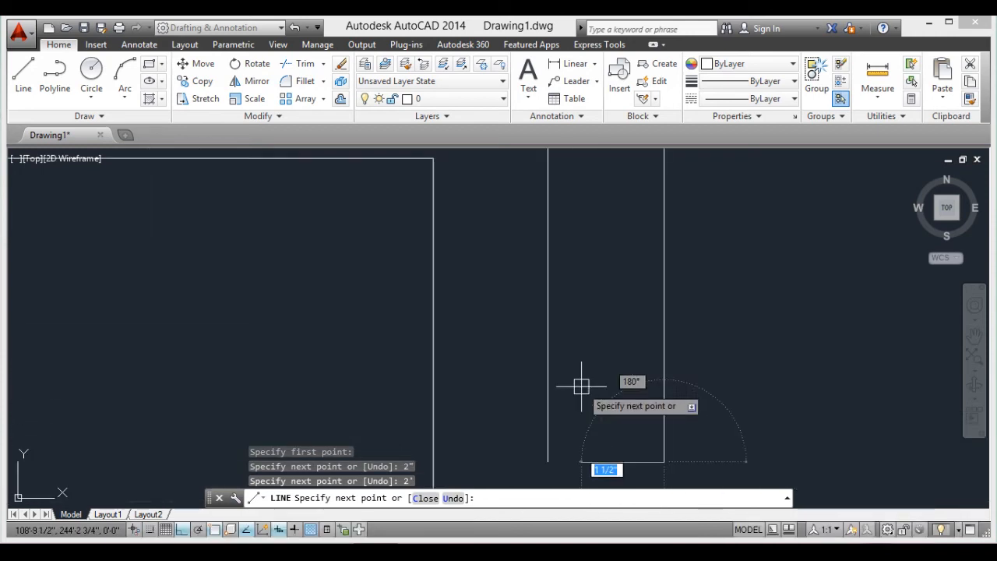
key(Return)
scroll(623, 366, down, 7)
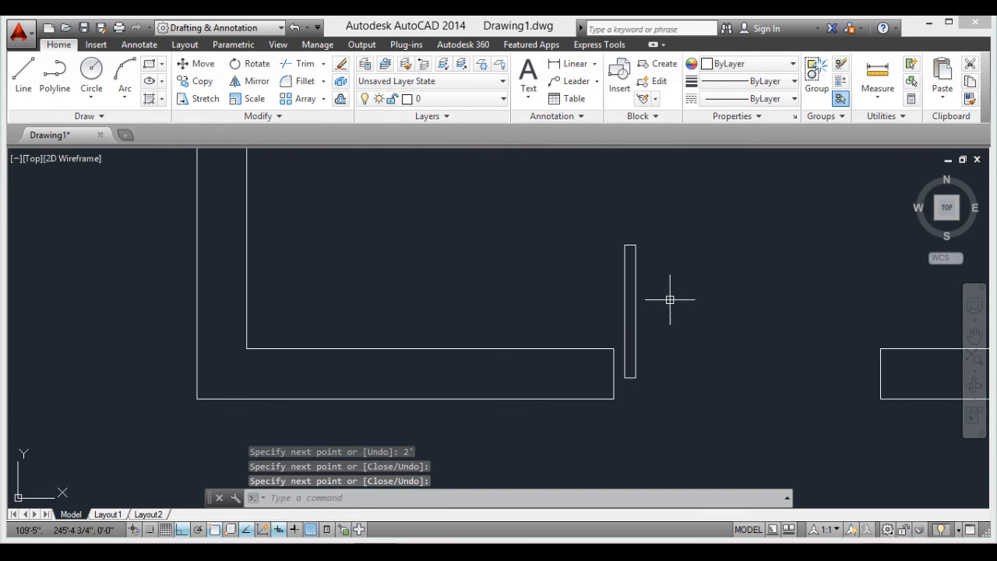
Copy the entrance door leaf from the west jamb eastward to just inside the east jamb of the south opening
text(co)
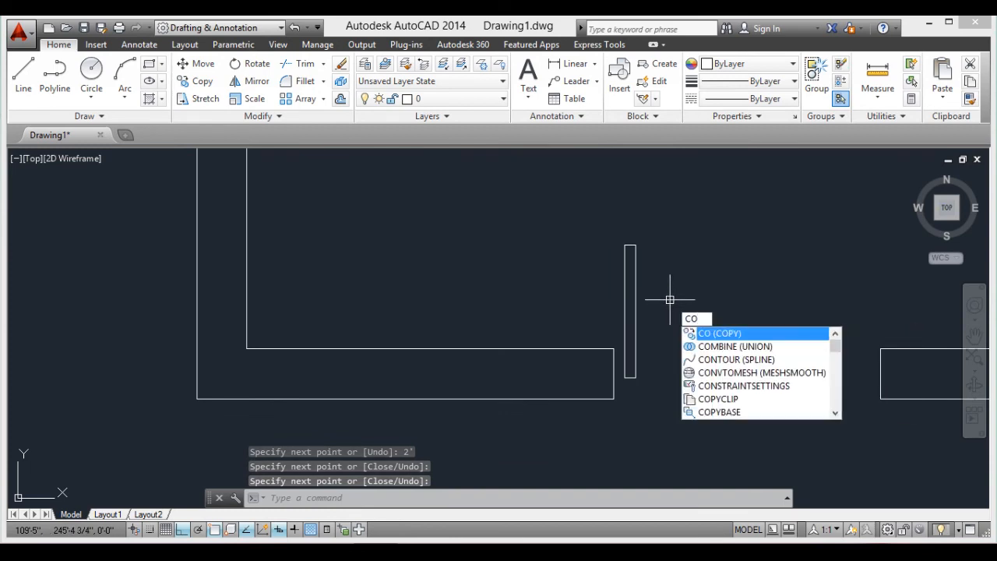
key(Return)
click(660, 225)
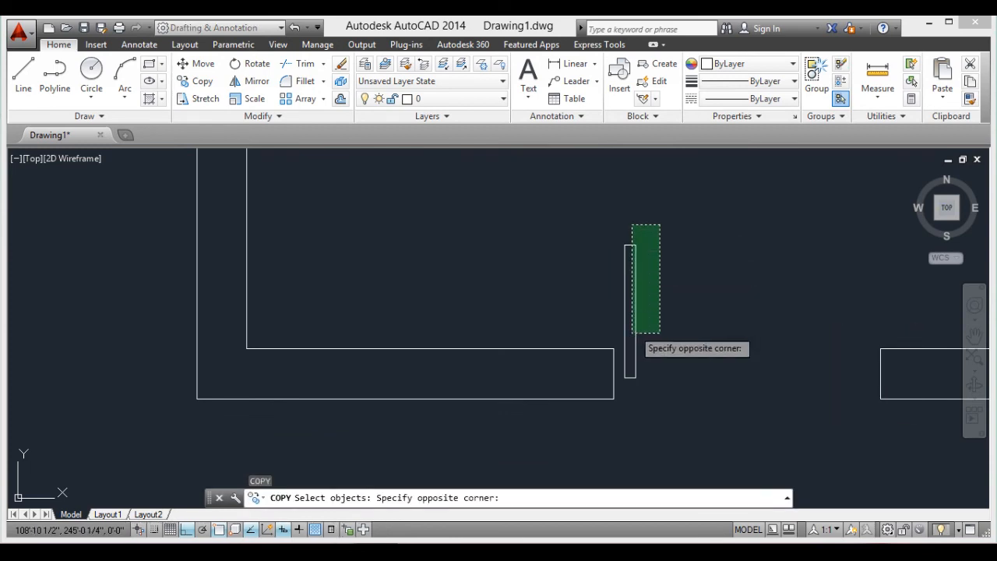
click(623, 388)
key(Return)
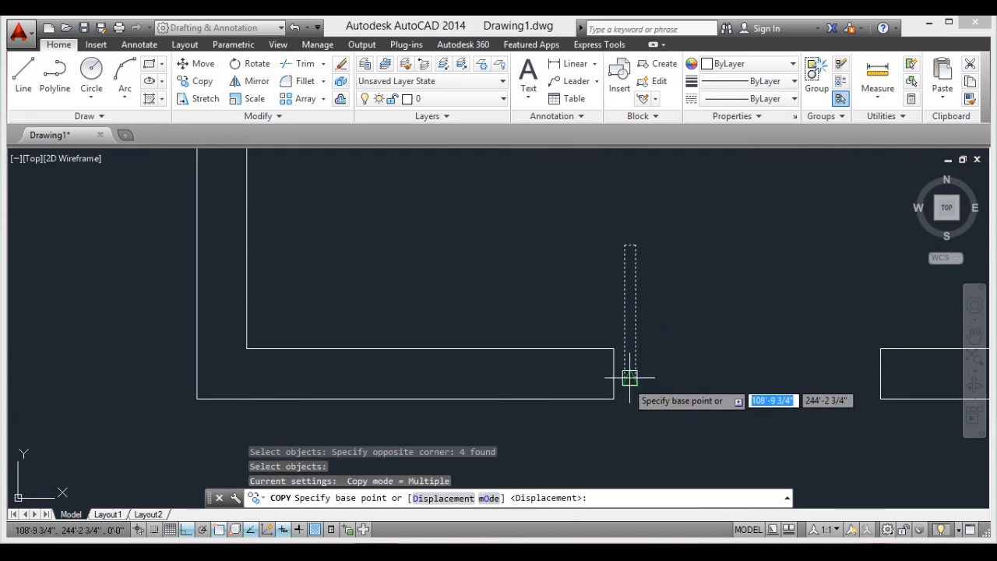
click(624, 378)
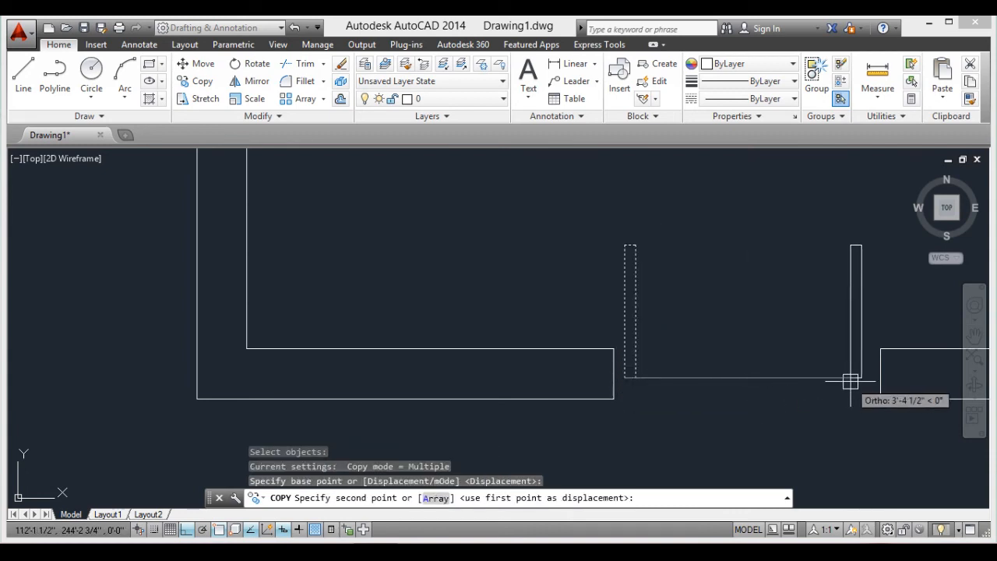
click(855, 380)
scroll(855, 379, down, 3)
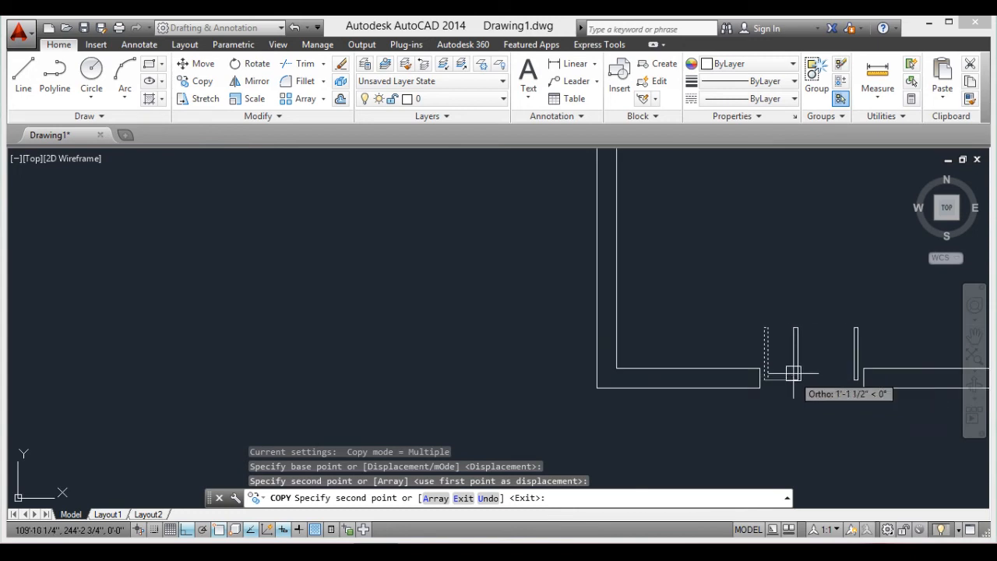
key(Escape)
Look over the whole floor plan to check the room door leaves, the fixtures and the south entrance
scroll(812, 342, down, 4)
middle_drag(850, 311, 601, 405)
middle_drag(570, 443, 581, 381)
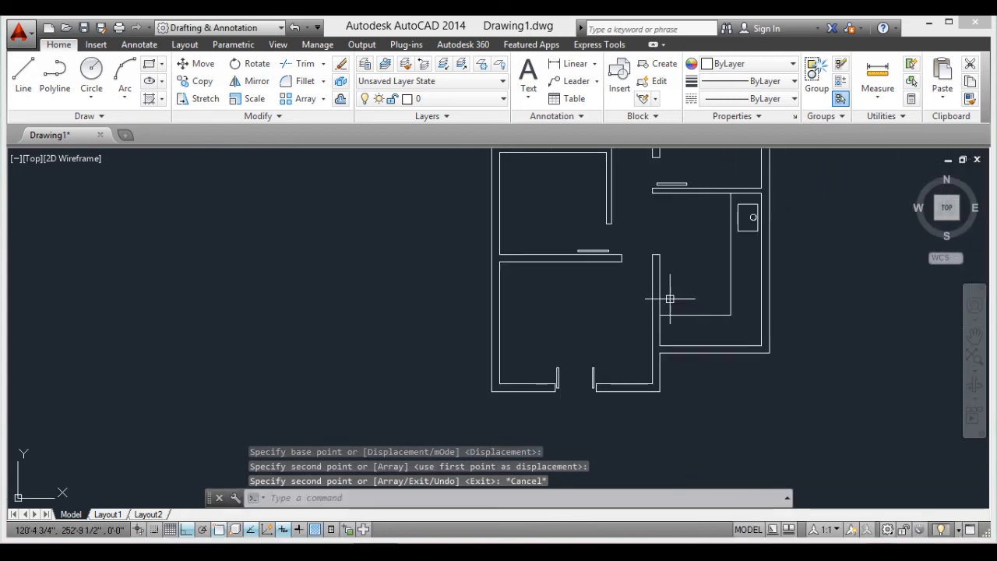
middle_drag(628, 283, 627, 349)
scroll(632, 249, down, 2)
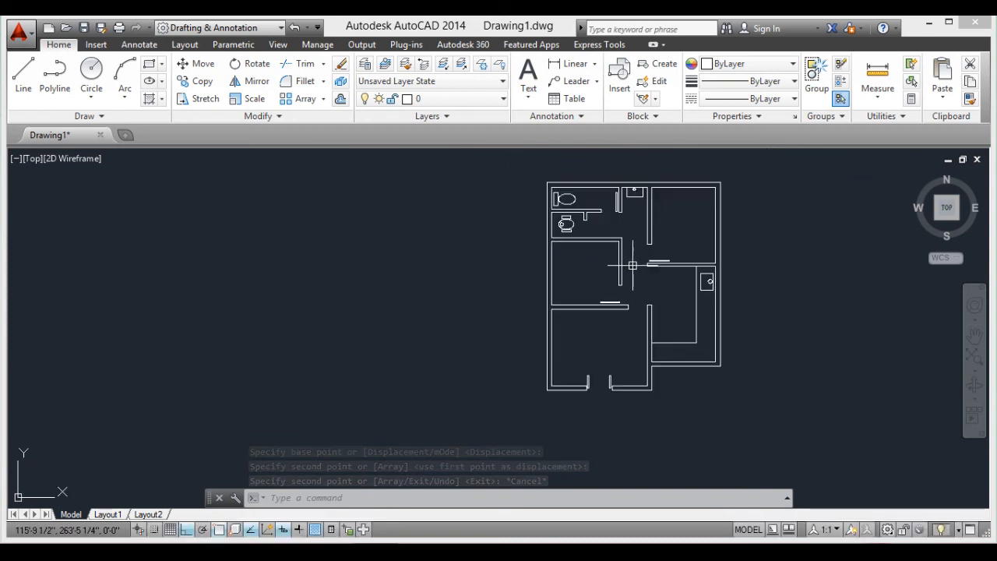
scroll(679, 212, down, 1)
middle_drag(679, 212, 592, 288)
scroll(586, 300, up, 3)
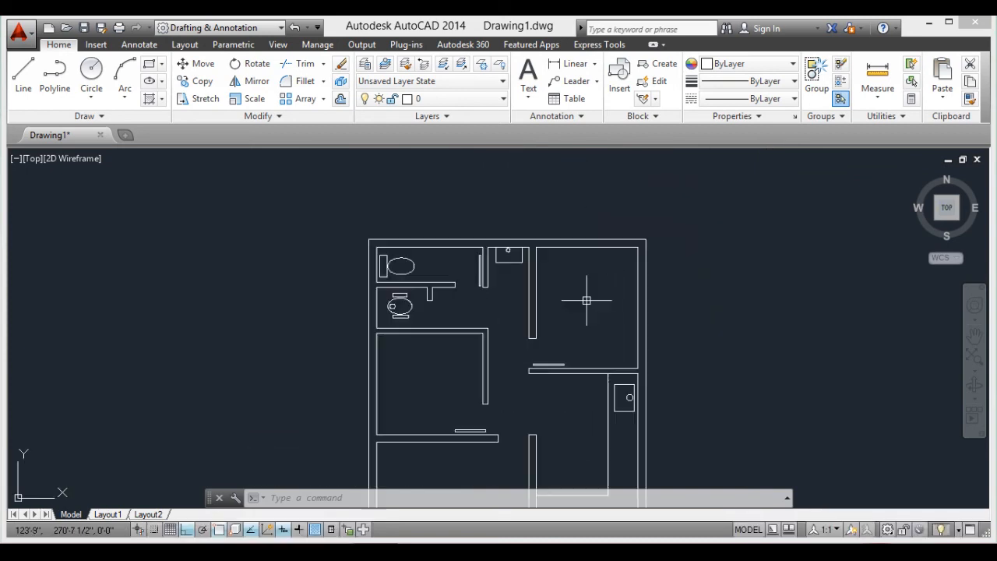
scroll(586, 301, down, 4)
scroll(574, 265, up, 4)
scroll(568, 298, down, 2)
scroll(568, 297, up, 1)
scroll(569, 299, down, 1)
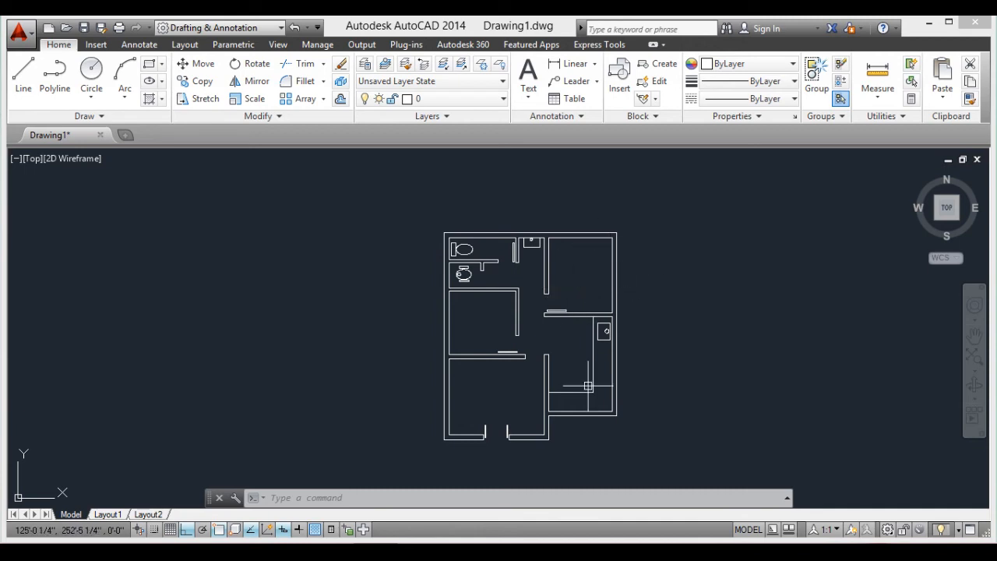
Draw a short line straight across the thickness of the east exterior wall, just south of the kitchen sink
scroll(588, 386, up, 5)
scroll(692, 281, down, 2)
middle_drag(724, 229, 702, 301)
scroll(718, 305, up, 2)
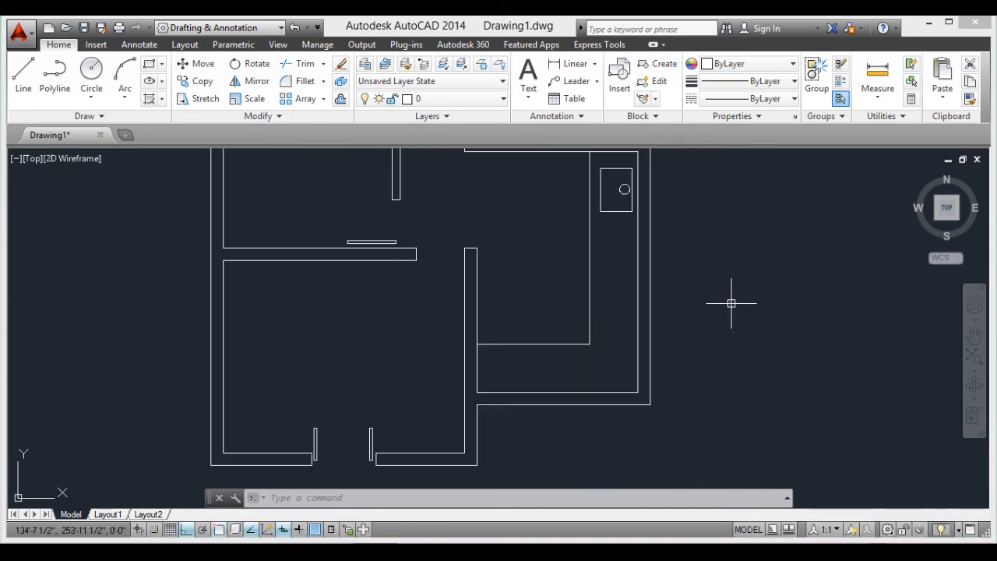
scroll(734, 309, up, 4)
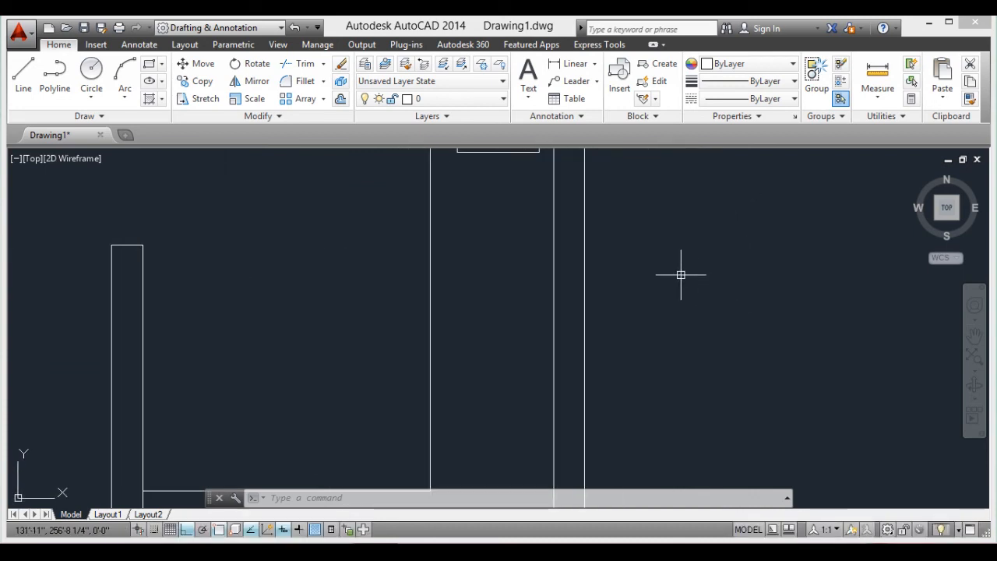
key(Return)
scroll(644, 285, down, 2)
scroll(552, 305, down, 1)
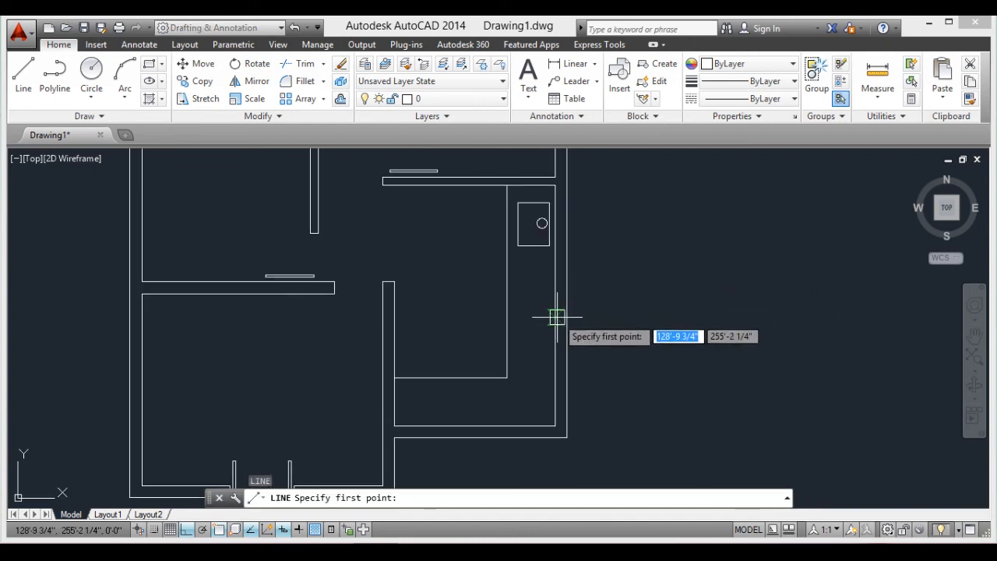
click(556, 306)
click(566, 306)
key(Return)
Offset the short line across the east wall by 3' to the north and by 3' to the south
scroll(580, 300, up, 3)
scroll(585, 297, down, 1)
text(o)
key(Return)
key(Return)
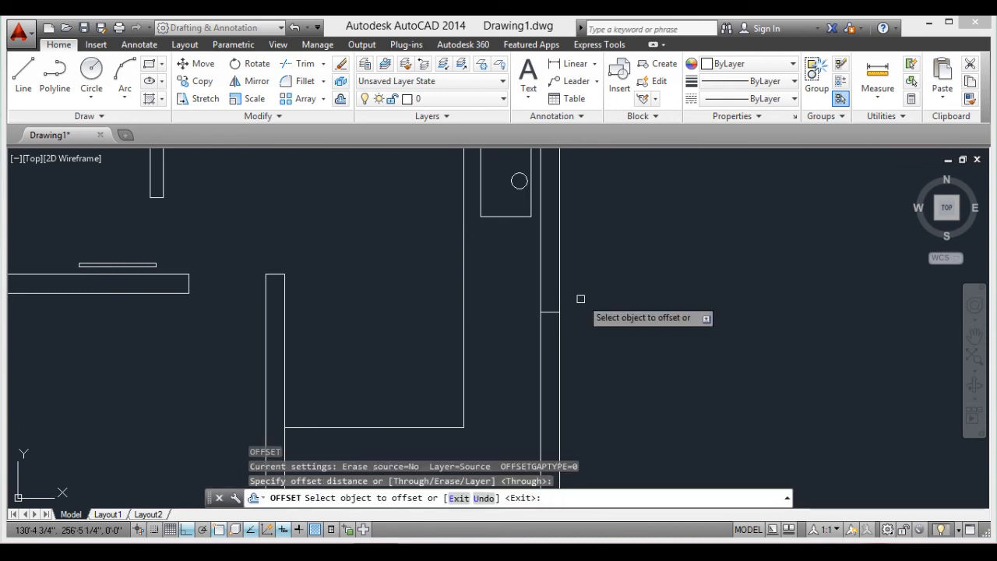
click(549, 312)
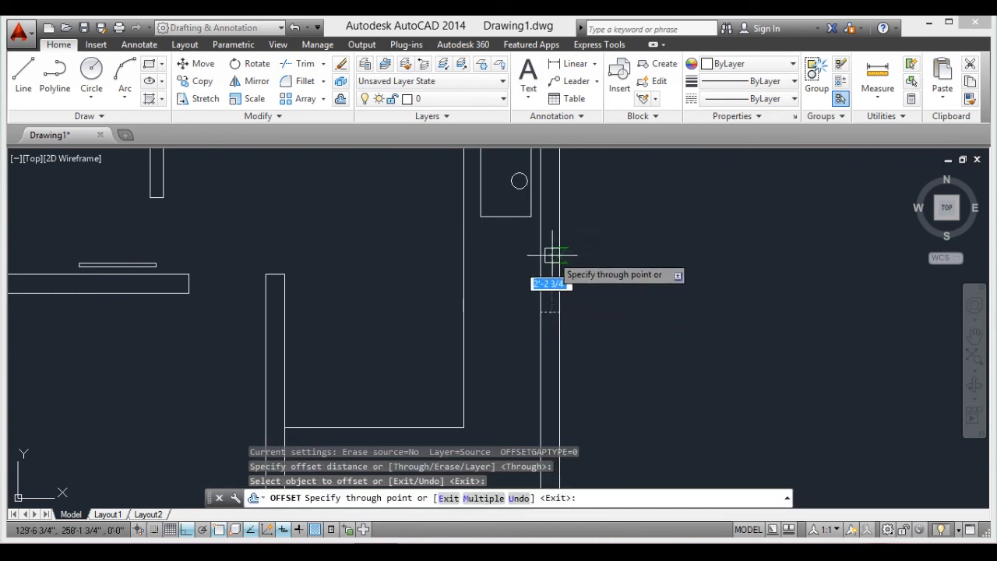
text(3')
key(Return)
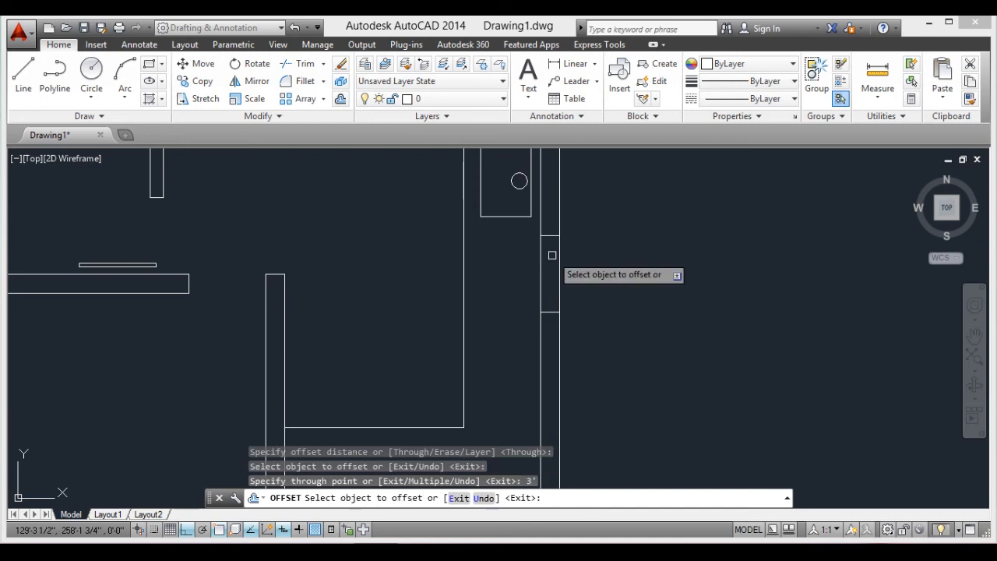
click(550, 314)
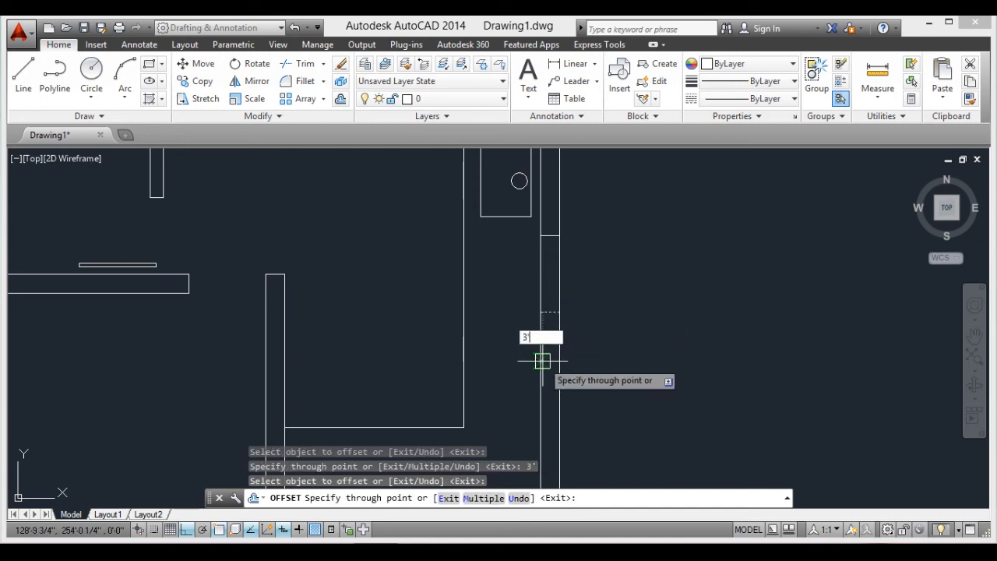
key(Return)
key(Return)
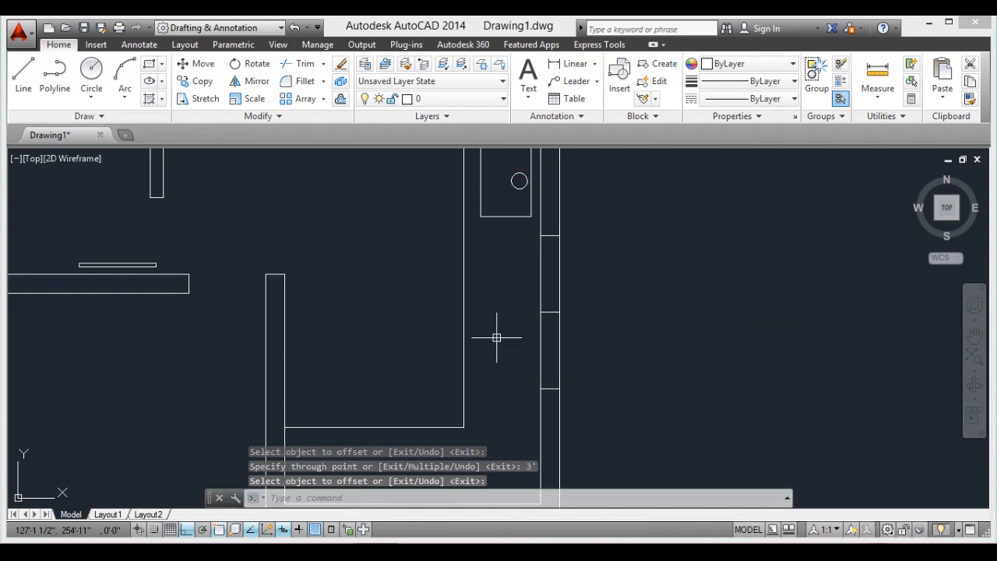
Delete the middle cross line in the east wall and join the midpoints of the two offset lines with a line
click(547, 311)
key(Delete)
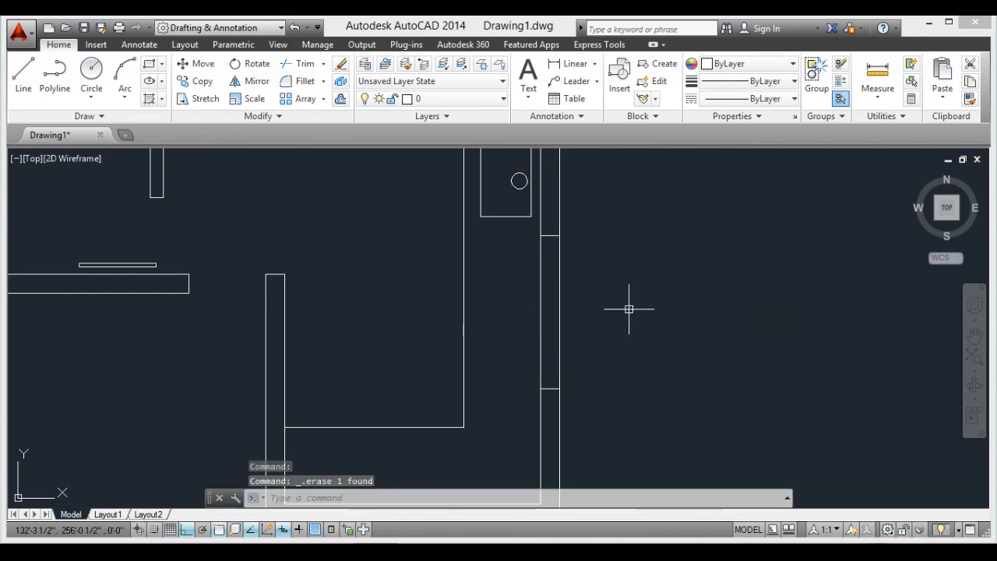
key(Return)
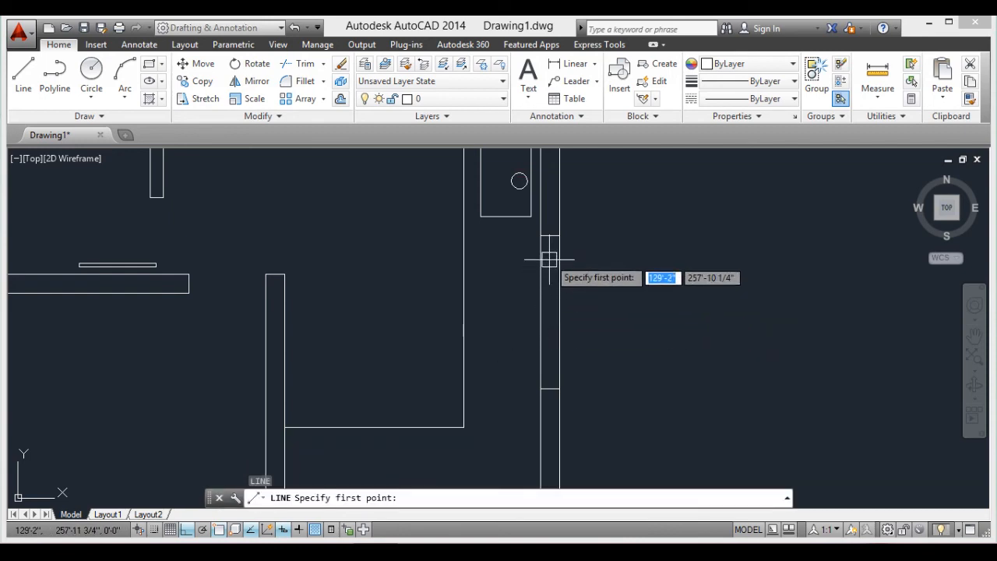
click(550, 234)
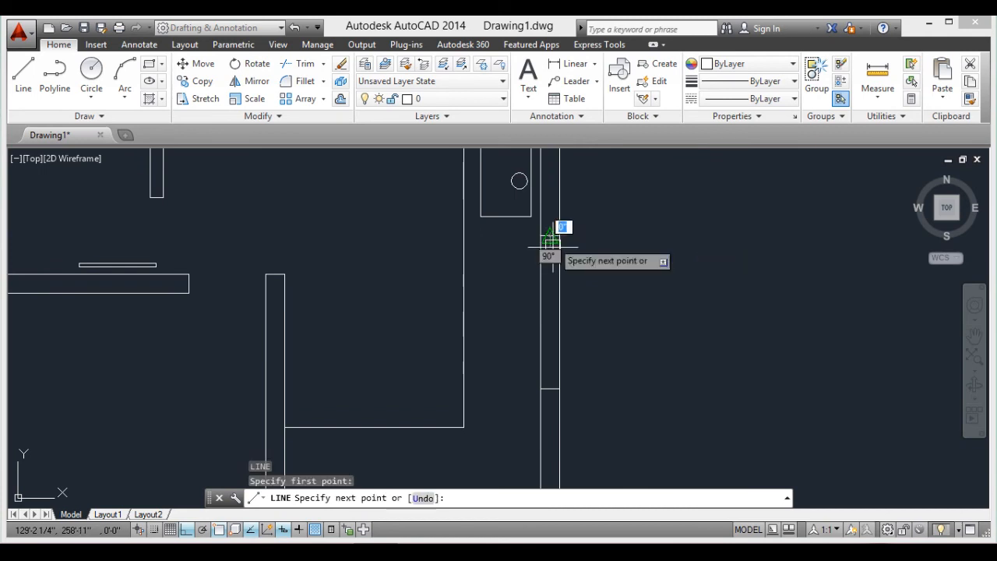
click(549, 388)
key(Return)
Draw a short line straight across the thickness of the west exterior wall at the southwest room
scroll(592, 358, down, 4)
scroll(610, 353, down, 2)
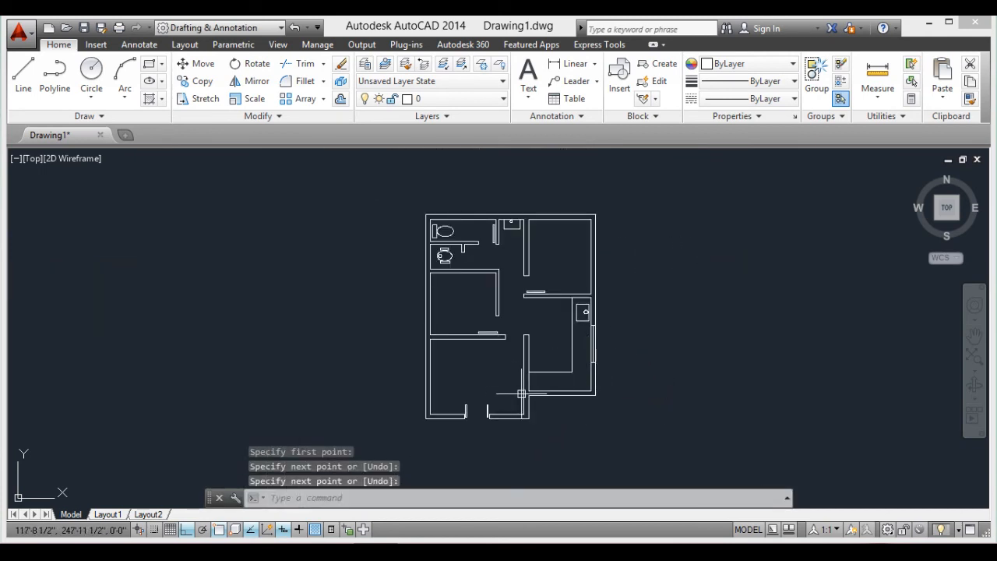
scroll(468, 391, up, 8)
scroll(456, 356, down, 3)
scroll(460, 350, up, 2)
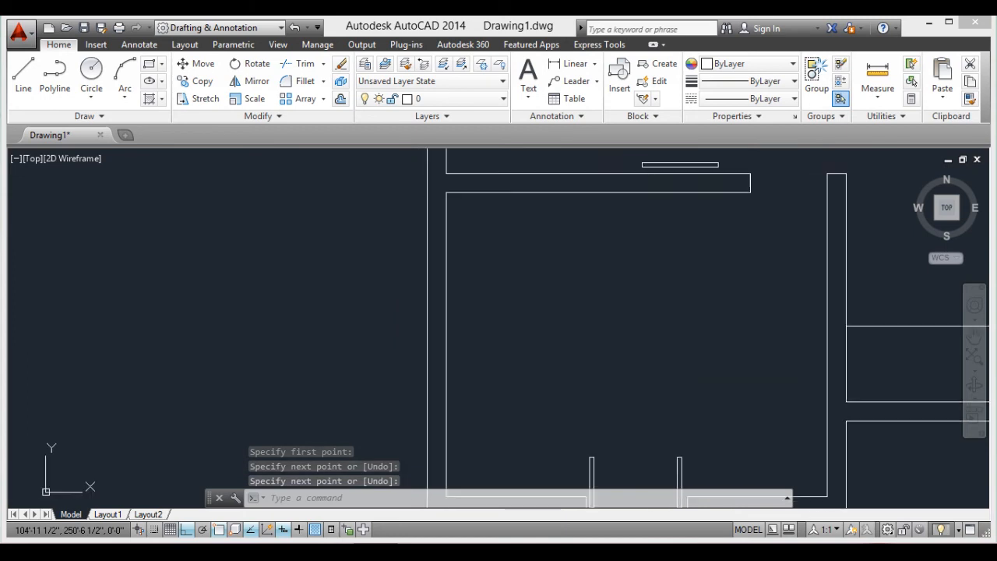
middle_drag(496, 341, 558, 322)
key(Return)
key(Escape)
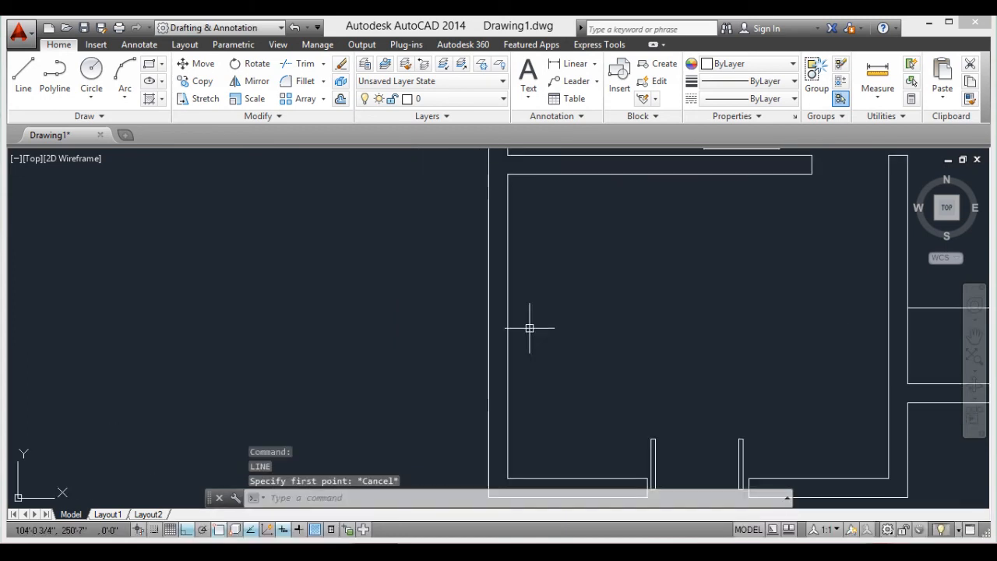
key(Return)
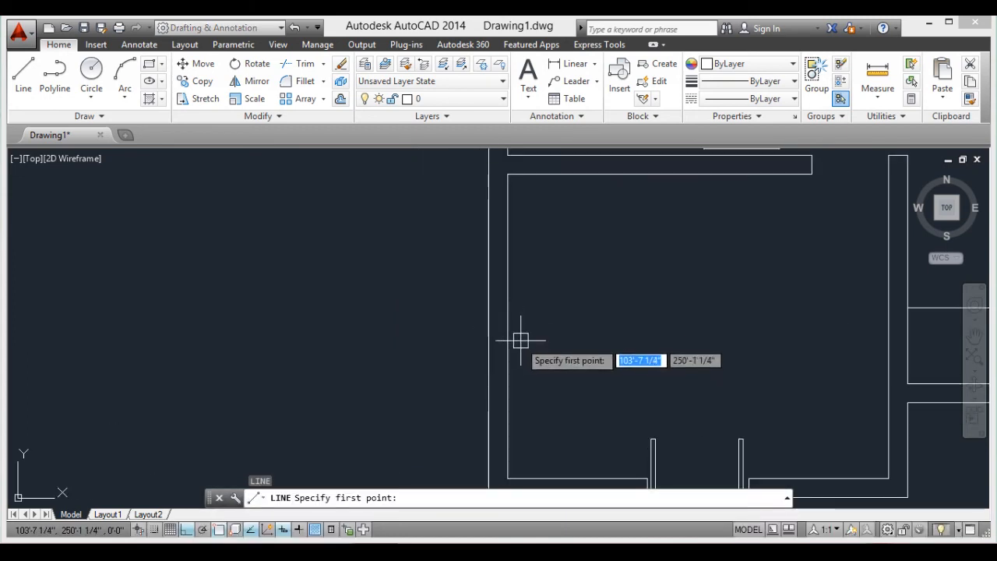
double_click(506, 328)
click(481, 330)
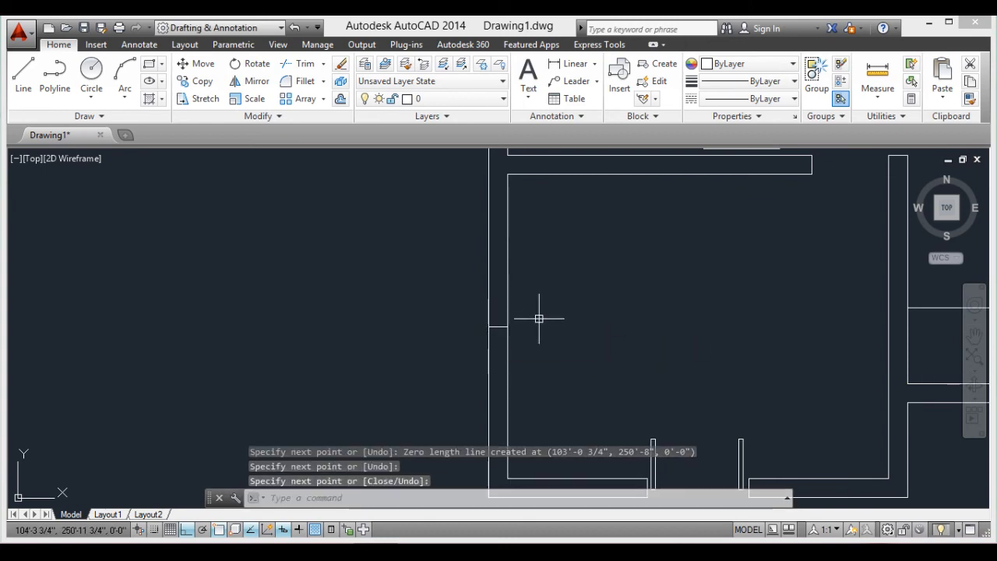
Offset the short line across the west wall by 3' to the north and by 3' to the south
scroll(534, 325, down, 3)
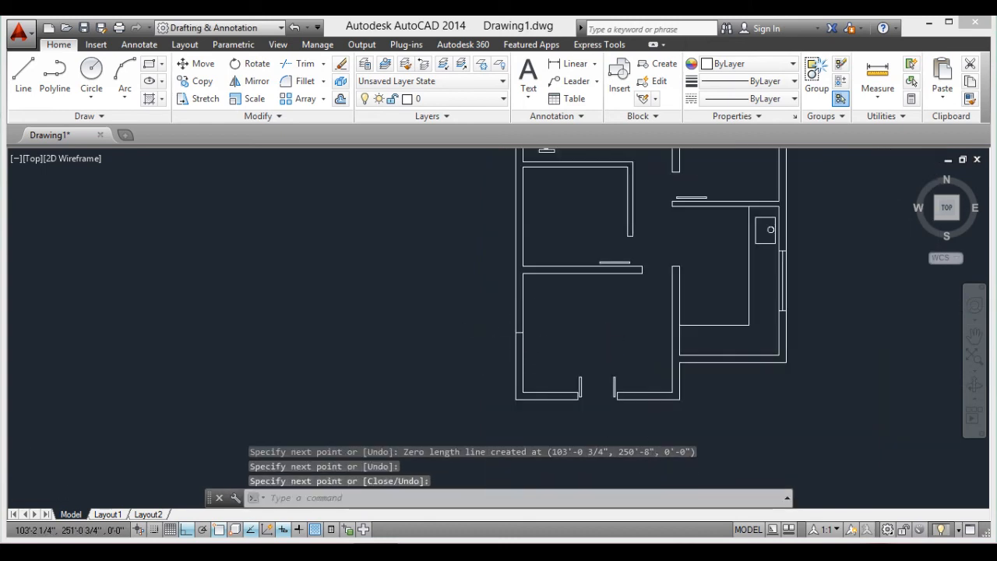
scroll(534, 327, up, 5)
text(o)
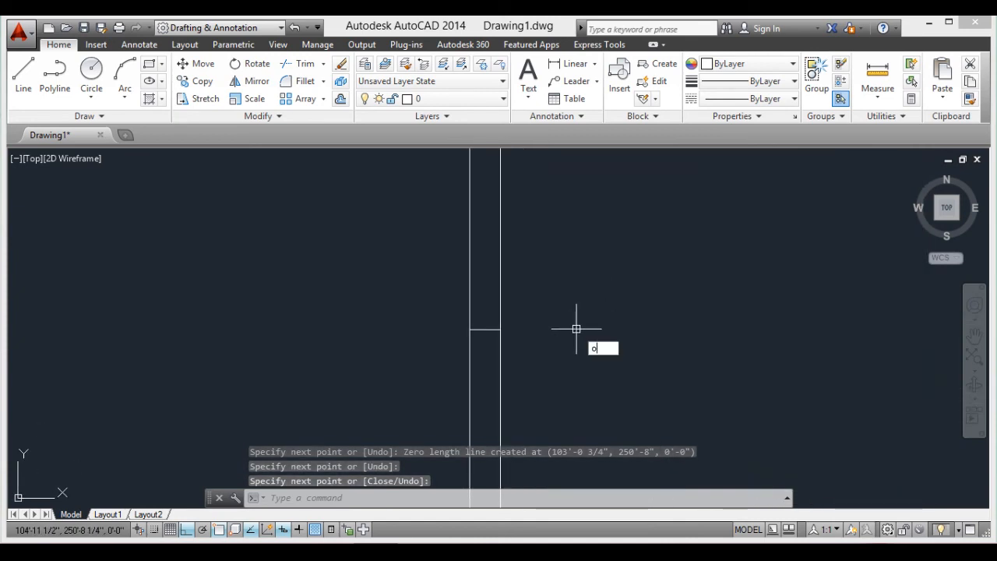
key(Return)
key(Return)
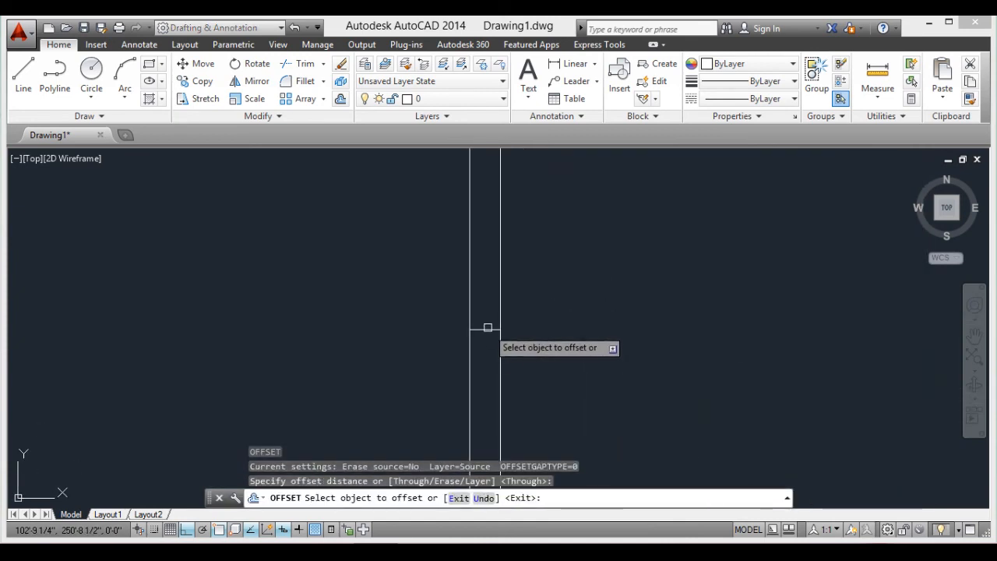
click(487, 327)
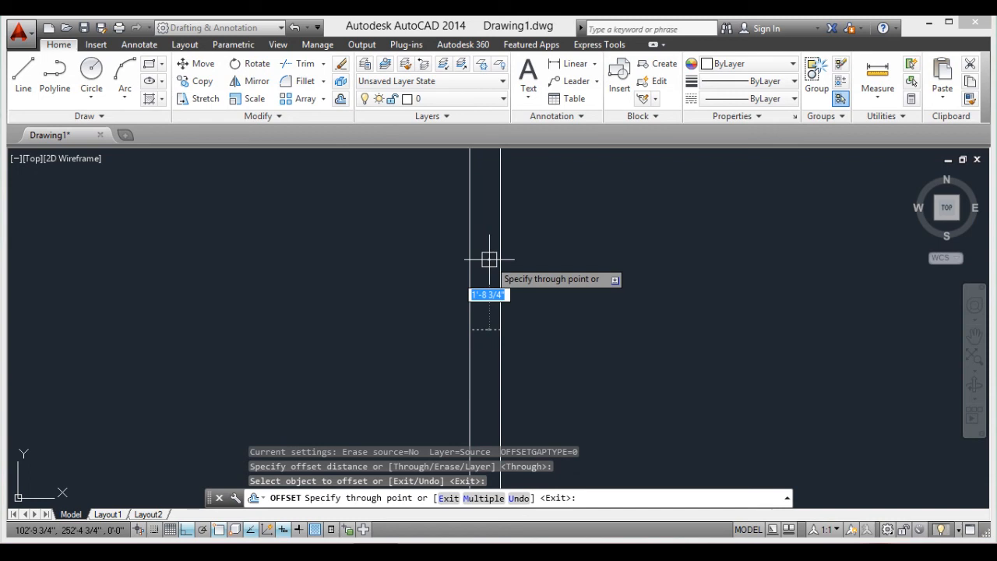
text(3')
key(Return)
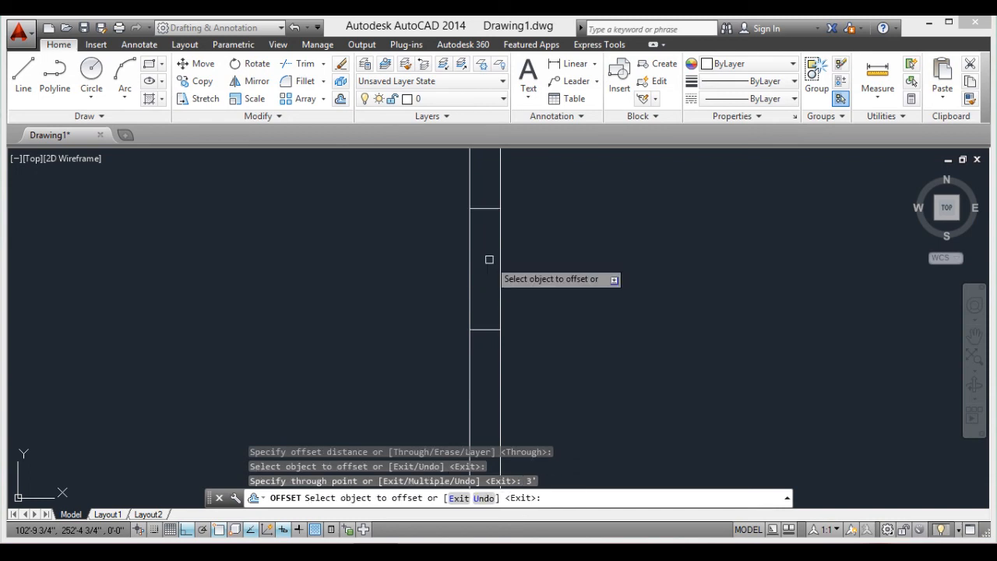
double_click(486, 325)
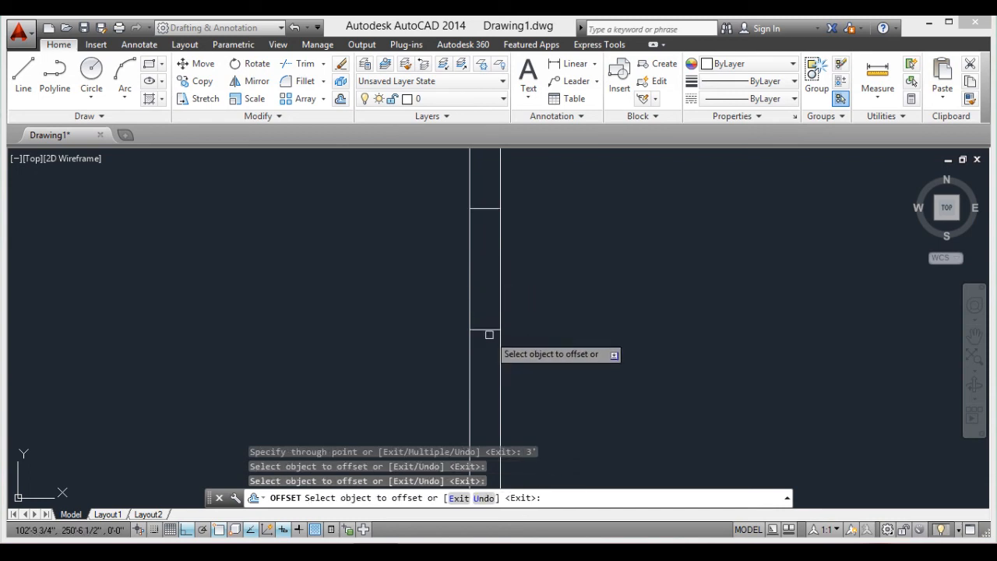
click(487, 329)
text(3')
key(Return)
key(Return)
key(Return)
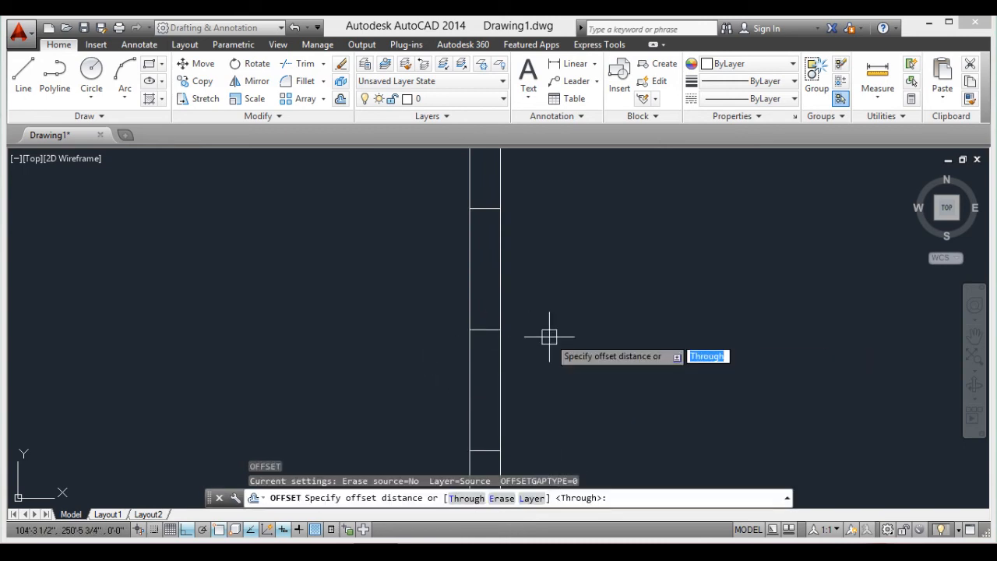
key(Escape)
Delete the middle cross line in the southwest room's west wall and join the midpoints of the two offset lines with a line
click(491, 329)
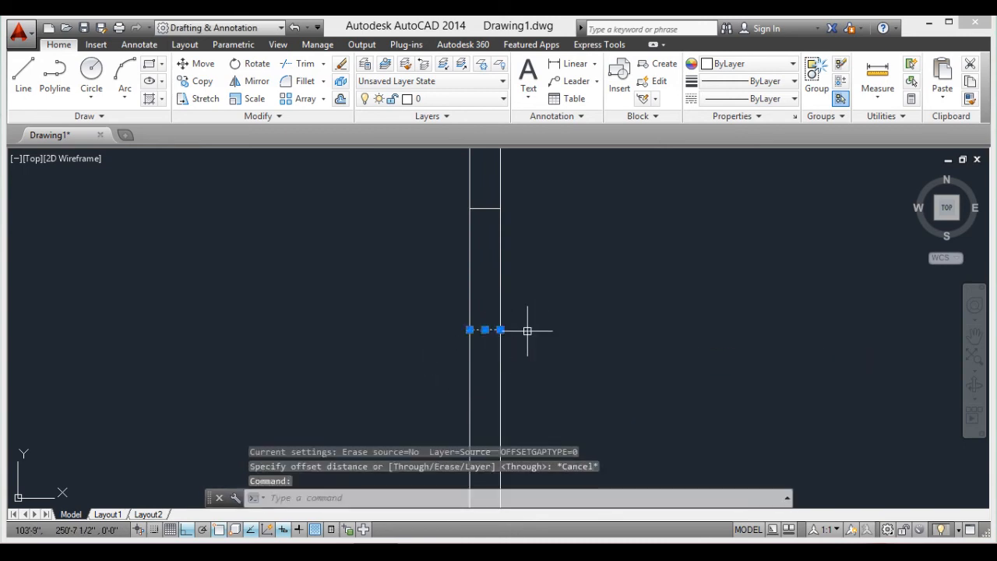
key(Delete)
scroll(612, 335, down, 2)
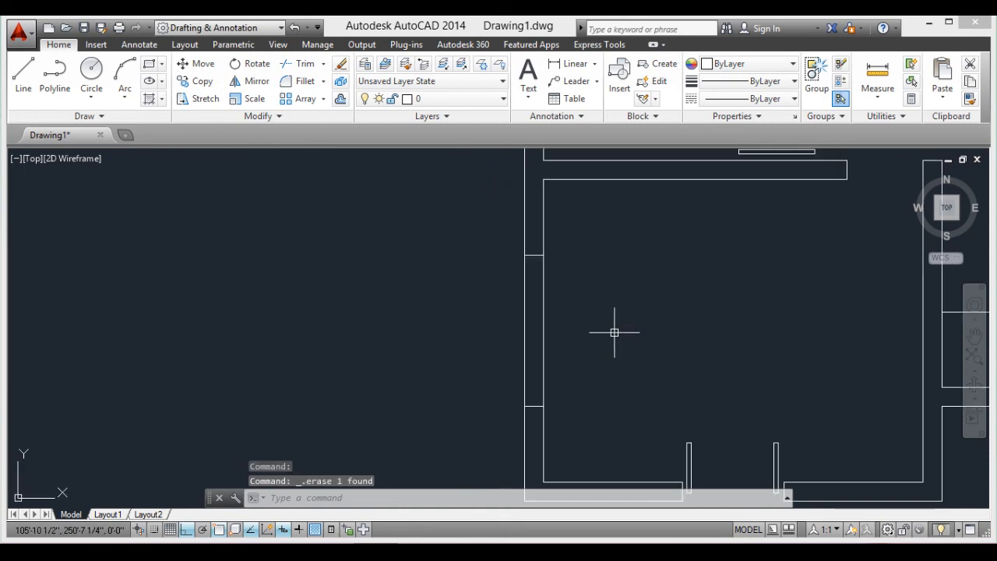
text(l)
key(Return)
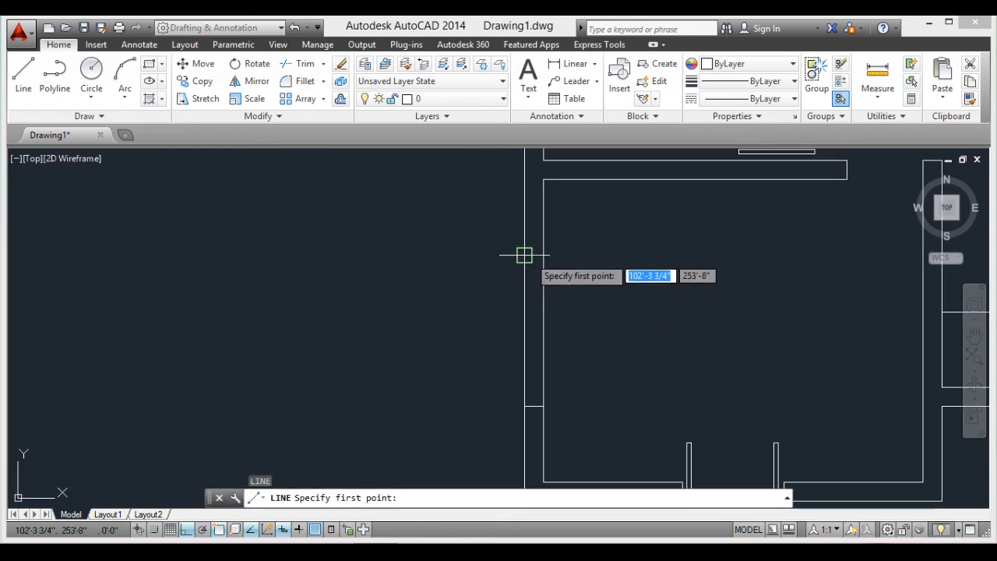
click(534, 254)
click(534, 402)
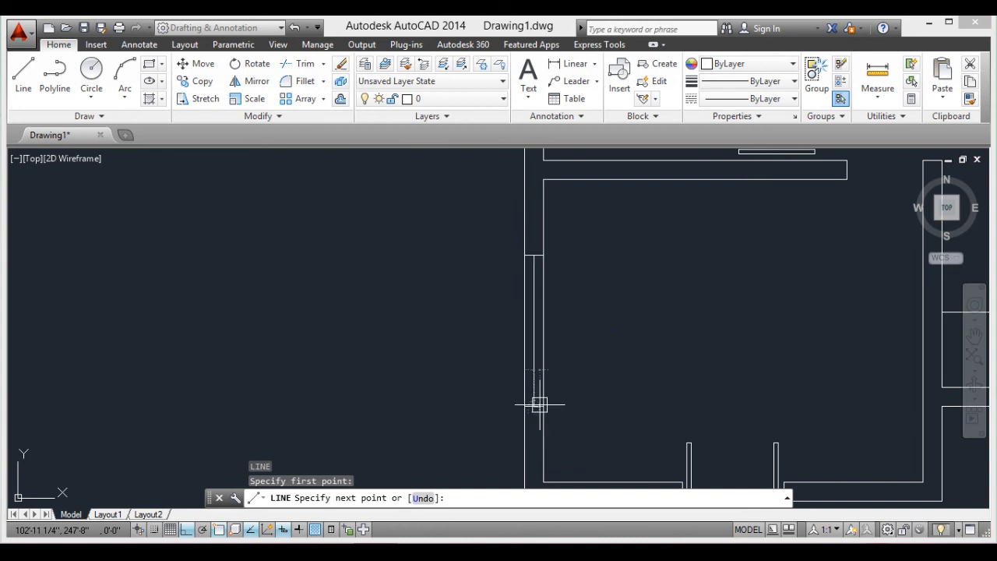
key(Return)
Draw a short line straight across the thickness of the west exterior wall at the middle west room
scroll(634, 431, down, 3)
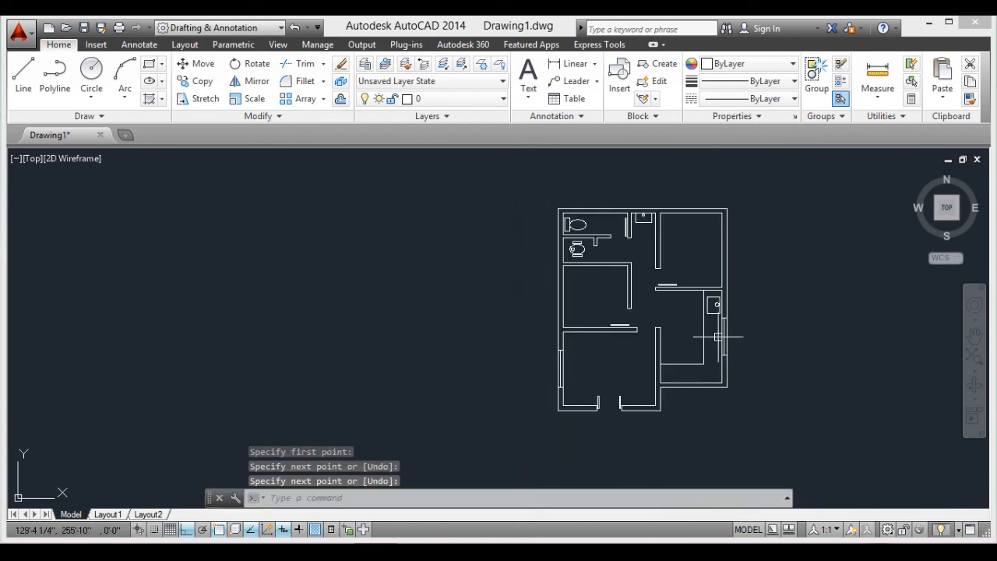
scroll(571, 287, up, 6)
key(Return)
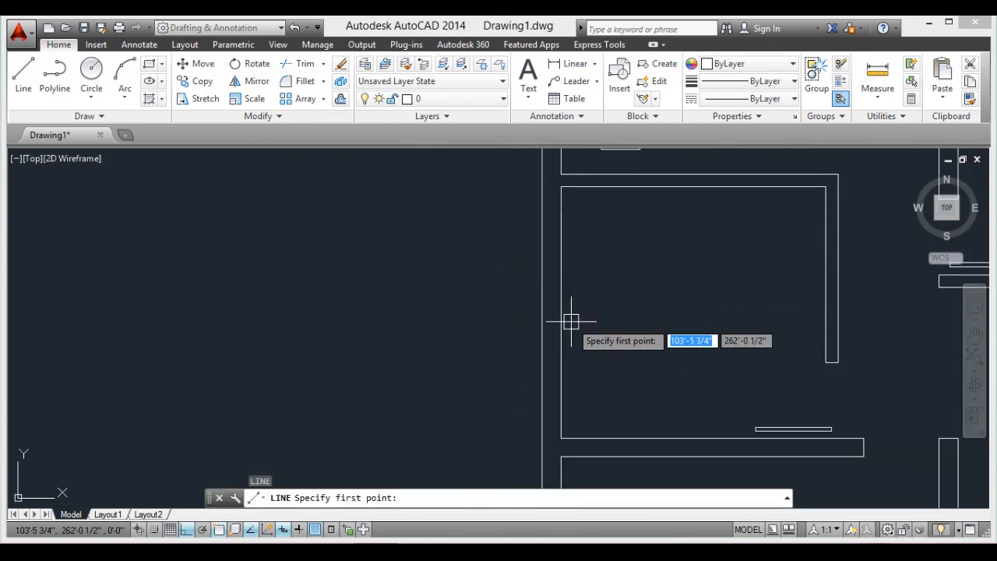
click(560, 312)
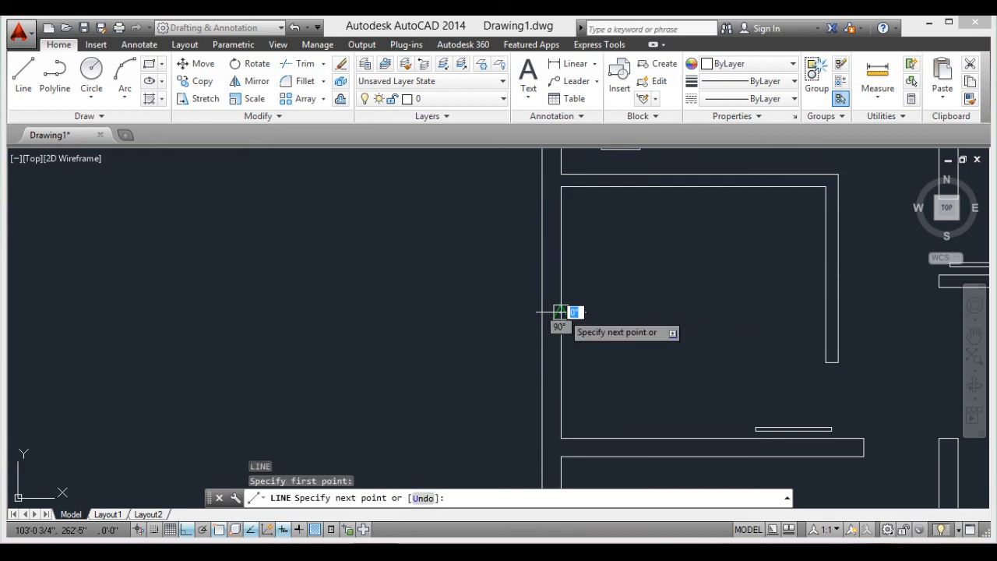
click(542, 312)
key(Return)
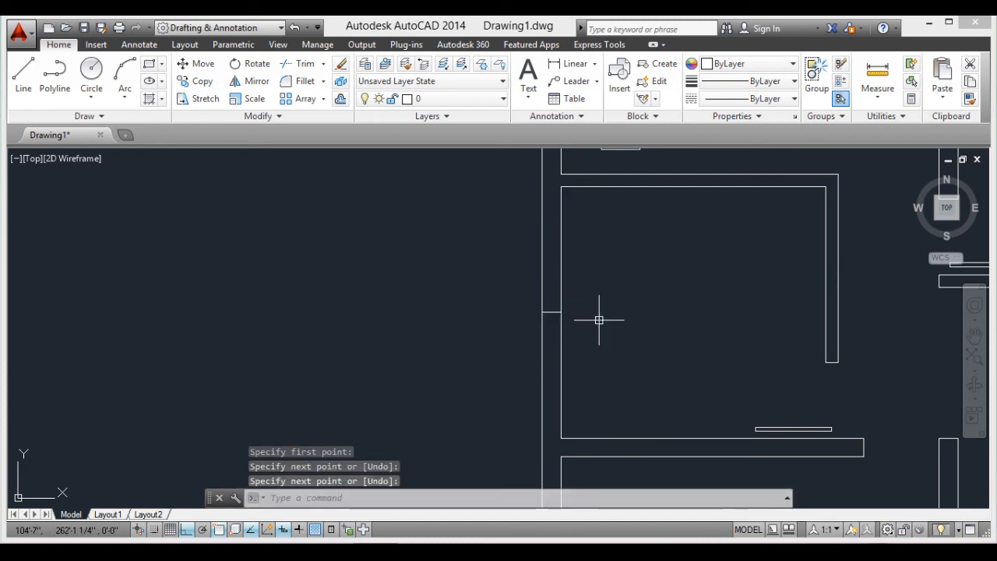
Offset the short line across the middle west room's exterior wall by 2' to the north and by 2' to the south
key(Return)
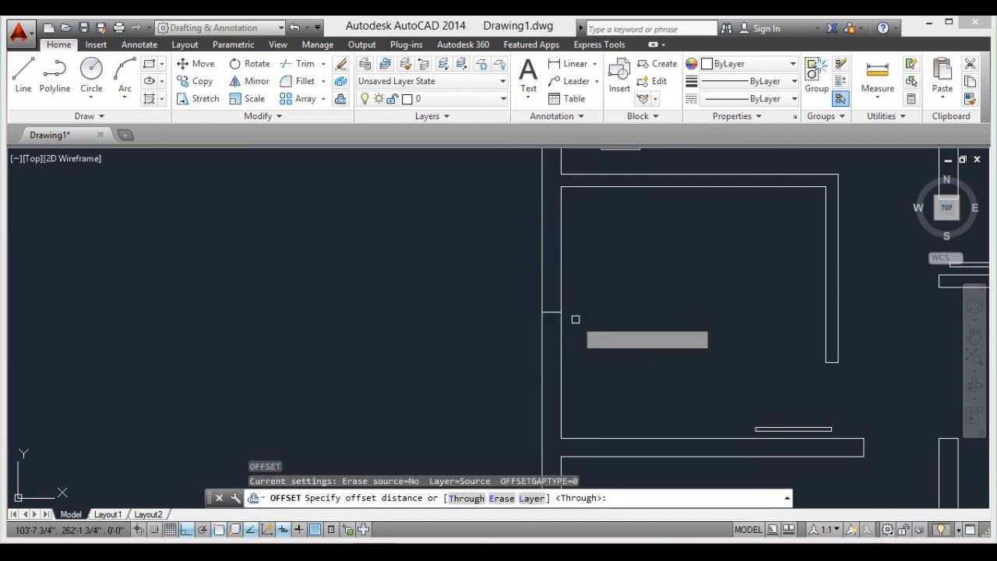
key(Return)
double_click(552, 312)
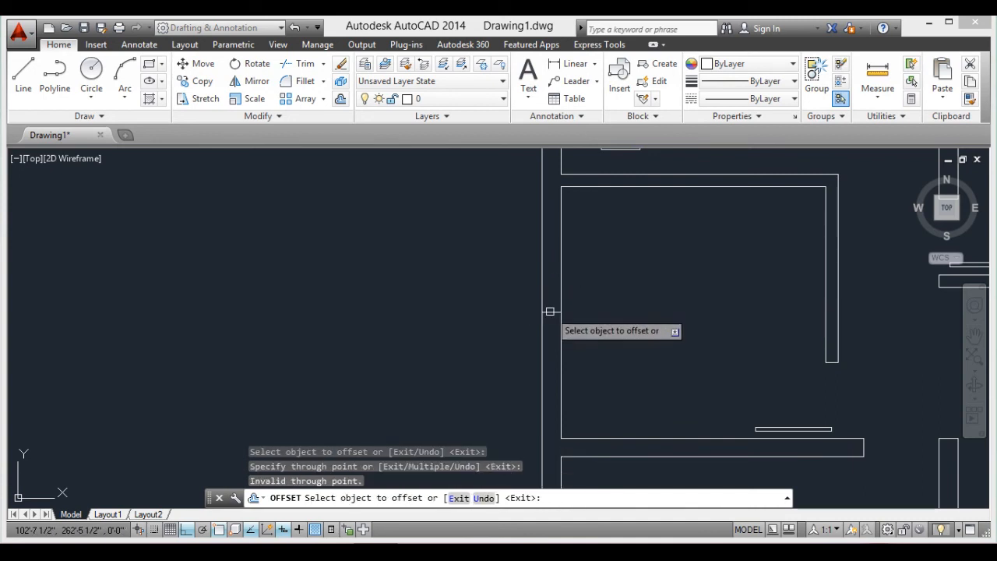
click(550, 312)
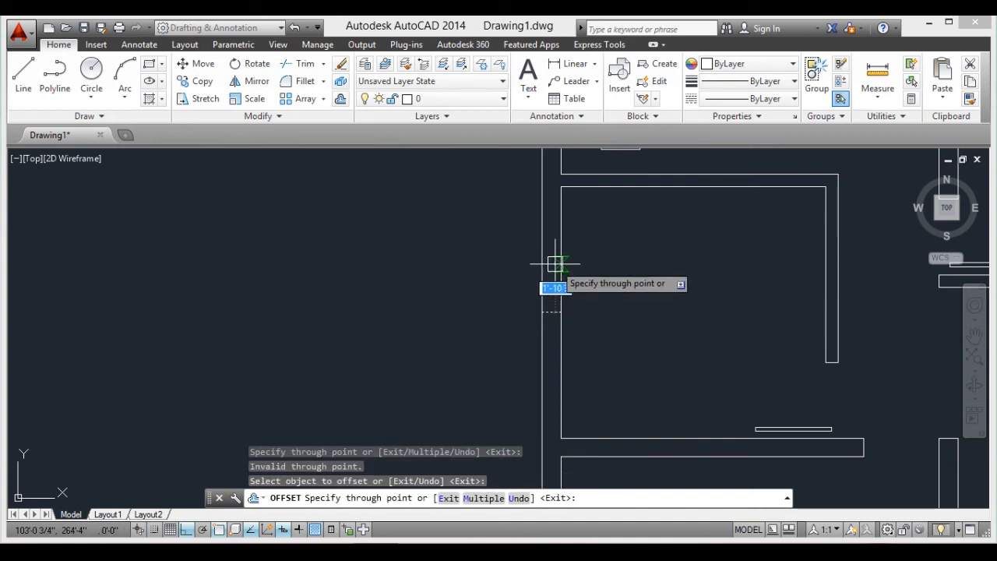
text(2')
key(Return)
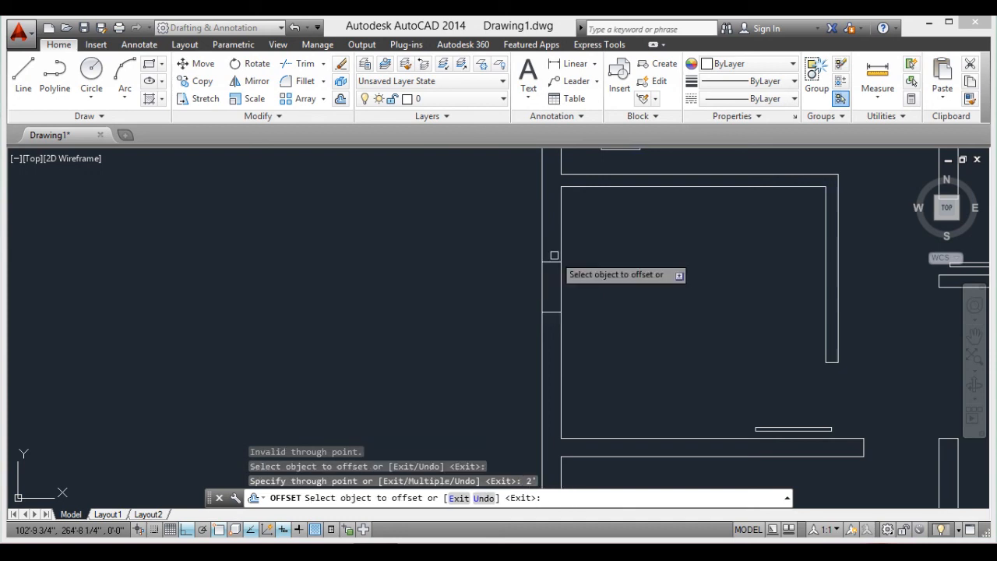
click(552, 311)
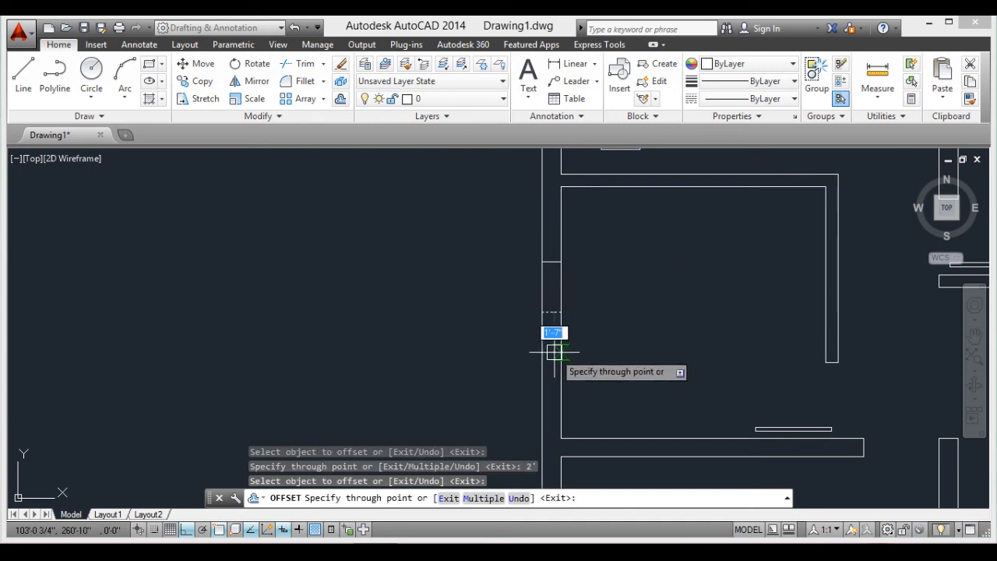
key(Return)
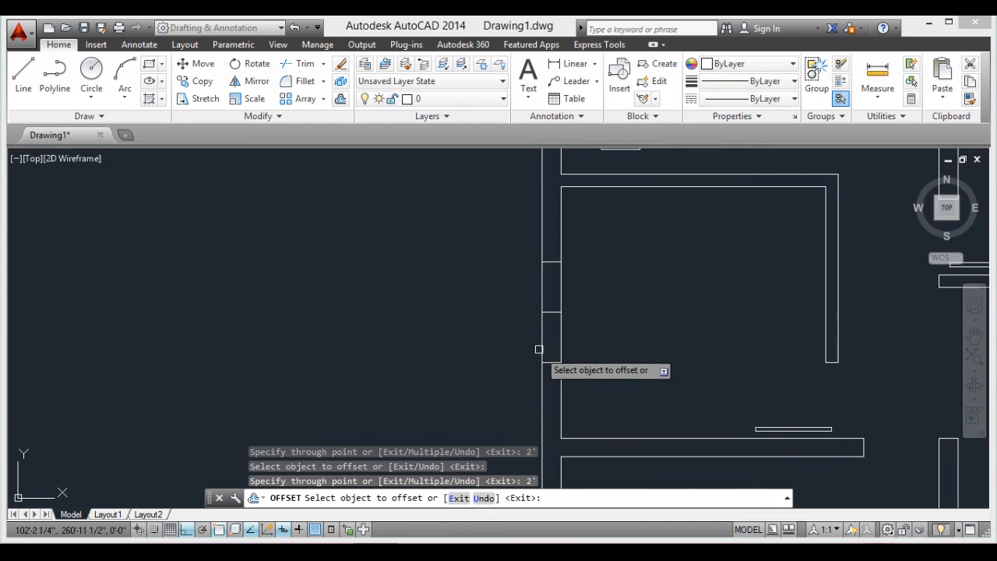
key(Escape)
Delete the middle cross line in the middle west room's wall and draw a line between the midpoints of the two offset lines
click(552, 311)
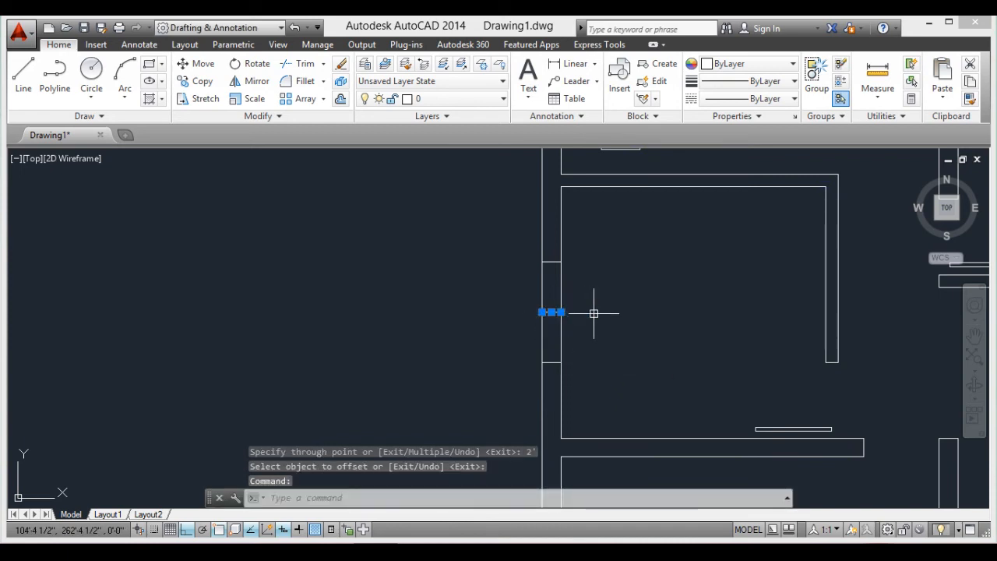
key(Delete)
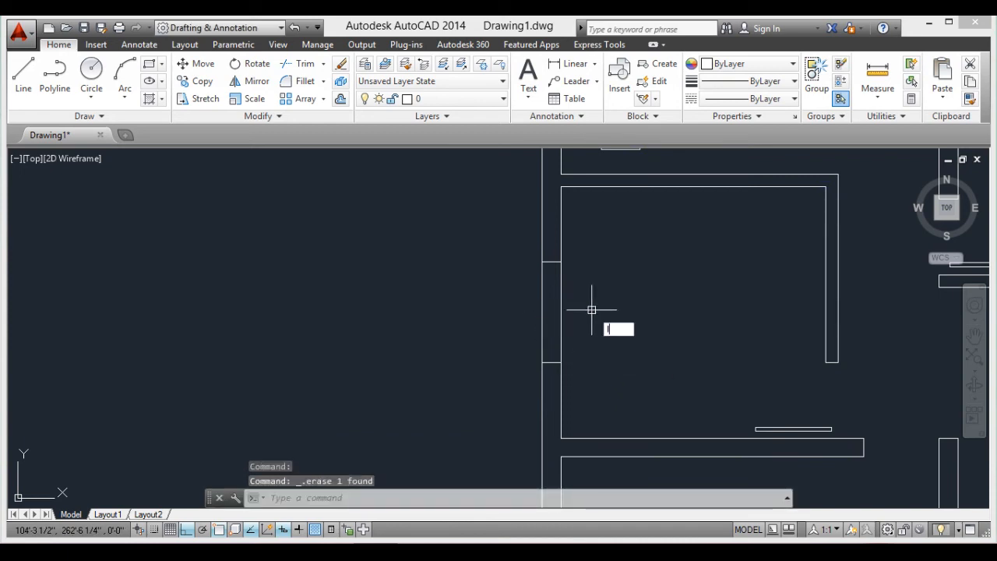
key(Return)
click(551, 262)
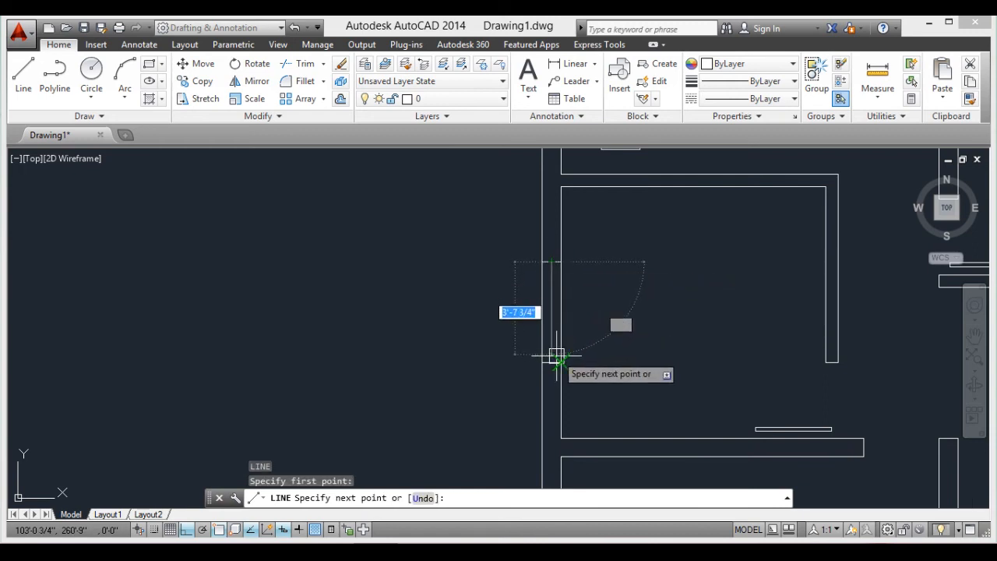
click(554, 358)
key(Return)
Draw a short line straight across the thickness of the east exterior wall at the northeast room
scroll(599, 327, down, 4)
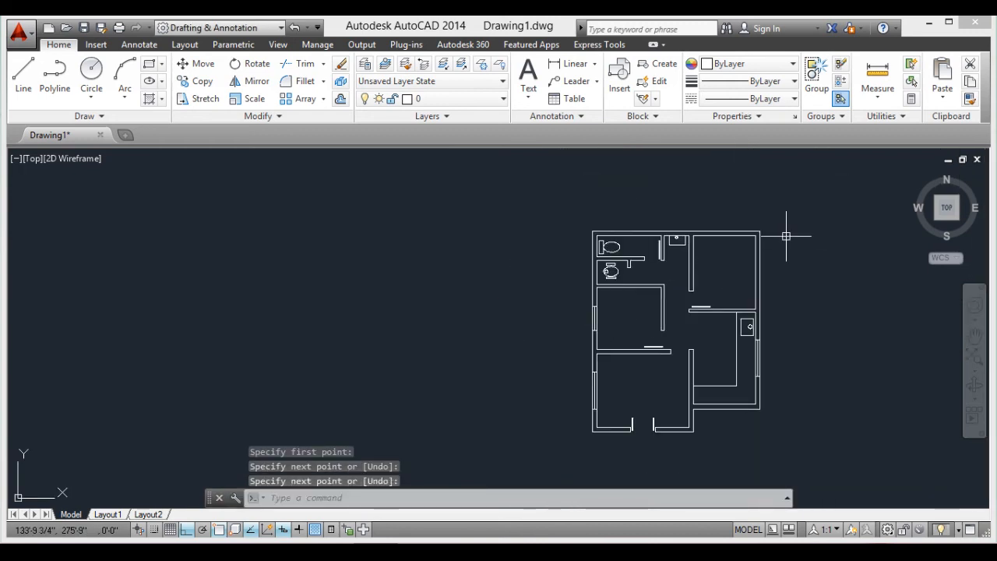
scroll(742, 260, up, 8)
scroll(756, 265, down, 8)
middle_drag(767, 281, 685, 276)
scroll(706, 265, up, 5)
scroll(672, 260, down, 4)
scroll(661, 275, up, 4)
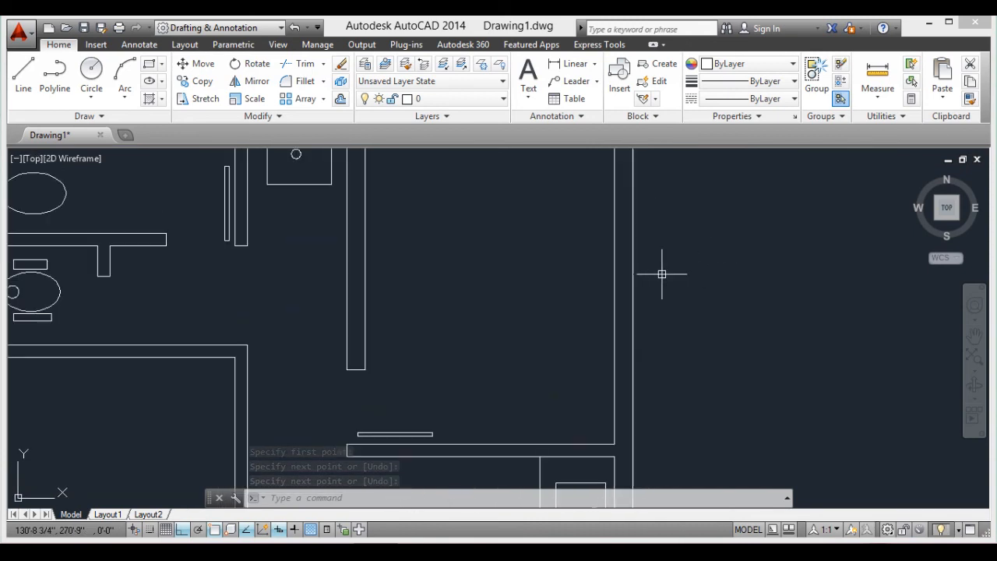
scroll(634, 290, down, 5)
scroll(651, 272, up, 5)
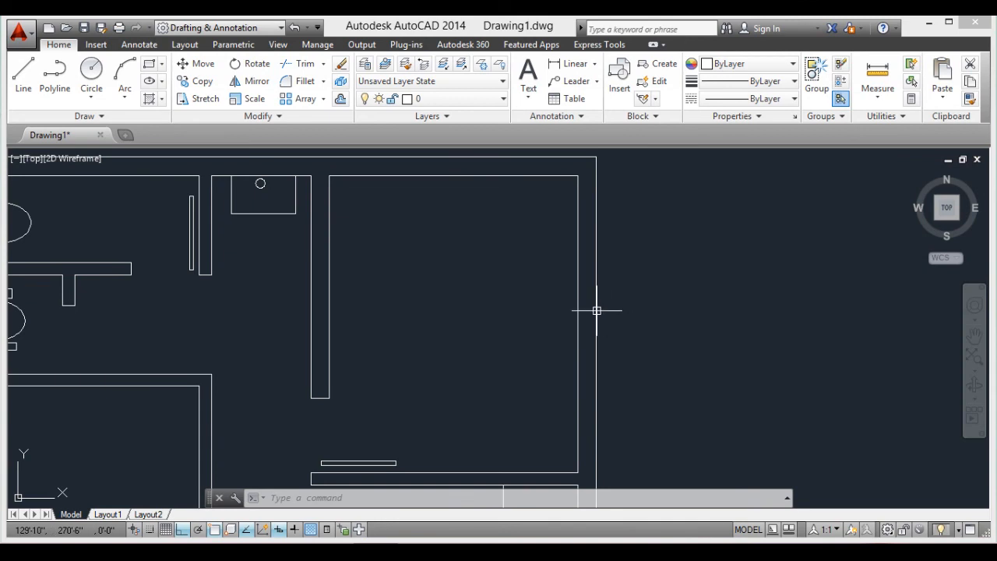
scroll(597, 310, down, 3)
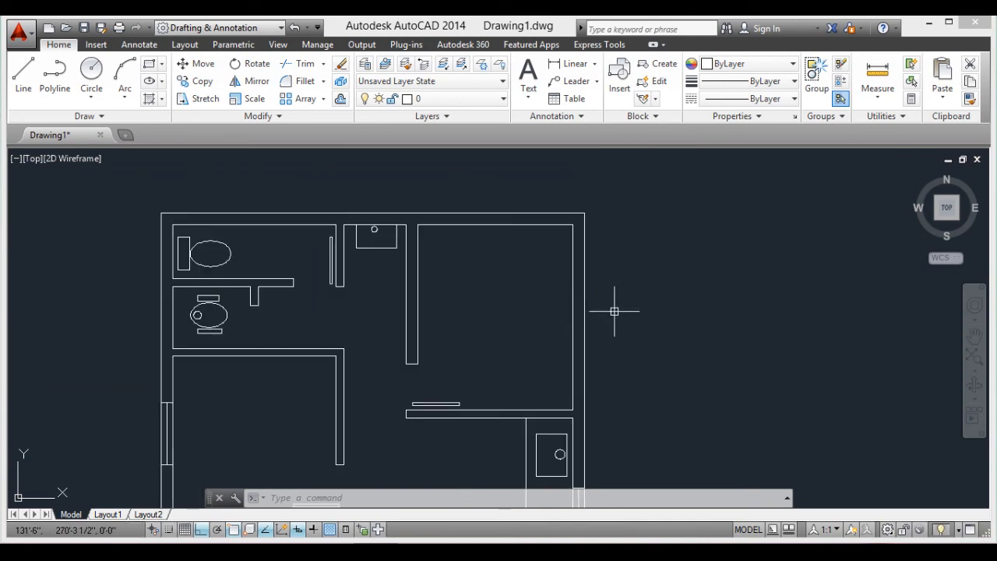
text(l)
key(Return)
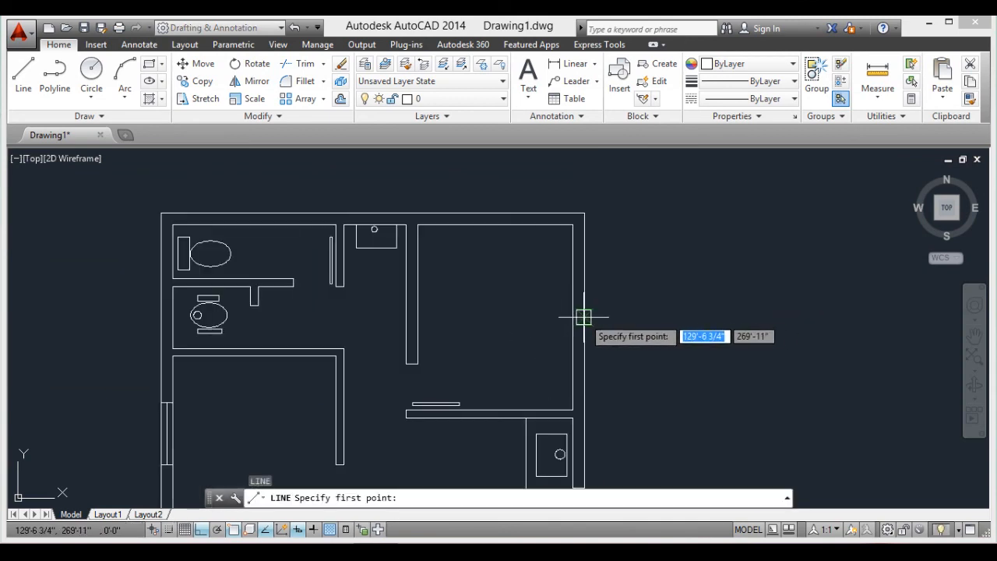
scroll(584, 319, up, 5)
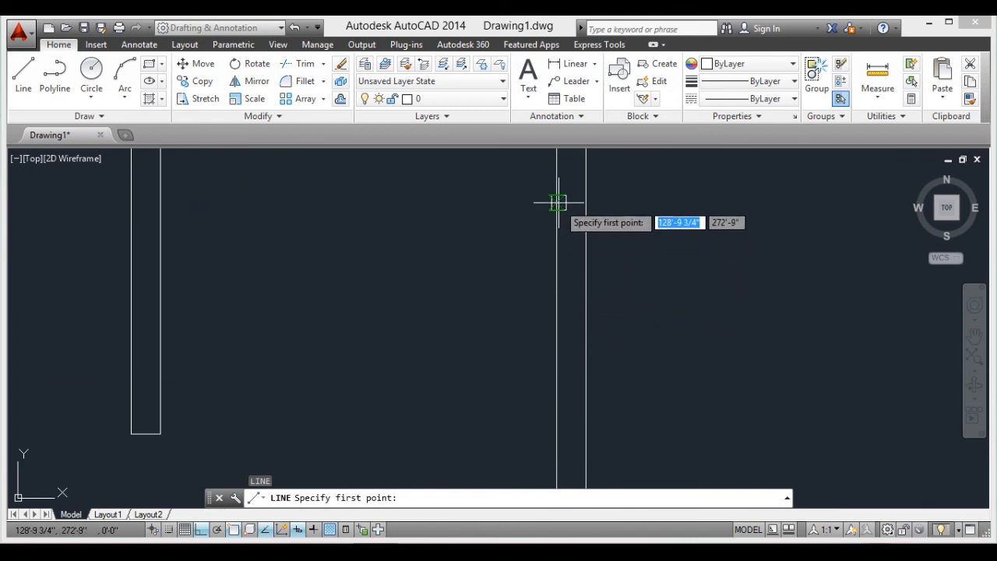
click(556, 315)
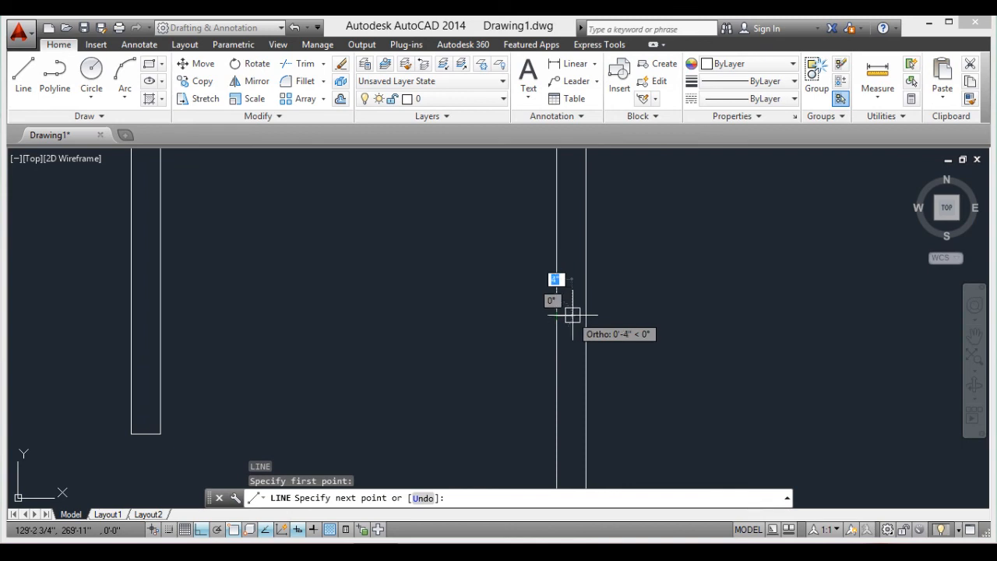
click(580, 315)
key(Return)
Offset the short line across the northeast room's east wall by 3' to the north and by 3' to the south
scroll(596, 311, down, 2)
scroll(600, 312, up, 4)
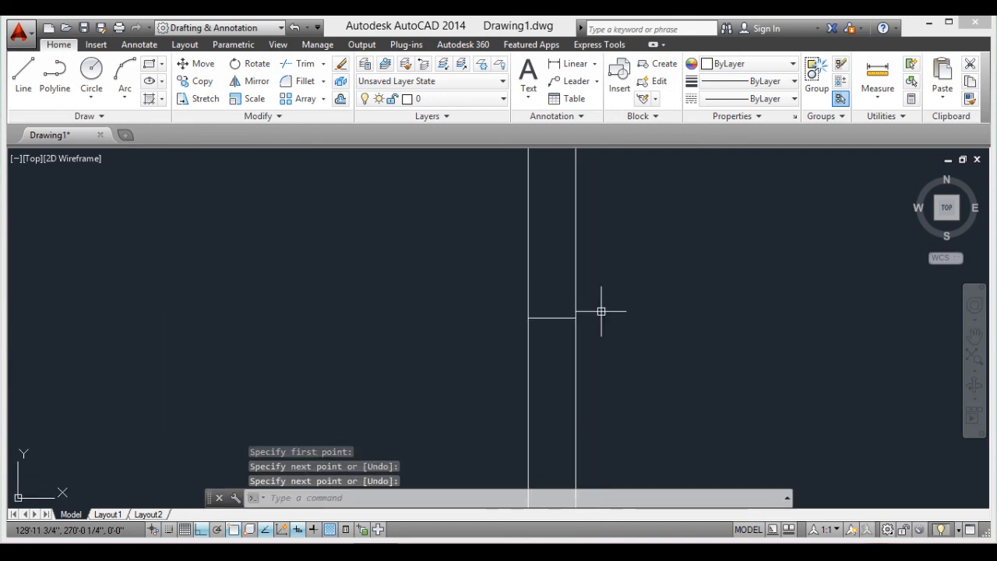
scroll(601, 312, down, 3)
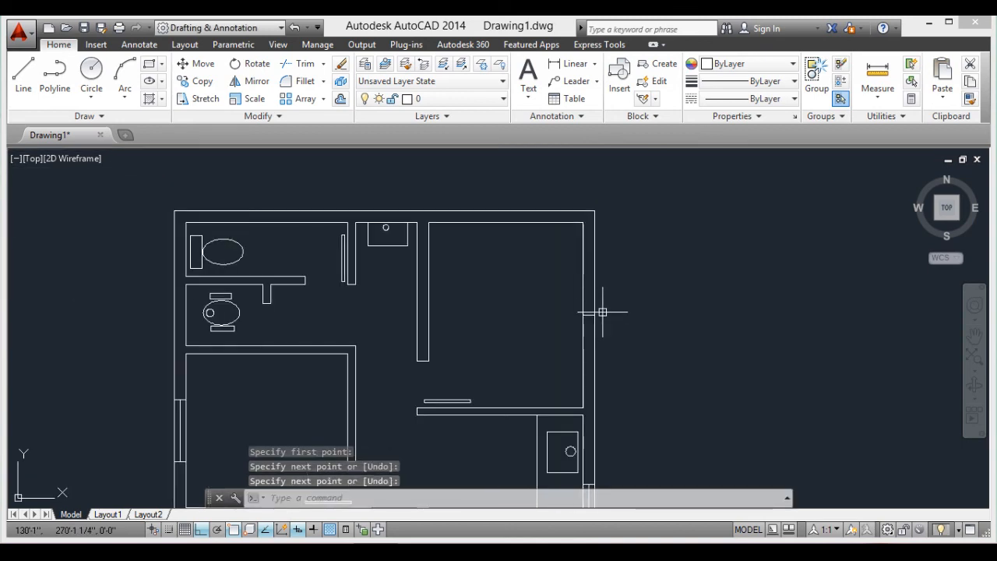
scroll(602, 312, up, 2)
text(o)
key(Return)
key(Return)
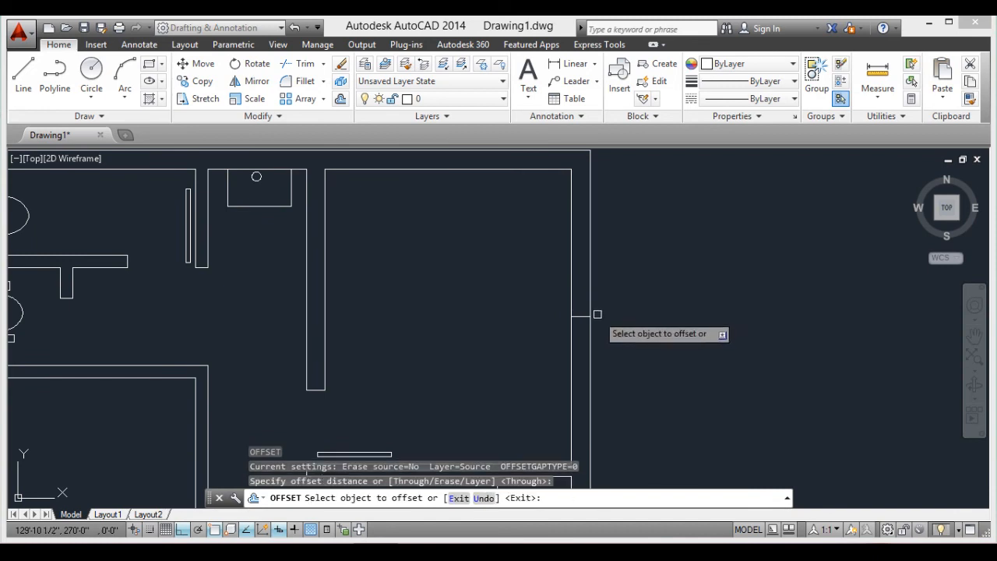
click(580, 317)
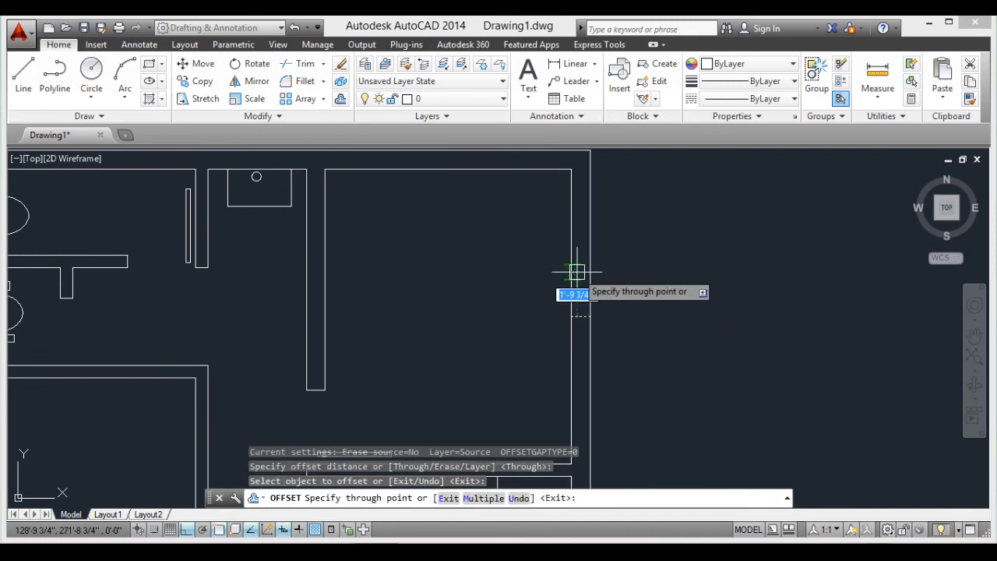
text(3')
key(Return)
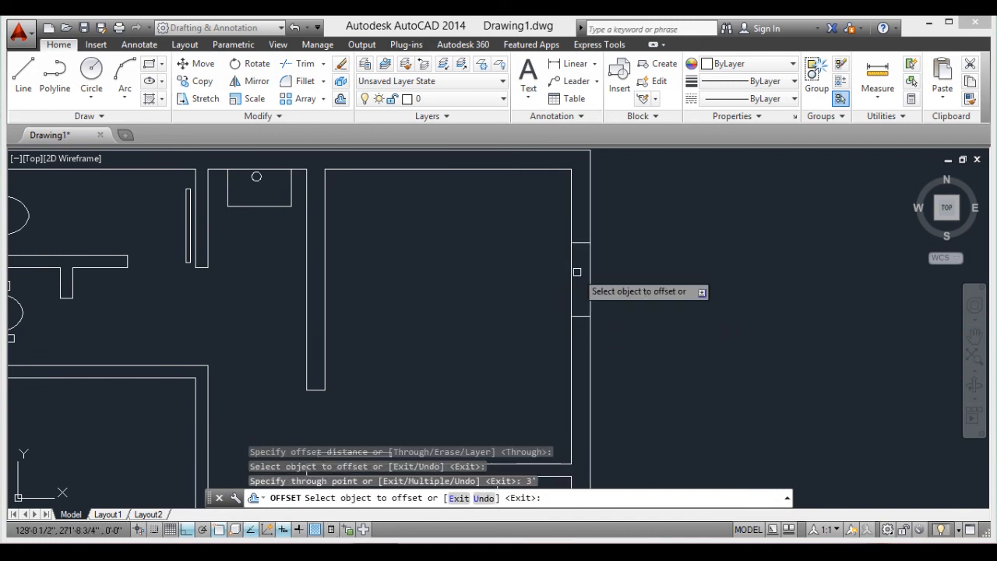
click(580, 317)
text(3)
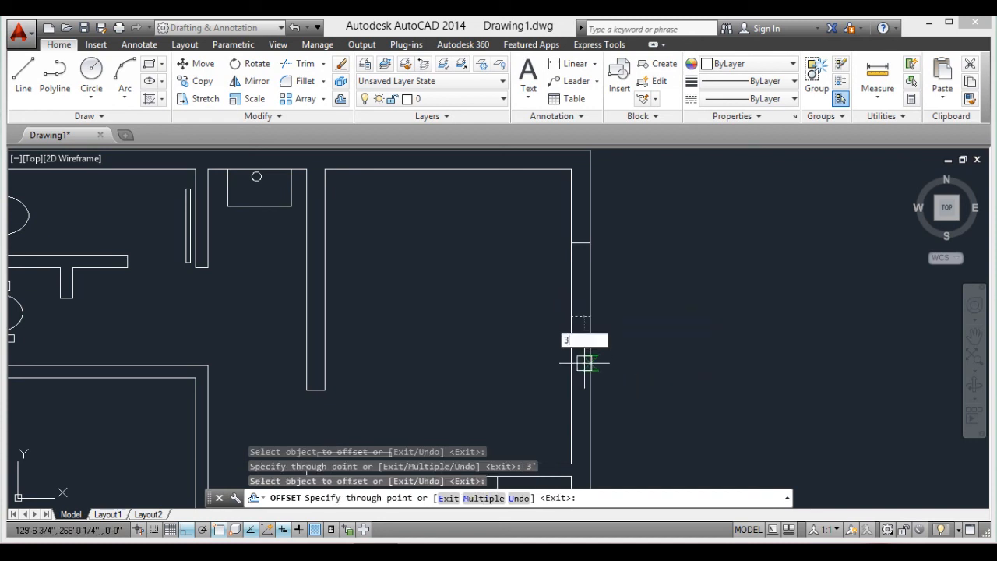
text(')
key(Return)
key(Return)
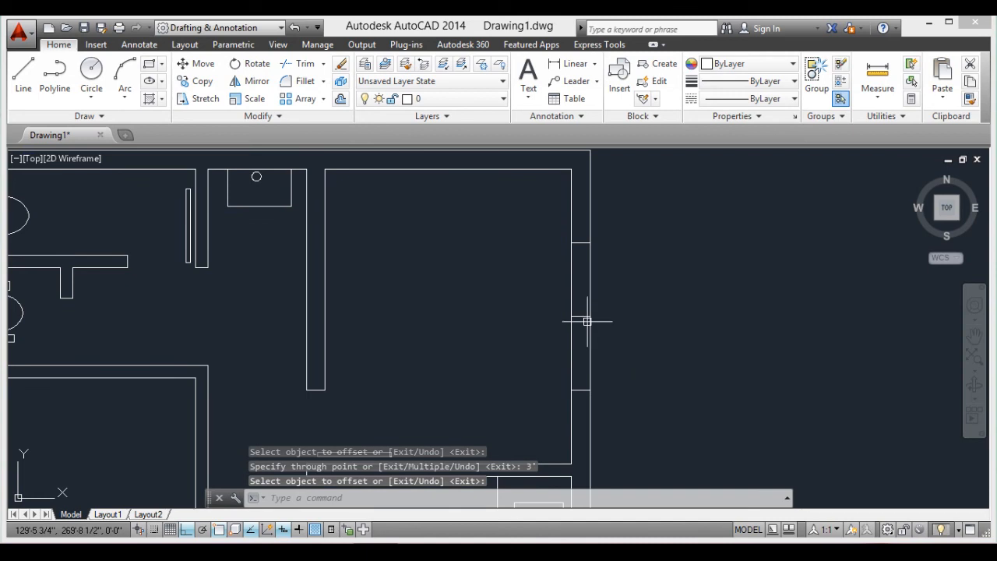
Delete the middle cross line in the northeast room's east wall and connect the midpoints of the two offset lines with a line
click(580, 314)
key(Delete)
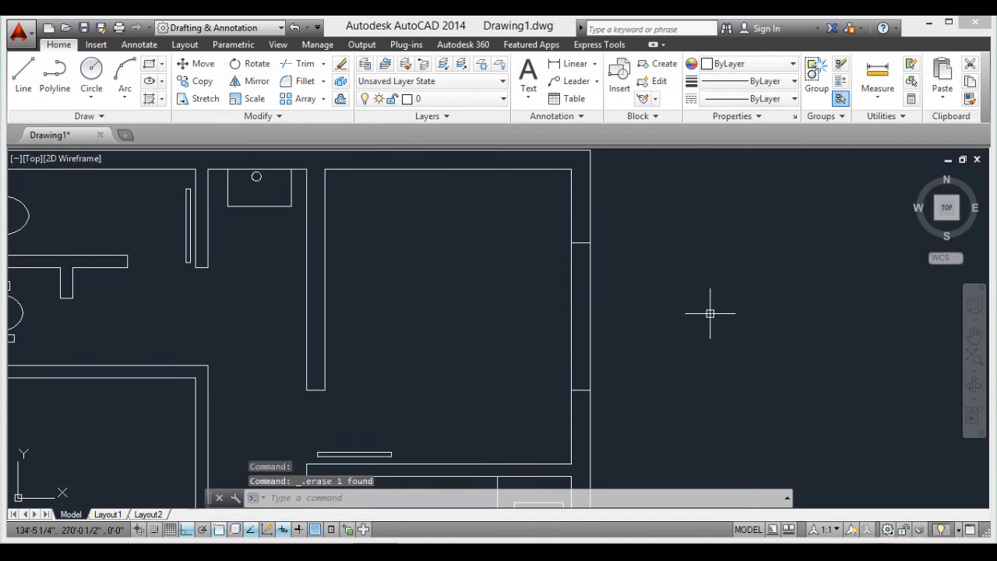
key(Return)
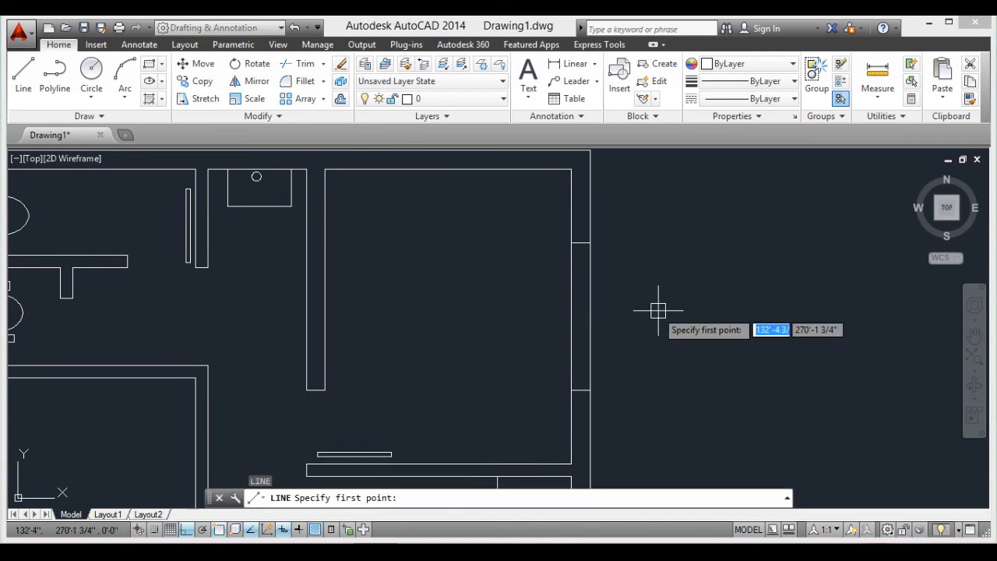
click(581, 242)
click(581, 389)
key(Return)
Draw a short line straight across the thickness of the north exterior wall at the northwest bathroom
scroll(643, 327, down, 5)
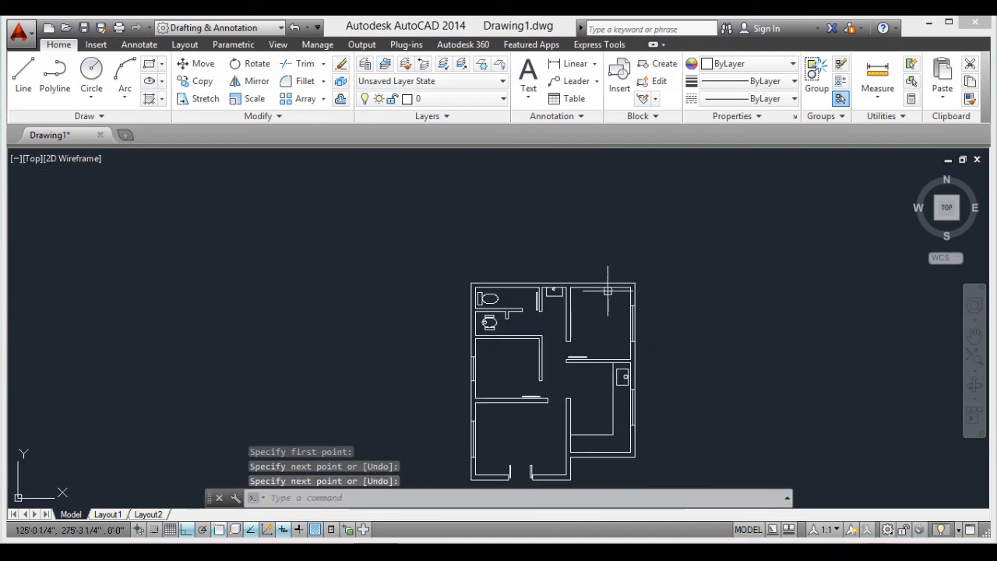
scroll(607, 290, up, 4)
middle_drag(307, 302, 386, 277)
scroll(420, 259, up, 4)
scroll(480, 268, down, 4)
scroll(484, 275, up, 4)
text(l)
key(Return)
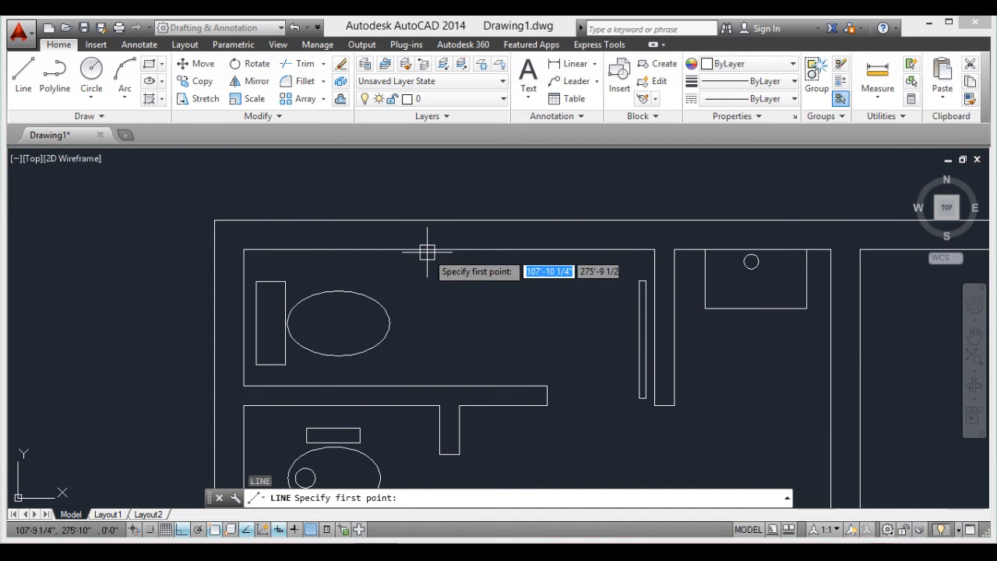
click(449, 250)
click(448, 221)
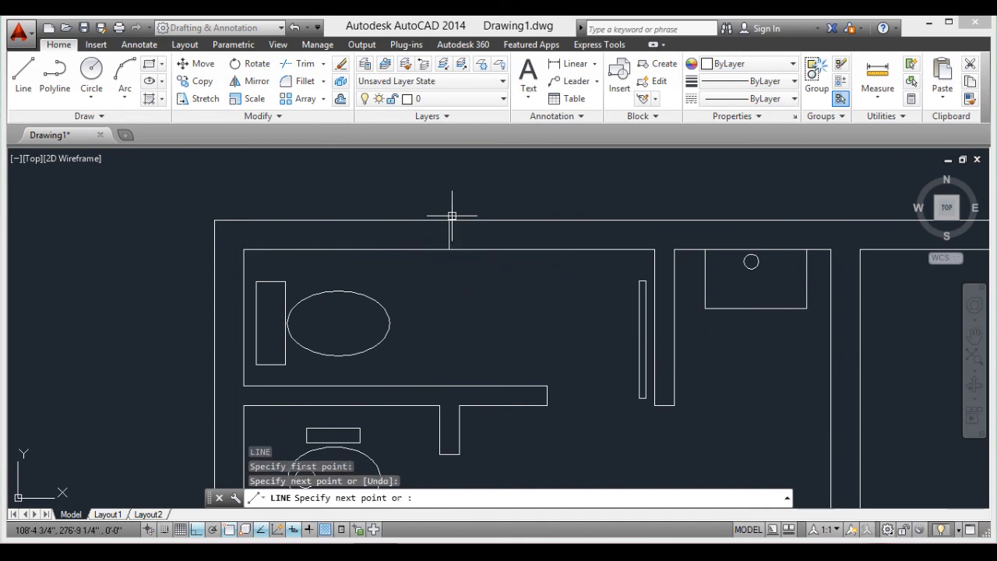
key(Return)
Offset the short line across the north wall by 1' to the east
text(o)
key(Return)
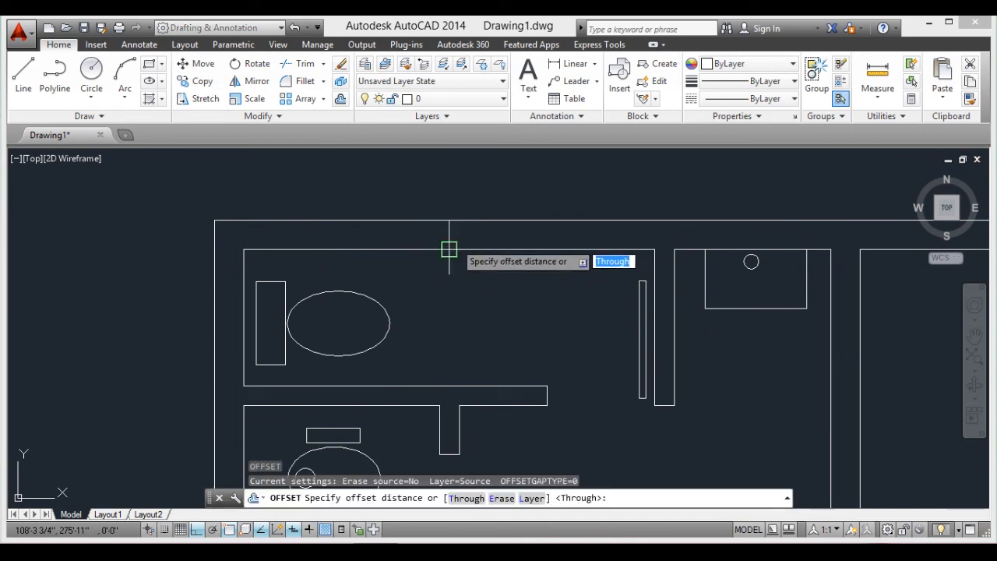
key(Return)
click(450, 237)
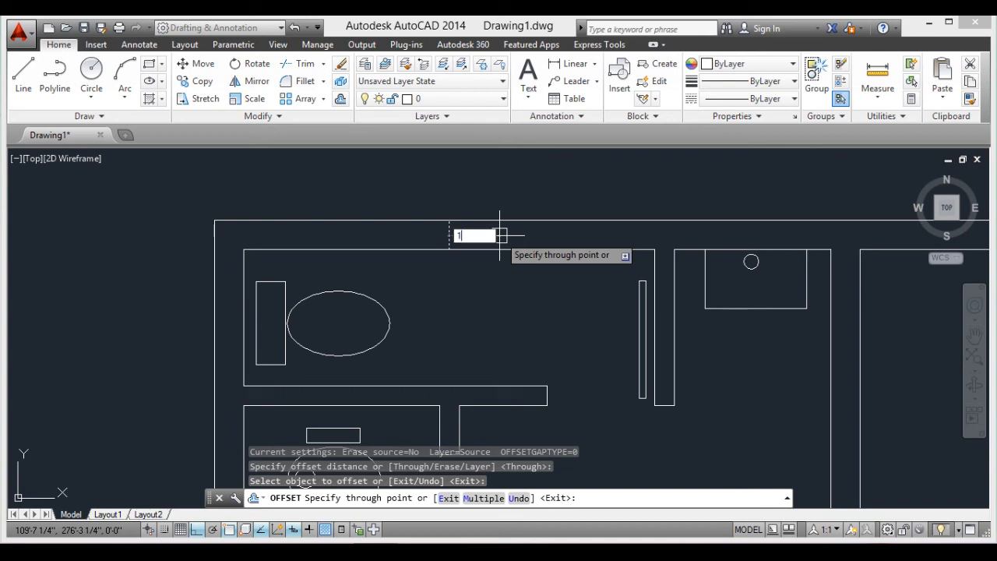
key(Return)
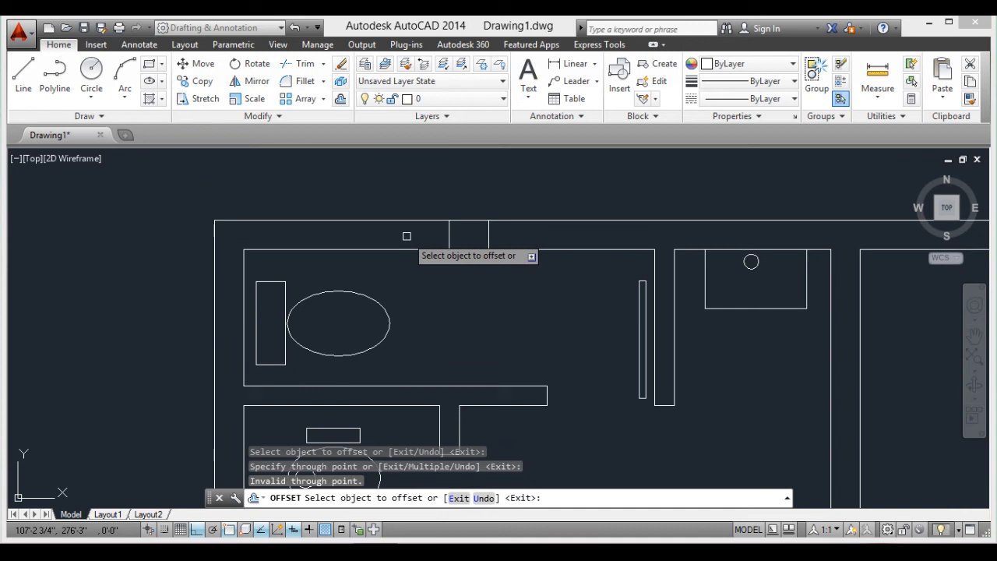
Offset the original short line across the north wall by 1" to the west
click(449, 232)
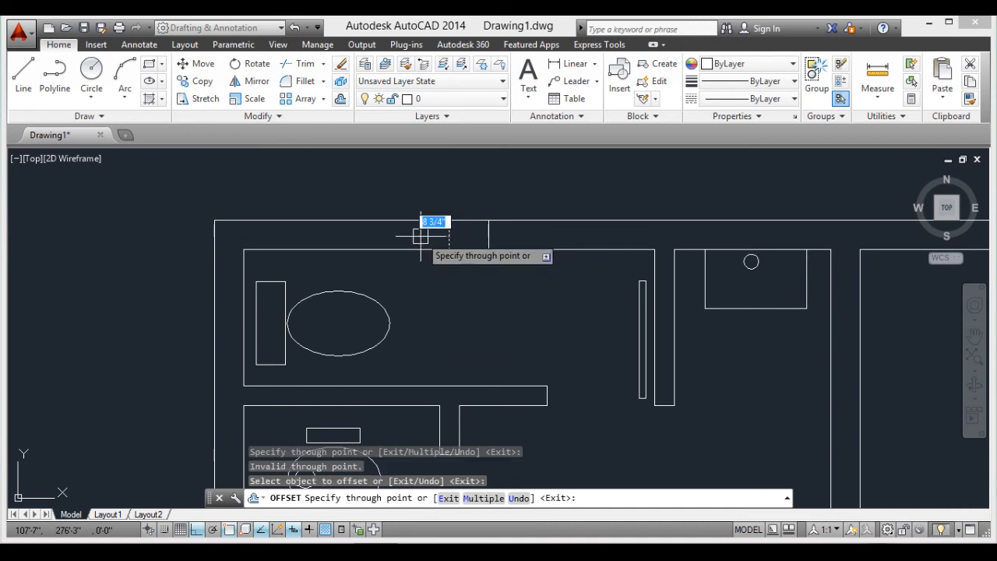
text(1)
key(Return)
text(')
key(Return)
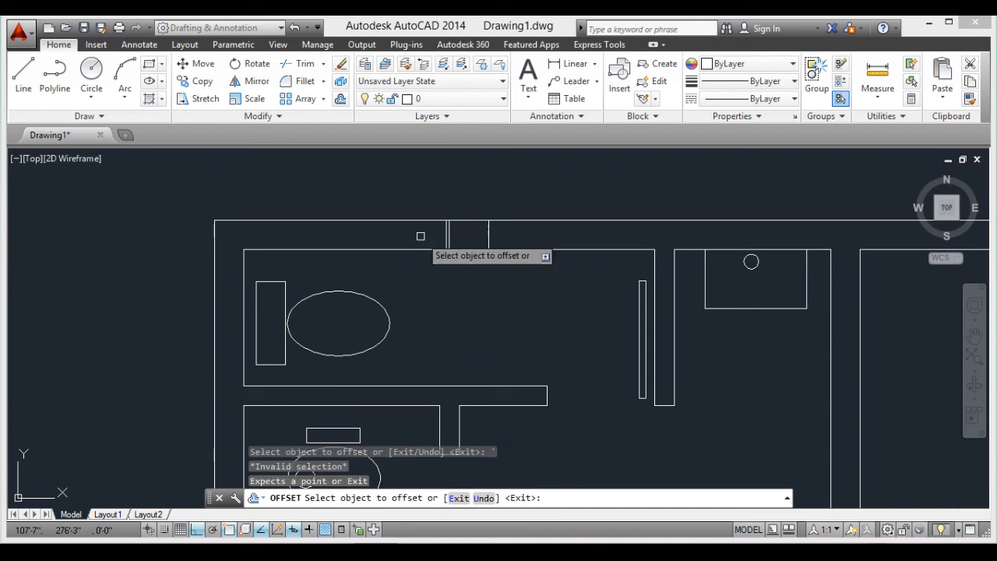
Offset the original short line across the north wall by 1' to the west
key(Return)
key(Return)
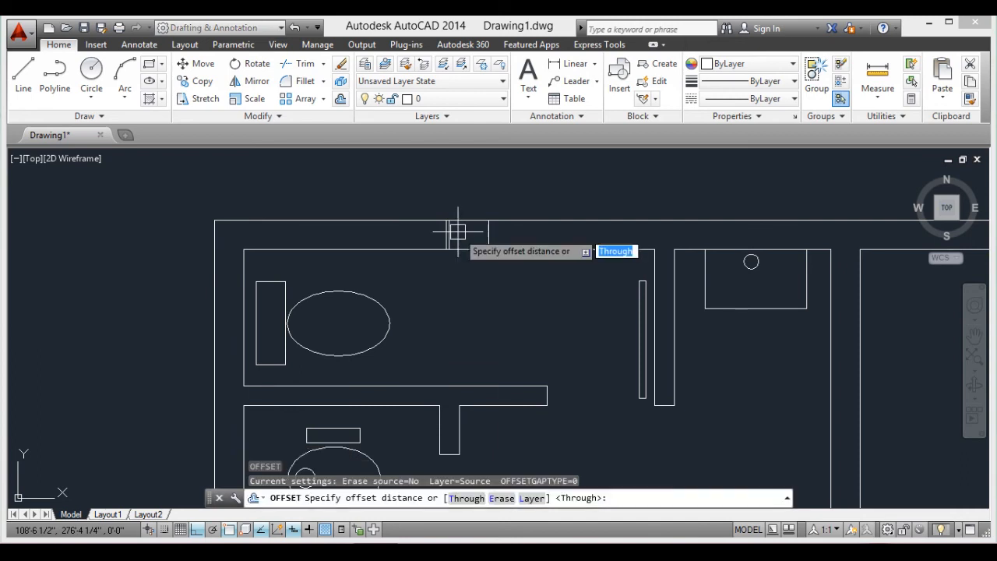
key(Return)
scroll(454, 233, up, 5)
click(425, 238)
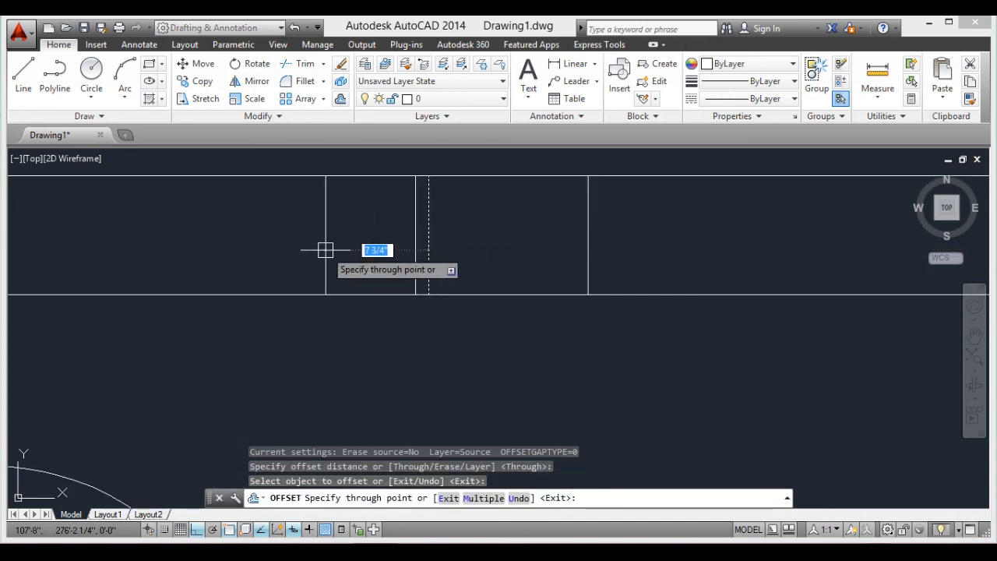
text(1')
key(Return)
scroll(456, 280, down, 3)
key(Escape)
Delete the two close middle lines in the north wall and connect the midpoints of the outer two lines with a line
click(451, 247)
click(426, 253)
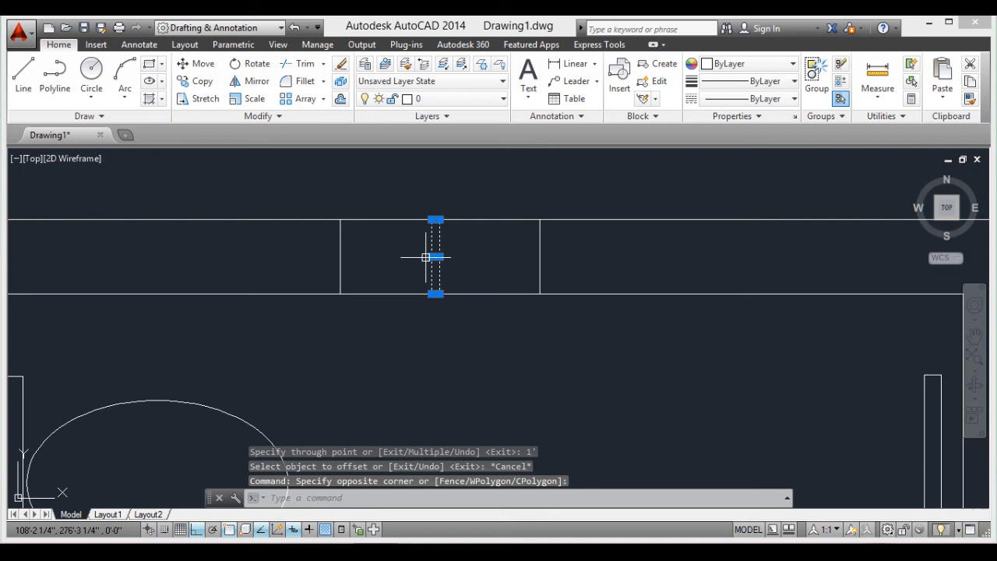
key(Delete)
text(l)
key(Return)
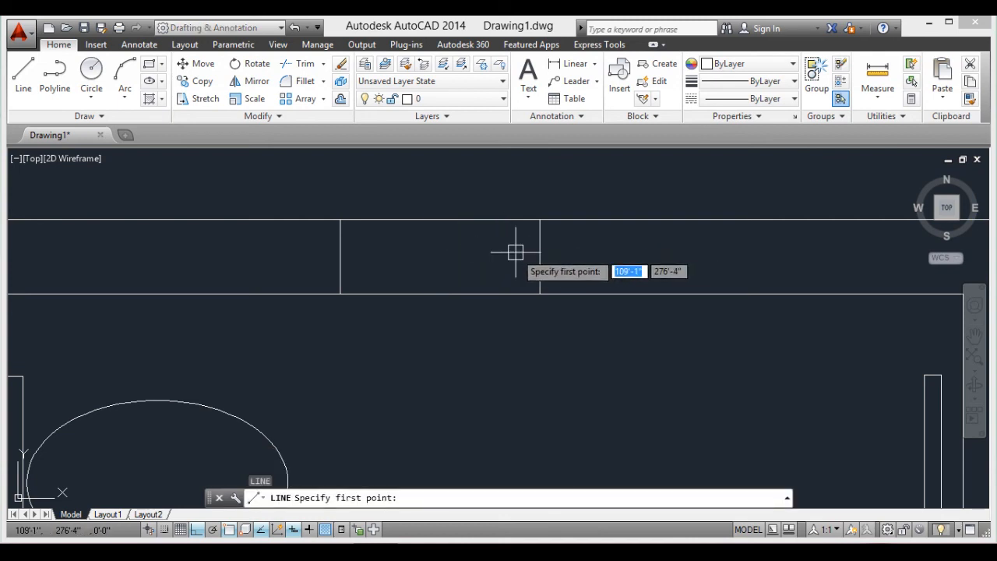
click(543, 254)
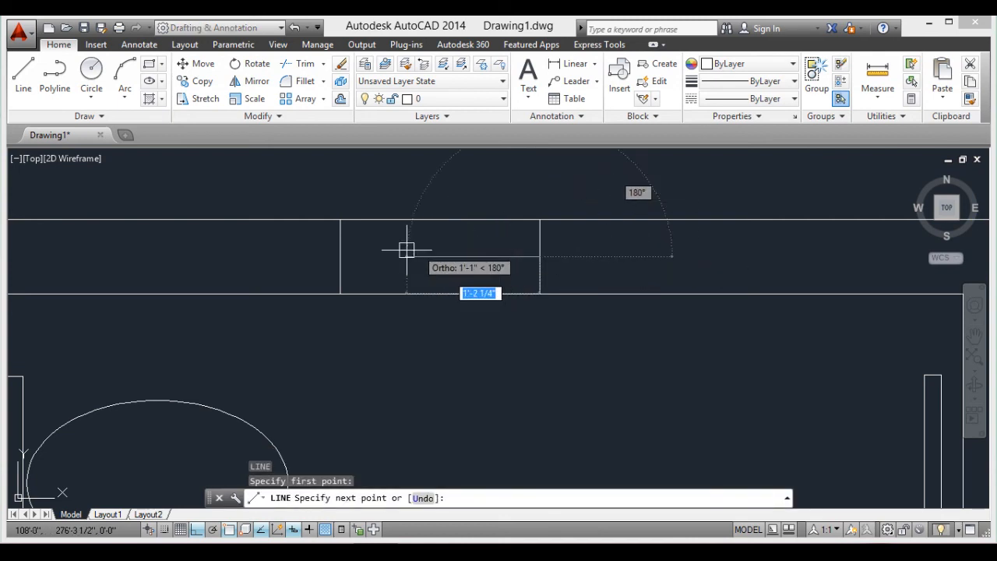
click(338, 257)
key(Return)
scroll(412, 276, down, 3)
middle_drag(354, 389, 463, 286)
scroll(432, 368, up, 2)
middle_drag(422, 202, 431, 302)
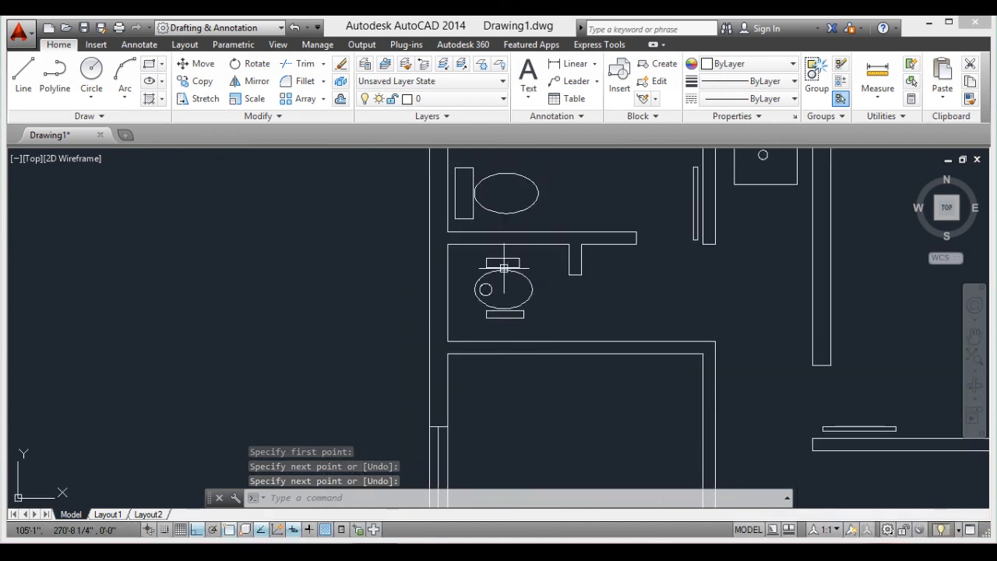
scroll(587, 197, down, 2)
scroll(491, 281, up, 2)
middle_drag(506, 228, 498, 251)
scroll(595, 320, down, 2)
scroll(645, 287, up, 4)
scroll(645, 288, up, 2)
scroll(533, 273, down, 2)
key(l)
key(Return)
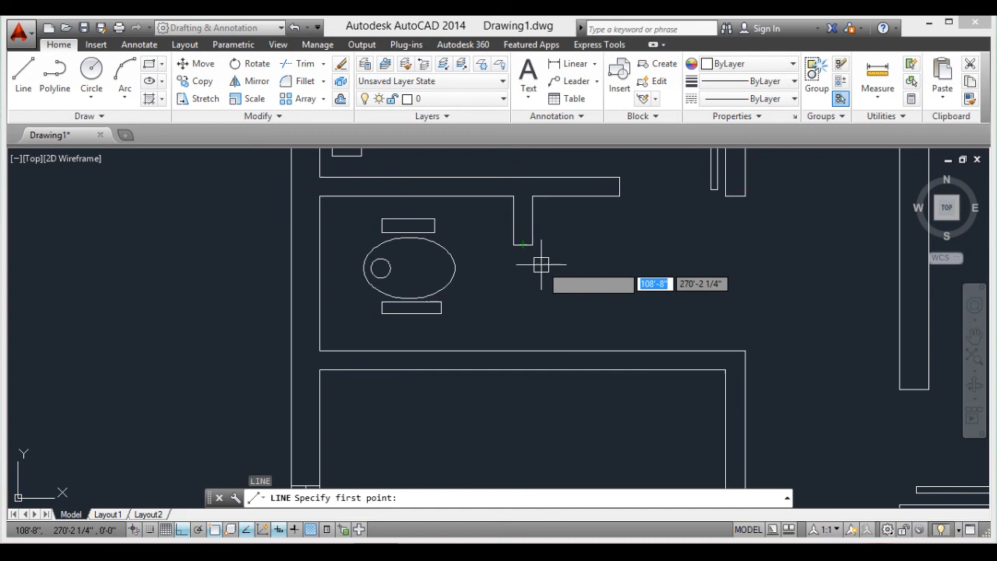
scroll(533, 261, up, 2)
key(Escape)
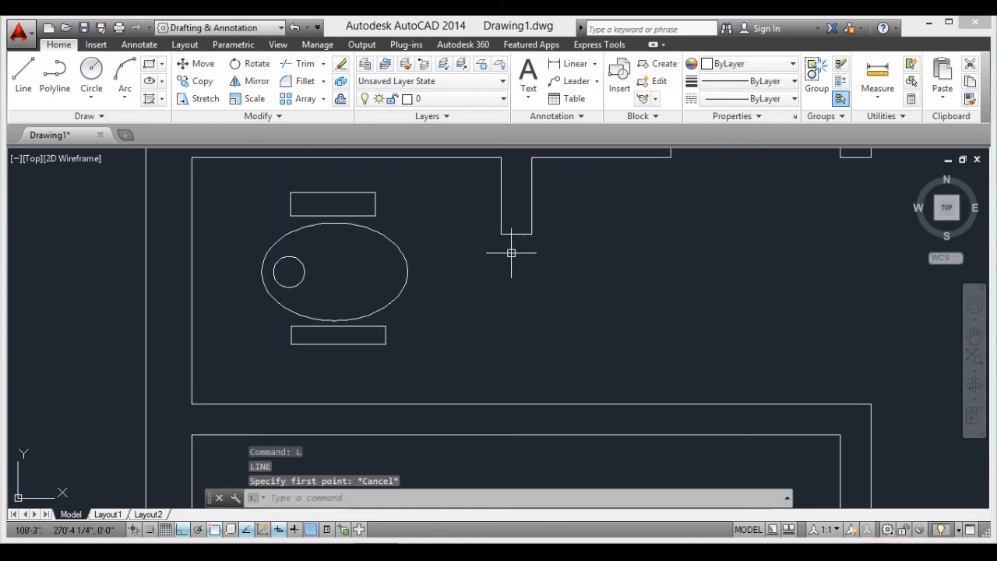
Draw a closed 1' by 2" rectangle just south of the short wall stub in the room with the oval fixture, extending west
key(Return)
click(516, 247)
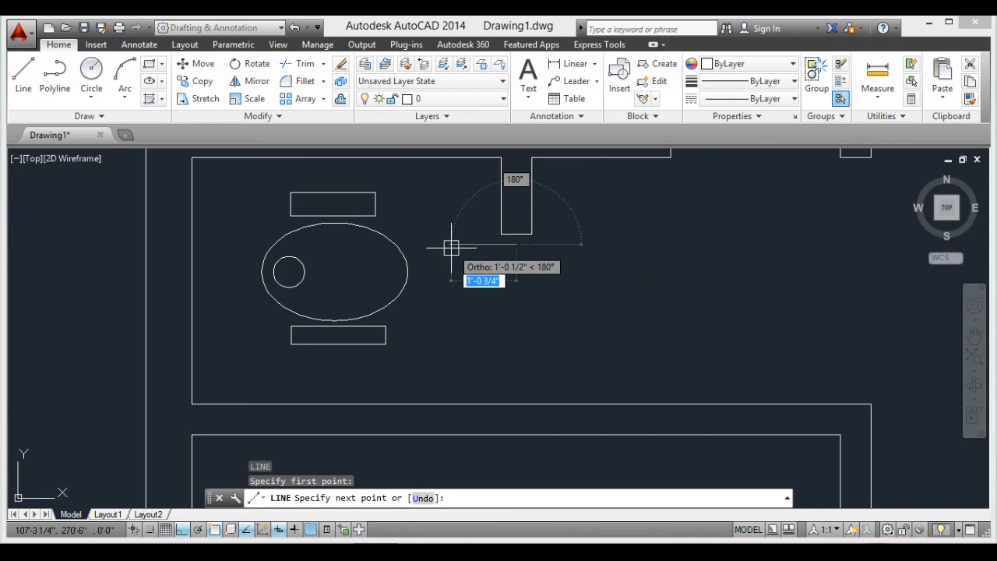
text(1)
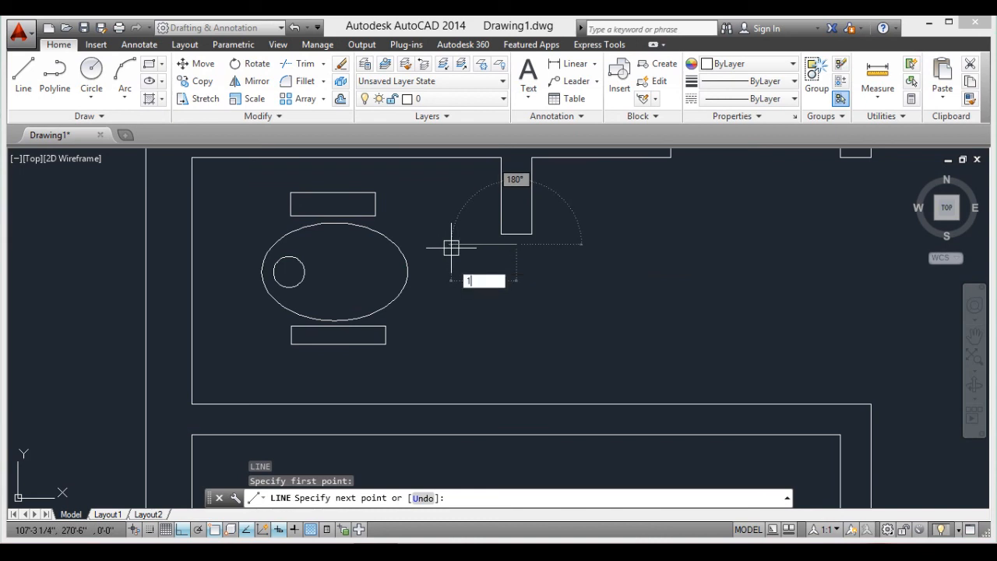
text(')
key(Return)
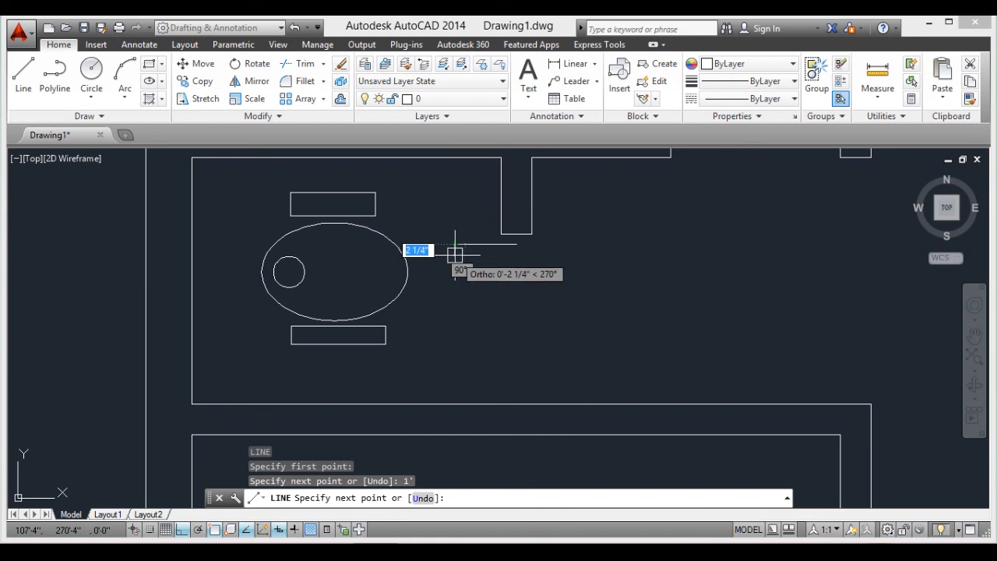
text(2)
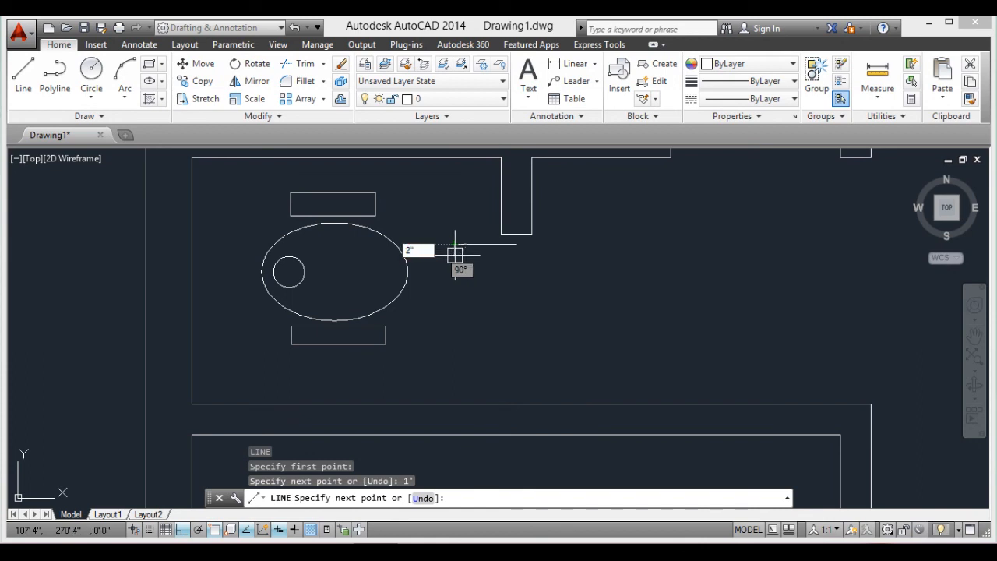
text(")
key(Return)
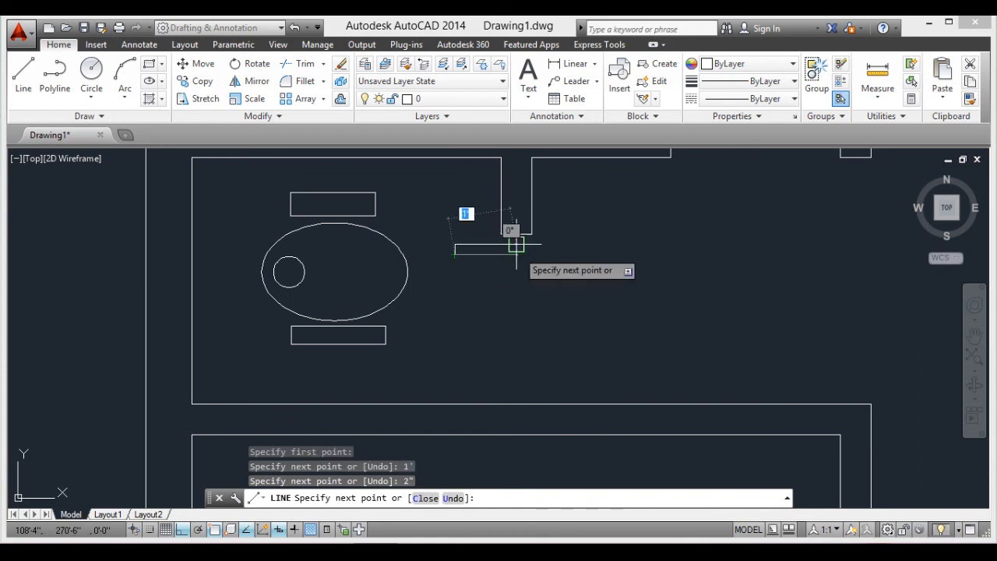
text(1')
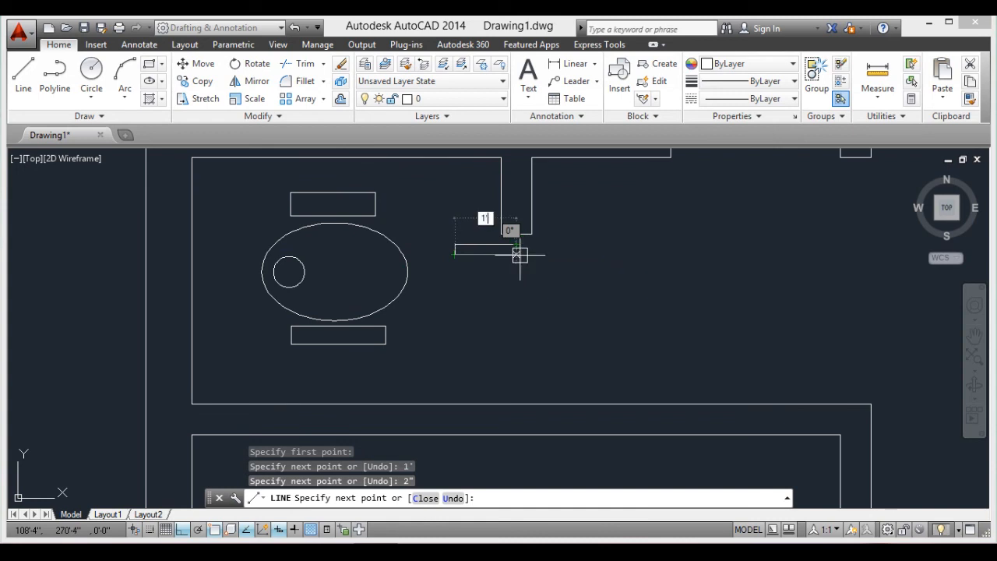
key(Return)
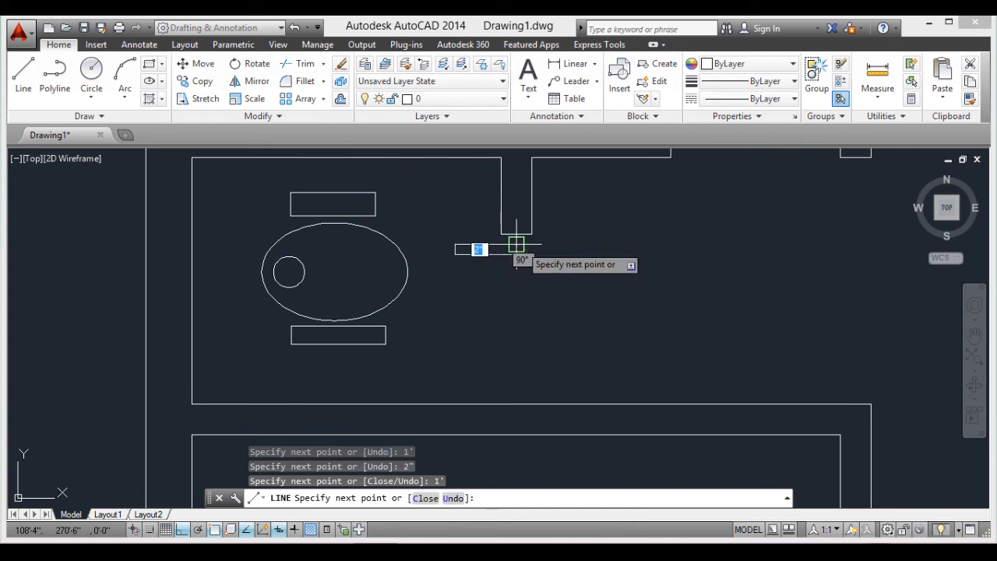
key(Return)
Draw a closed 1'9" by 2" rectangle just north of the same room's south wall, its east end aligned with the smaller rectangle's
key(Return)
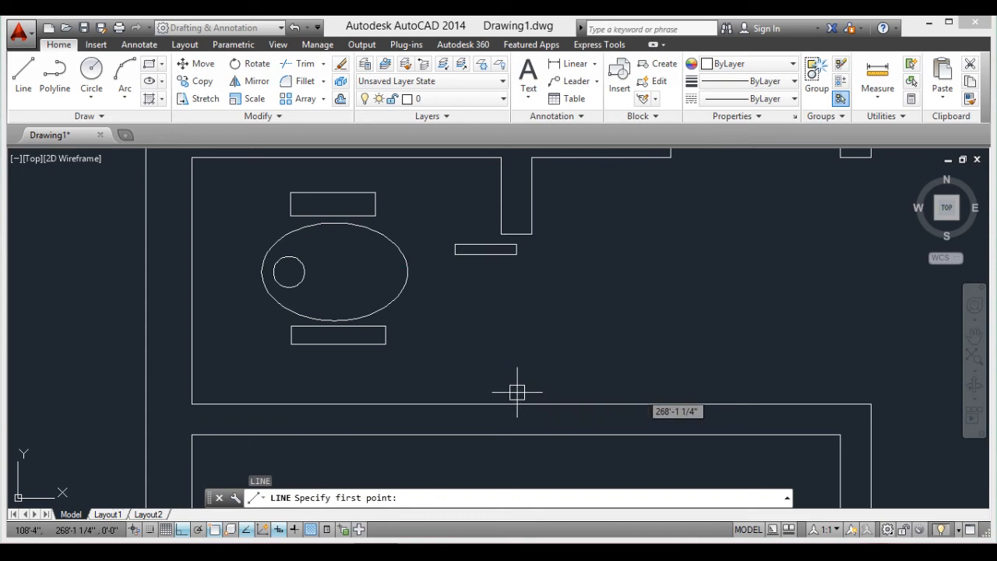
click(518, 392)
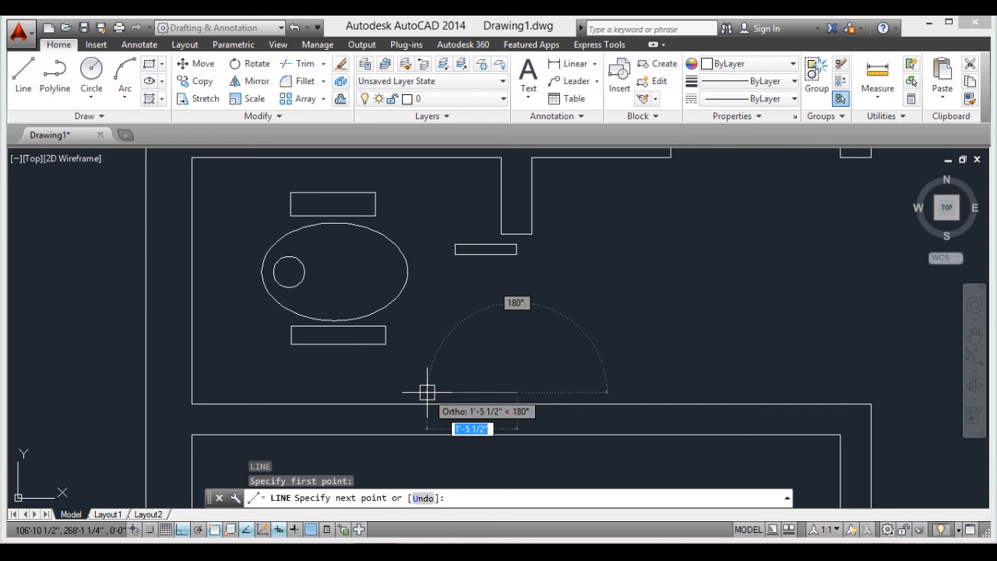
text(1)
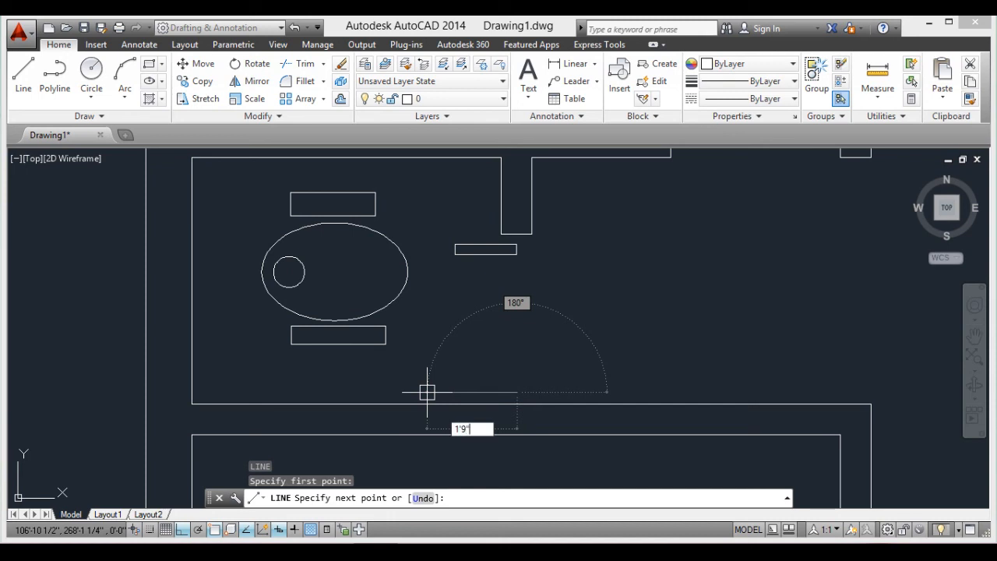
text('9)
key(Return)
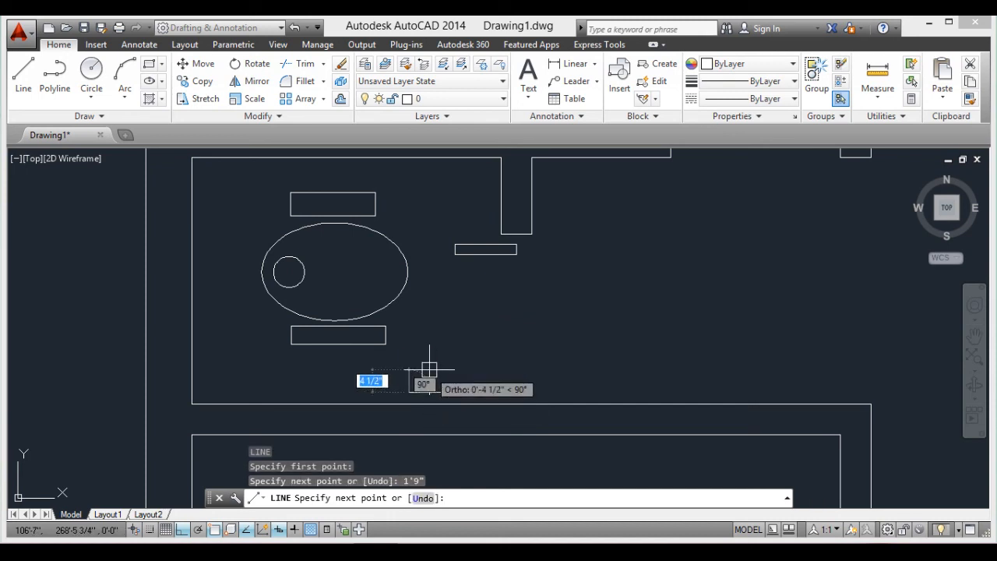
text(2)
key(Return)
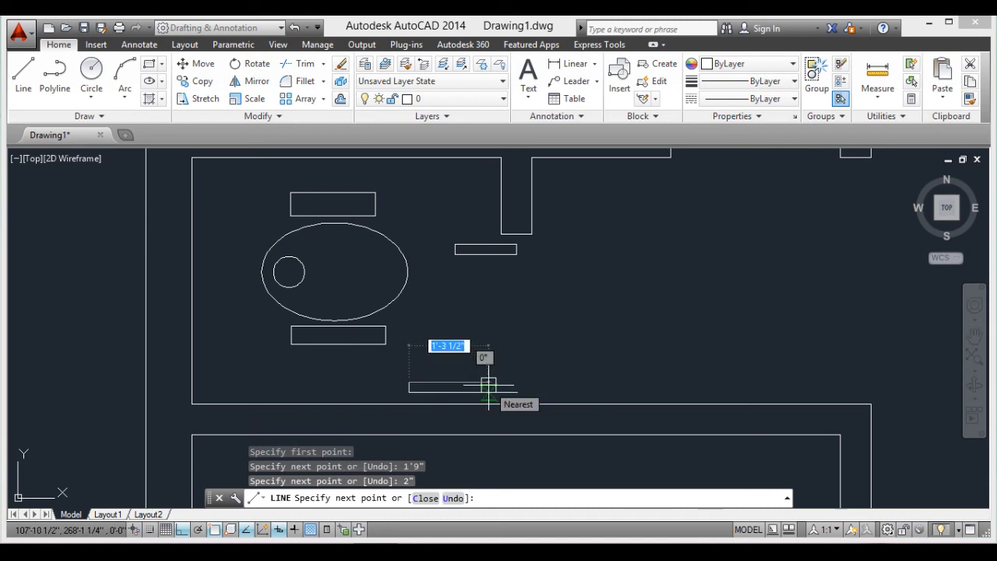
text(1')
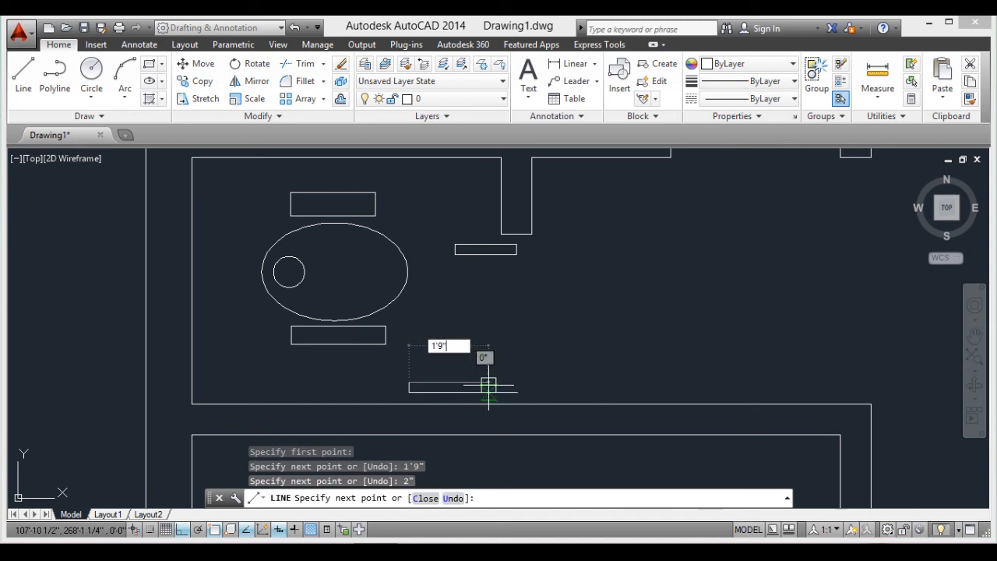
text(9")
key(Return)
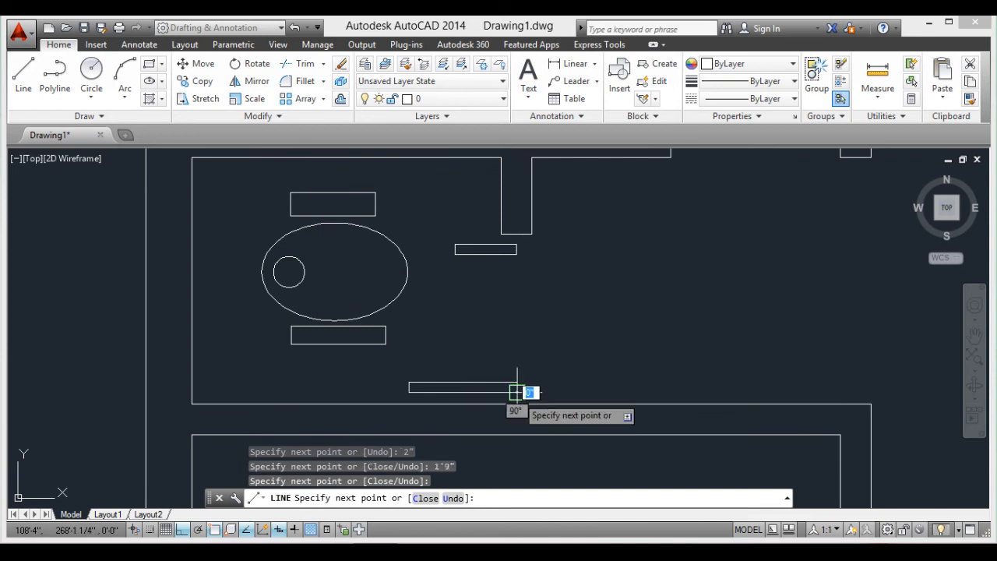
key(Return)
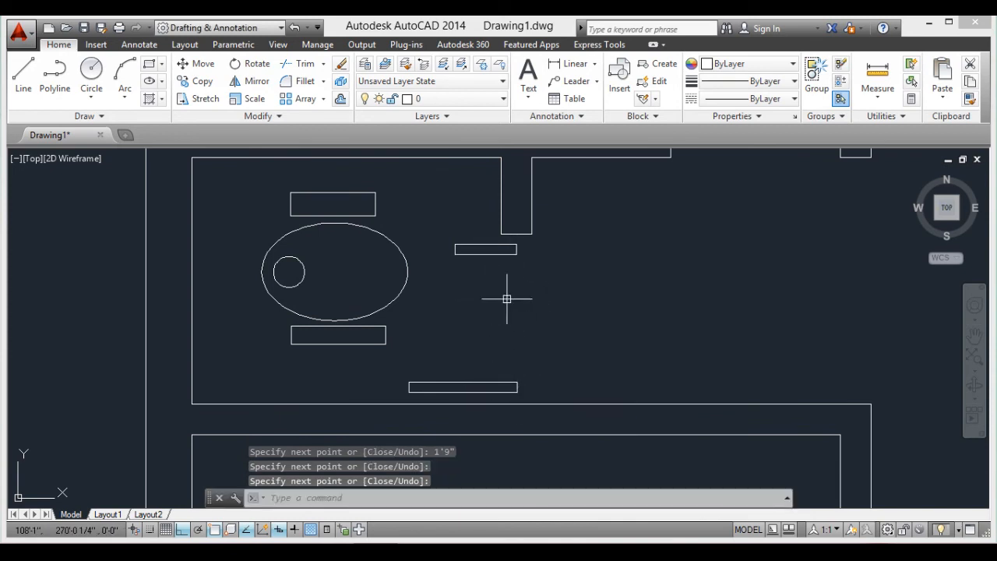
Draw a short line straight across the thickness of the west exterior wall beside the oval fixture
scroll(500, 300, down, 2)
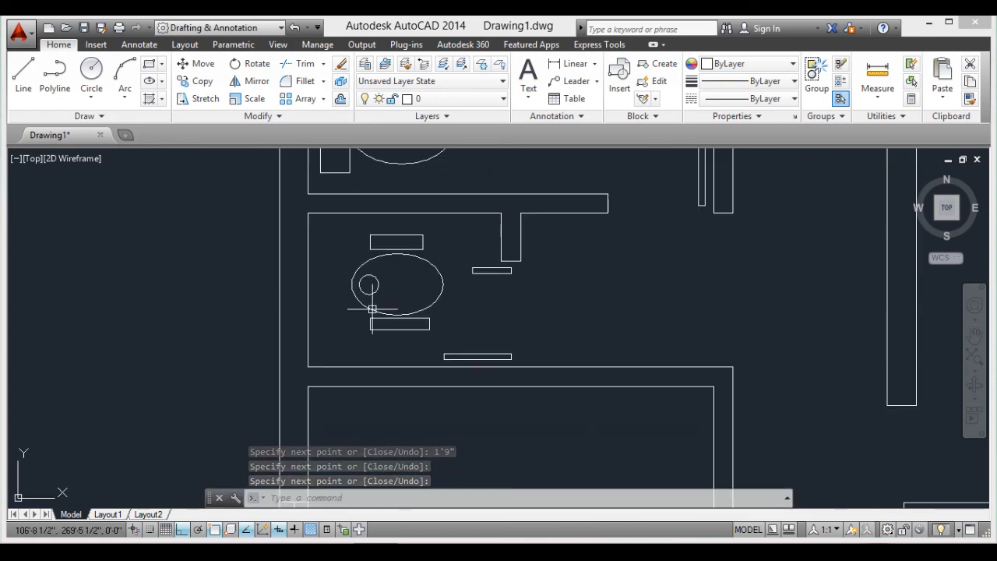
scroll(288, 271, up, 2)
text(l)
key(Return)
click(316, 298)
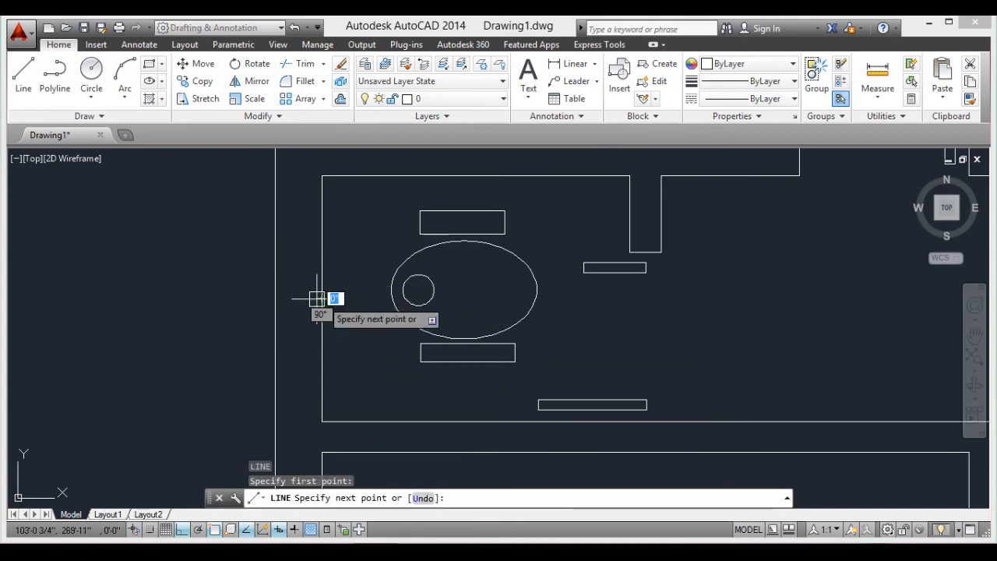
click(275, 299)
key(Return)
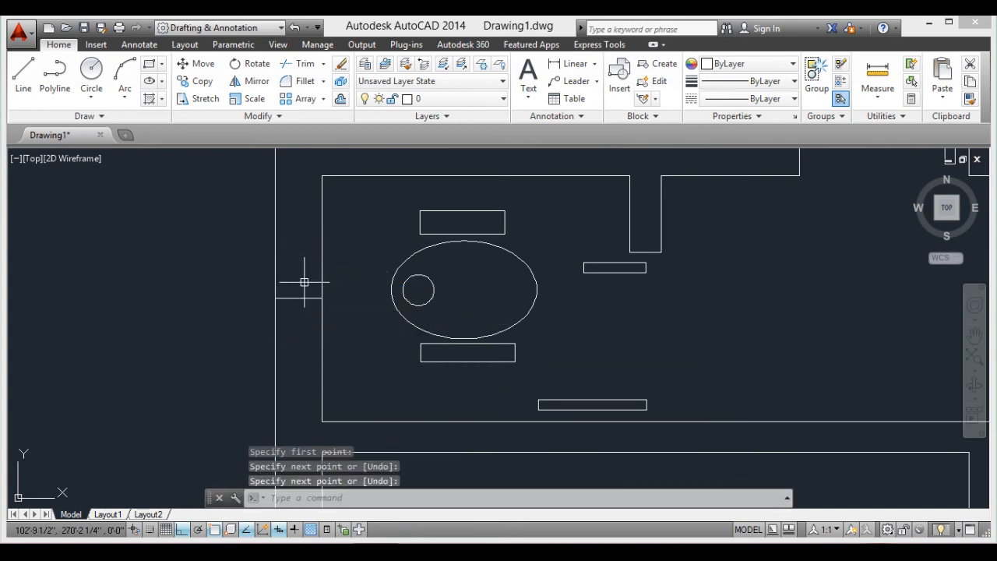
Offset the short line across the west wall beside the oval fixture by 1' to the north and 1' to the south
text(o)
key(Return)
key(Return)
click(302, 298)
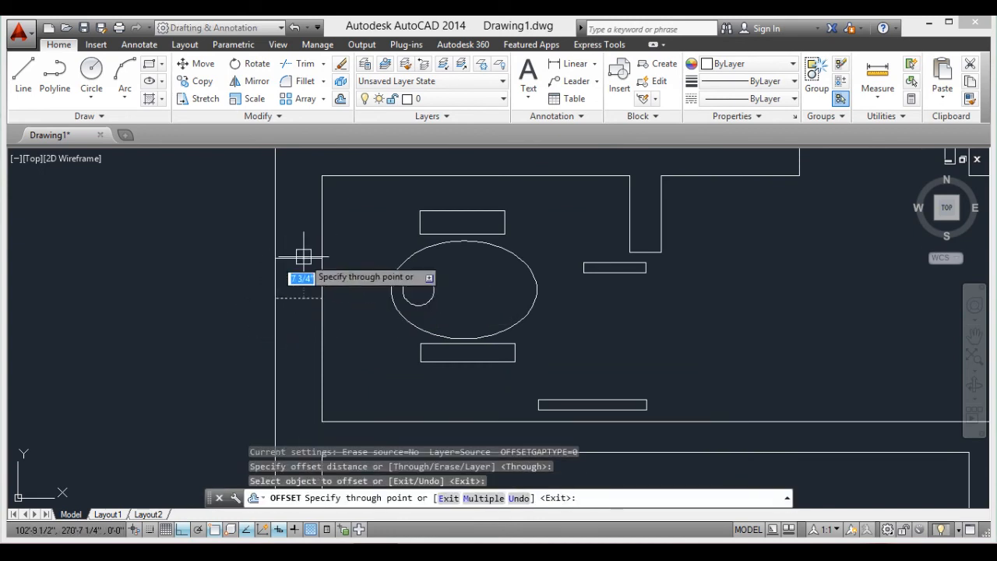
text(1')
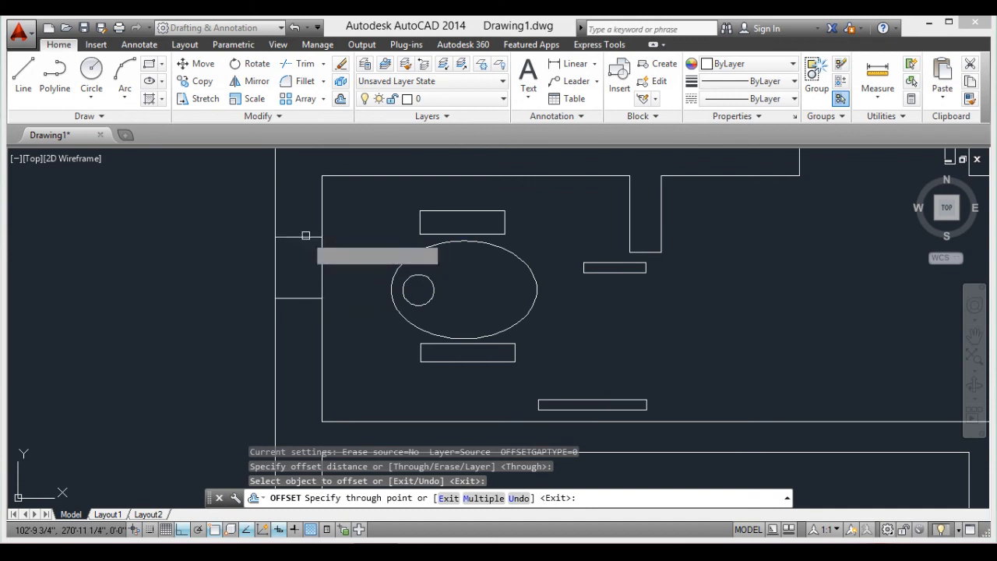
key(Return)
click(304, 298)
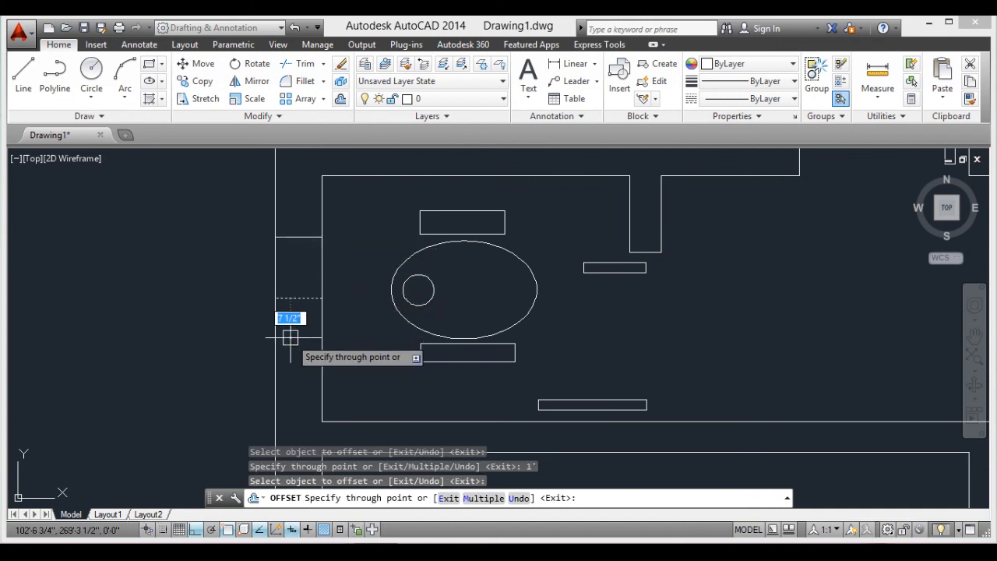
text(1')
key(Return)
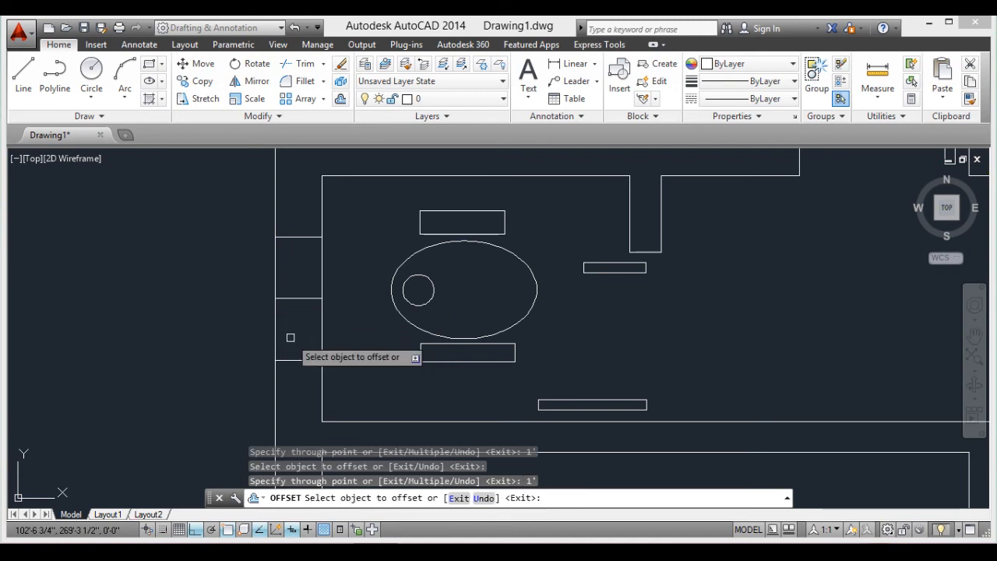
key(Return)
Delete the middle line across the west wall and join the midpoints of the two offset lines with a line
click(304, 298)
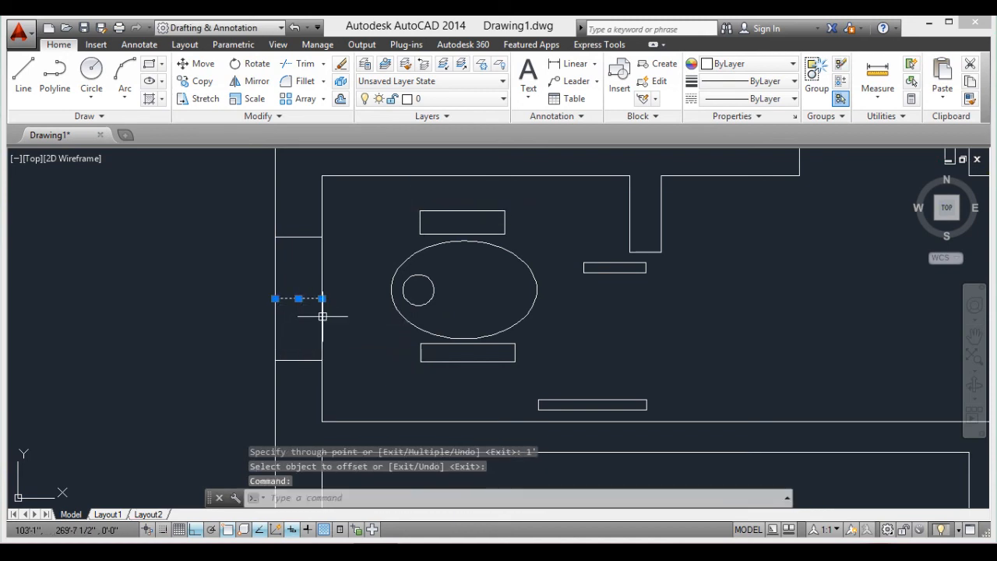
key(Delete)
text(l)
key(Return)
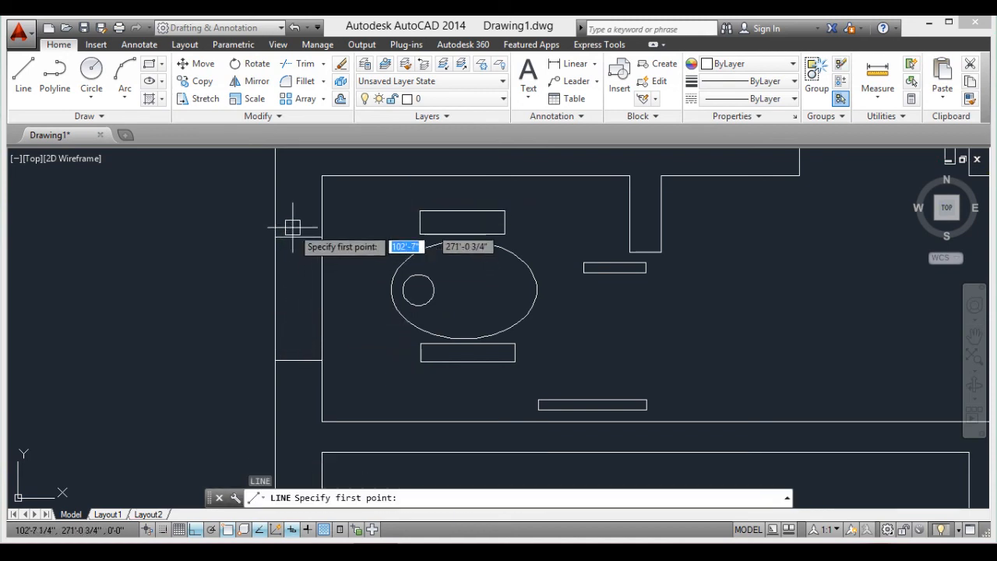
click(298, 236)
click(298, 360)
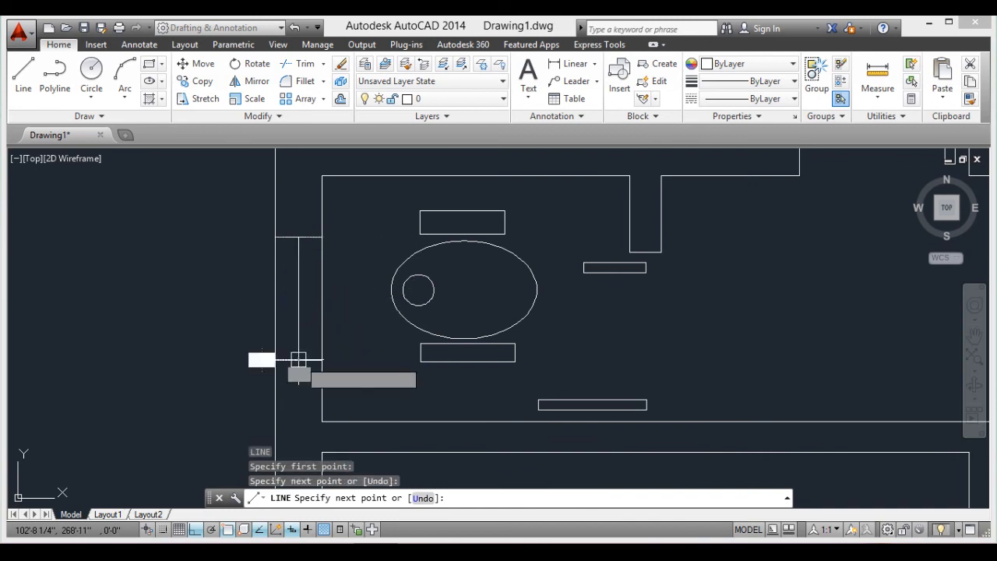
key(Return)
Examine the entire floor plan, checking the windows in the exterior walls and the door panels in the rooms
scroll(304, 340, down, 4)
scroll(346, 340, down, 2)
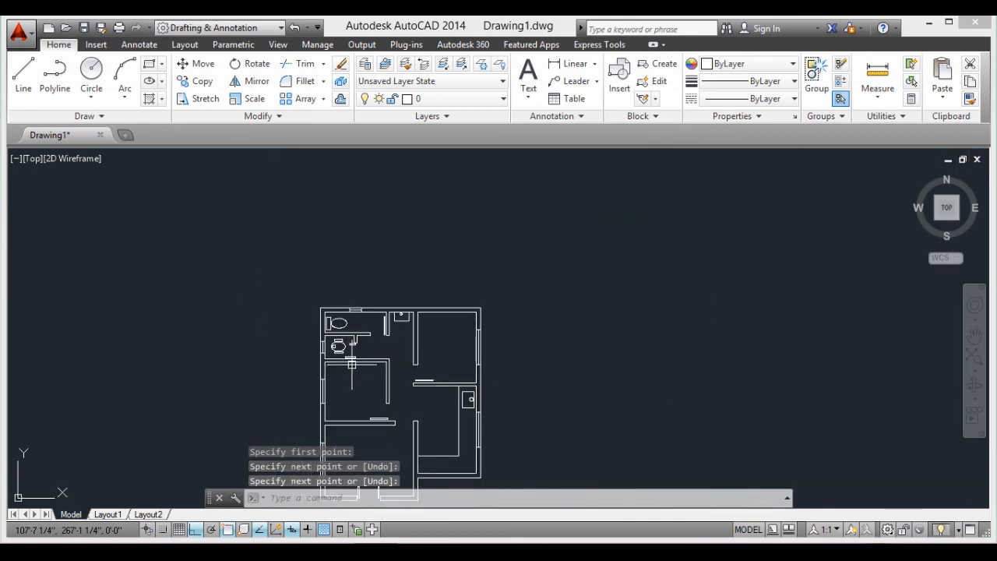
middle_drag(374, 368, 410, 271)
scroll(410, 270, down, 2)
scroll(419, 345, up, 4)
scroll(429, 338, down, 3)
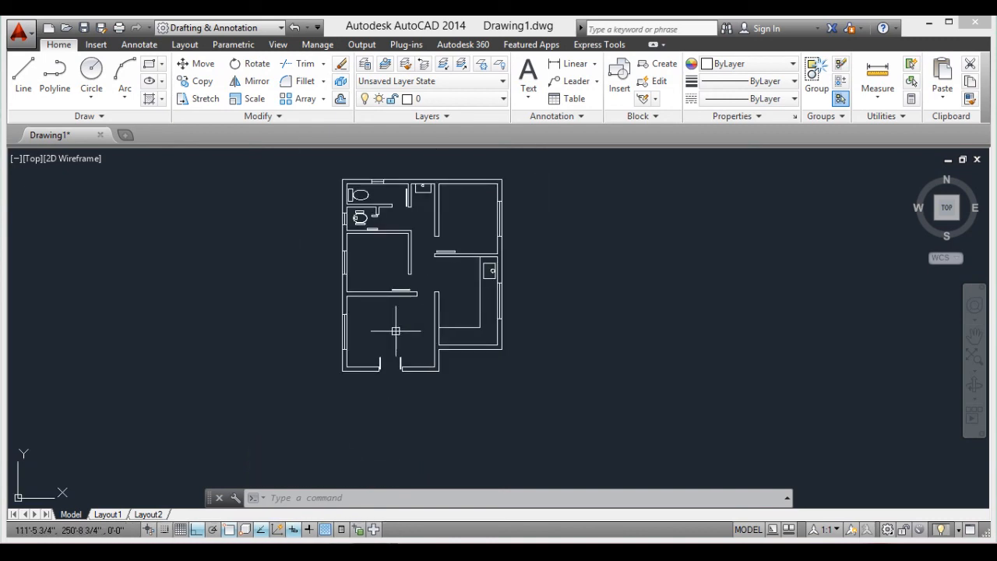
middle_drag(387, 253, 399, 278)
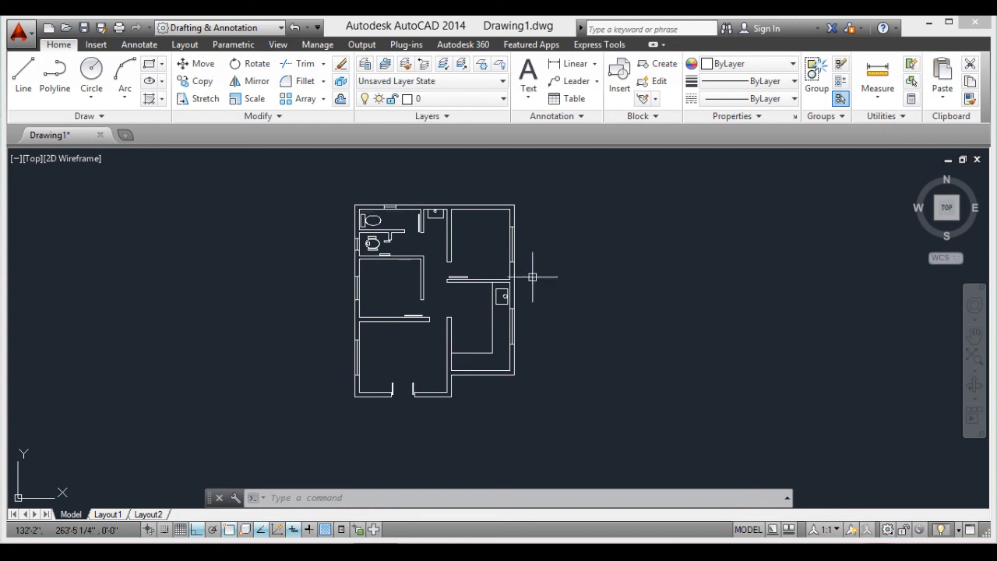
scroll(520, 251, down, 1)
scroll(519, 215, up, 1)
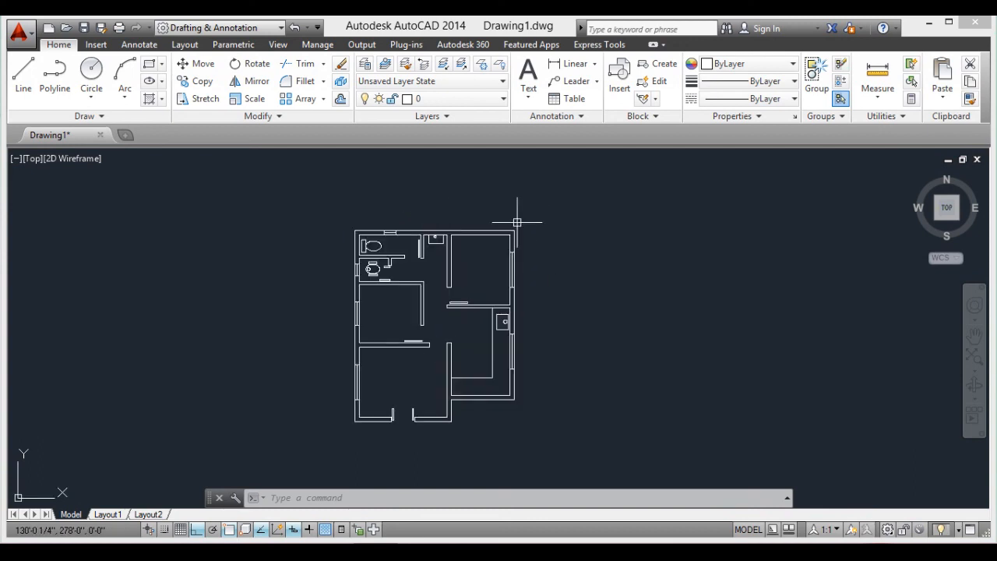
scroll(540, 242, down, 2)
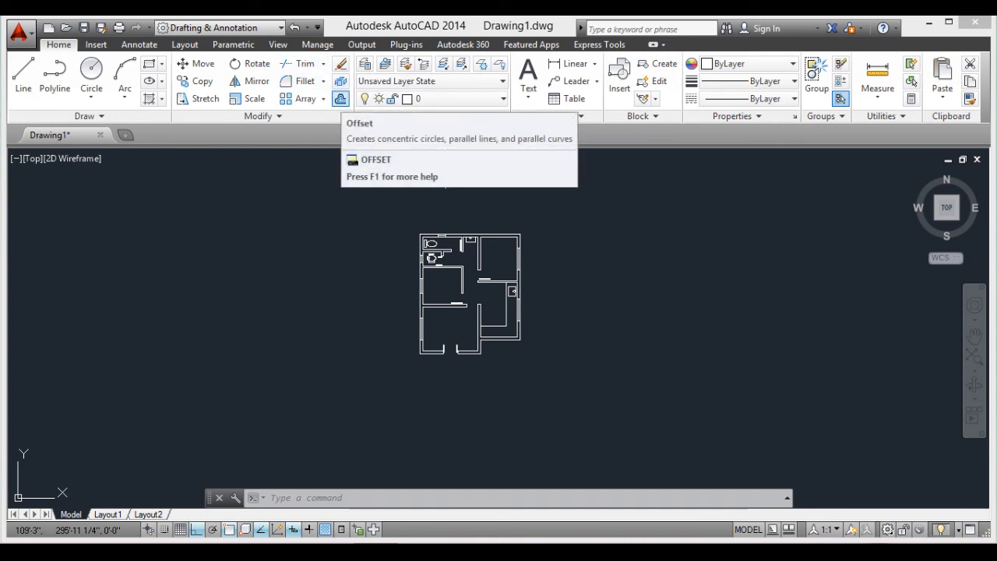
scroll(558, 250, up, 2)
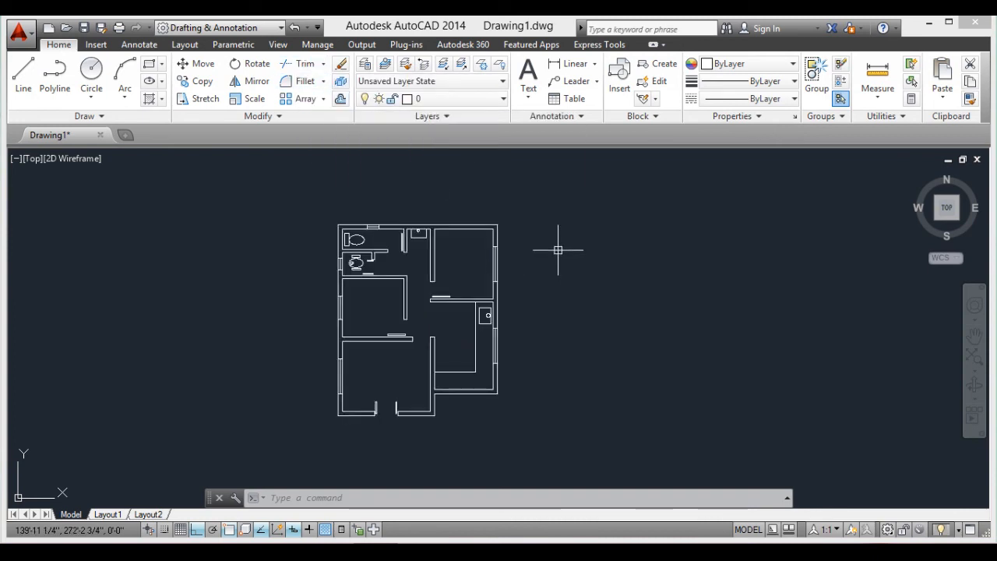